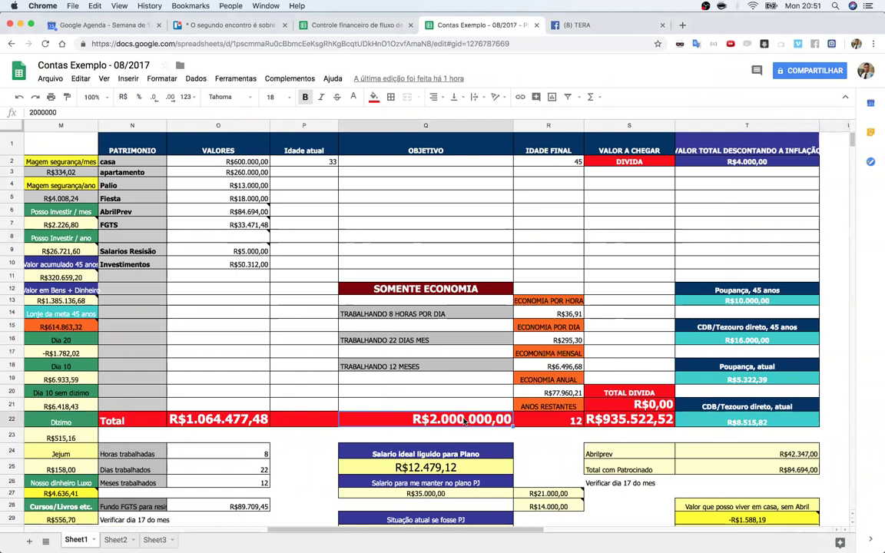
# - Examine the current savings yield, the hourly, monthly and annual savings formulas, the total objective and the final age
pyautogui.click(750, 378)
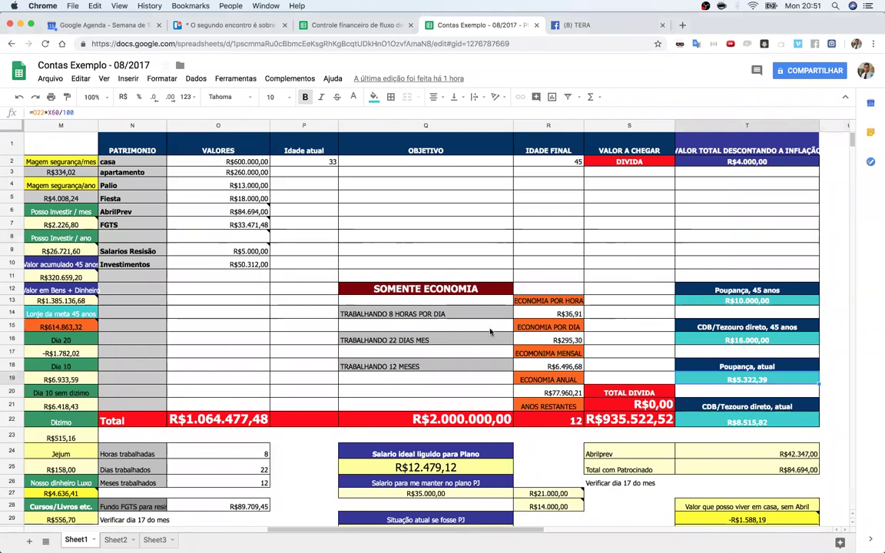
pyautogui.click(558, 315)
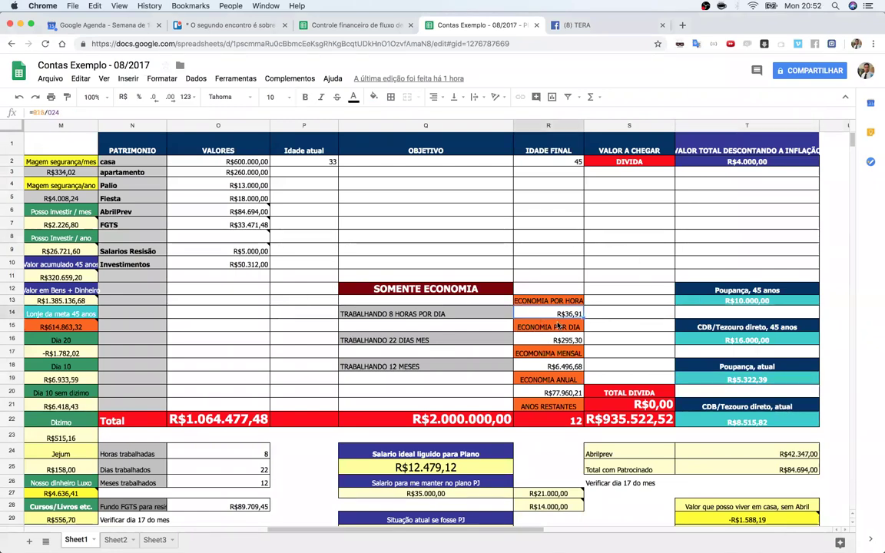
pyautogui.click(546, 368)
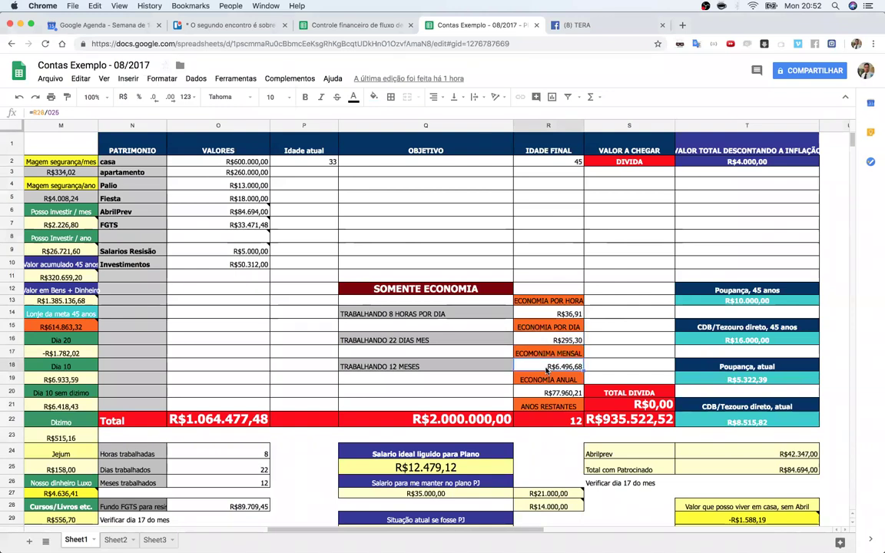
pyautogui.click(561, 395)
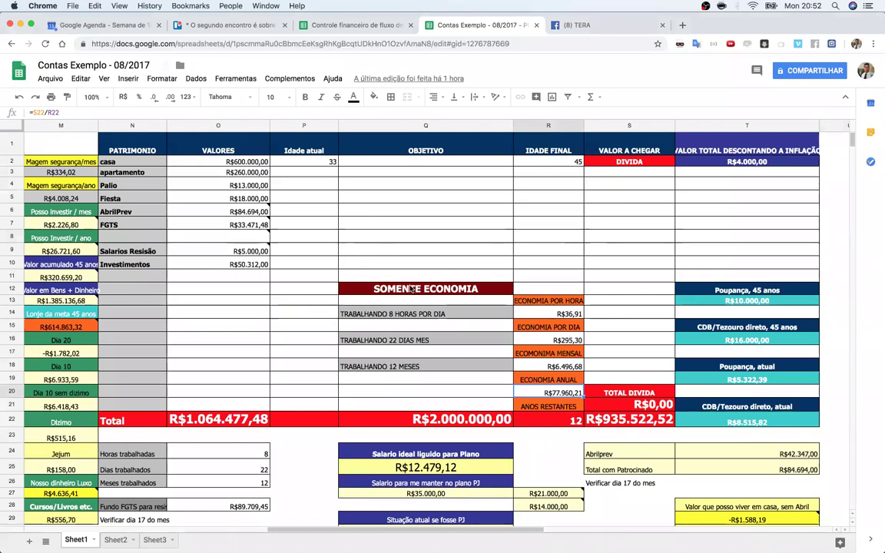
pyautogui.click(440, 420)
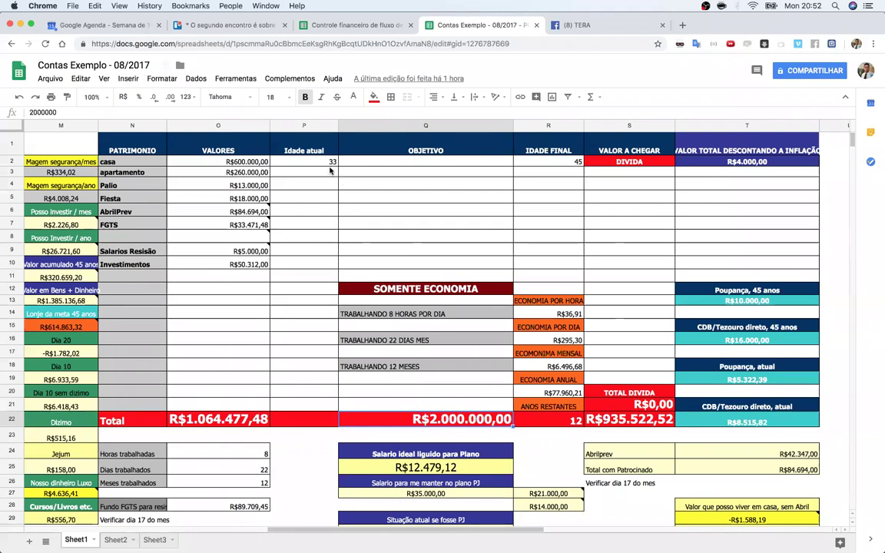
pyautogui.click(520, 174)
pyautogui.click(553, 163)
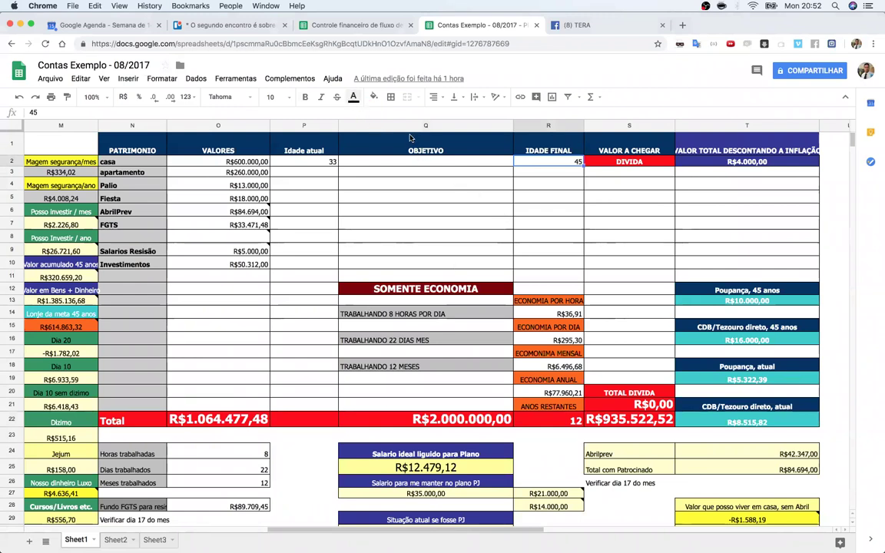
# - Review the remaining years, the ideal salary block and the Contas atuais section down to the Ativos and Passivos tables
pyautogui.scroll(-7, 549, 336)
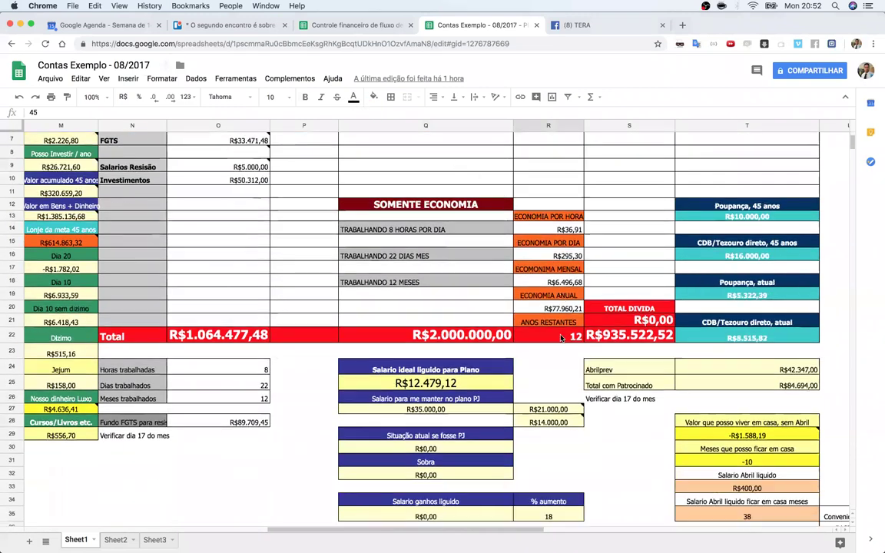
pyautogui.hscroll(2, 557, 337)
pyautogui.hscroll(10, 561, 338)
pyautogui.scroll(-3, 561, 338)
pyautogui.hscroll(-5, 561, 338)
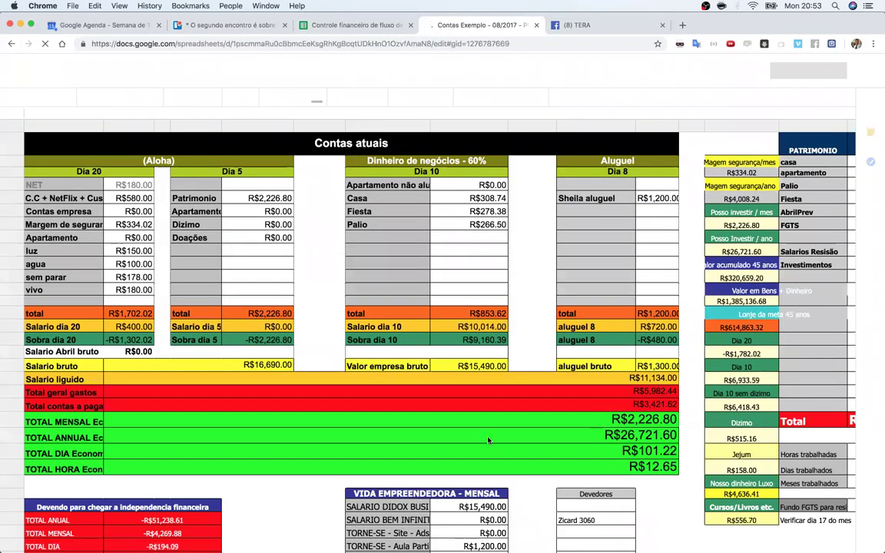
pyautogui.scroll(-5, 538, 415)
pyautogui.scroll(-2, 669, 434)
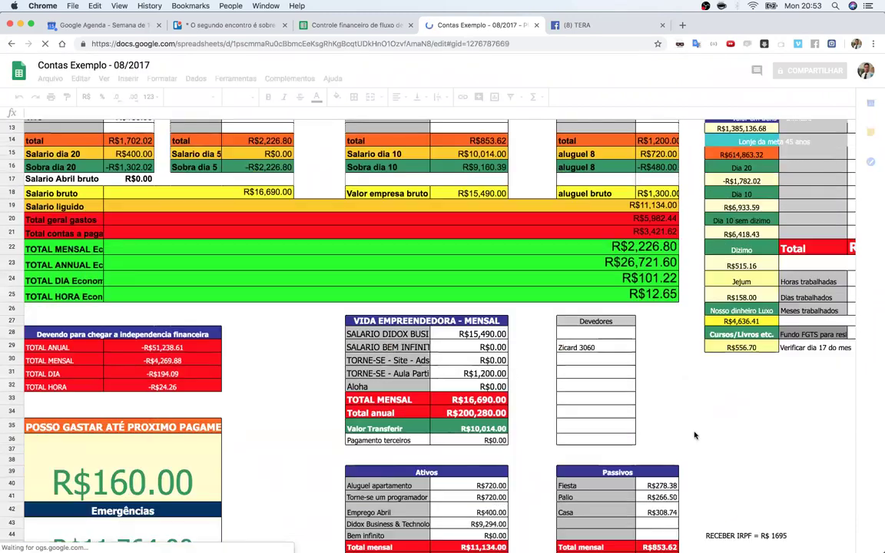
pyautogui.scroll(3, 615, 353)
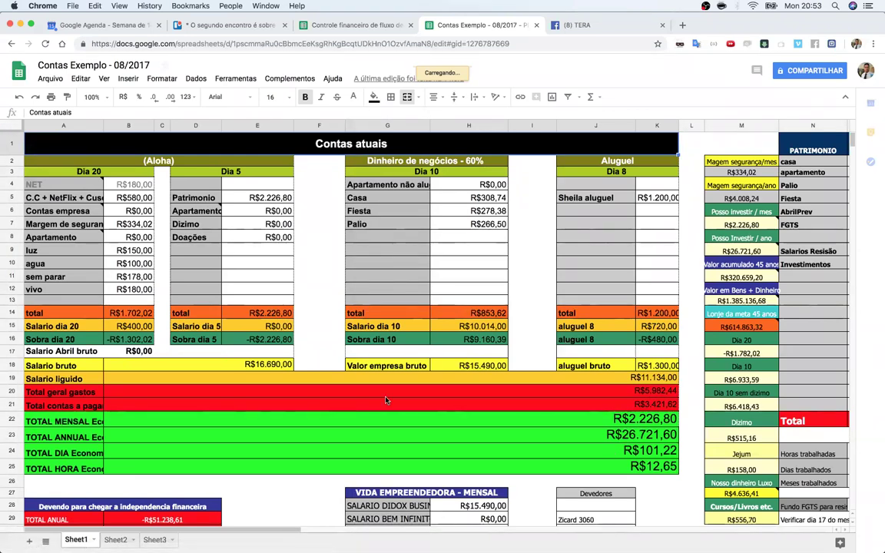
# - Look through the business income, Ativos, Passivos and Bens tables down to the savings, investment and interest blocks
pyautogui.hscroll(3, 387, 400)
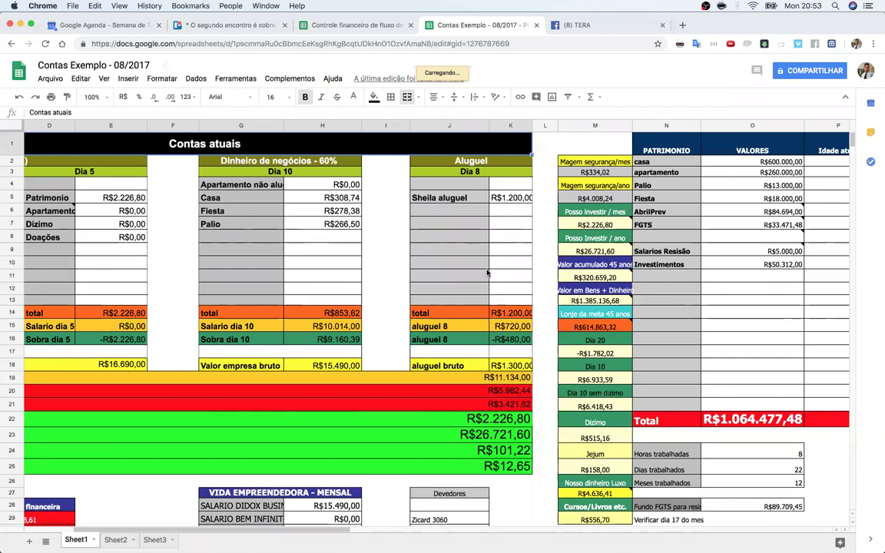
pyautogui.scroll(-2, 407, 461)
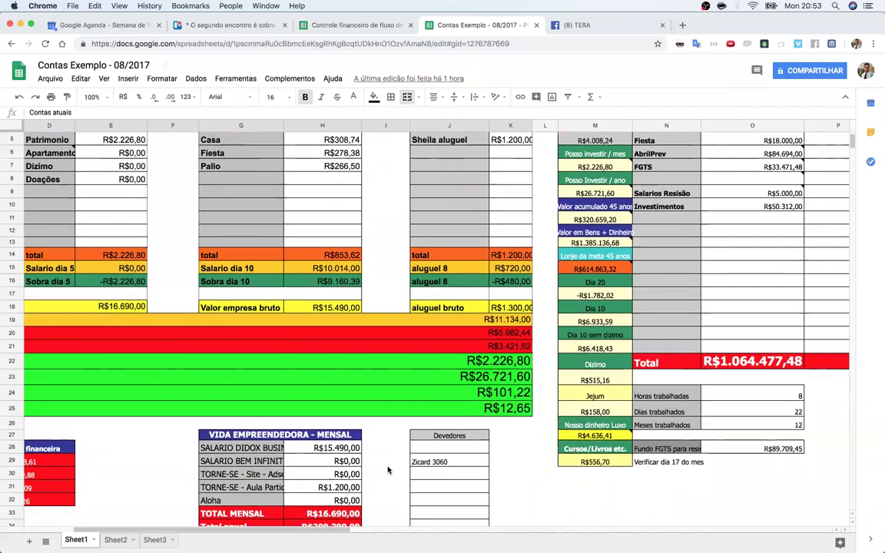
pyautogui.scroll(-8, 388, 470)
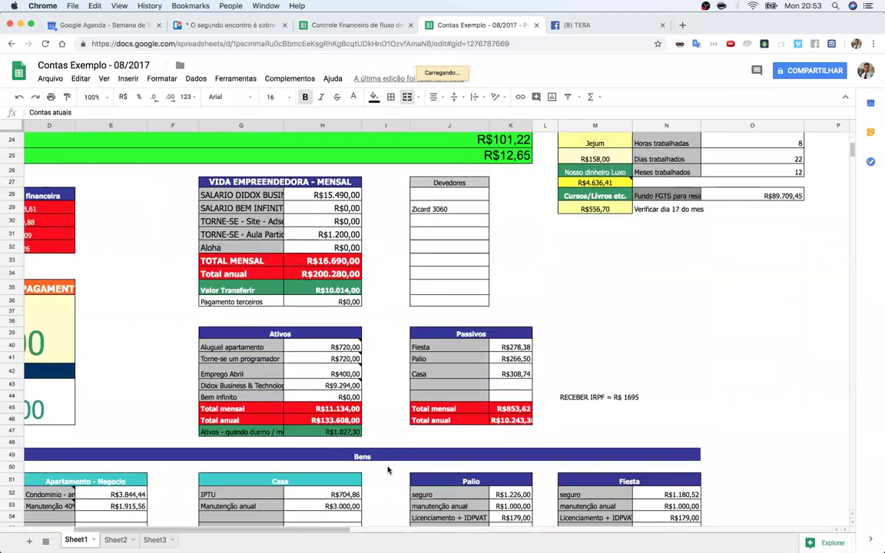
pyautogui.scroll(-5, 388, 470)
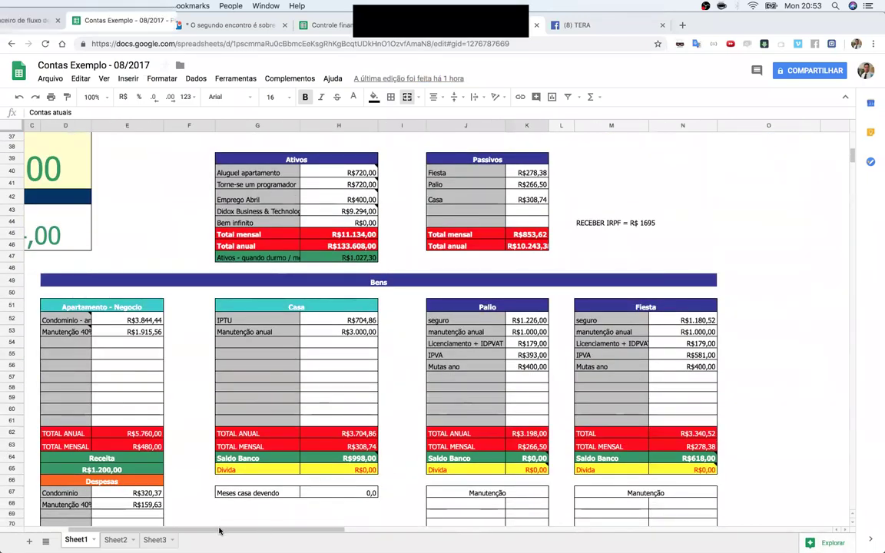
pyautogui.hscroll(-3, 260, 367)
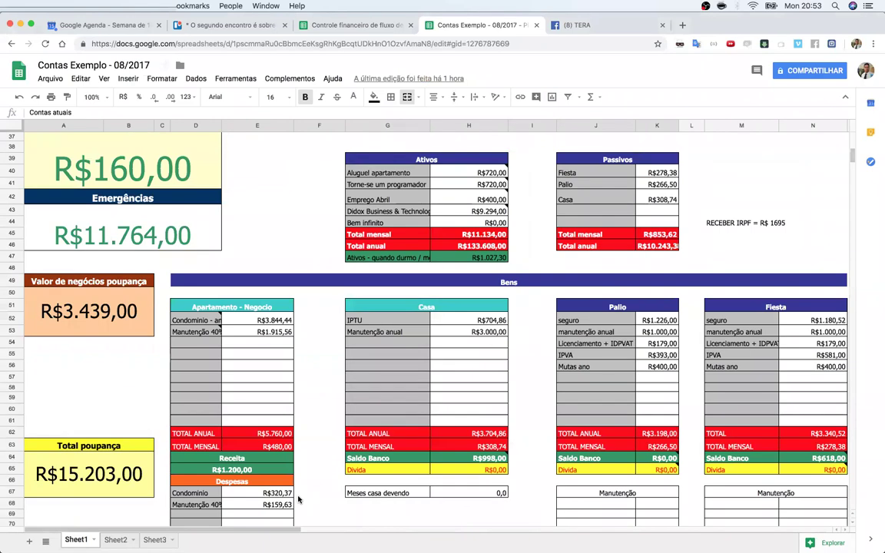
pyautogui.scroll(-5, 299, 501)
pyautogui.scroll(-10, 299, 500)
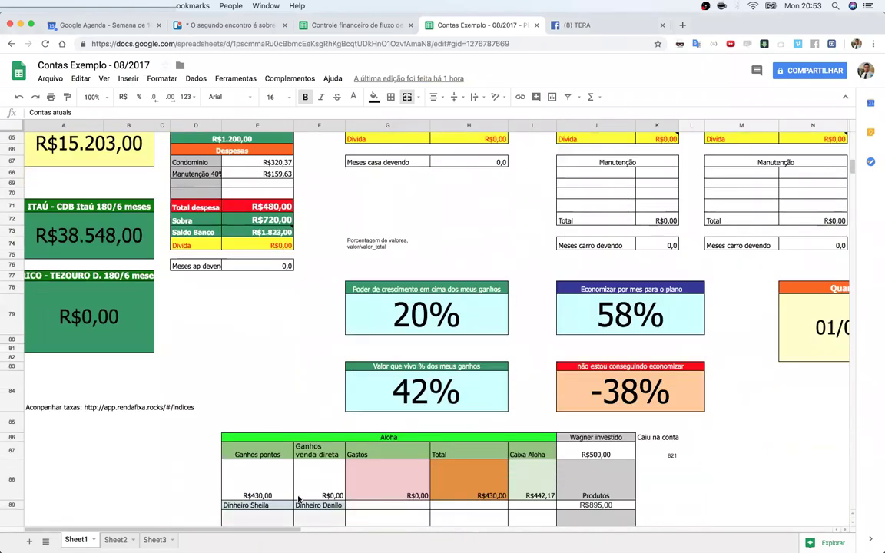
pyautogui.scroll(-3, 299, 500)
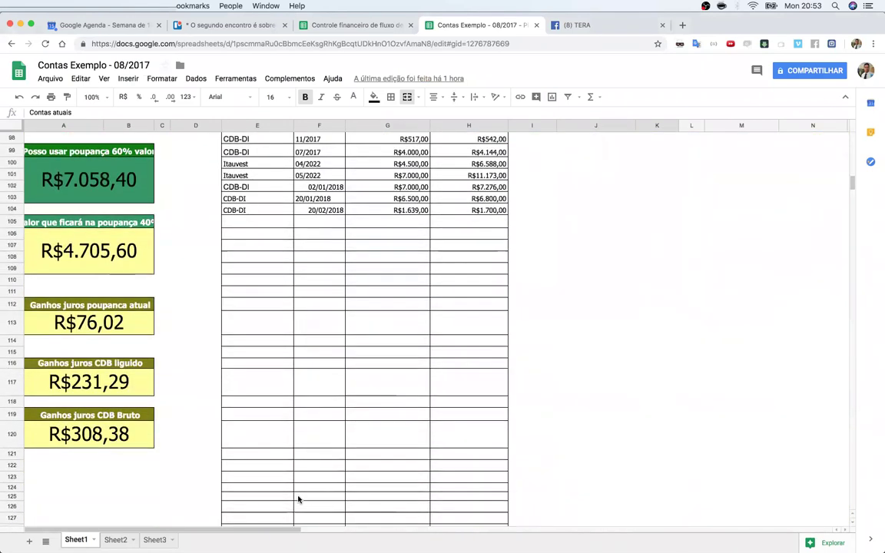
# - Examine the growth, monthly savings, living cost and shortfall percentages and the Quando comecei date
pyautogui.scroll(8, 299, 497)
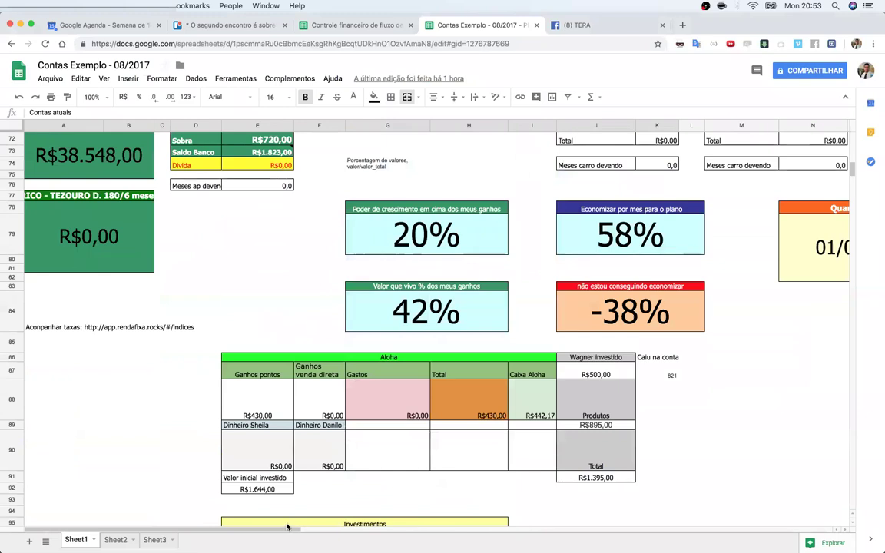
pyautogui.hscroll(5, 334, 527)
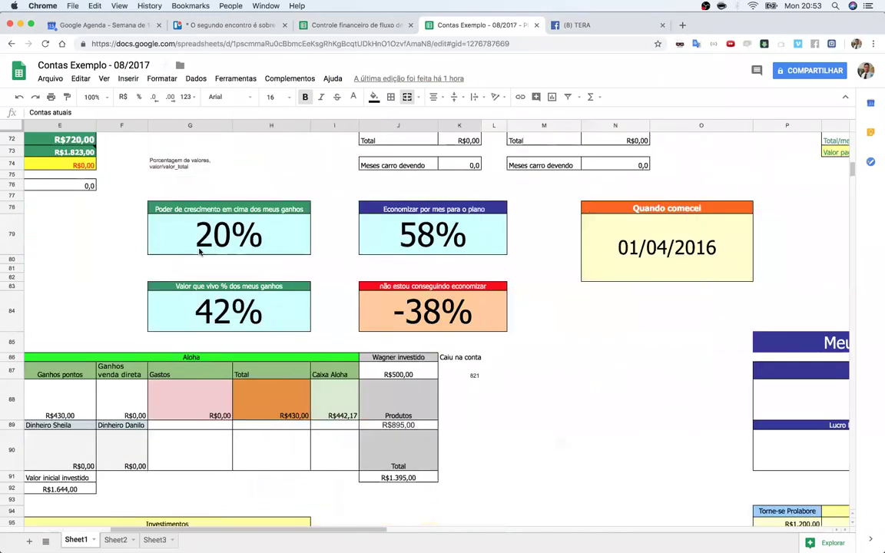
pyautogui.scroll(10, 427, 343)
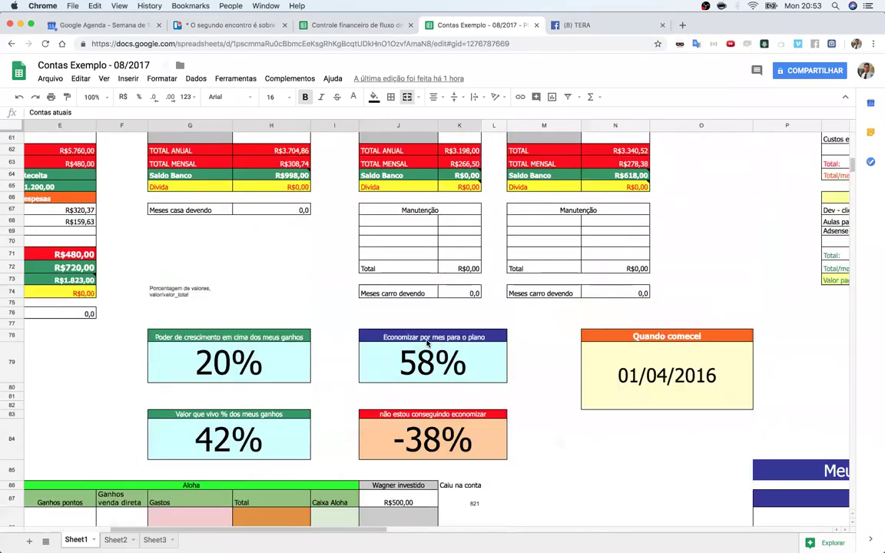
pyautogui.scroll(-6, 455, 415)
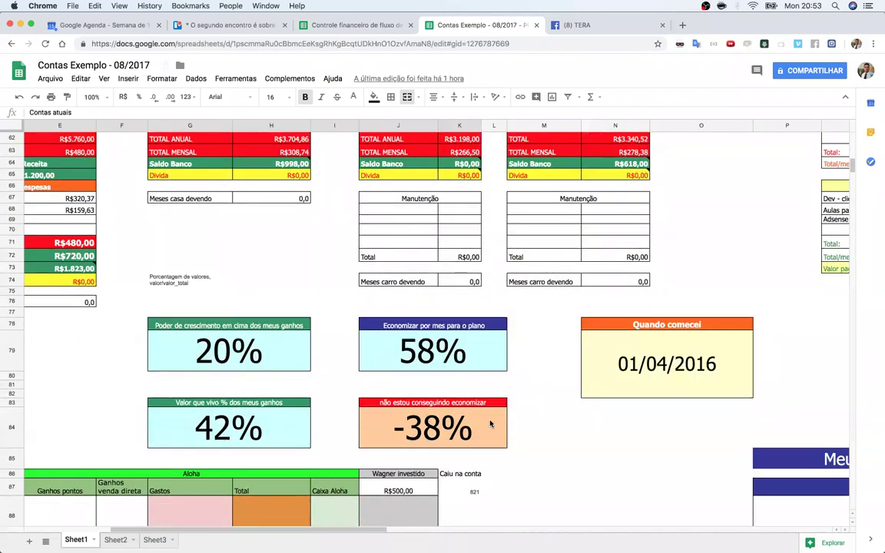
pyautogui.hscroll(3, 490, 424)
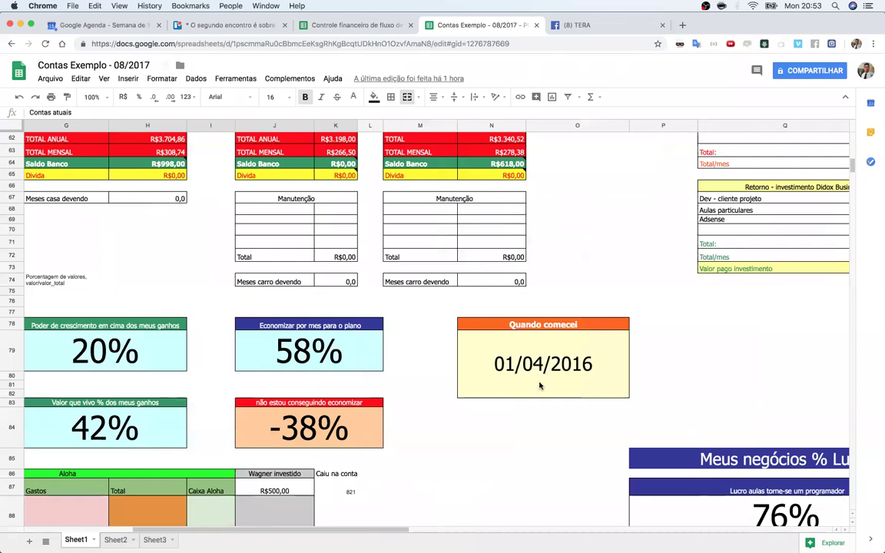
# - Examine the PATRIMONIO section again, including its total, the objective, the ages and the savings projections
pyautogui.scroll(10, 540, 386)
pyautogui.scroll(6, 589, 436)
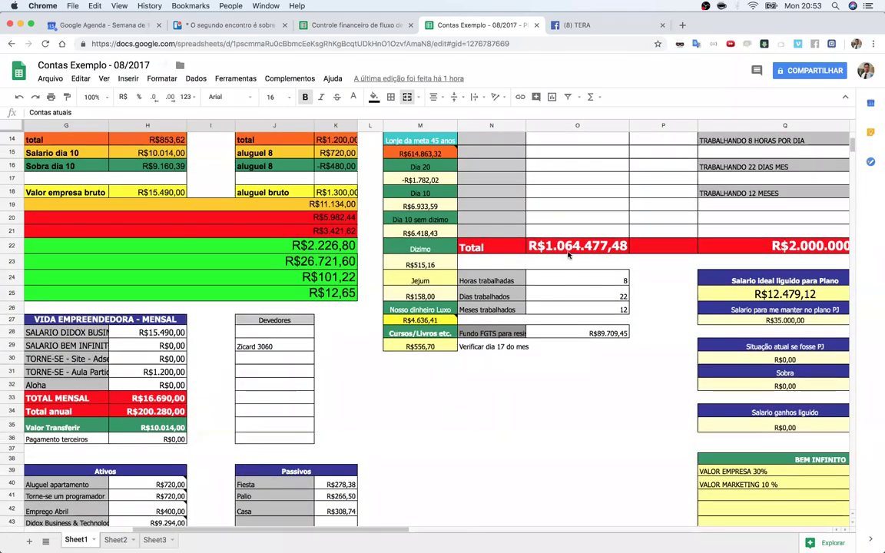
pyautogui.click(393, 525)
pyautogui.moveTo(393, 527); pyautogui.dragTo(461, 529)
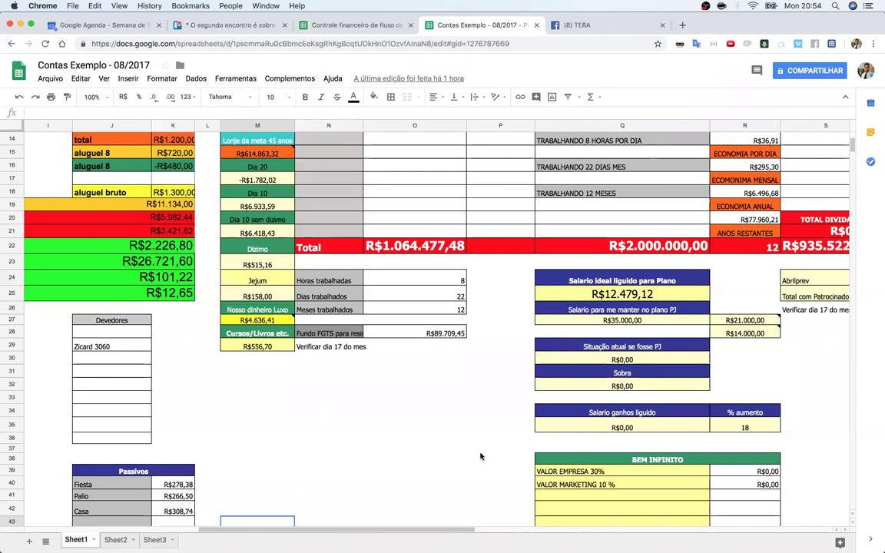
pyautogui.scroll(3, 486, 432)
pyautogui.scroll(3, 486, 433)
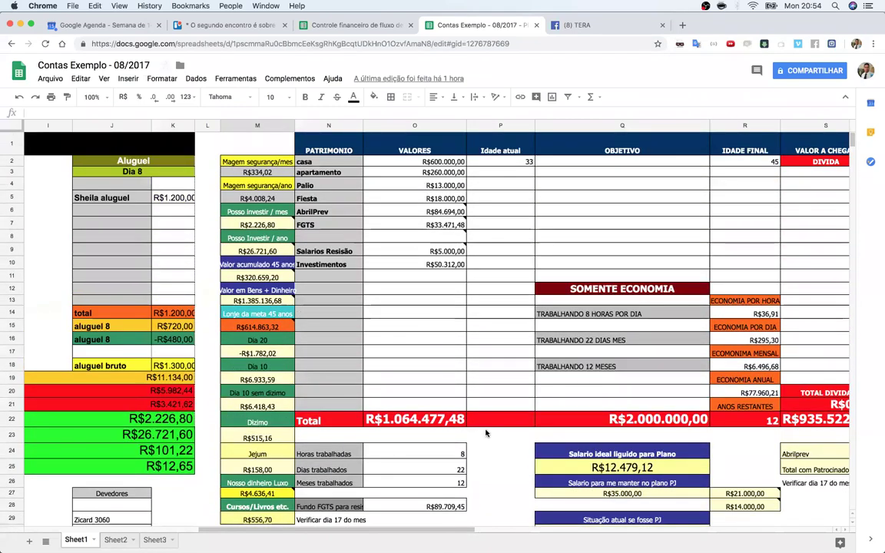
pyautogui.click(503, 451)
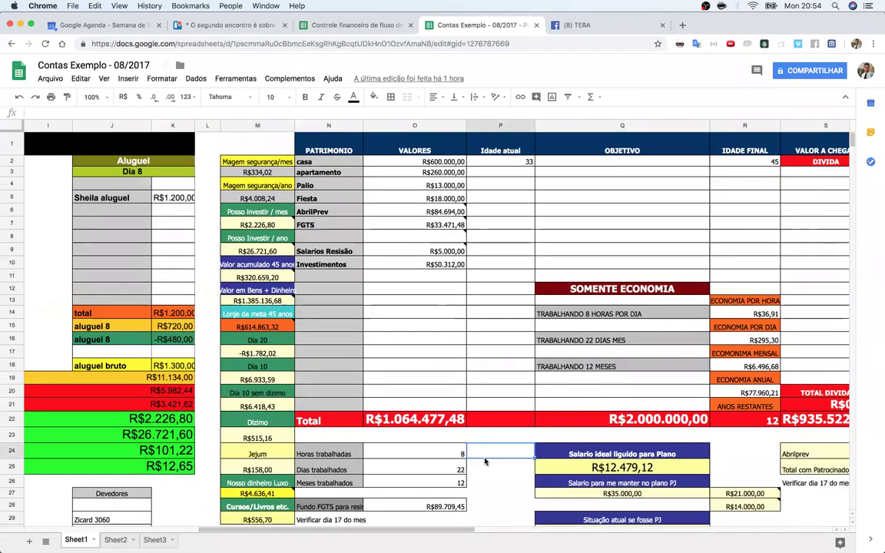
pyautogui.scroll(-2, 507, 450)
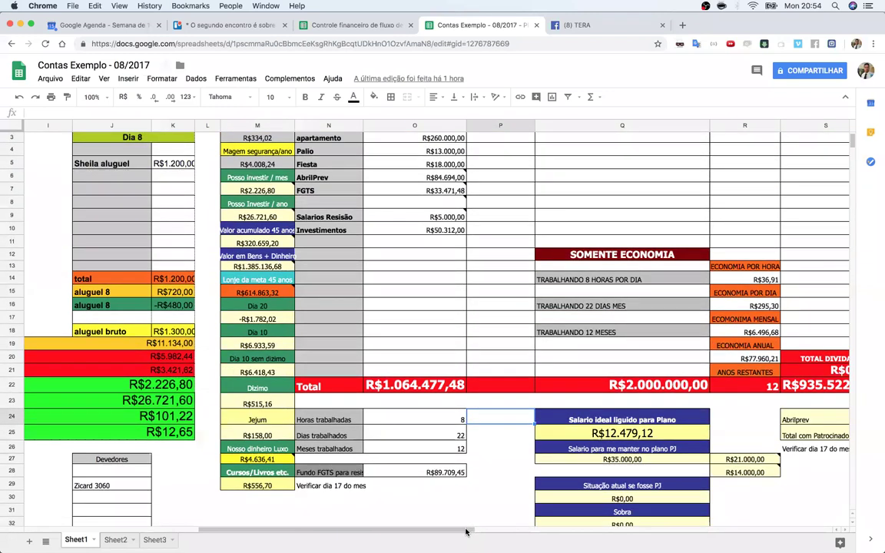
pyautogui.hscroll(2, 492, 530)
pyautogui.hscroll(4, 509, 529)
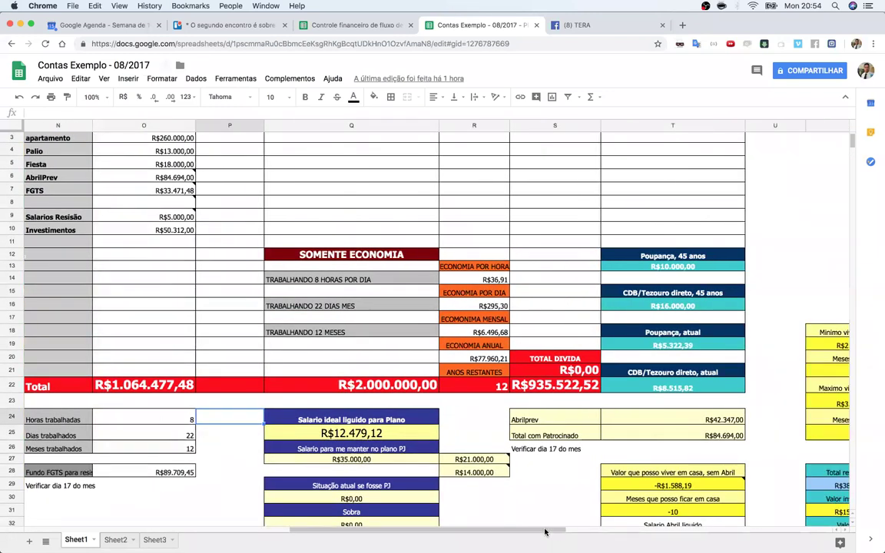
pyautogui.hscroll(-1, 546, 528)
pyautogui.scroll(2, 551, 498)
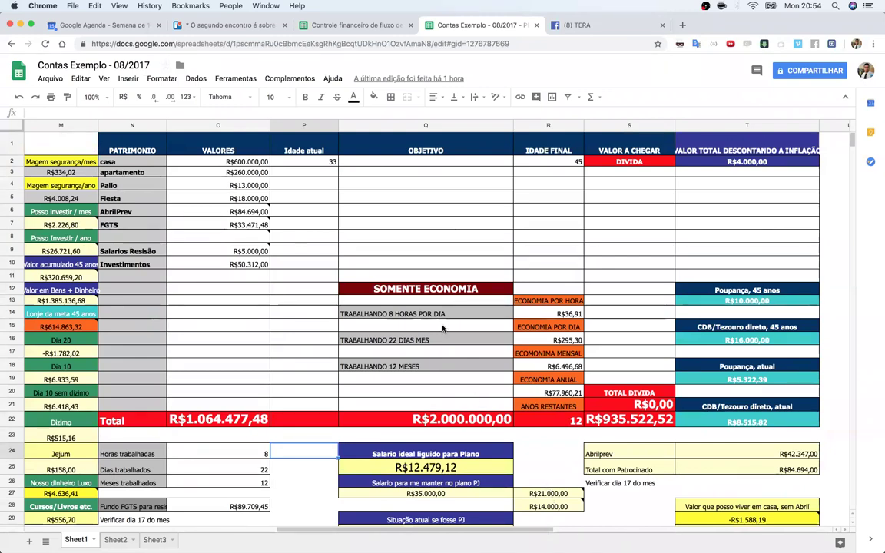
pyautogui.click(419, 252)
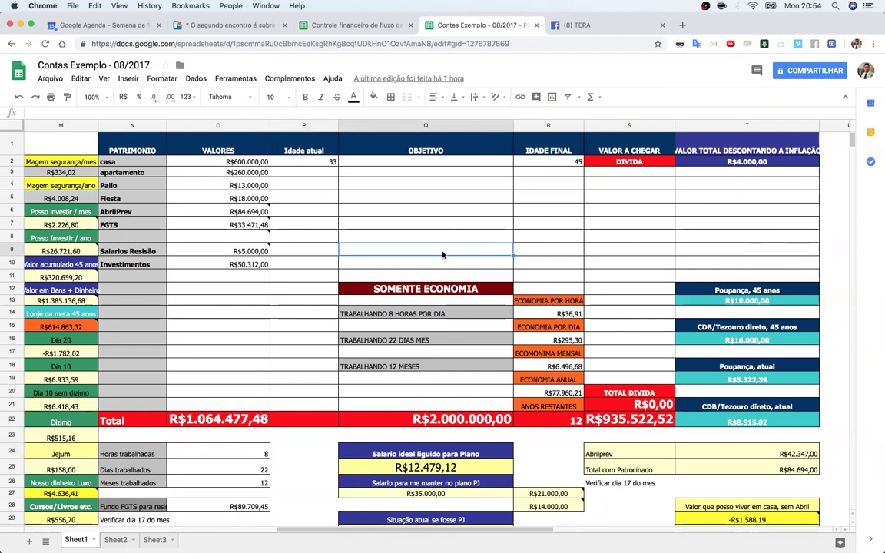
# - Go back to the Contas atuais section and examine the bills listed by payment day
pyautogui.hscroll(-2, 442, 254)
pyautogui.hscroll(-3, 442, 254)
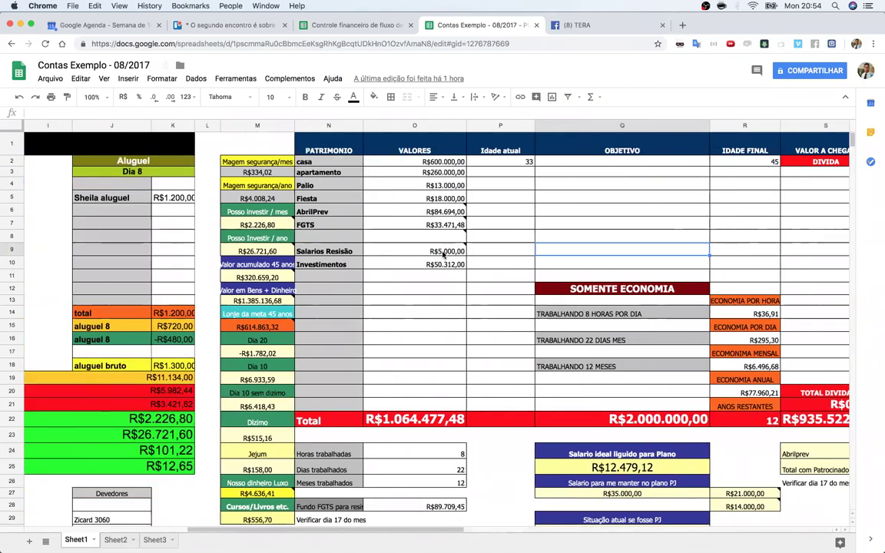
pyautogui.hscroll(-2, 442, 254)
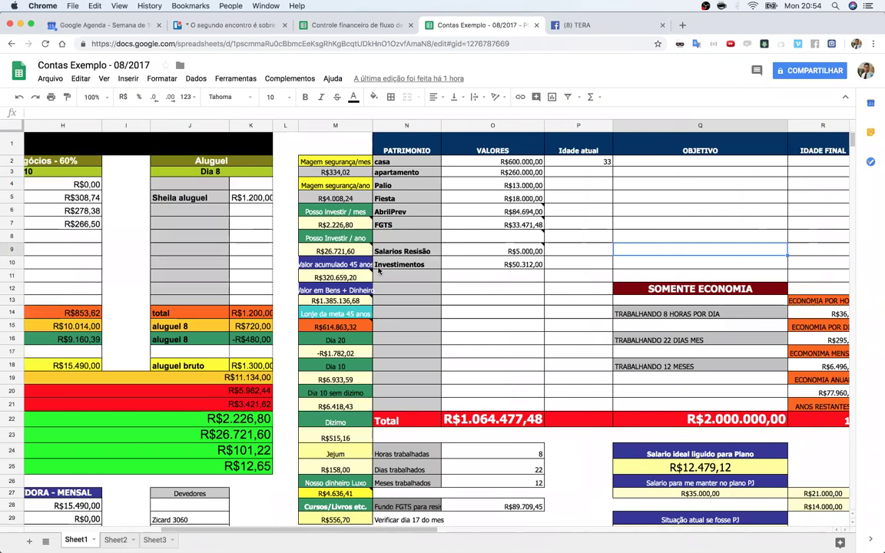
pyautogui.hscroll(-3, 378, 270)
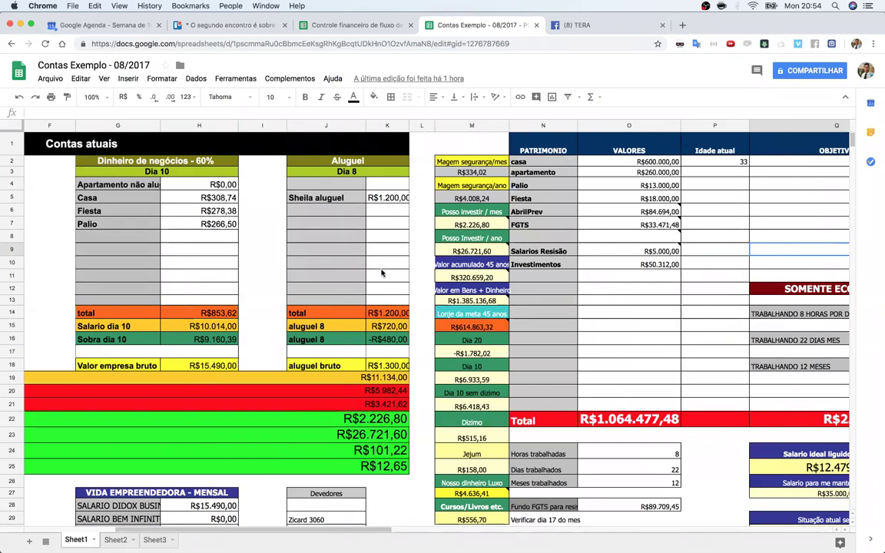
pyautogui.hscroll(-6, 381, 273)
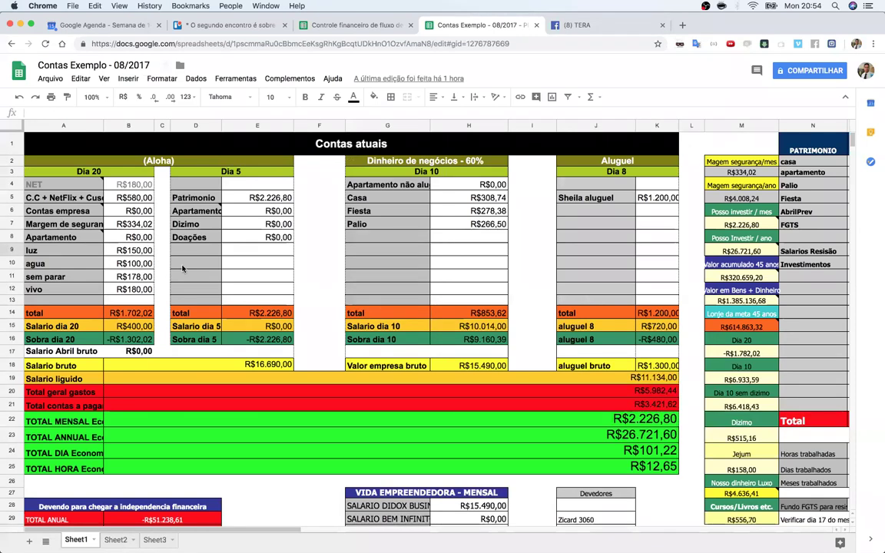
pyautogui.click(187, 251)
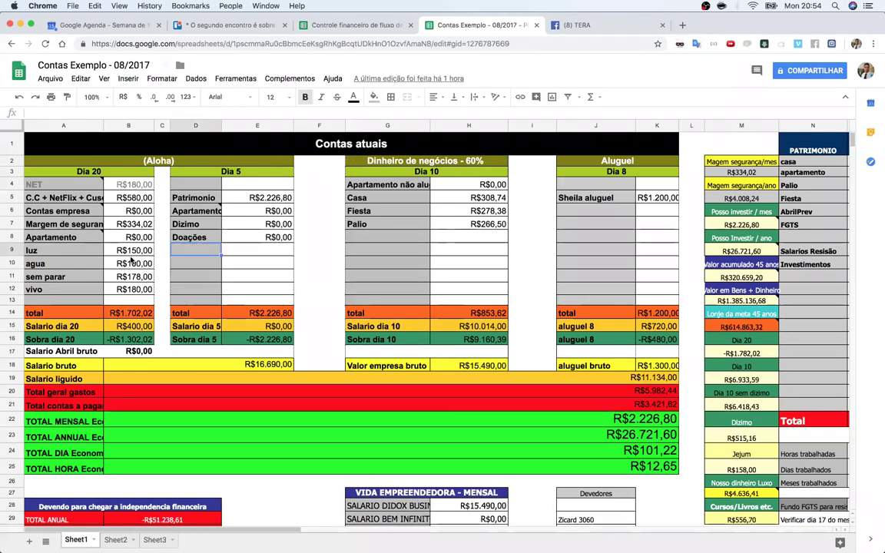
# - Examine the Dia 20, Dia 5, Dia 10 and Aluguel accounts, their totals, and the VIDA EMPREENDEDORA, Ativos and Passivos tables below
pyautogui.click(129, 312)
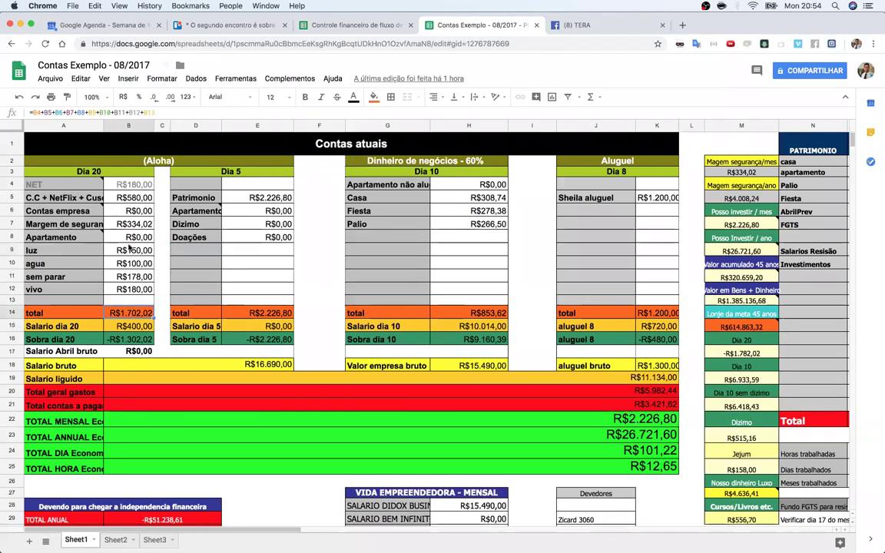
pyautogui.click(183, 182)
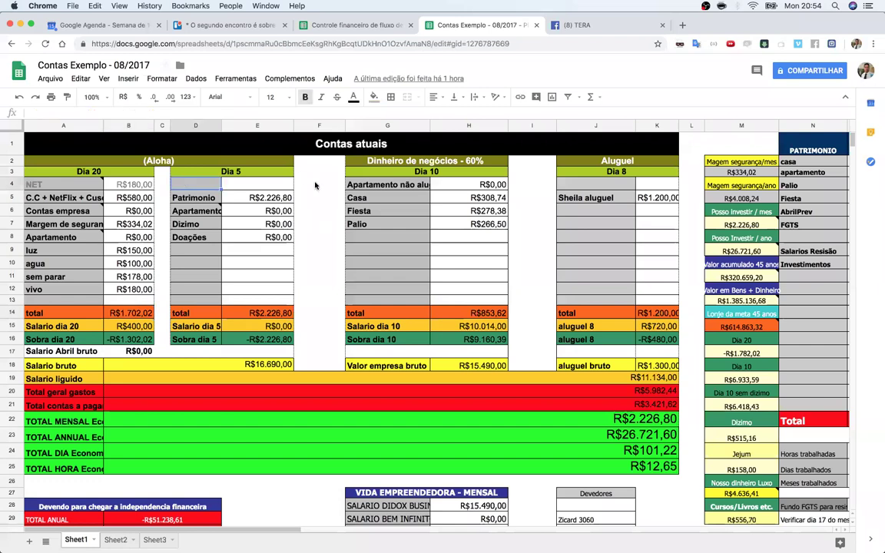
pyautogui.click(407, 185)
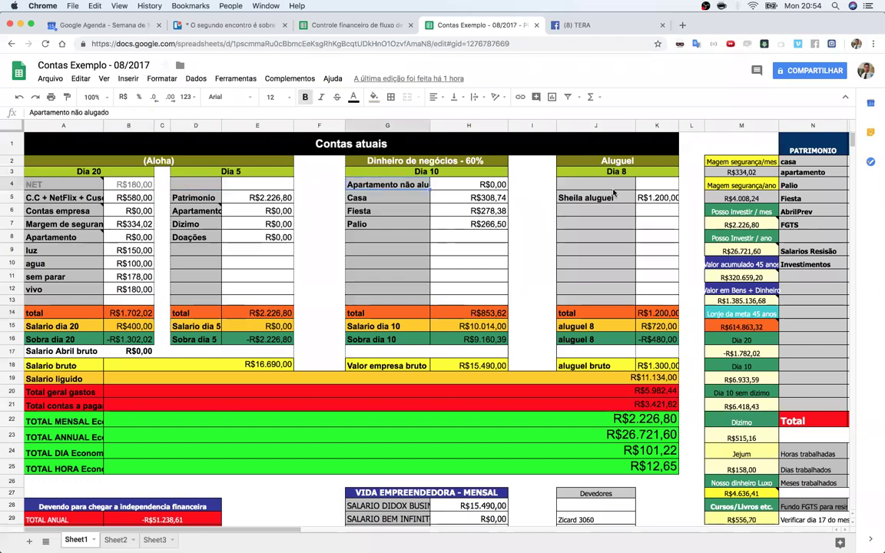
pyautogui.click(614, 192)
pyautogui.scroll(-5, 299, 425)
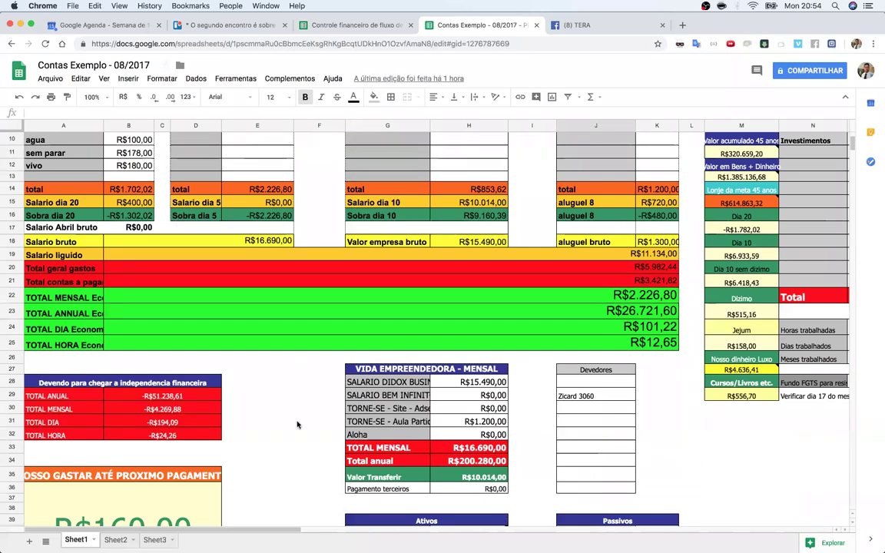
pyautogui.scroll(-1, 298, 425)
pyautogui.scroll(-2, 494, 401)
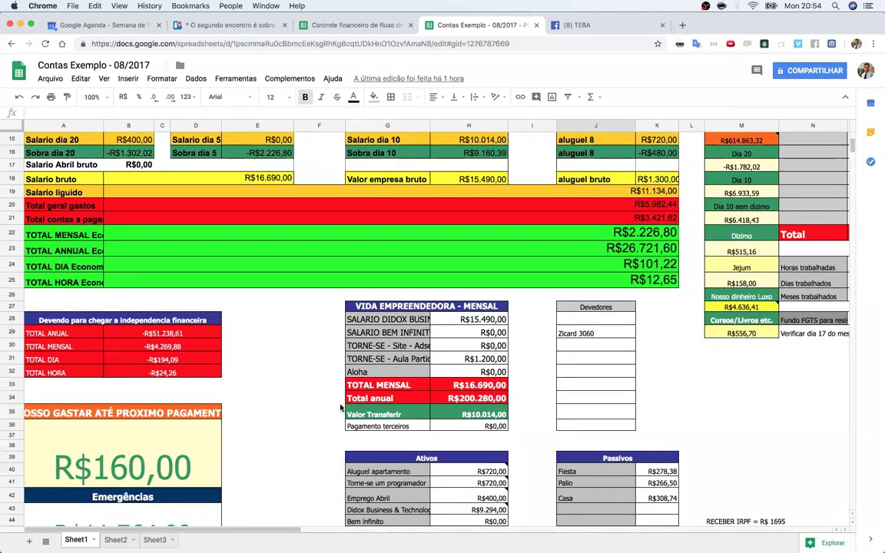
pyautogui.scroll(-5, 428, 375)
pyautogui.scroll(2, 439, 382)
pyautogui.scroll(10, 438, 381)
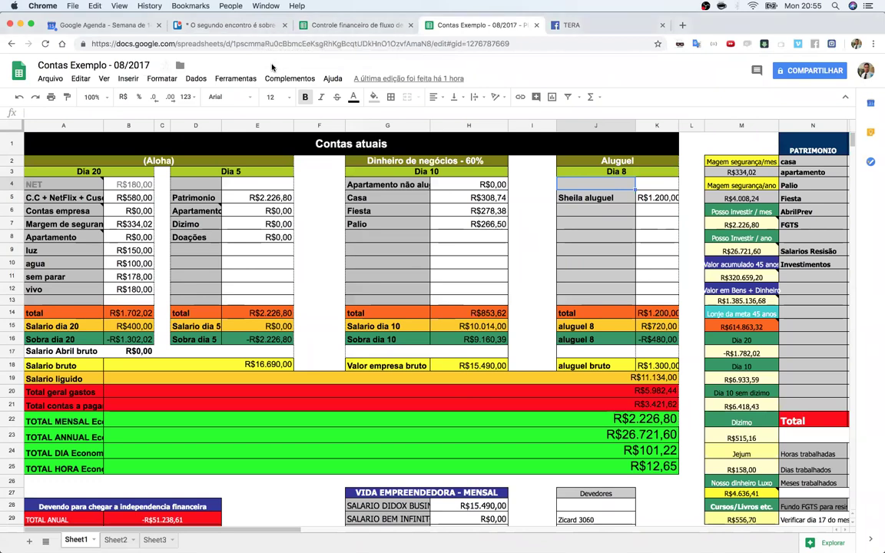
# - Switch to the Trello card about the second meeting on increasing income and enlarge the page to read its description
pyautogui.click(223, 25)
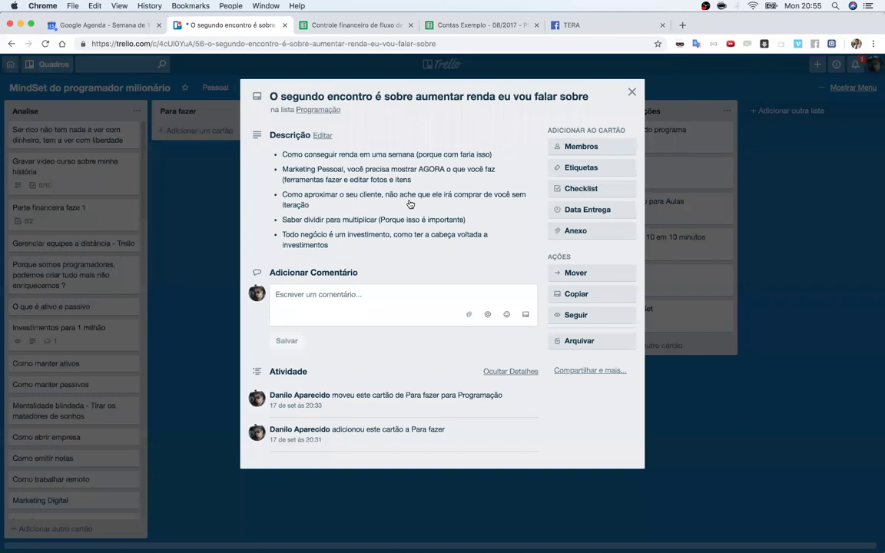
pyautogui.press('super+equal')
pyautogui.press('super+equal')
pyautogui.press('super+equal')
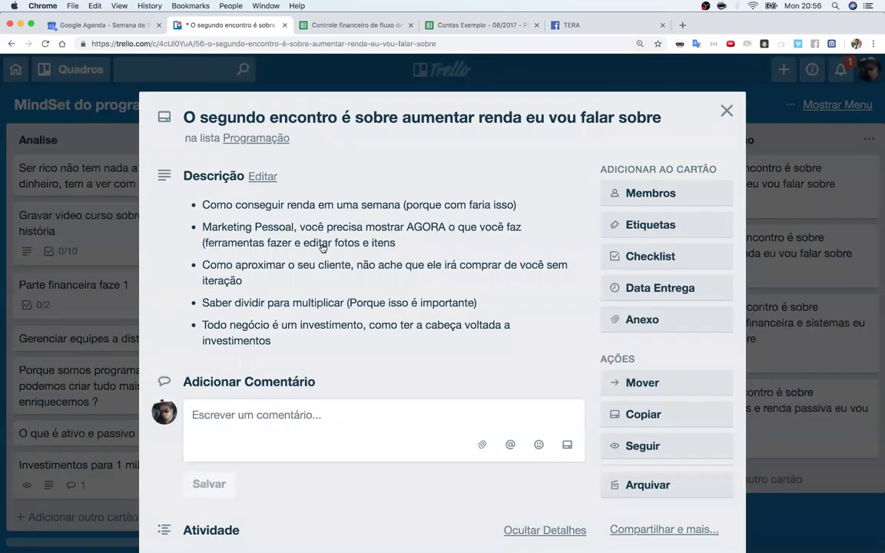
# - Close the second meeting's card and open the third meeting's card on financial organization and systems from the Programação list
pyautogui.click(825, 206)
pyautogui.hscroll(1, 713, 269)
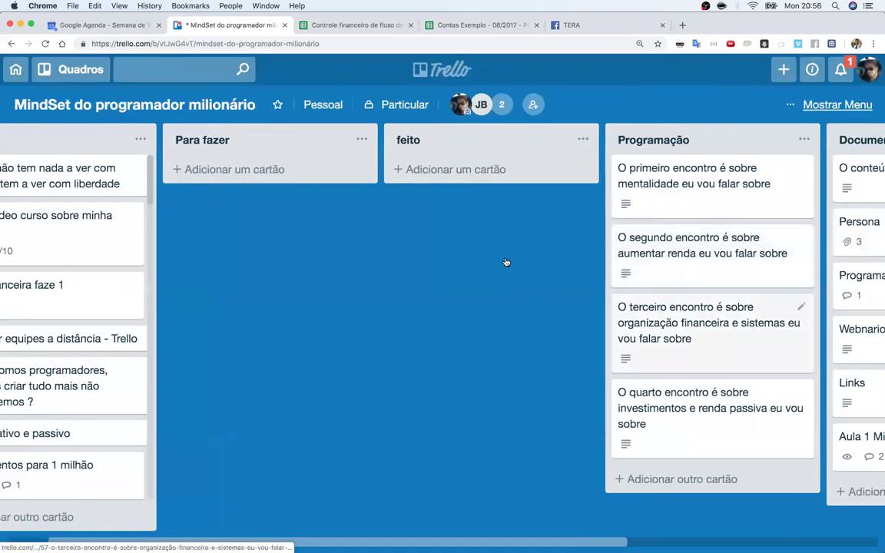
pyautogui.press('Return')
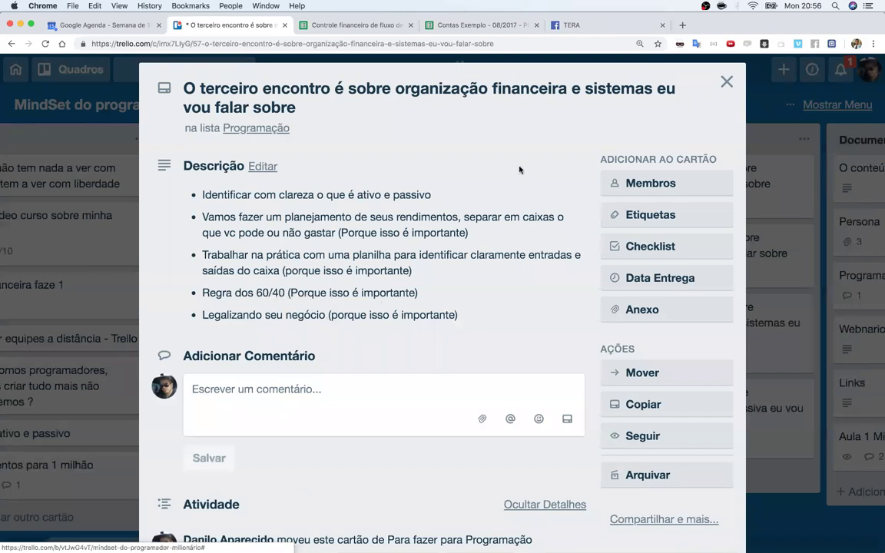
# - Switch to the Controle financeiro de fluxo de caixa spreadsheet and look over its earnings, expenses, percentages and Meta financeira tables
pyautogui.click(327, 27)
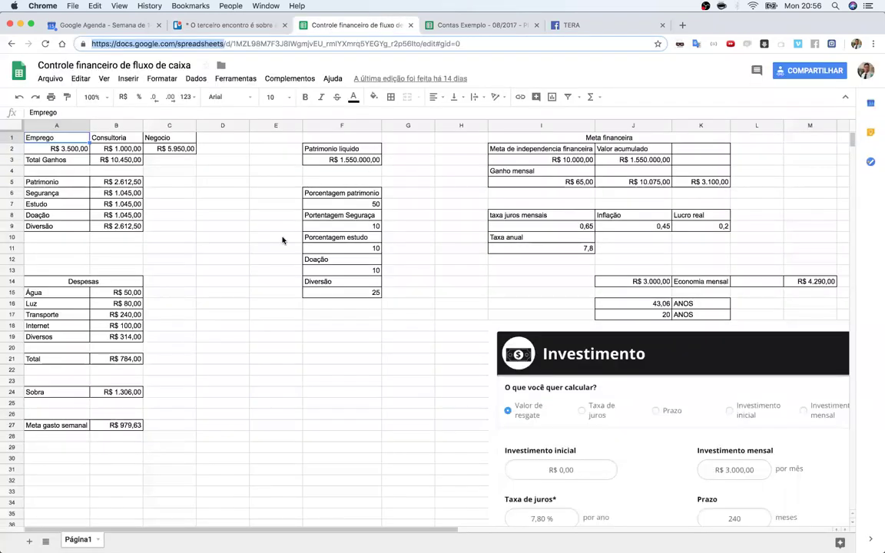
pyautogui.click(186, 217)
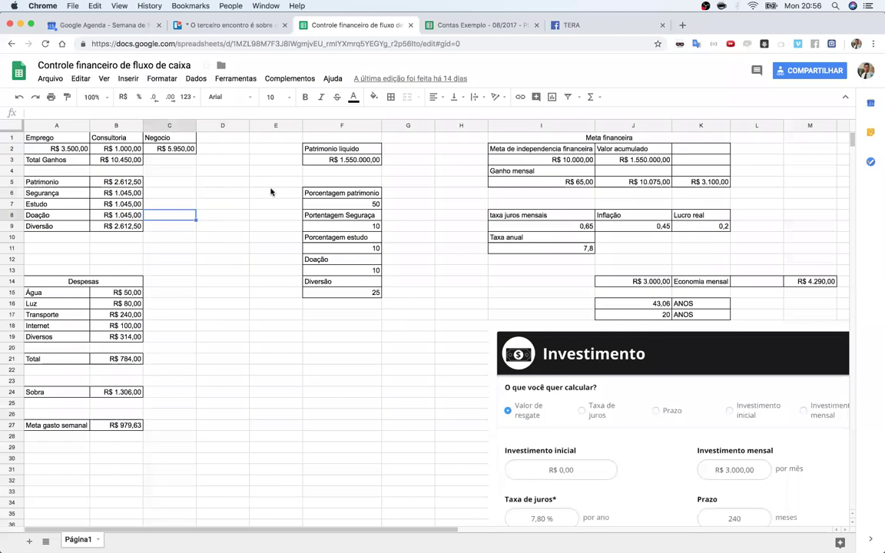
pyautogui.hscroll(5, 324, 371)
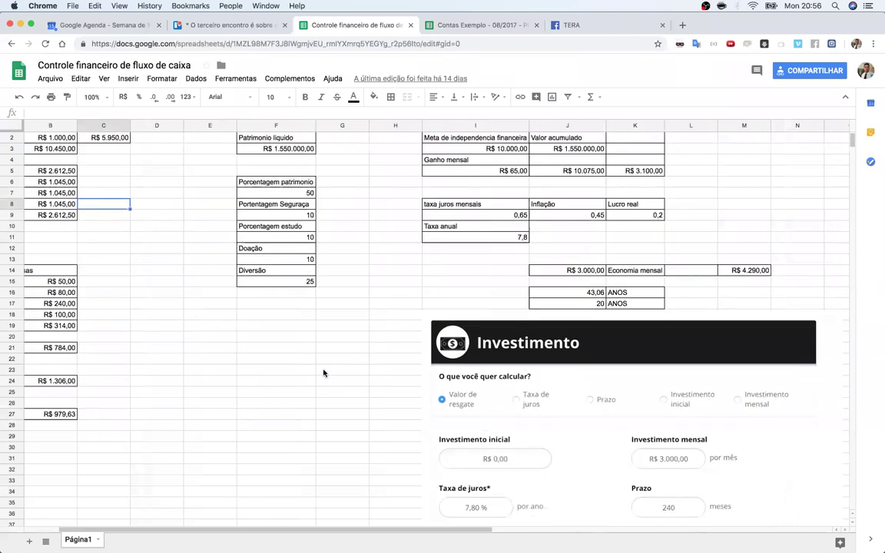
pyautogui.scroll(-2, 323, 372)
pyautogui.hscroll(2, 324, 371)
pyautogui.hscroll(-8, 325, 372)
pyautogui.scroll(2, 324, 372)
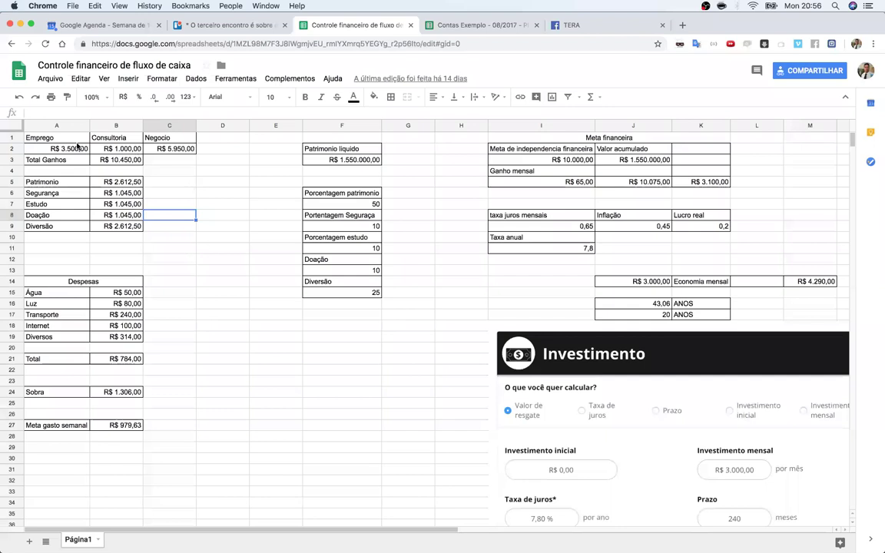
# - Enlarge the page and examine the spreadsheet from the Emprego earnings across to the percentages and the Meta financeira section
pyautogui.press('super+Home')
pyautogui.press('super+equal')
pyautogui.press('super+equal')
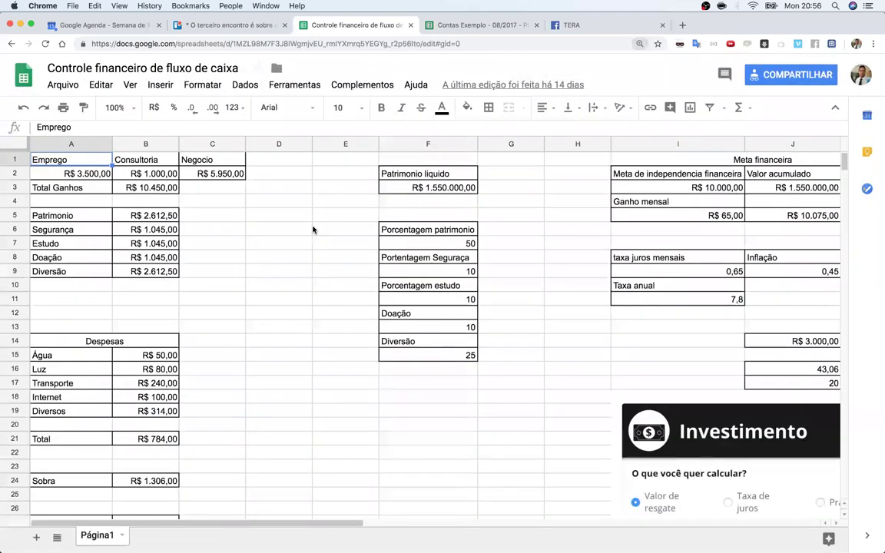
pyautogui.click(303, 231)
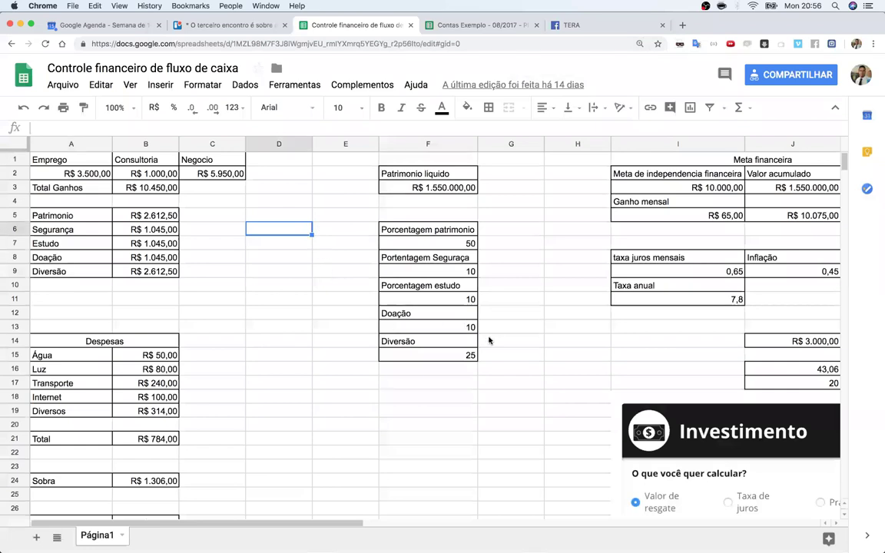
pyautogui.hscroll(5, 564, 375)
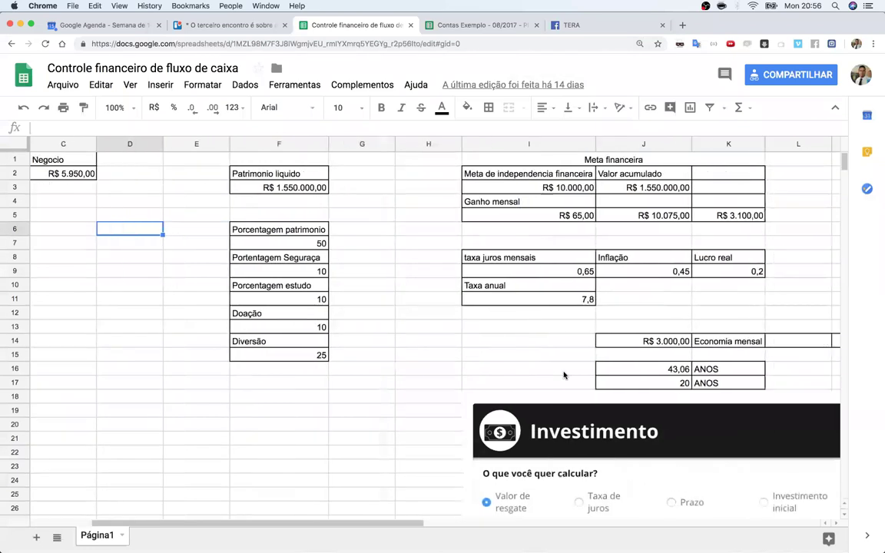
pyautogui.hscroll(-1, 564, 375)
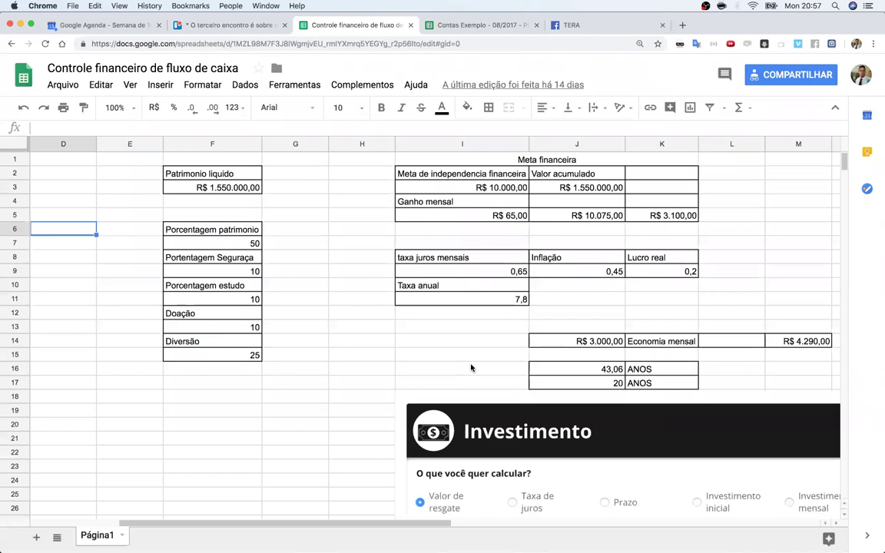
# - Examine the Investimento simulation image and the Taxa CDI and Simulador investimentos links beneath it
pyautogui.scroll(-7, 476, 365)
pyautogui.scroll(-4, 483, 368)
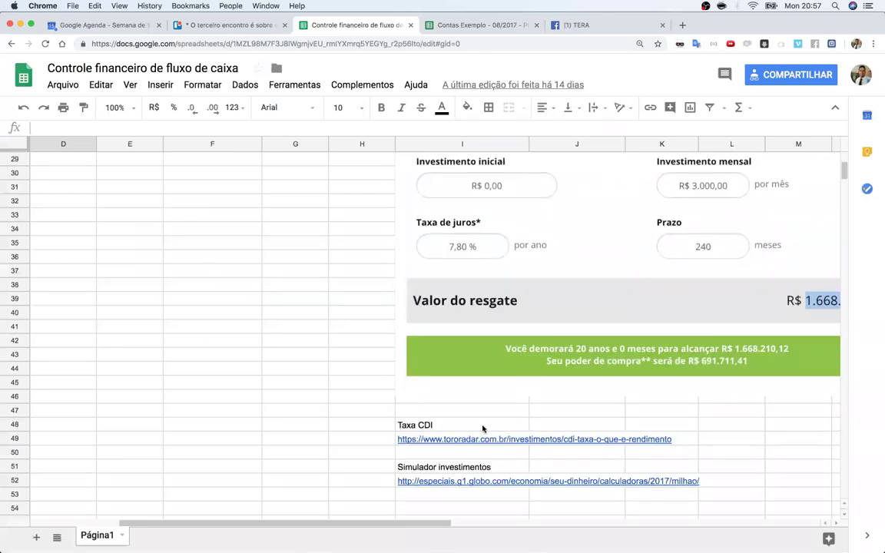
pyautogui.scroll(-1, 484, 428)
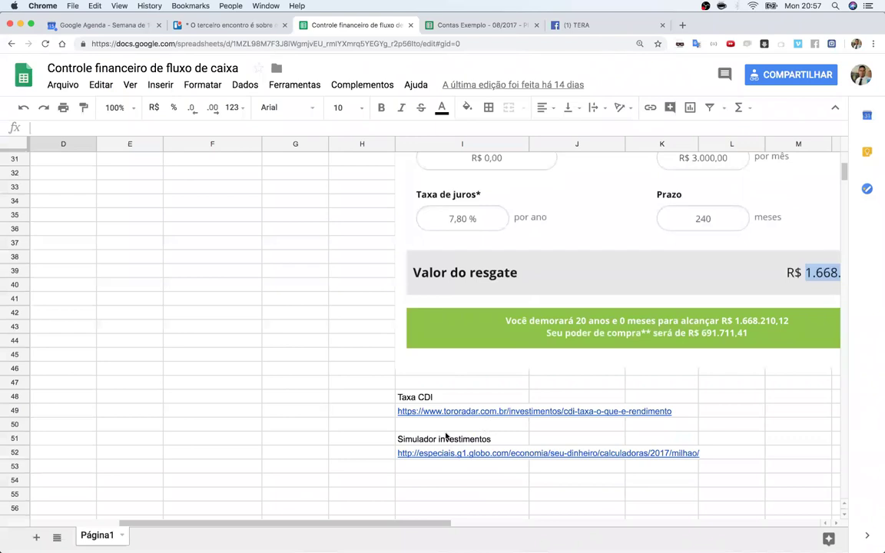
# - Open the Taxa CDI reference link, look through the article's monthly rate table, and close the page
pyautogui.moveTo(471, 414)
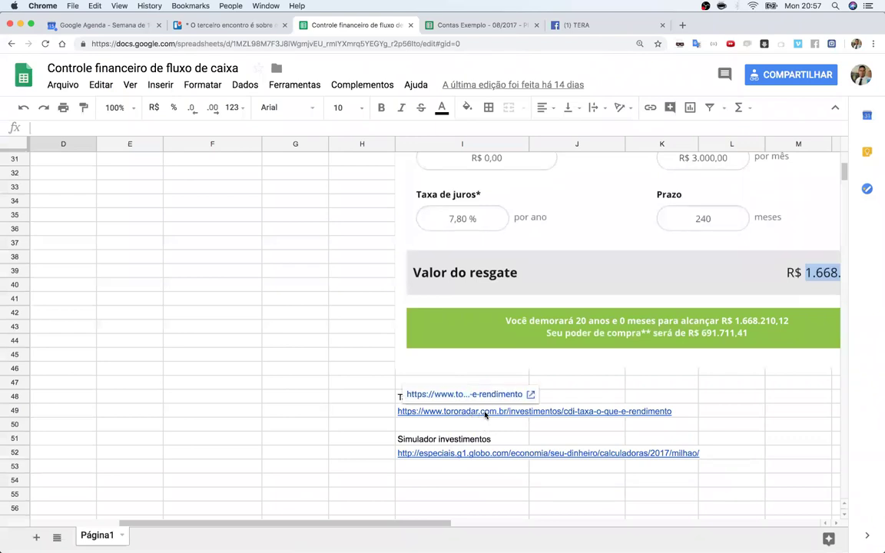
pyautogui.click(480, 394)
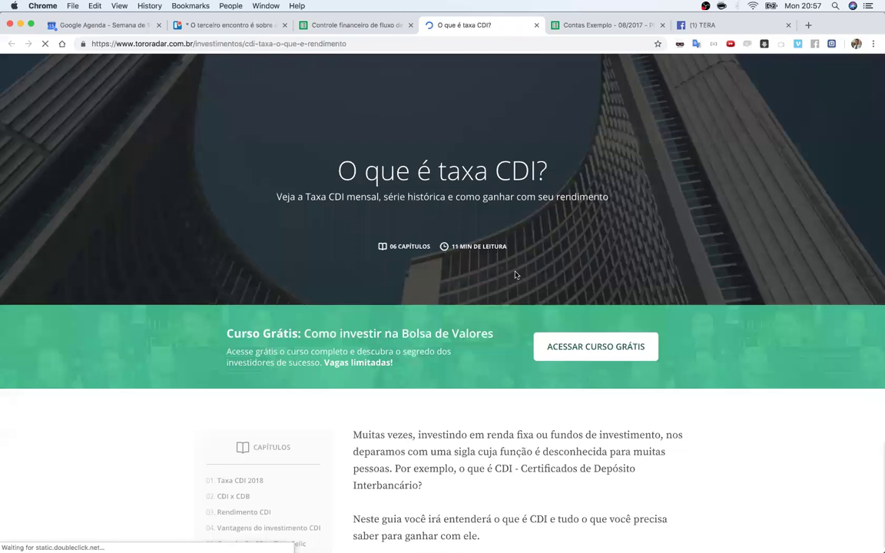
pyautogui.scroll(-10, 522, 275)
pyautogui.scroll(-10, 515, 275)
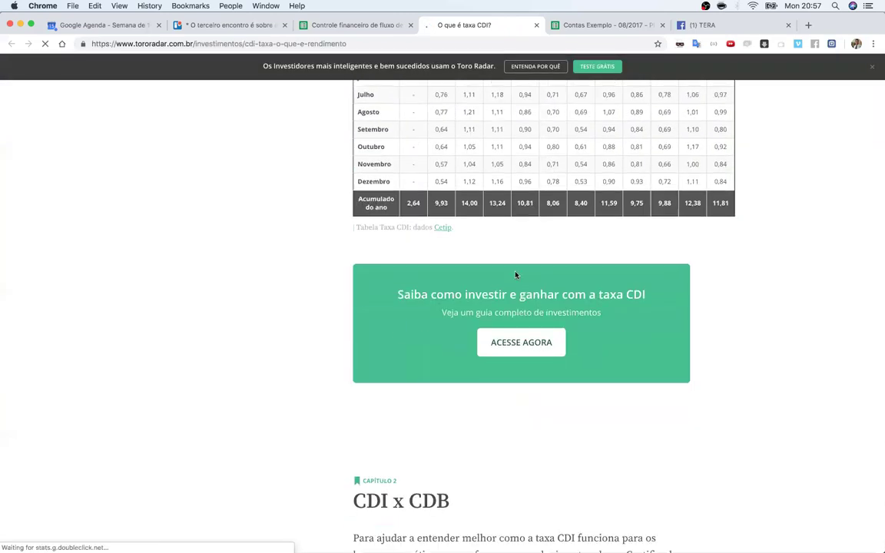
pyautogui.scroll(5, 511, 253)
pyautogui.scroll(2, 504, 232)
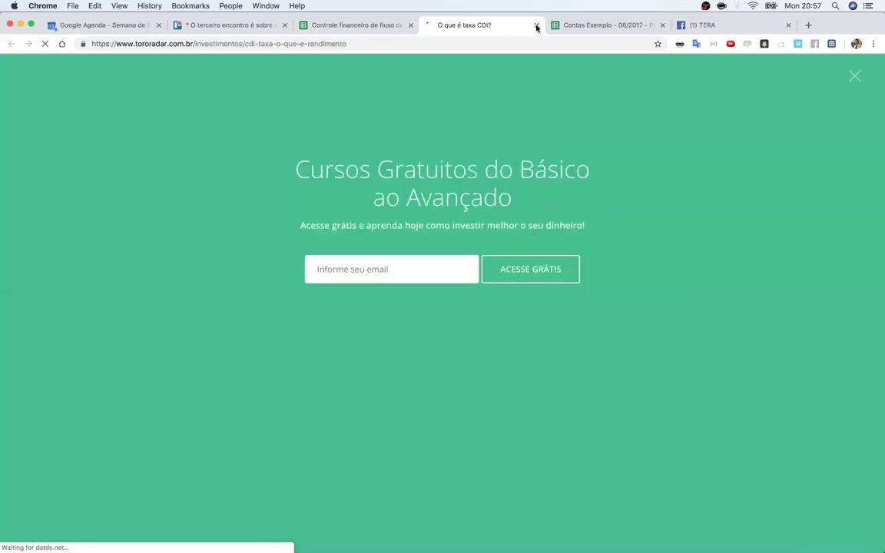
pyautogui.click(537, 25)
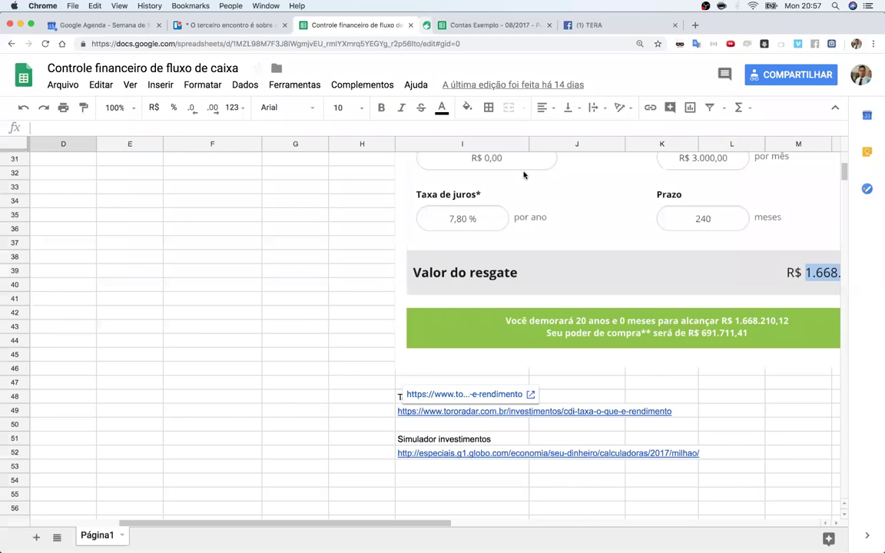
# - Open the Simulador investimentos link and examine the Calculadora do Milhão's investment fields and redemption value
pyautogui.click(509, 455)
pyautogui.click(476, 436)
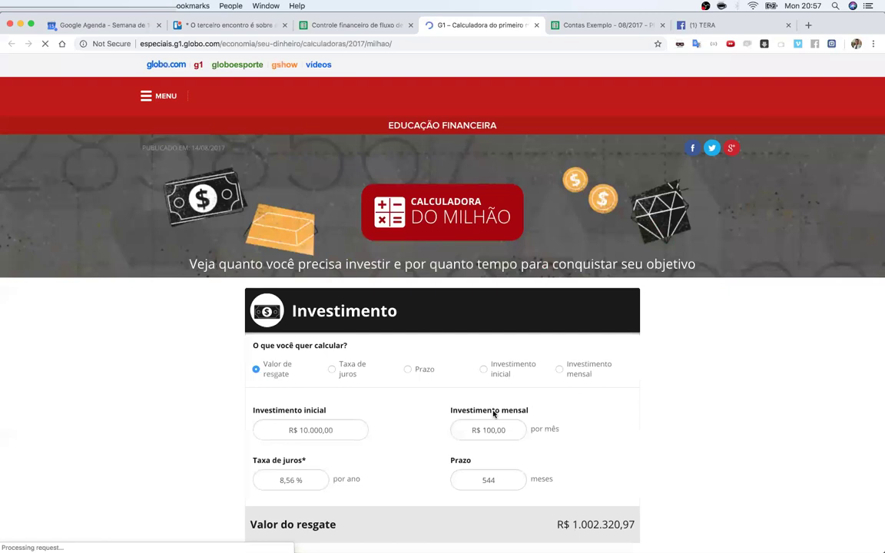
pyautogui.scroll(-1, 486, 412)
pyautogui.scroll(-4, 485, 412)
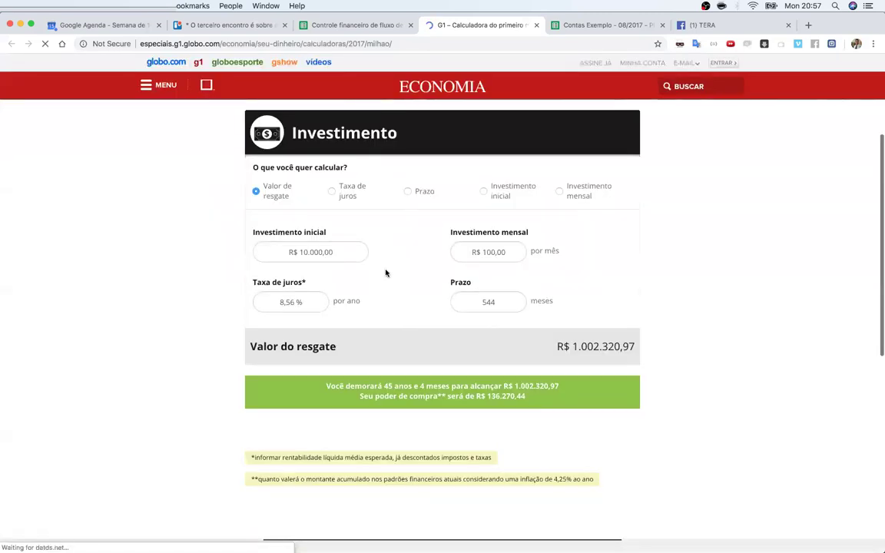
pyautogui.click(328, 300)
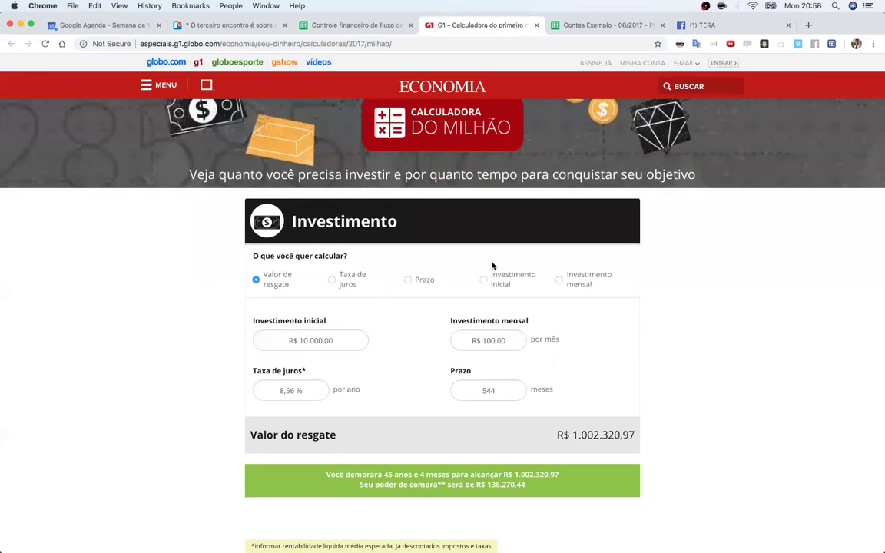
# - Return to the Controle financeiro de fluxo de caixa spreadsheet and select the Taxa CDI label in cell I48
pyautogui.click(338, 25)
pyautogui.click(425, 397)
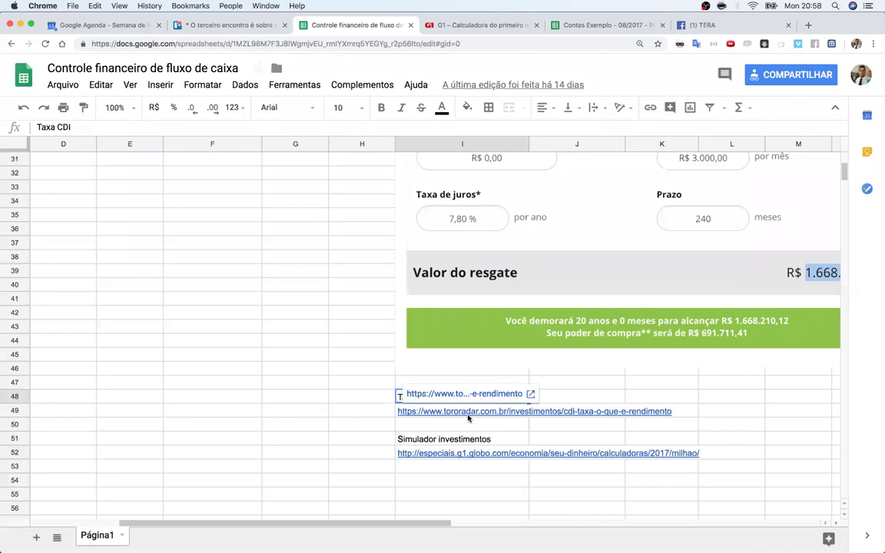
pyautogui.click(495, 367)
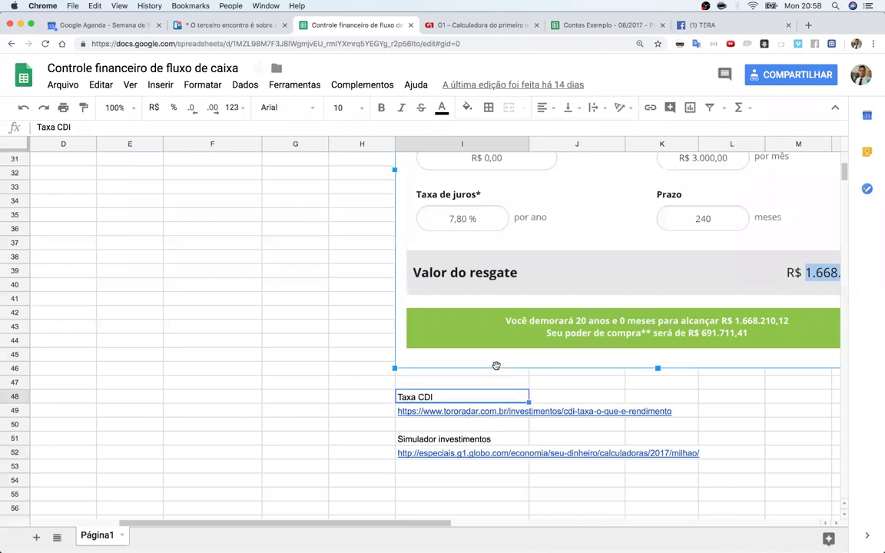
pyautogui.click(379, 354)
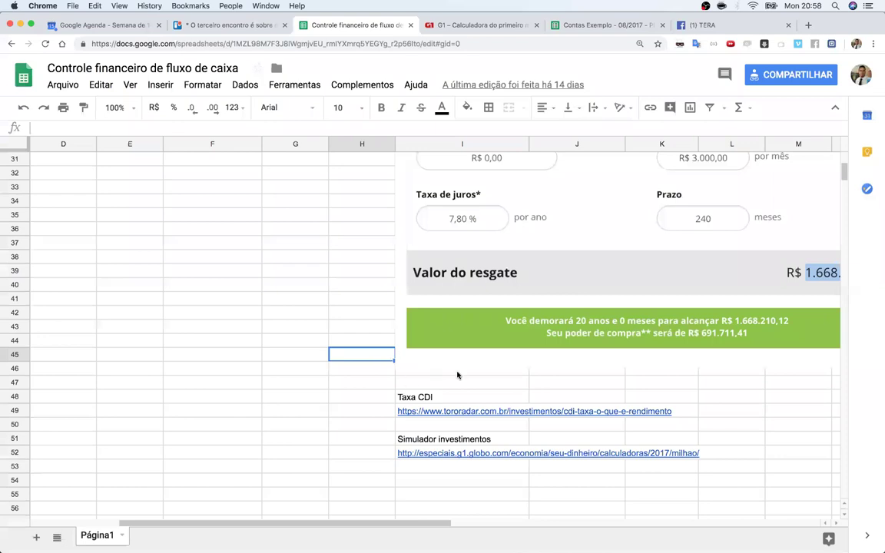
pyautogui.click(488, 396)
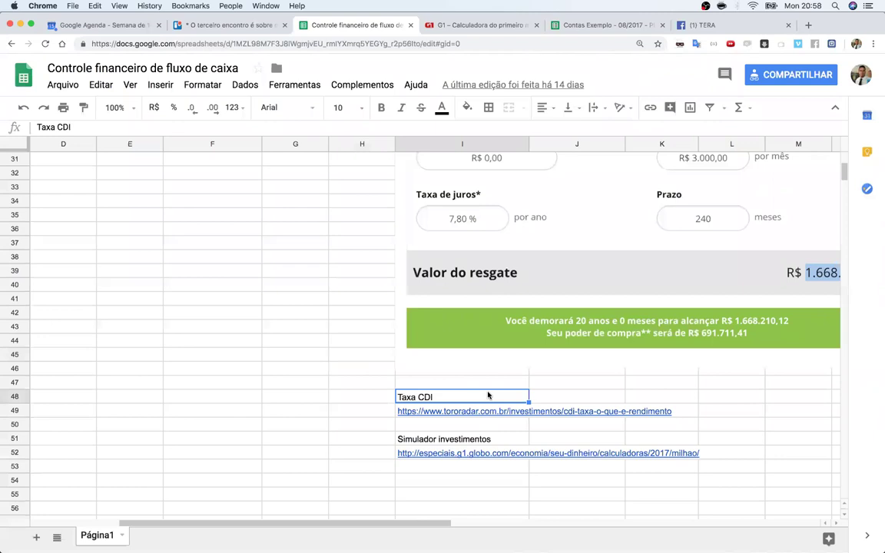
# - Enter 5000 in the empty cell E39 beside the investment simulation image
pyautogui.scroll(1, 492, 399)
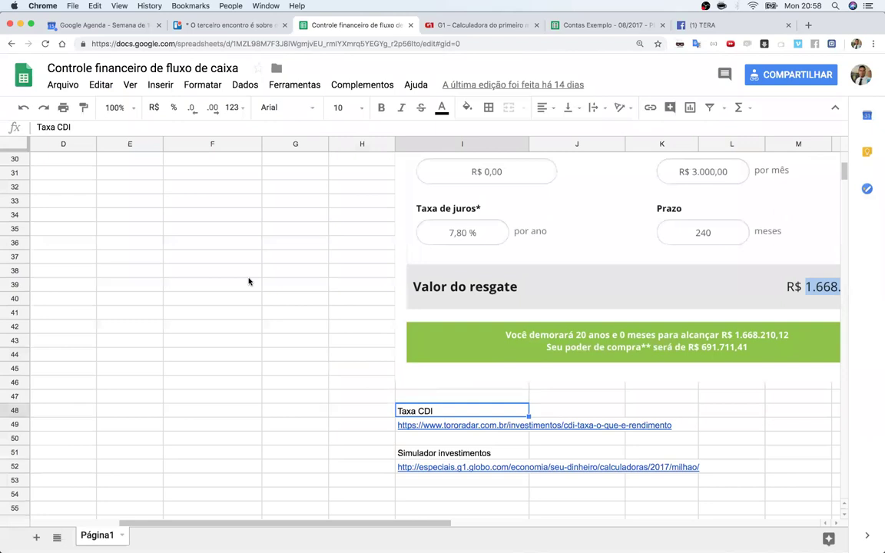
pyautogui.click(202, 272)
pyautogui.click(181, 289)
pyautogui.click(148, 287)
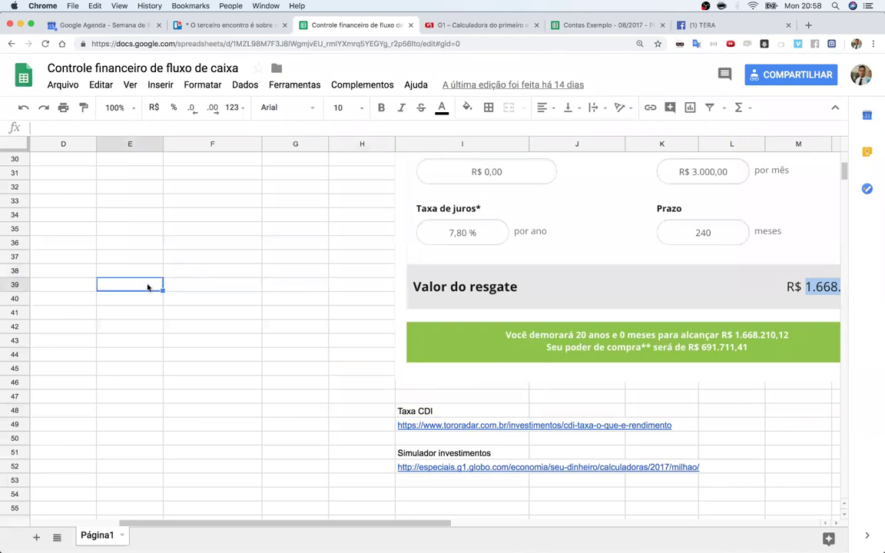
pyautogui.write('5000')
pyautogui.press('Return')
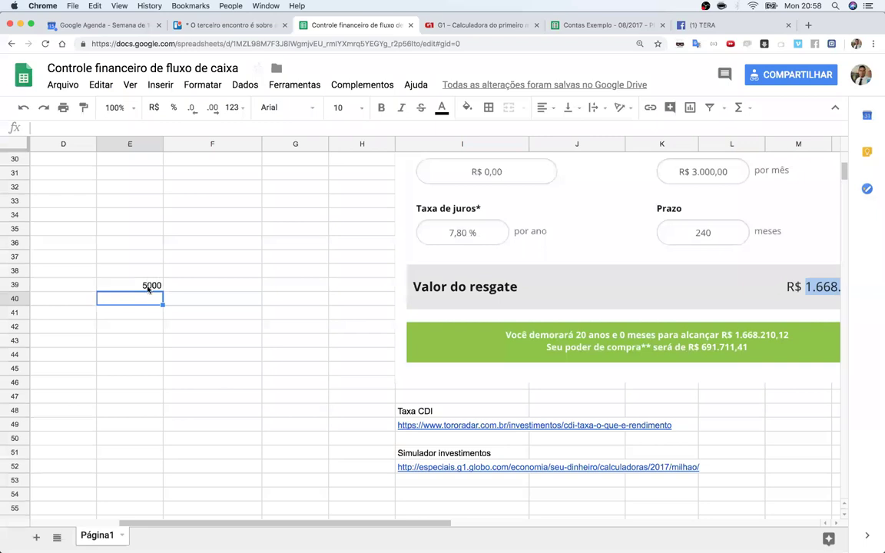
pyautogui.click(176, 275)
pyautogui.click(161, 304)
pyautogui.click(193, 314)
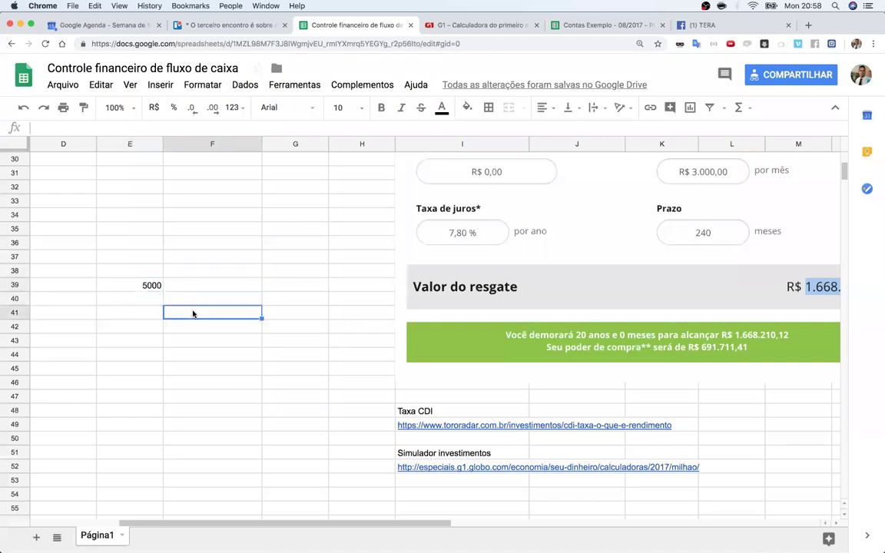
pyautogui.click(153, 285)
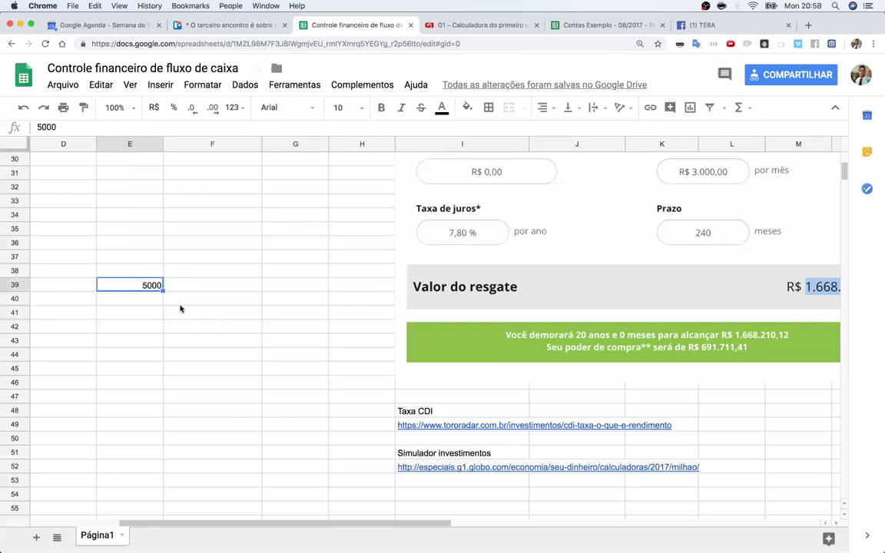
pyautogui.click(158, 311)
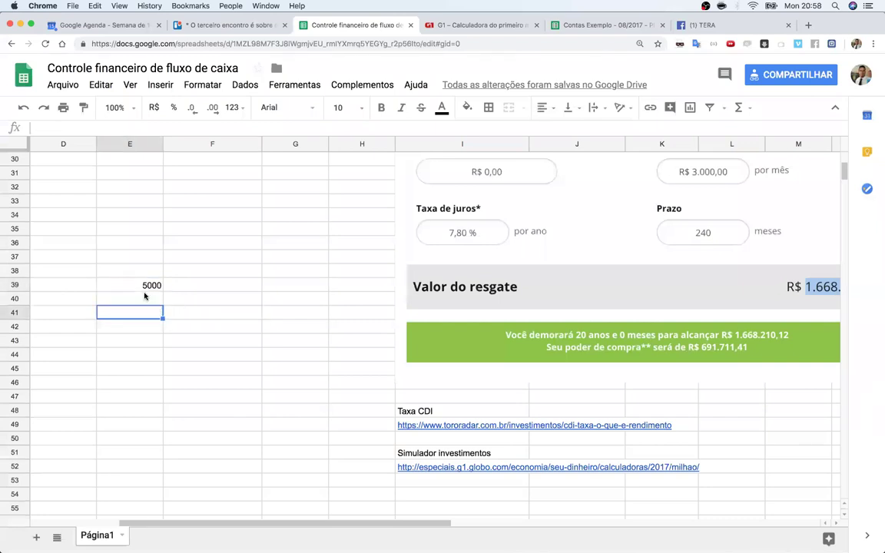
pyautogui.click(152, 284)
pyautogui.click(210, 284)
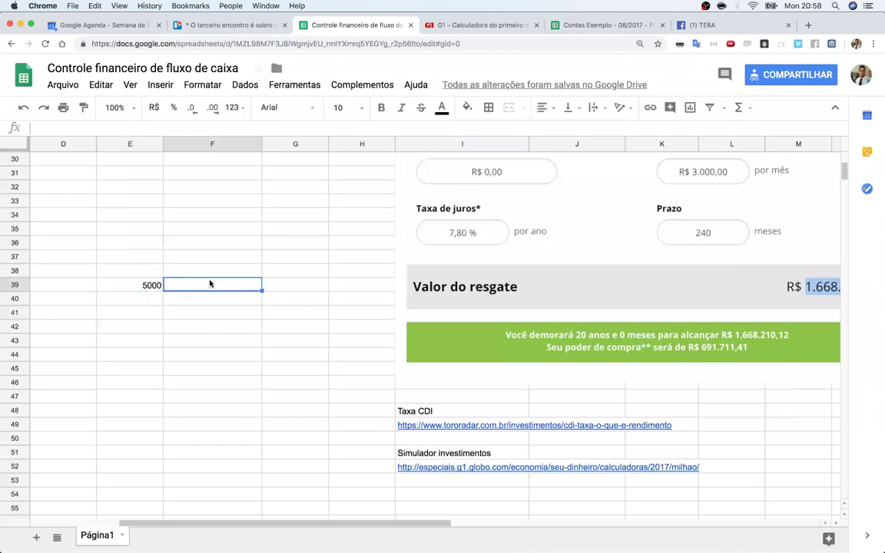
# - Enter 260 in cell E41, two rows below the 5000 amount
pyautogui.click(160, 313)
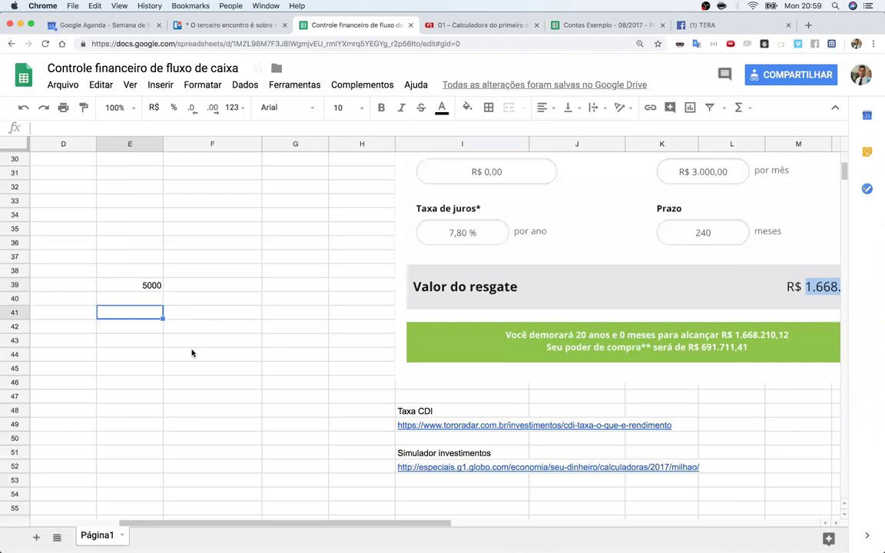
pyautogui.write('260')
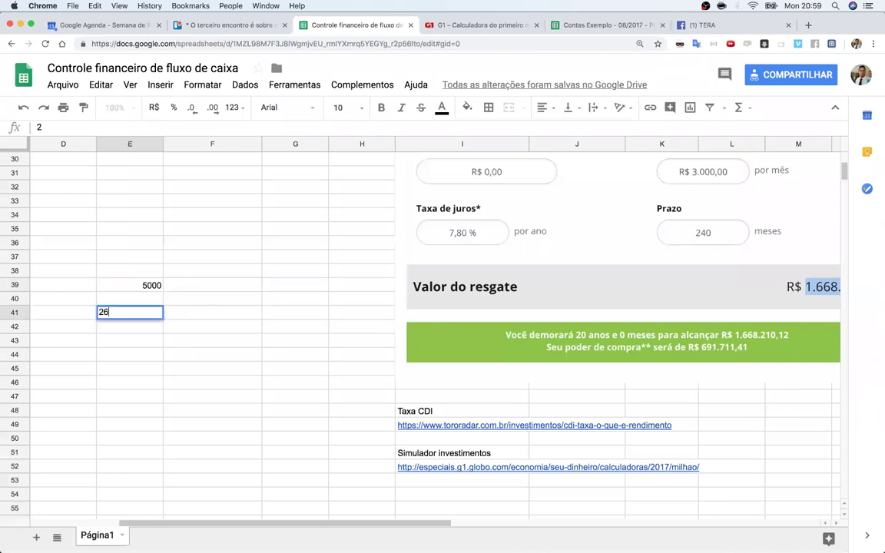
pyautogui.press('Return')
pyautogui.press('Up')
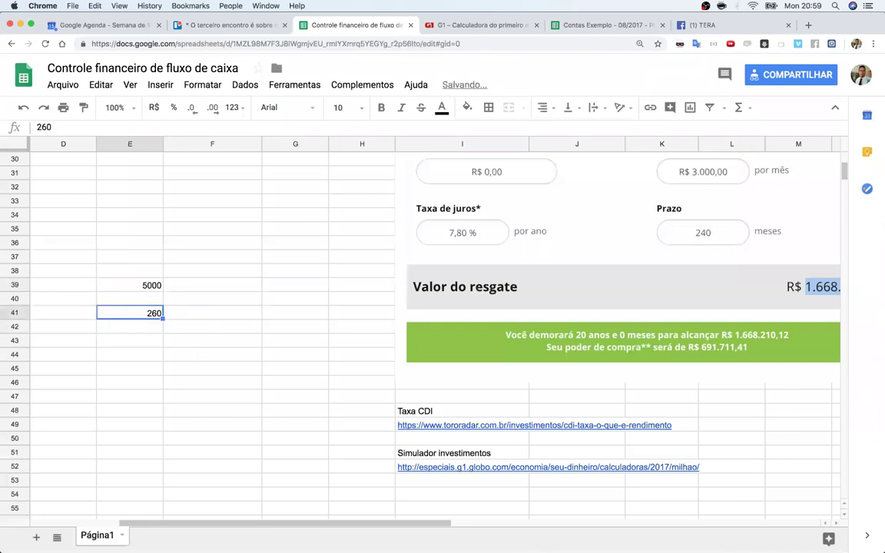
# - Enter the formula =1400 - 400-200 in cell F41, beside the 260 value
pyautogui.press('Right')
pyautogui.write('1400')
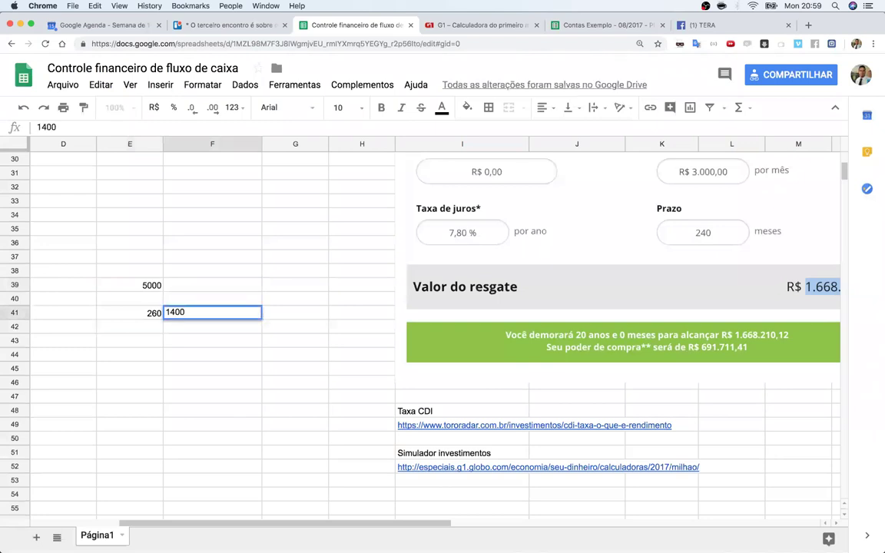
pyautogui.write(' - 400-200')
pyautogui.press('Return')
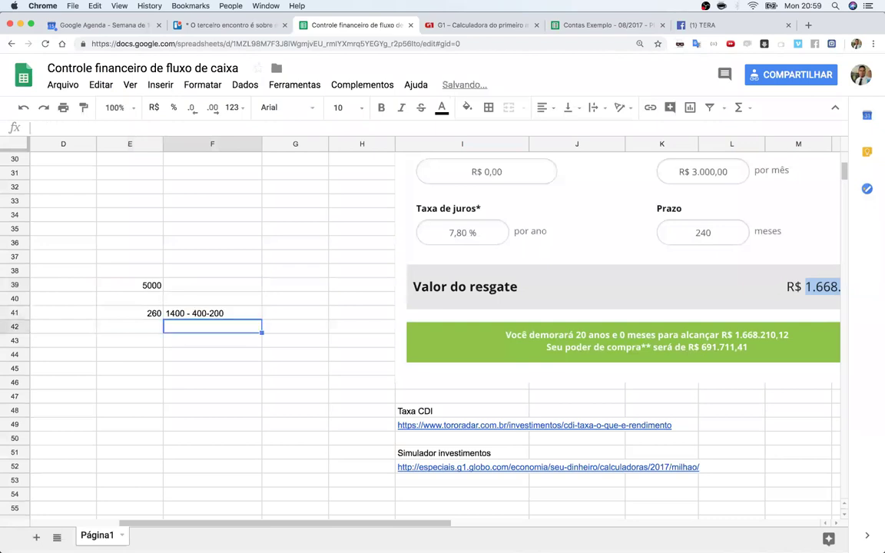
pyautogui.click(179, 311)
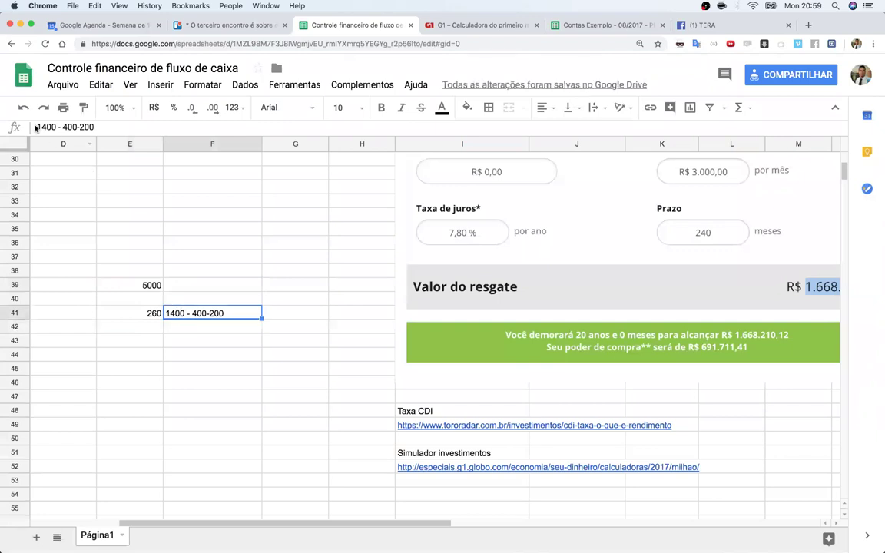
pyautogui.click(37, 126)
pyautogui.write('=')
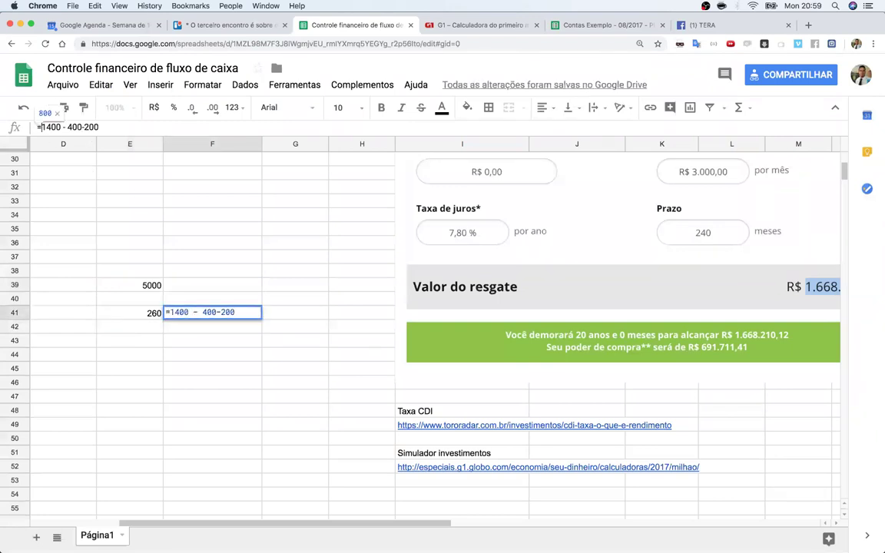
pyautogui.press('Return')
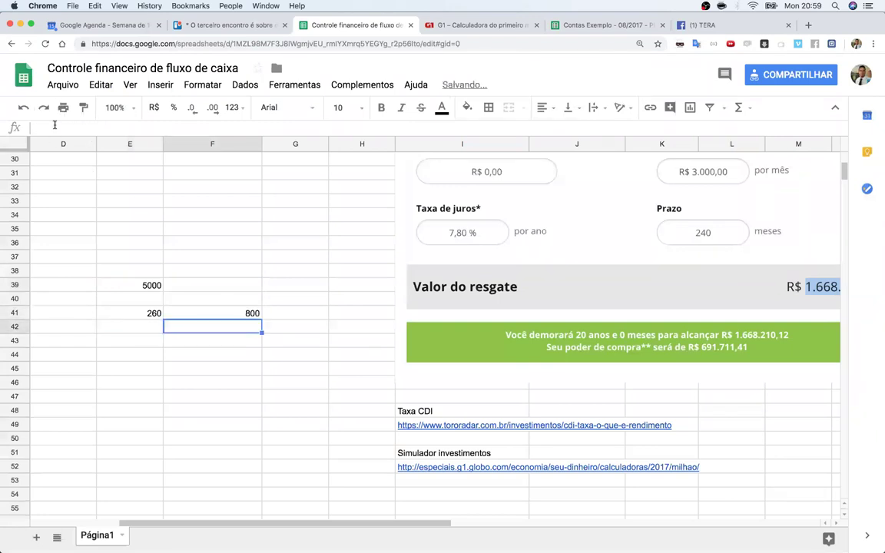
pyautogui.click(158, 313)
pyautogui.click(220, 312)
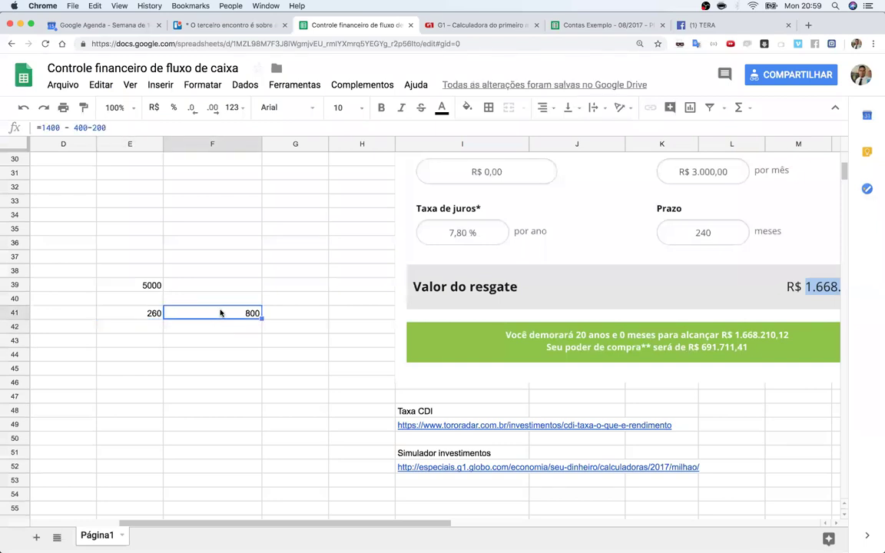
pyautogui.click(149, 315)
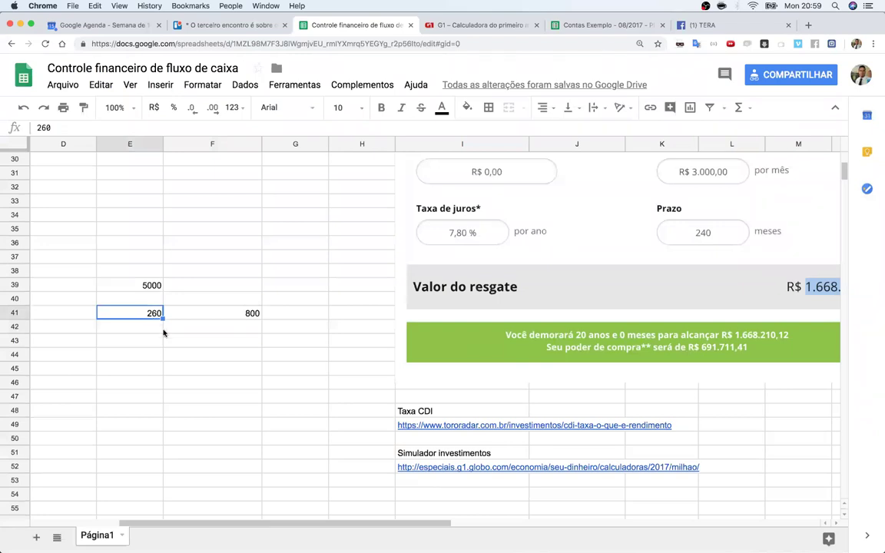
pyautogui.click(216, 317)
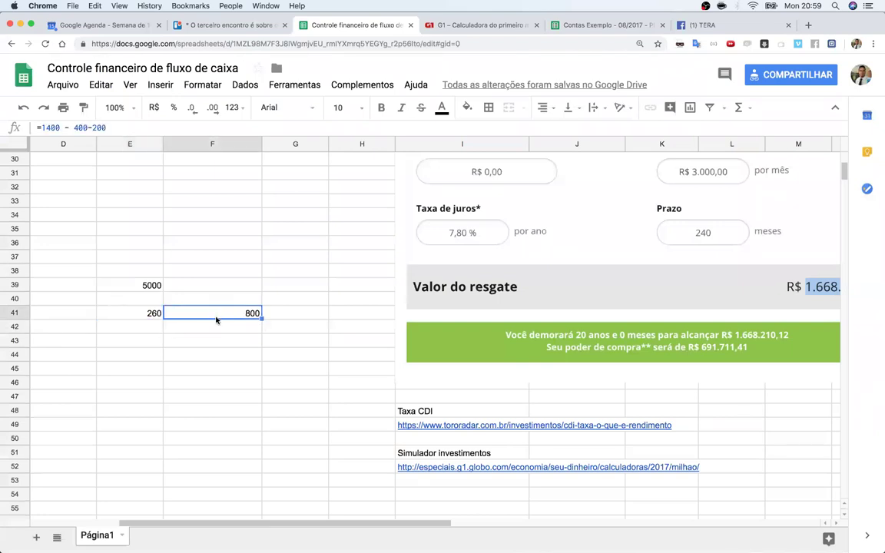
# - Divide the amount in E39 by the value in F41 with a formula in cell F39
pyautogui.click(178, 284)
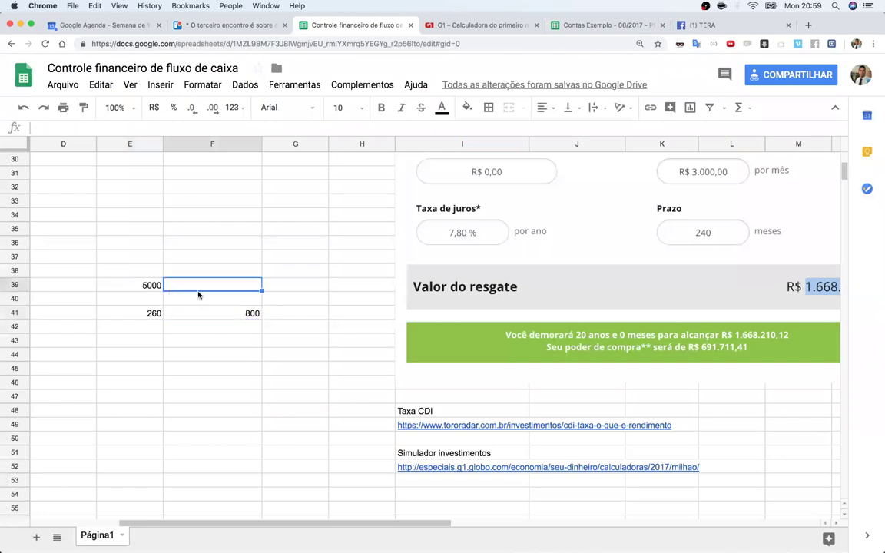
pyautogui.write('=')
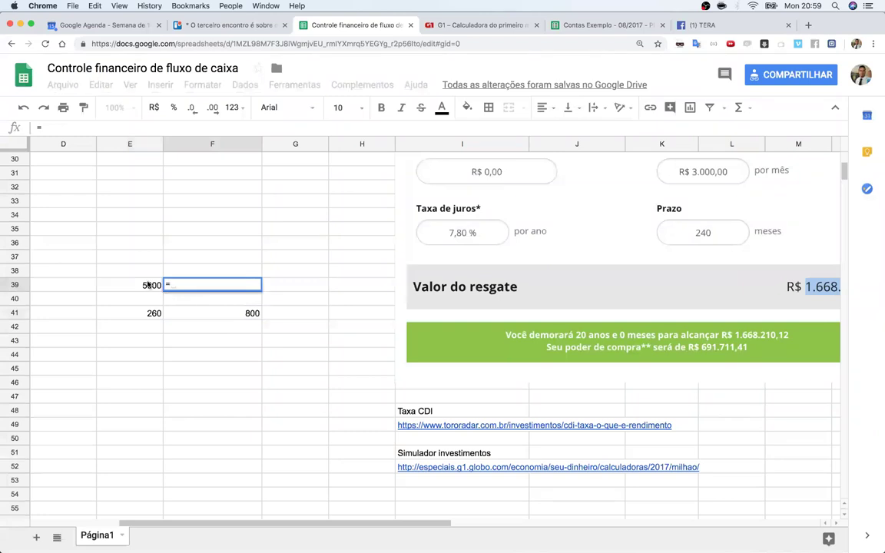
pyautogui.click(146, 284)
pyautogui.write('/')
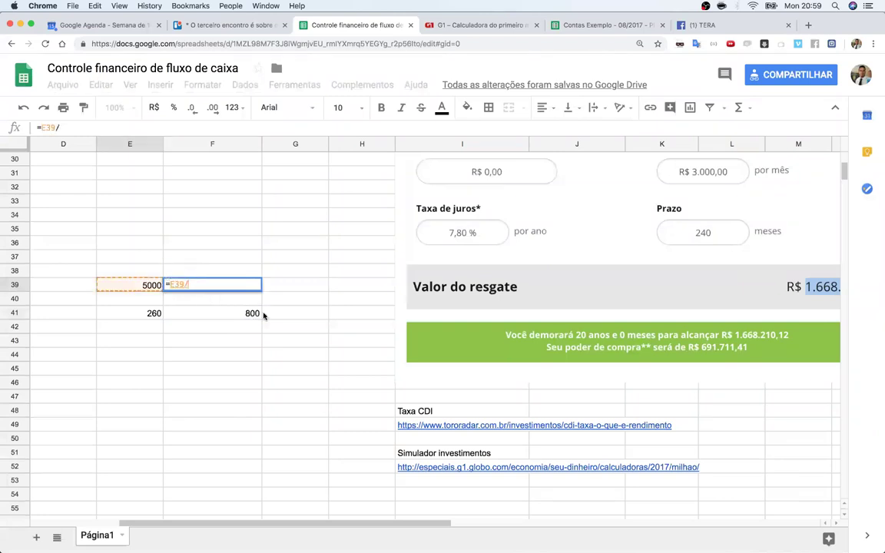
pyautogui.click(250, 313)
pyautogui.press('Return')
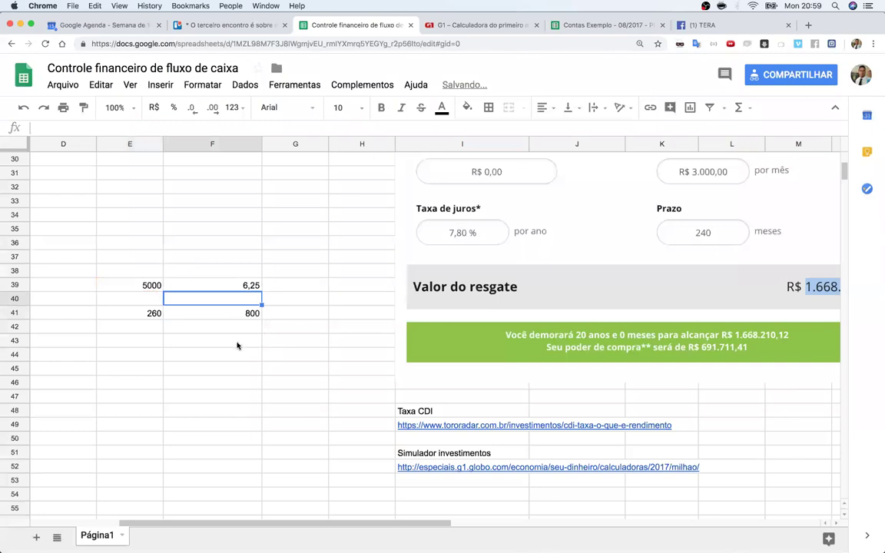
pyautogui.click(154, 314)
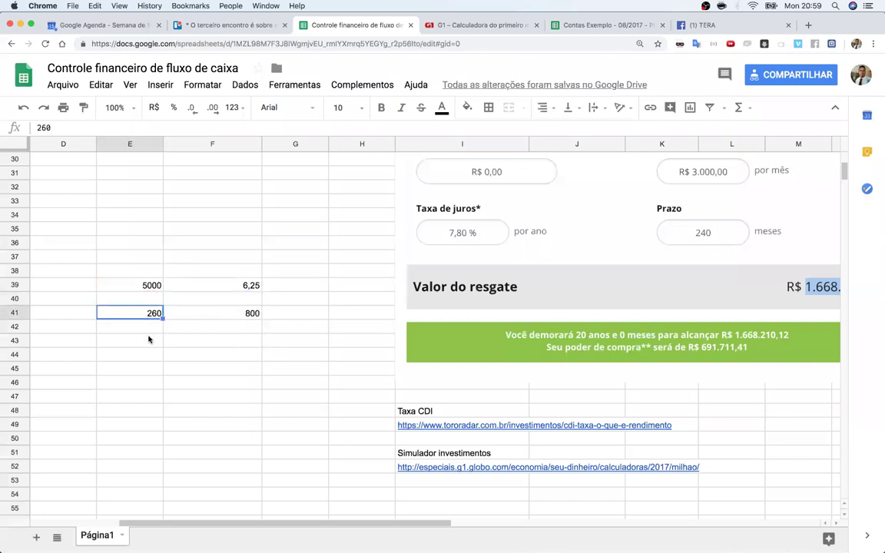
pyautogui.click(234, 289)
pyautogui.click(239, 314)
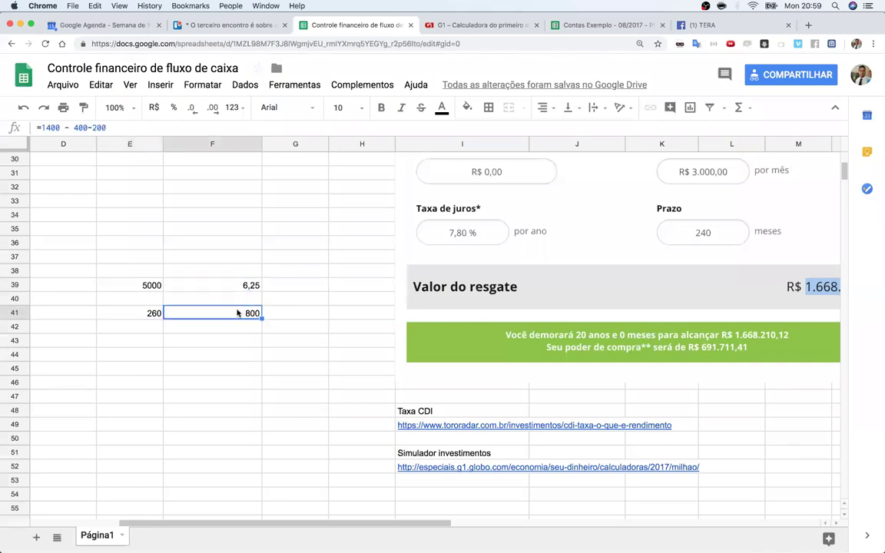
pyautogui.click(146, 285)
# - Multiply the value in E41 by 6 with the formula =E41*6 in cell E43
pyautogui.click(151, 339)
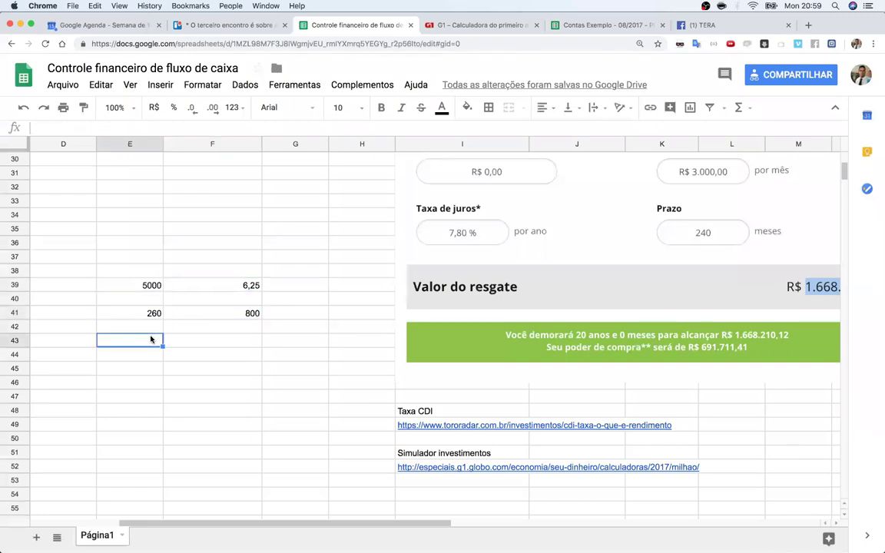
pyautogui.write('=')
pyautogui.click(145, 315)
pyautogui.write('*')
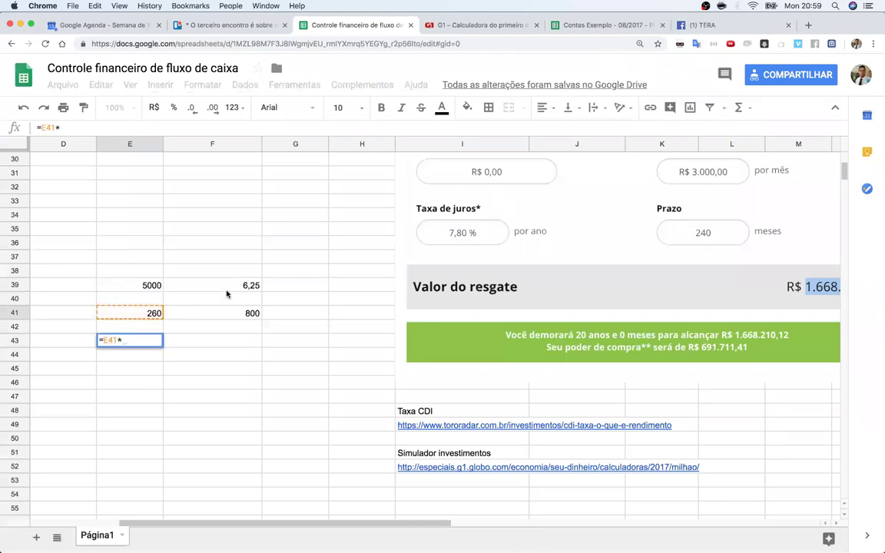
pyautogui.write('6')
pyautogui.press('Return')
pyautogui.click(144, 344)
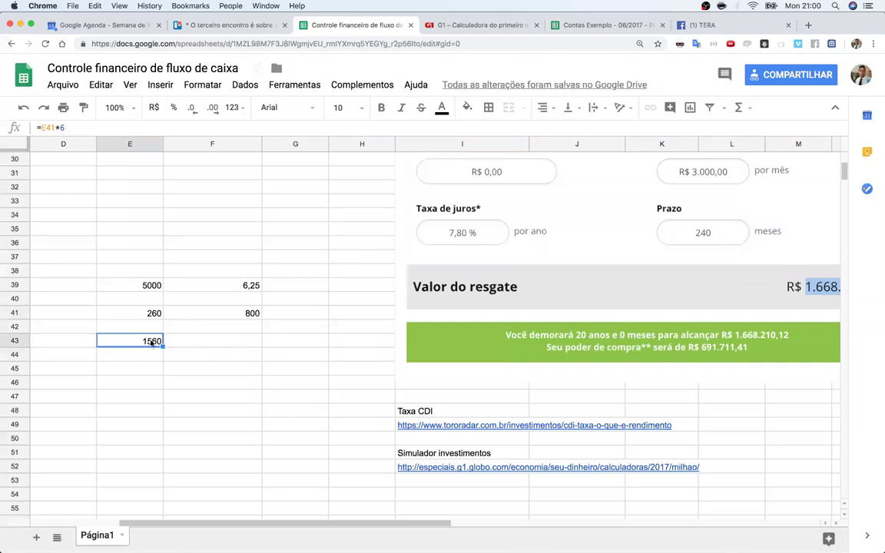
# - Change the value in cell E41 to 260000
pyautogui.click(149, 315)
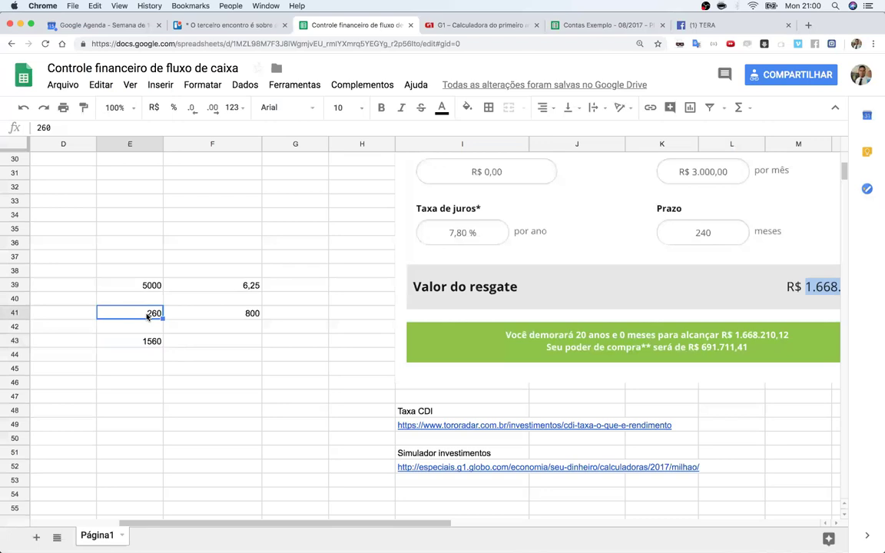
pyautogui.click(68, 128)
pyautogui.write('000')
pyautogui.press('Return')
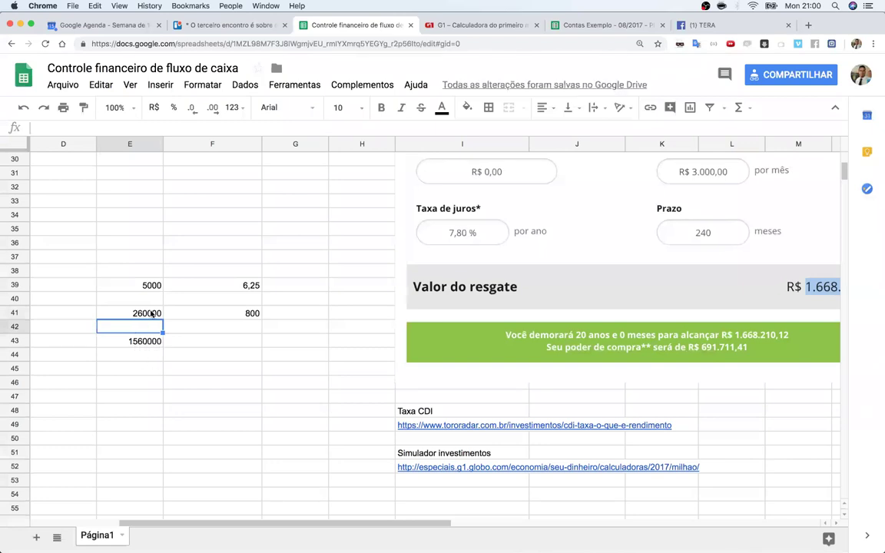
# - Examine the example's amounts and formulas in cells E39, F39, E41, F41 and E43
pyautogui.press('Up')
pyautogui.press('Down')
pyautogui.press('Down')
pyautogui.press('Up')
pyautogui.press('Up')
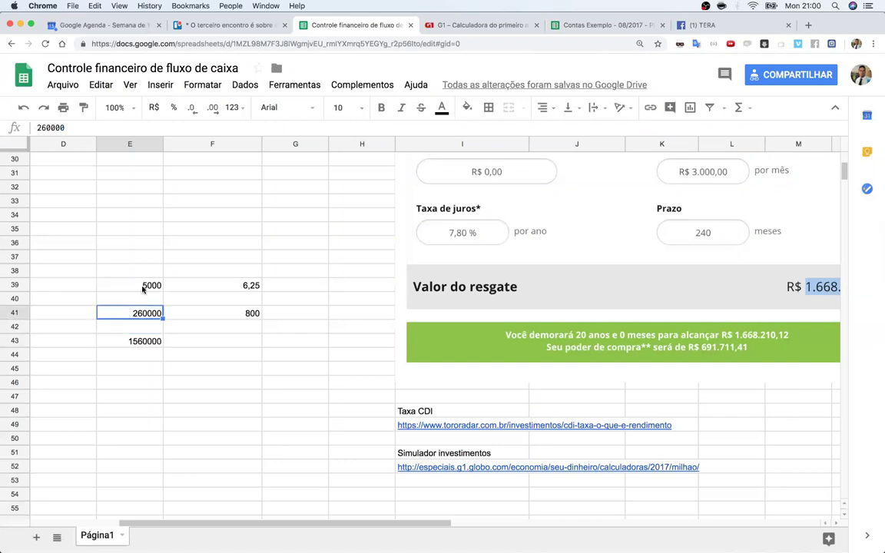
pyautogui.press('Up')
pyautogui.press('Up')
pyautogui.press('Down')
pyautogui.press('Down')
pyautogui.click(247, 287)
pyautogui.click(146, 314)
pyautogui.click(244, 315)
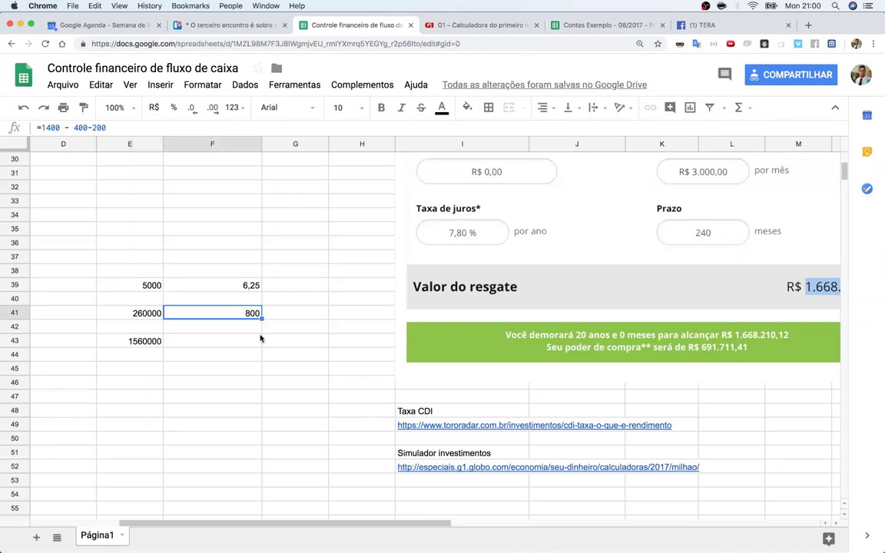
pyautogui.click(231, 288)
pyautogui.click(133, 284)
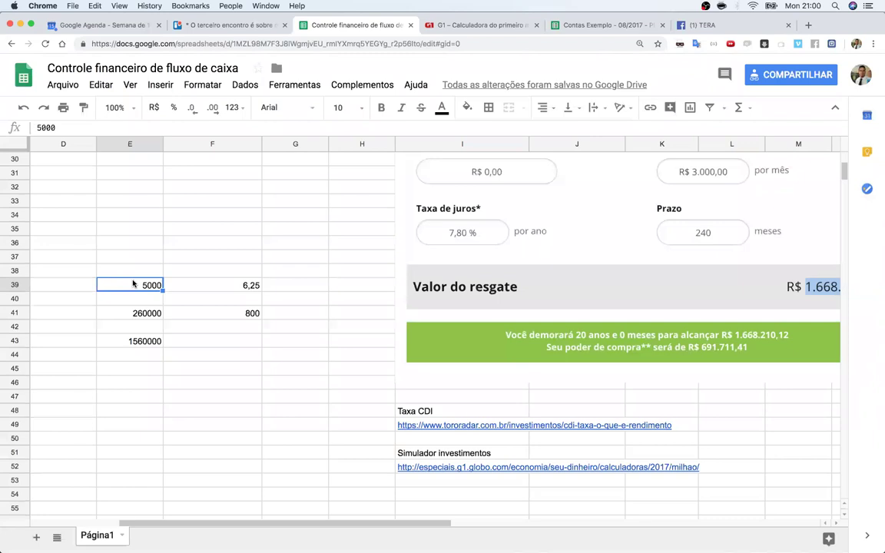
pyautogui.click(134, 314)
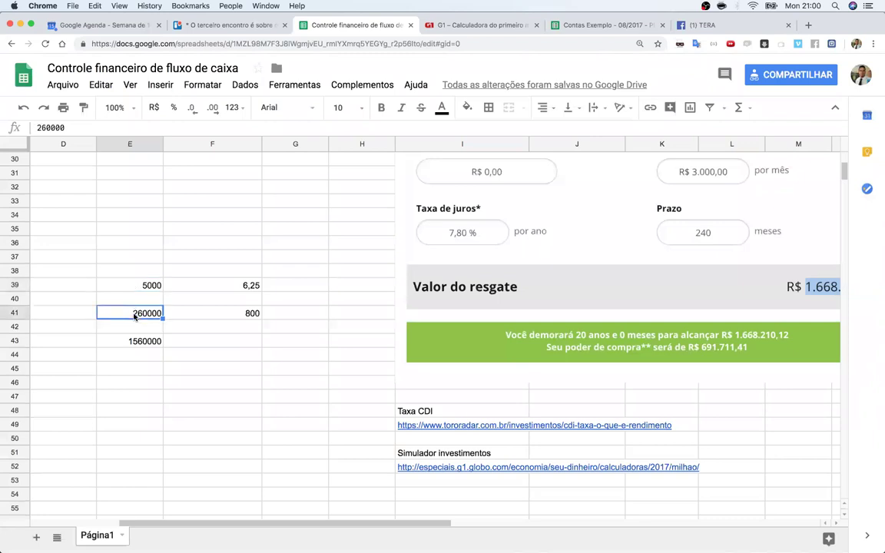
pyautogui.press('Down')
pyautogui.press('Down')
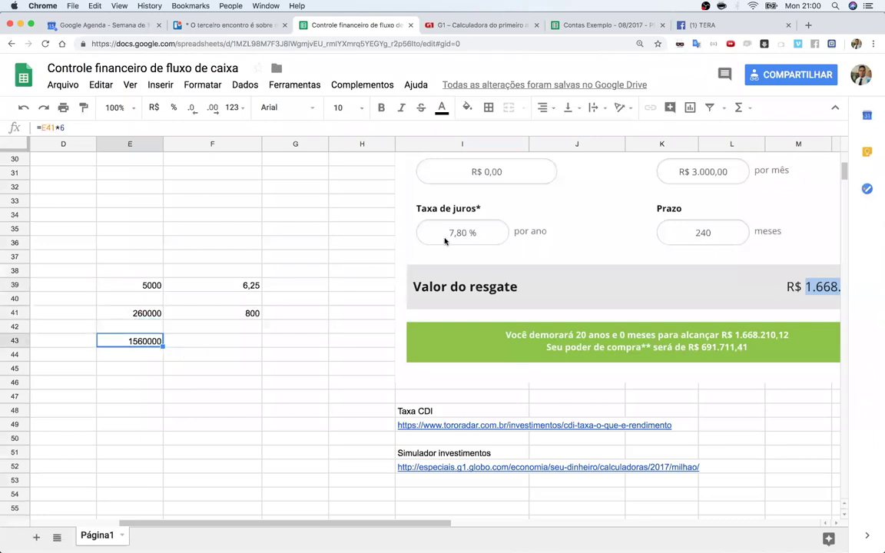
# - Calculate the monthly interest rate in cell G44 by dividing the annual rate of 7,80 by 12
pyautogui.click(294, 352)
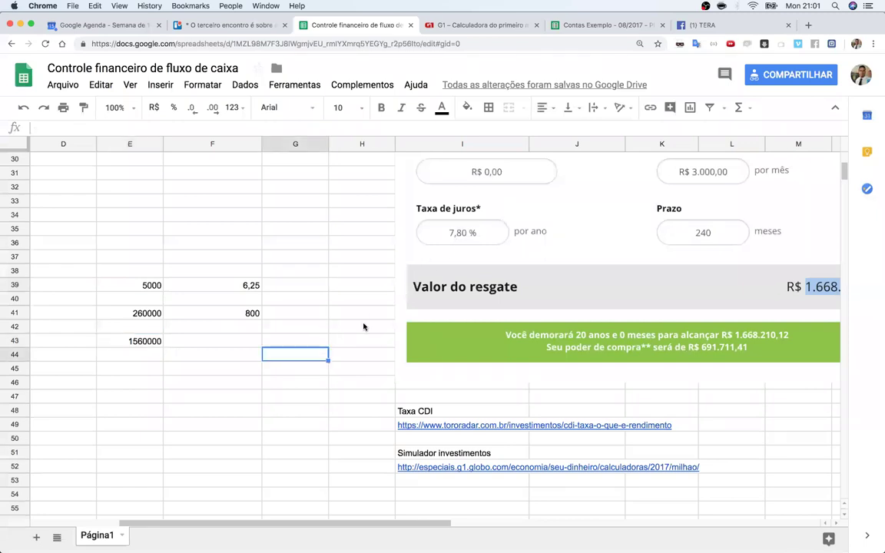
pyautogui.write('7,')
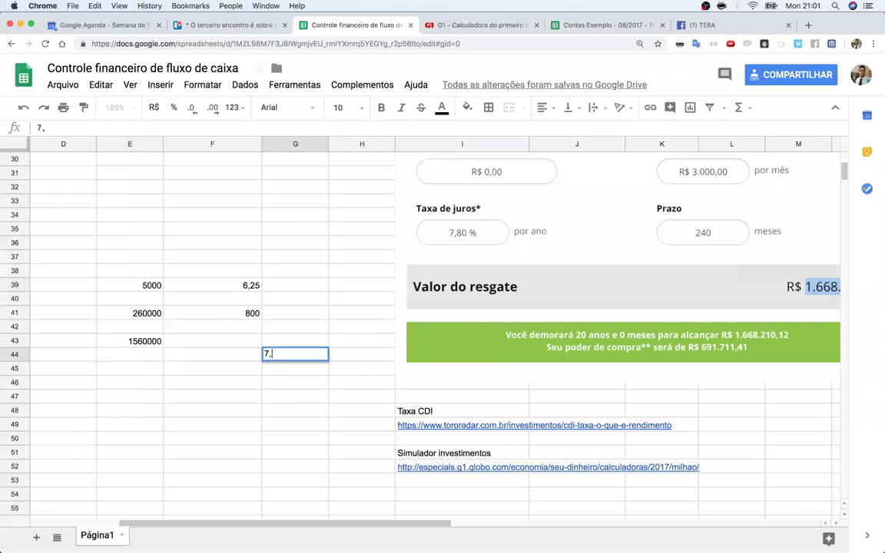
pyautogui.write('80')
pyautogui.click(39, 127)
pyautogui.write('=7,80')
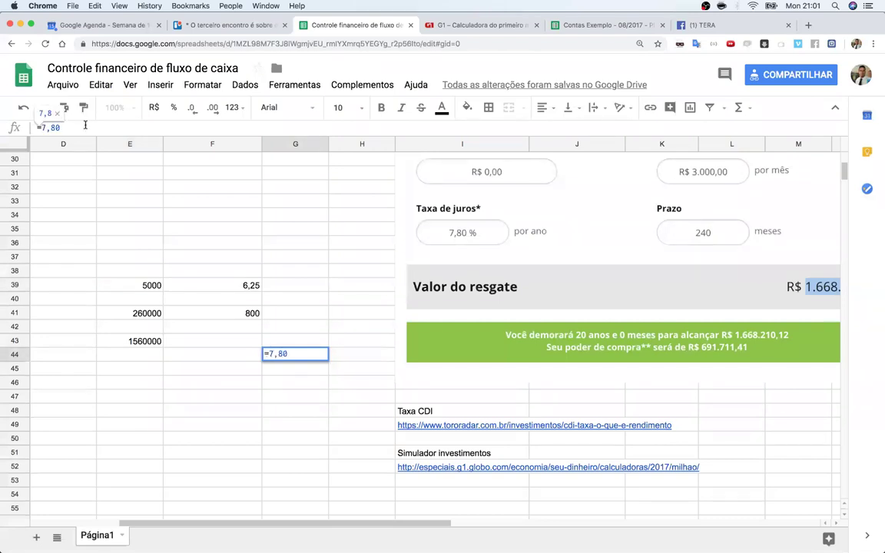
pyautogui.write('*')
pyautogui.press('BackSpace')
pyautogui.write('/12')
pyautogui.press('Return')
pyautogui.click(309, 355)
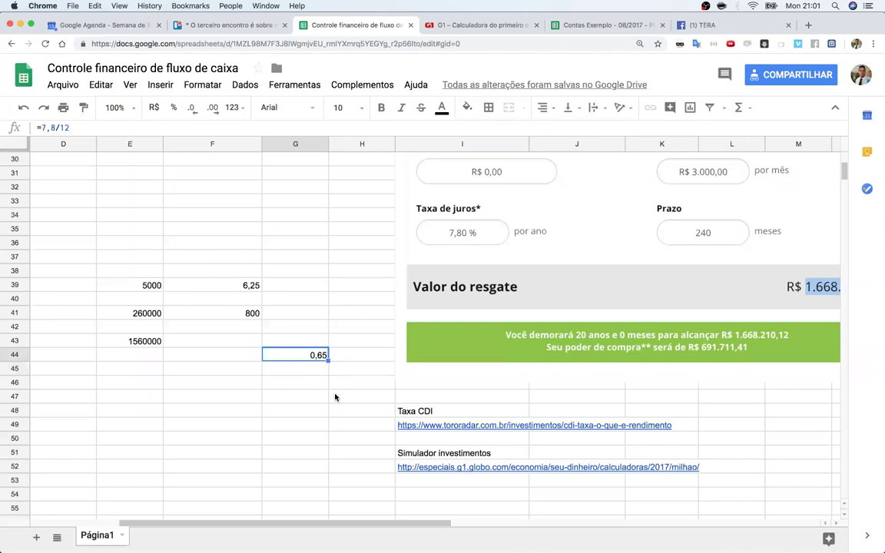
# - Calculate the monthly interest on the amount in E43 with the formula =E43*G44/100 in cell E44
pyautogui.click(153, 345)
pyautogui.click(152, 358)
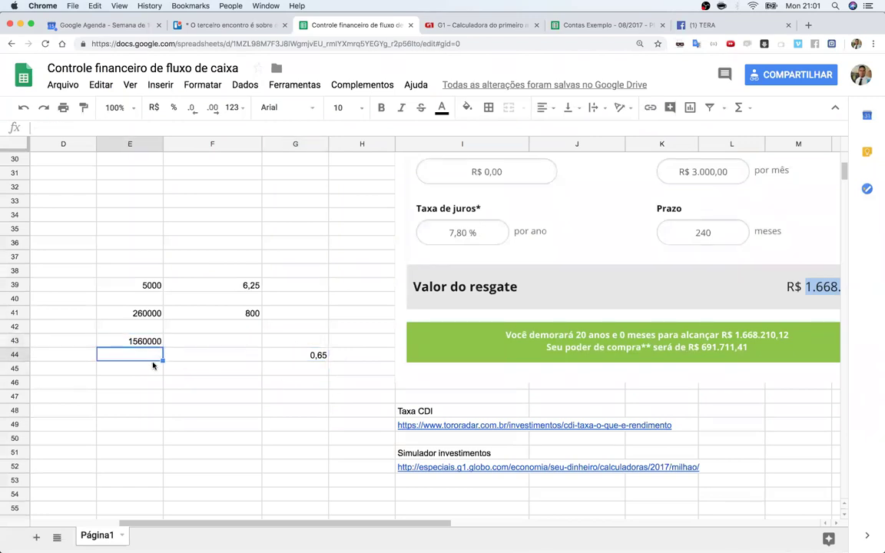
pyautogui.write('=')
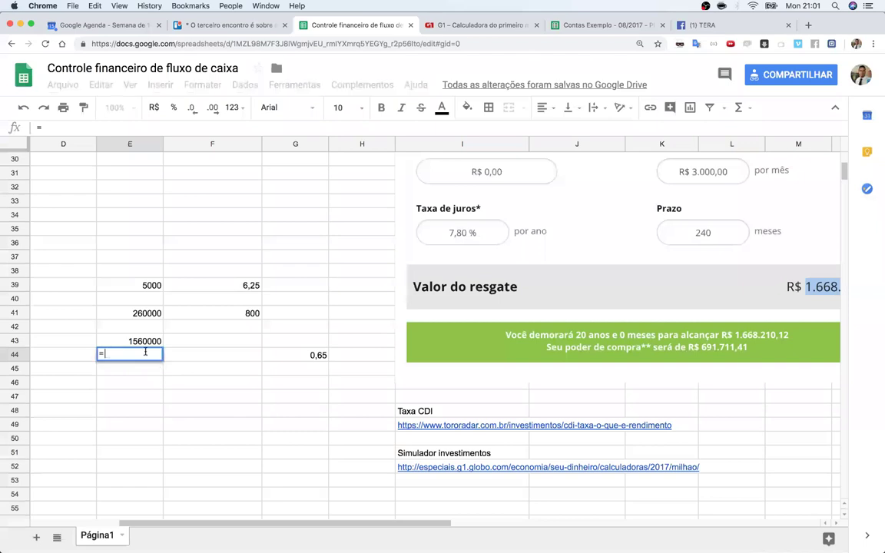
pyautogui.click(142, 346)
pyautogui.write('*')
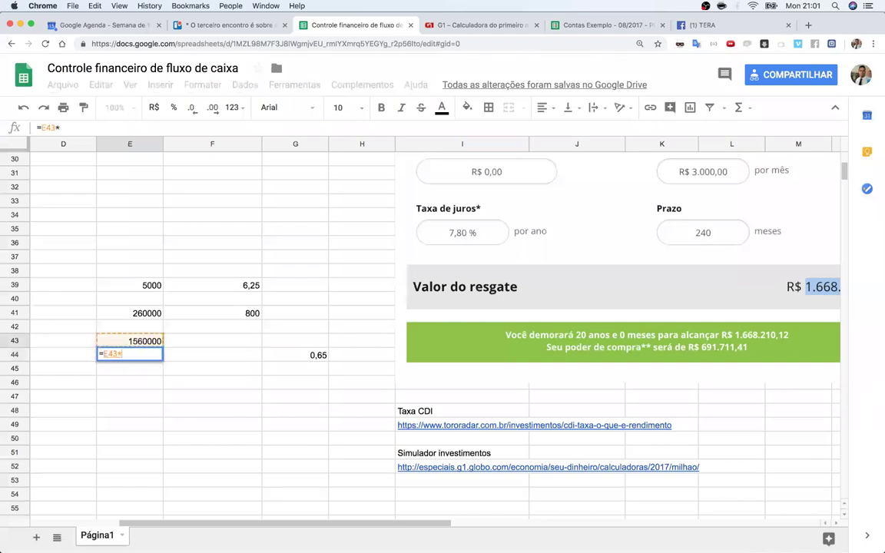
pyautogui.click(318, 356)
pyautogui.write('/100')
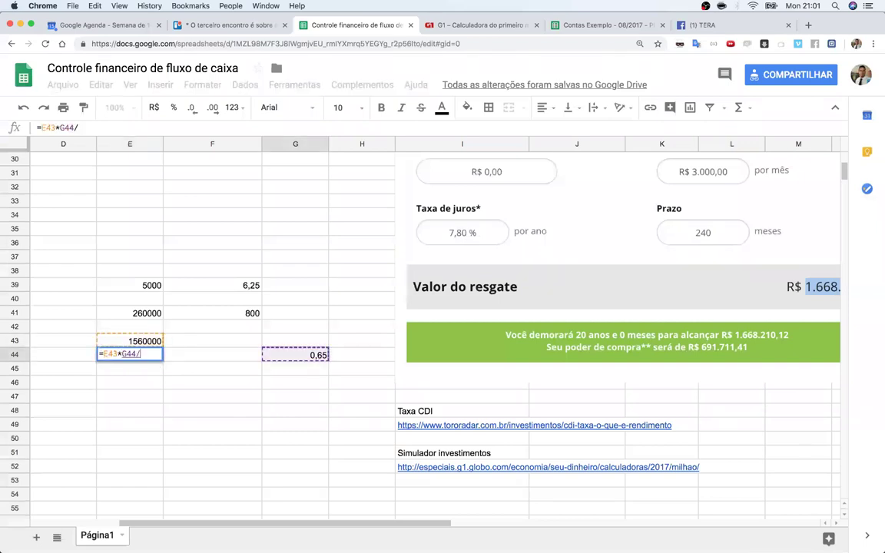
pyautogui.press('Return')
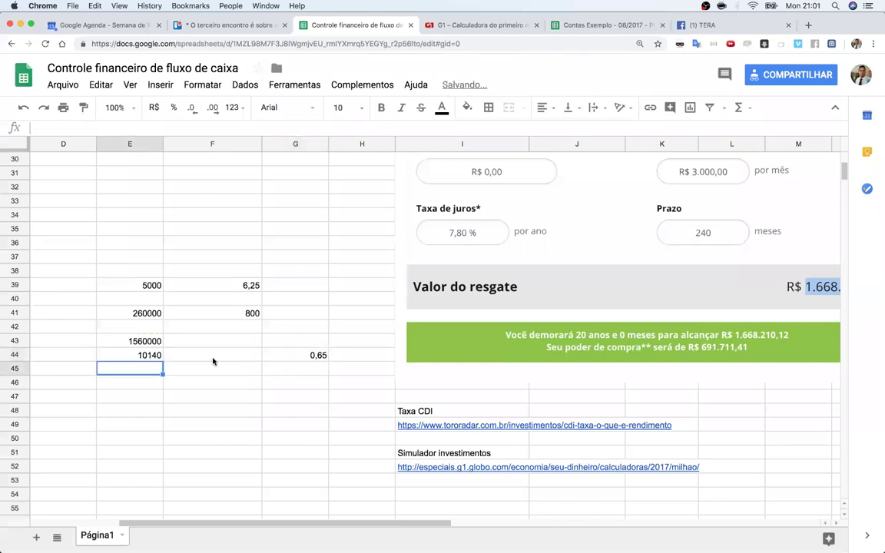
pyautogui.click(151, 356)
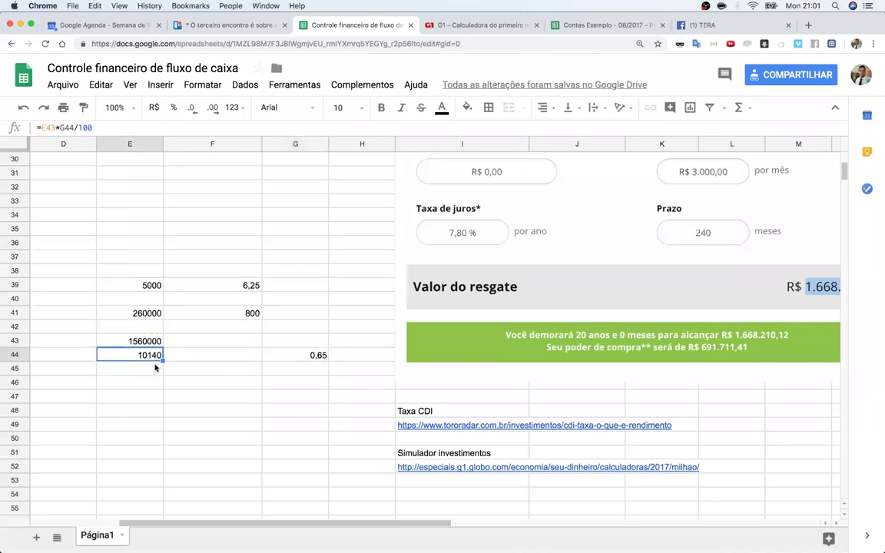
# - Format the amounts in cells E39, E41, F41, E43 and E44 as Brazilian real currency
pyautogui.click(140, 340)
pyautogui.click(148, 313)
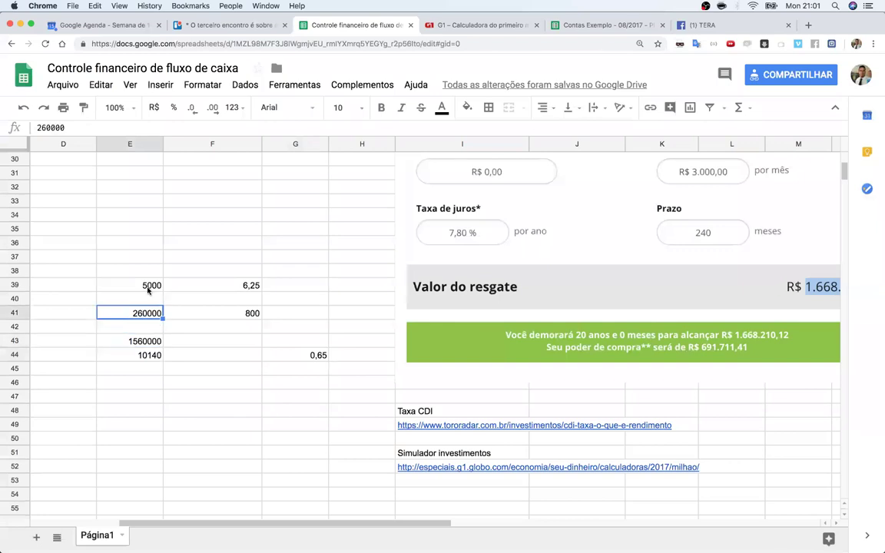
pyautogui.keyDown('super'); pyautogui.click(150, 286); pyautogui.keyUp('super')
pyautogui.keyDown('super'); pyautogui.click(231, 311); pyautogui.keyUp('super')
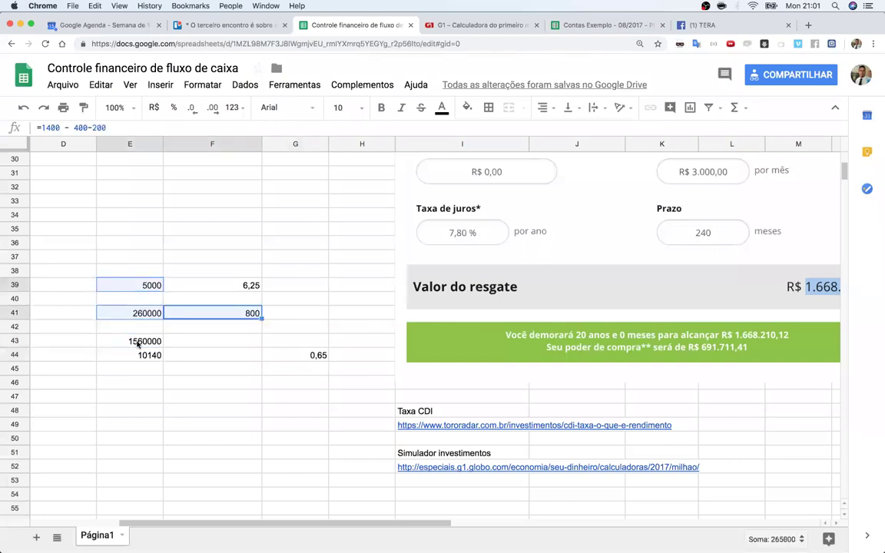
pyautogui.keyDown('super'); pyautogui.click(154, 340); pyautogui.keyUp('super')
pyautogui.keyDown('super'); pyautogui.click(150, 355); pyautogui.keyUp('super')
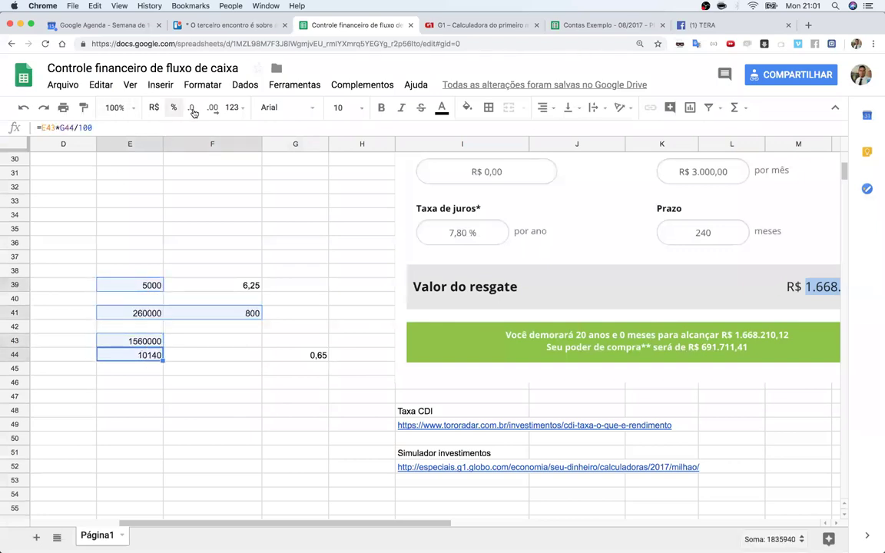
pyautogui.click(246, 318)
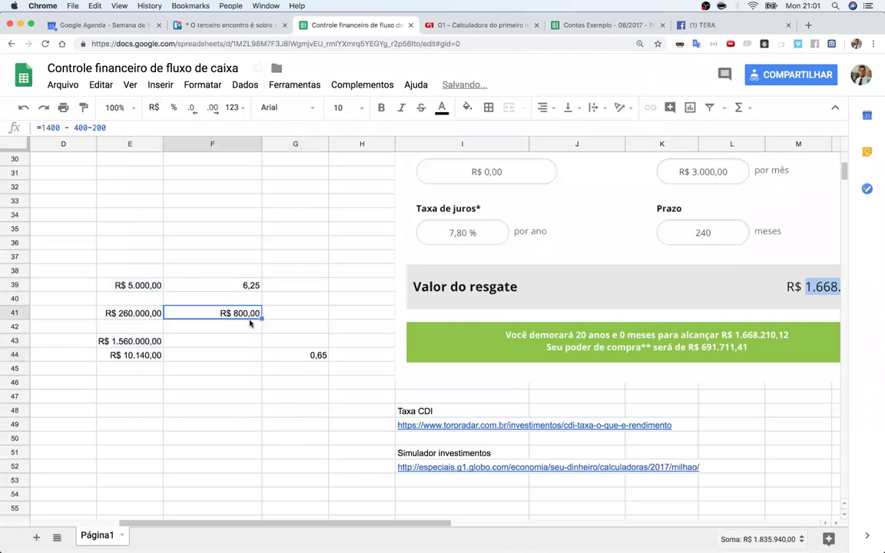
# - Examine the example's amounts, interest rate and formulas in cells F39, E41, F41, E43, E44 and G44
pyautogui.click(152, 354)
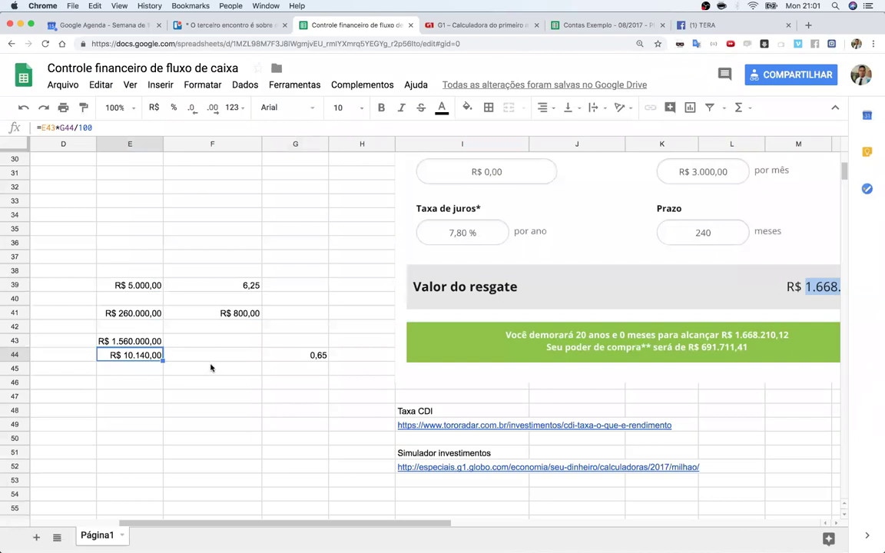
pyautogui.click(245, 284)
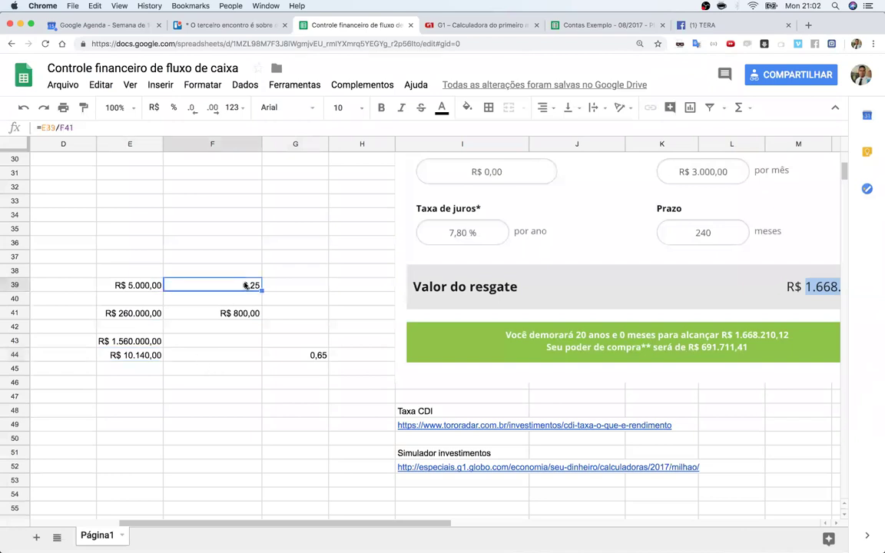
pyautogui.click(123, 315)
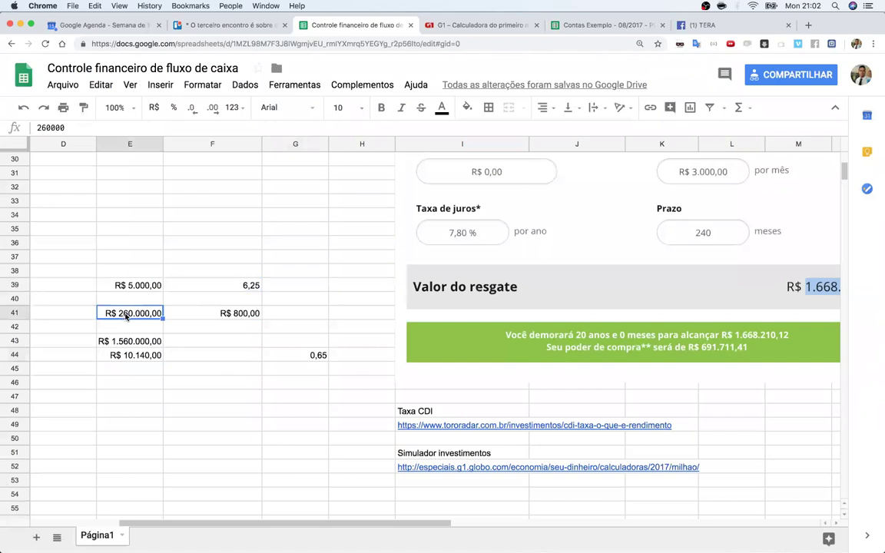
pyautogui.click(213, 318)
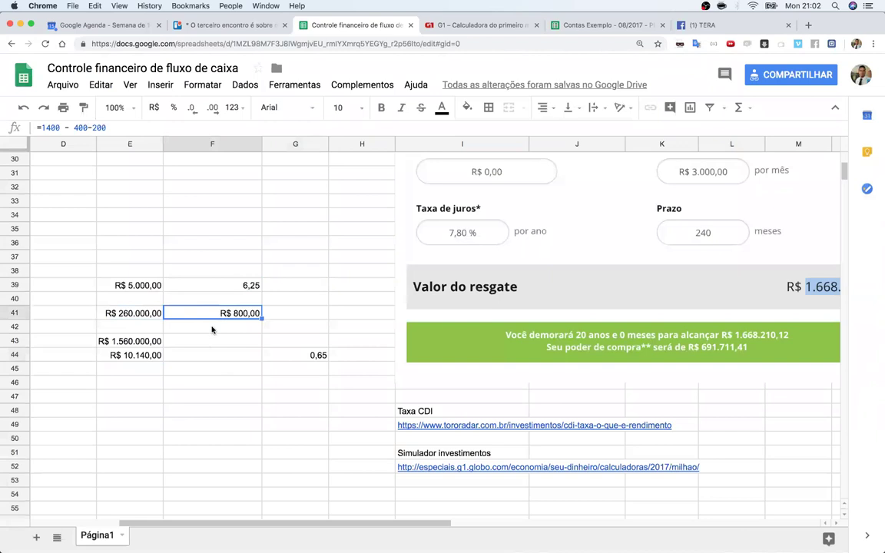
pyautogui.click(139, 343)
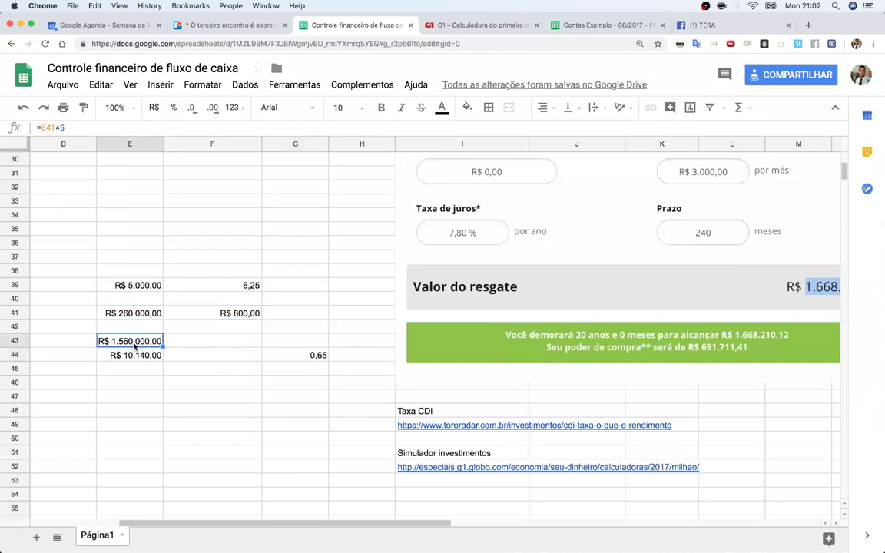
pyautogui.click(302, 358)
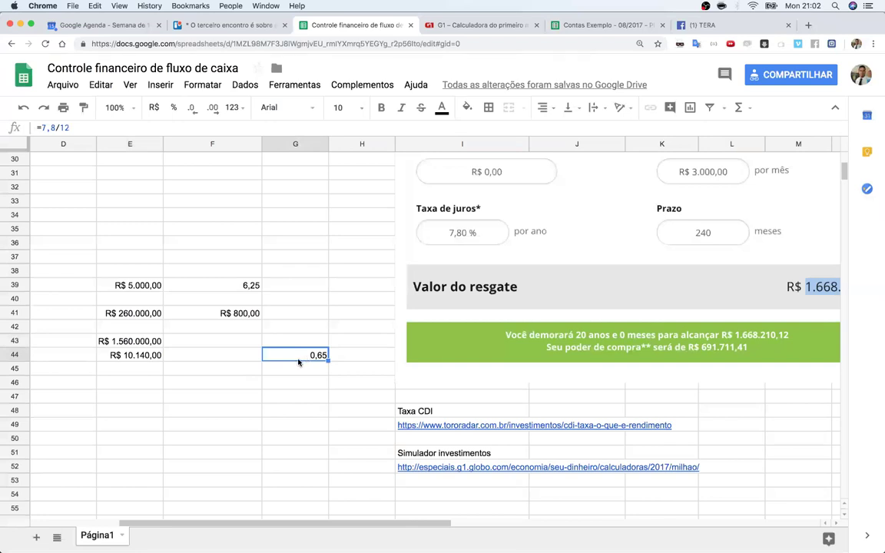
pyautogui.click(121, 355)
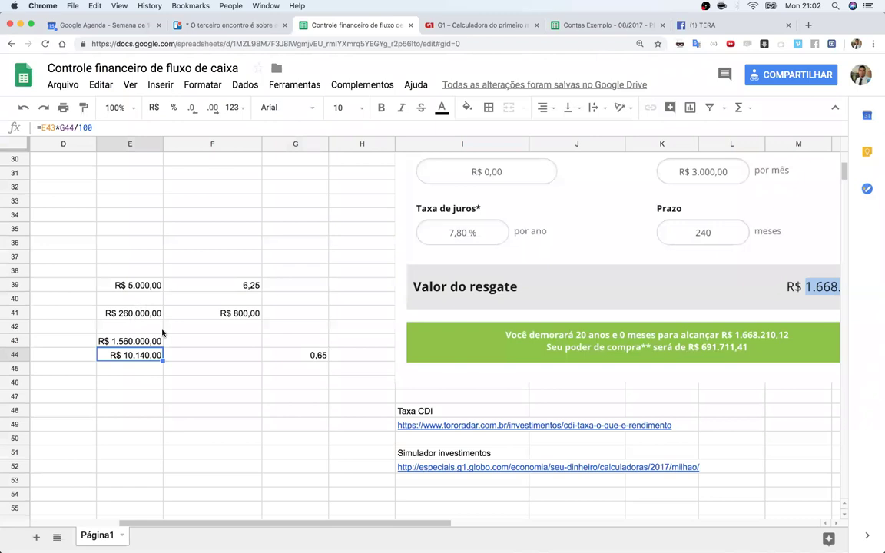
pyautogui.click(131, 343)
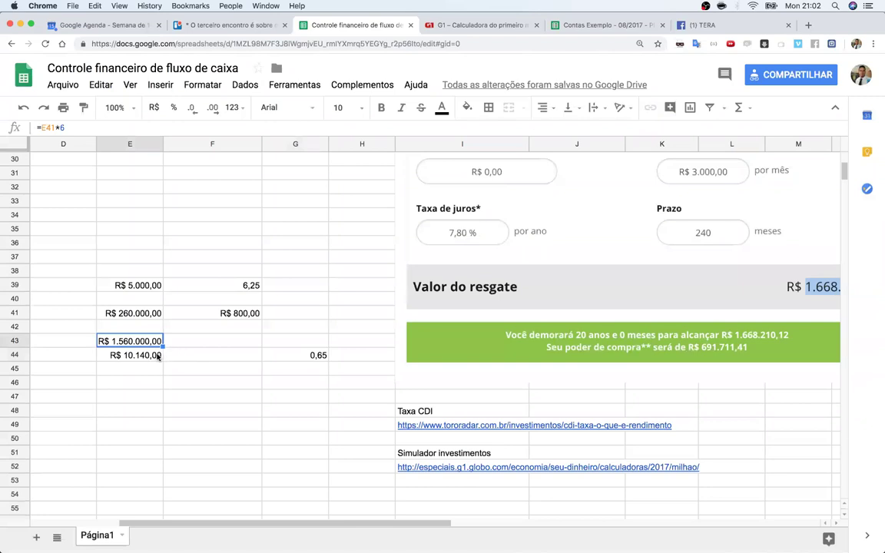
pyautogui.click(159, 357)
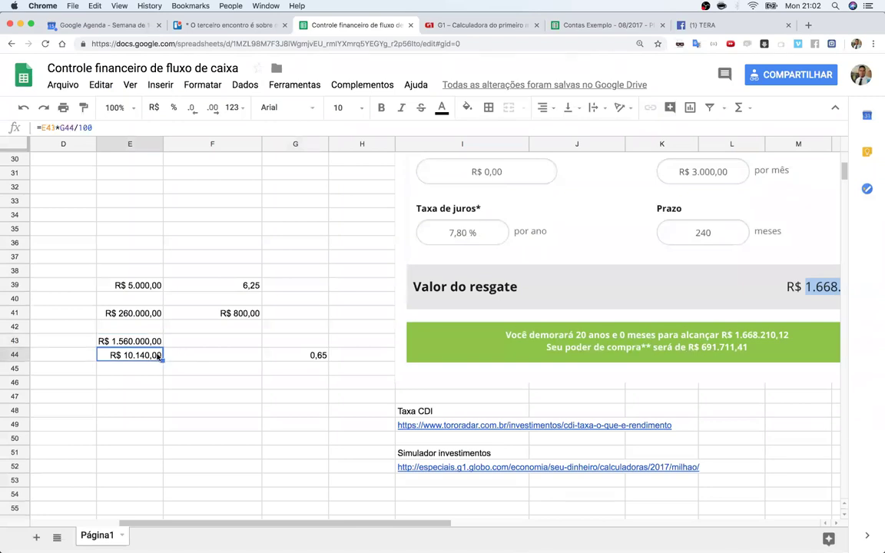
pyautogui.click(288, 356)
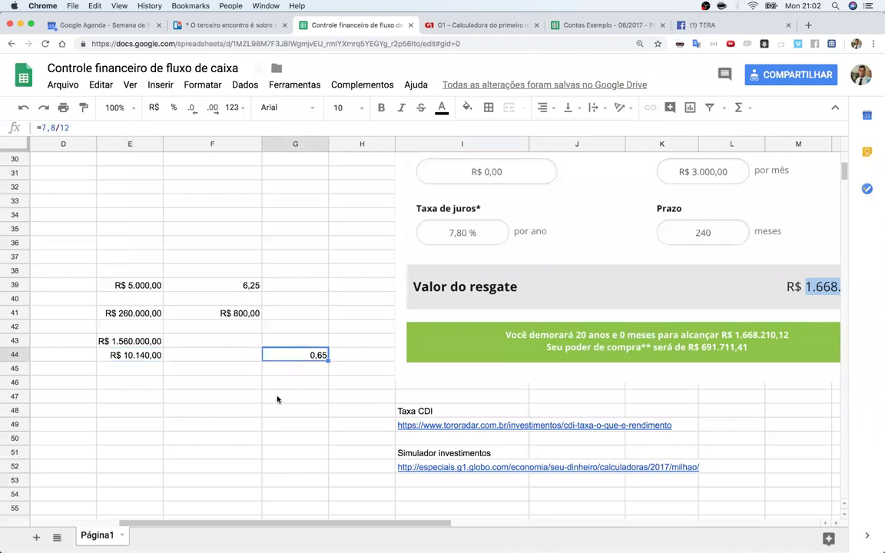
pyautogui.click(145, 357)
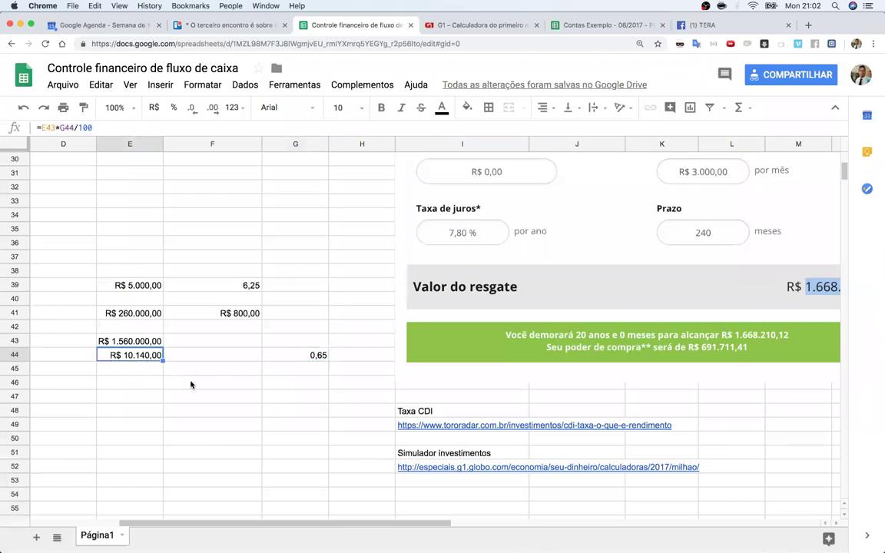
# - Enter a second example amount of 700000 in cell E46
pyautogui.click(148, 372)
pyautogui.click(149, 382)
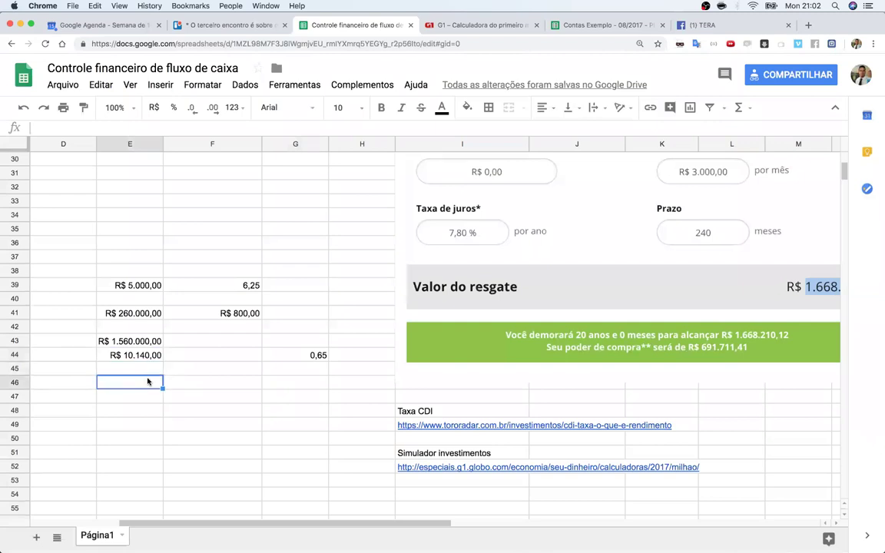
pyautogui.write('1')
pyautogui.press('BackSpace')
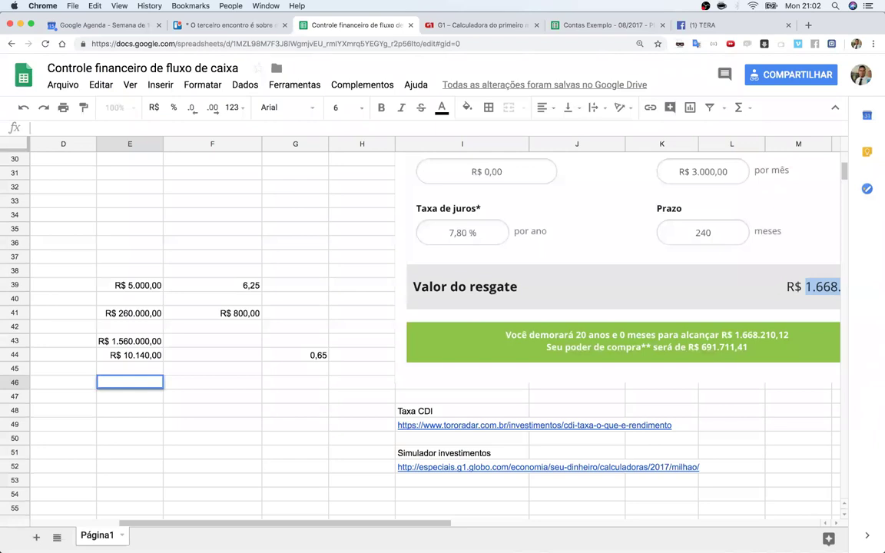
pyautogui.write('700000')
pyautogui.press('Return')
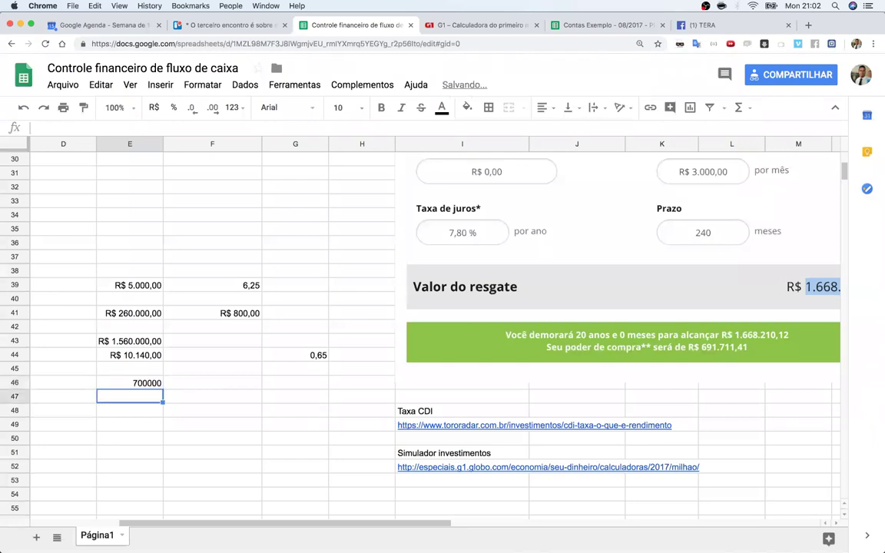
# - Calculate the monthly interest on the second amount with the formula =E46*G44/100 in cell E47
pyautogui.write('=')
pyautogui.press('Up')
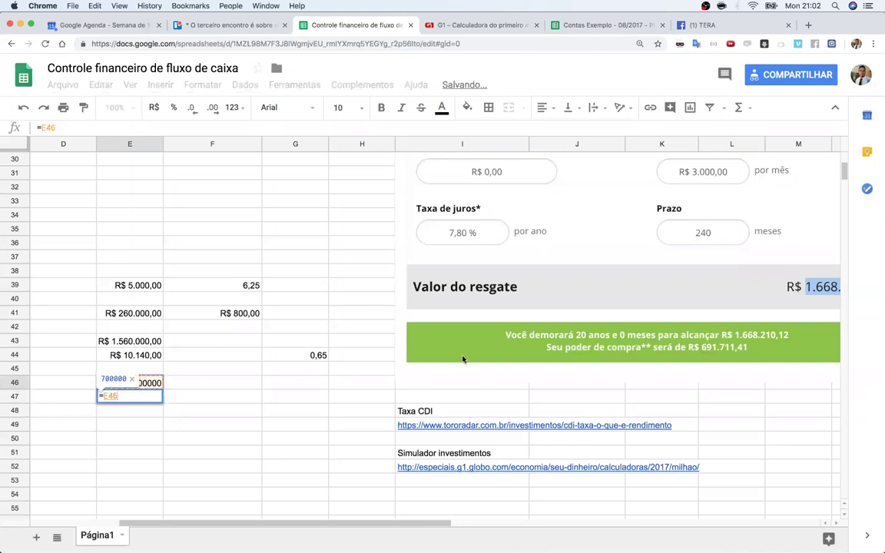
pyautogui.write('*')
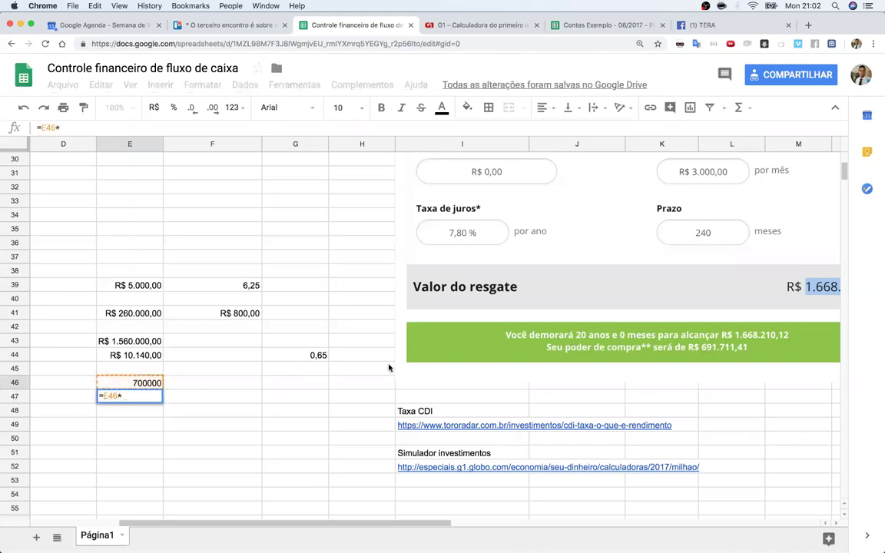
pyautogui.click(322, 358)
pyautogui.write('/100')
pyautogui.press('Return')
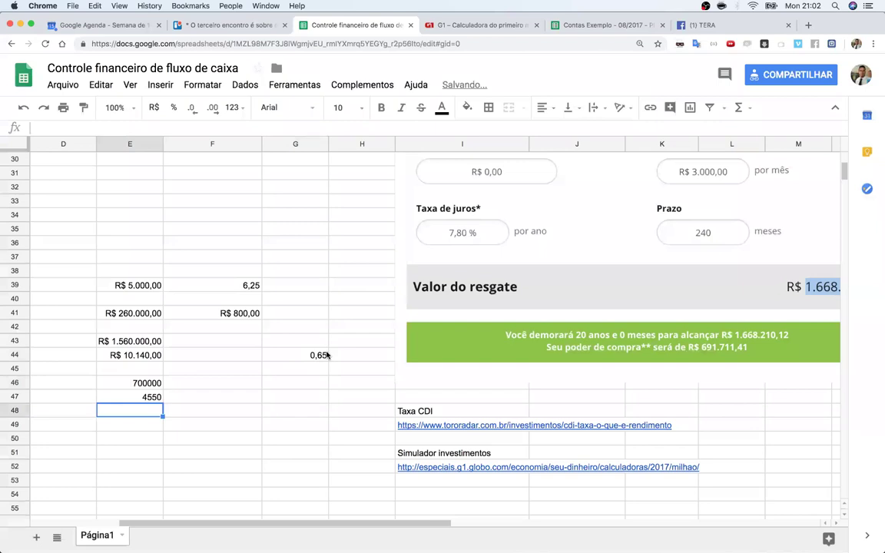
pyautogui.click(156, 384)
pyautogui.click(158, 395)
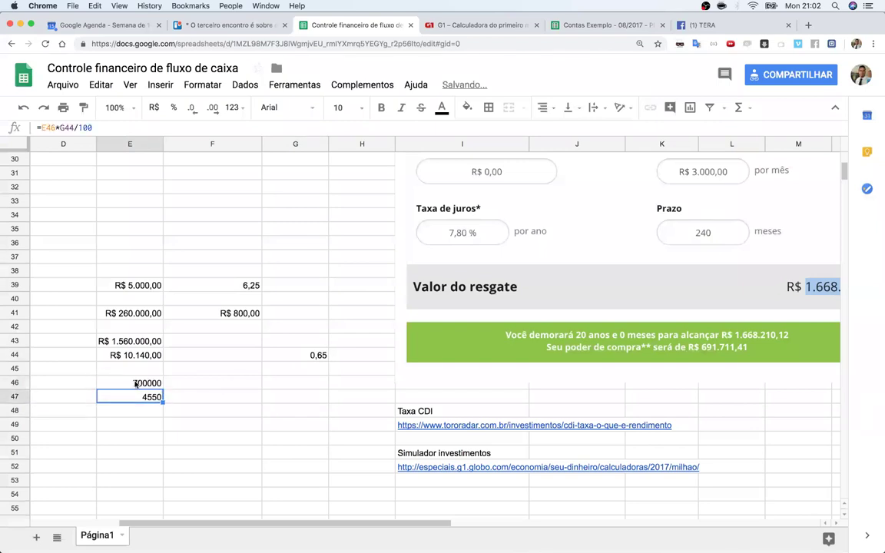
# - Change the second example amount in cell E46 to 750000
pyautogui.click(147, 382)
pyautogui.doubleClick(138, 381)
pyautogui.press('Delete')
pyautogui.write('5')
pyautogui.press('Return')
# - Set the second example amount in cell E46 to 800000
pyautogui.doubleClick(135, 382)
pyautogui.press('BackSpace')
pyautogui.press('Delete')
pyautogui.write('80')
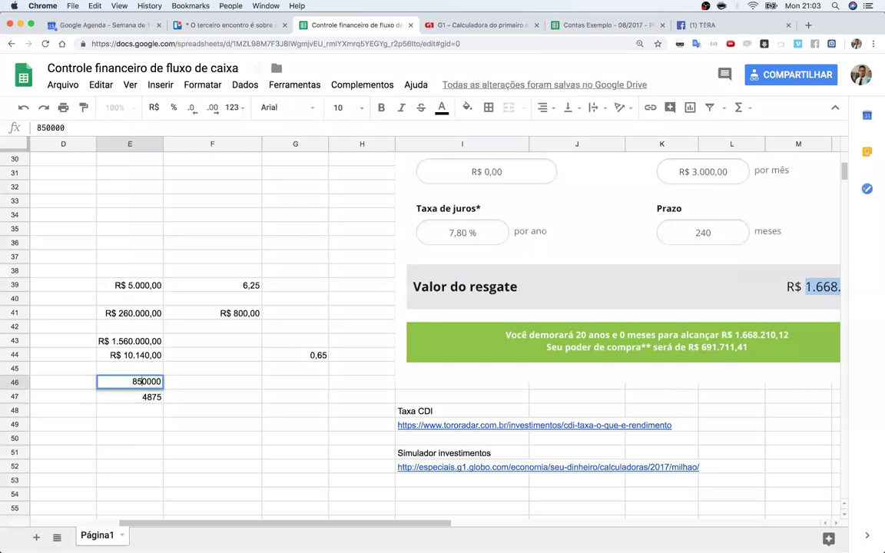
pyautogui.press('Return')
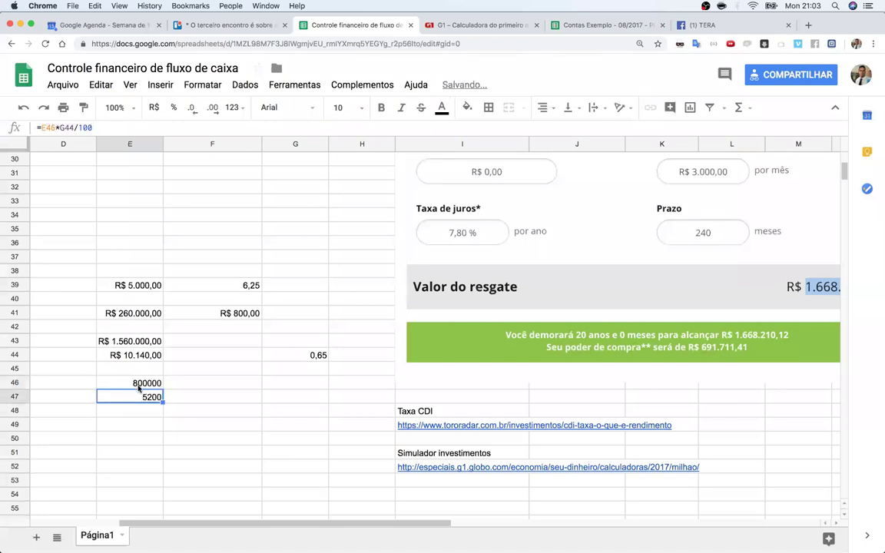
# - Format the second example's amount and monthly interest in cells E46 and E47 as Brazilian real currency
pyautogui.click(139, 385)
pyautogui.keyDown('shift'); pyautogui.click(149, 395); pyautogui.keyUp('shift')
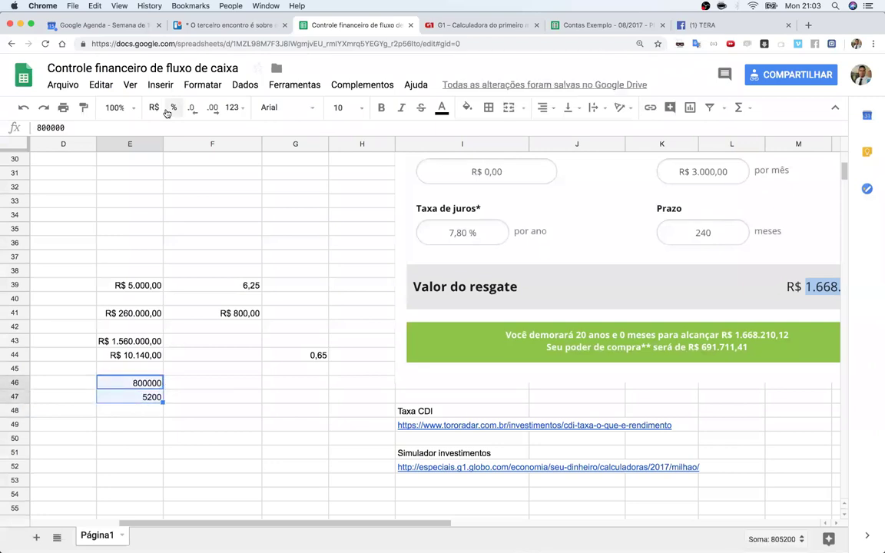
pyautogui.click(155, 108)
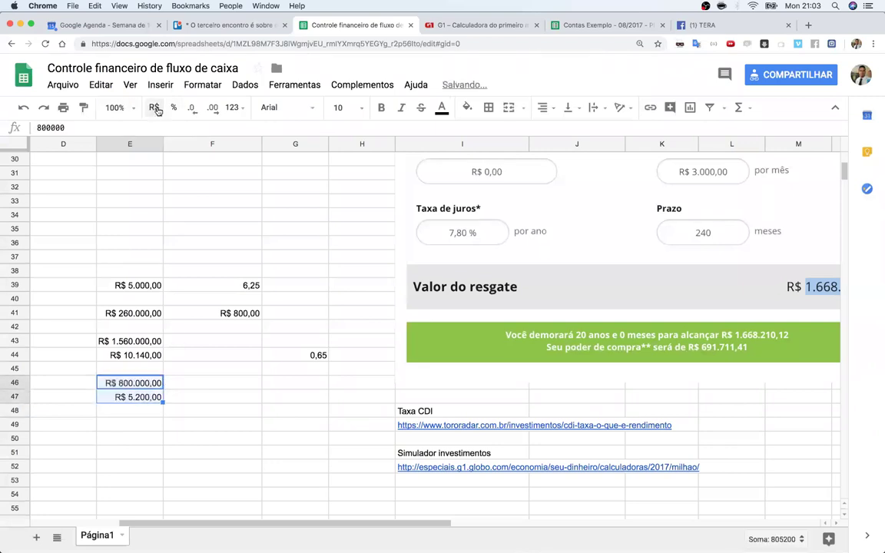
pyautogui.click(212, 396)
# - Review the amount in E46, the interest formula in E47 and the monthly rate in G44
pyautogui.click(139, 384)
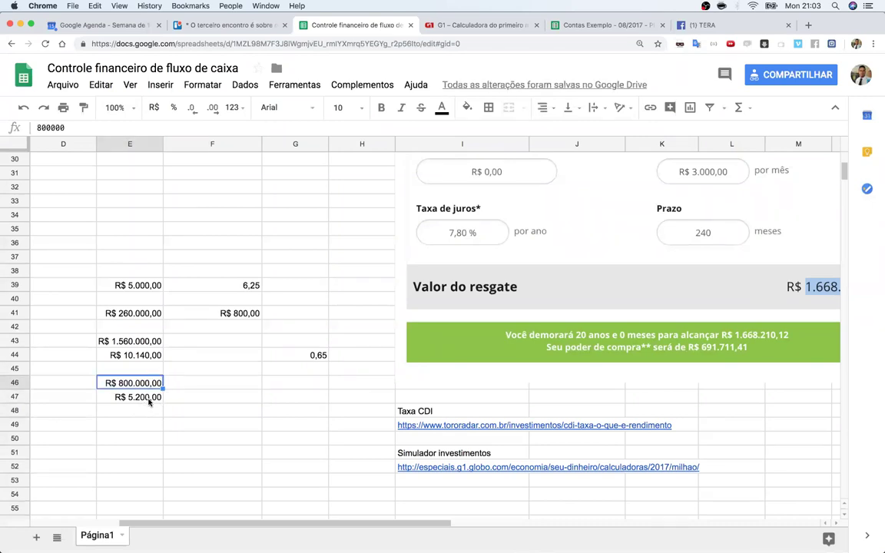
pyautogui.click(150, 399)
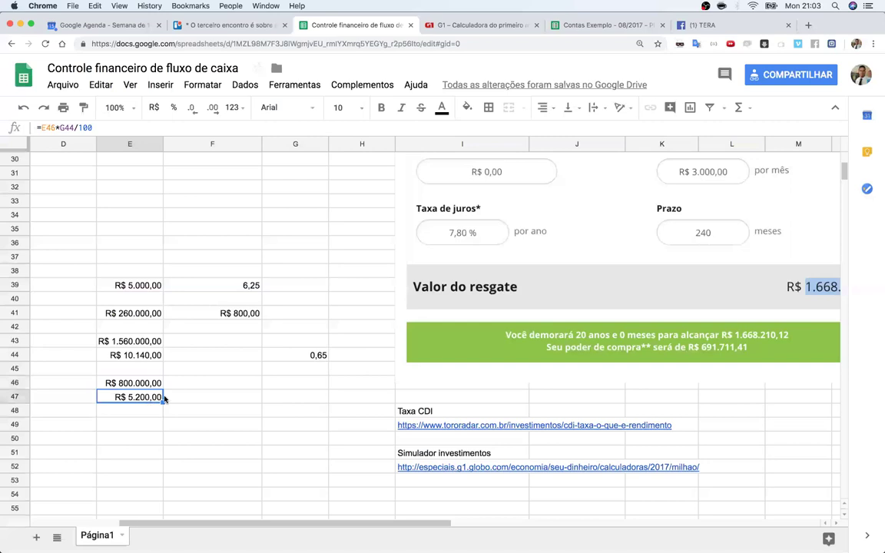
pyautogui.click(297, 352)
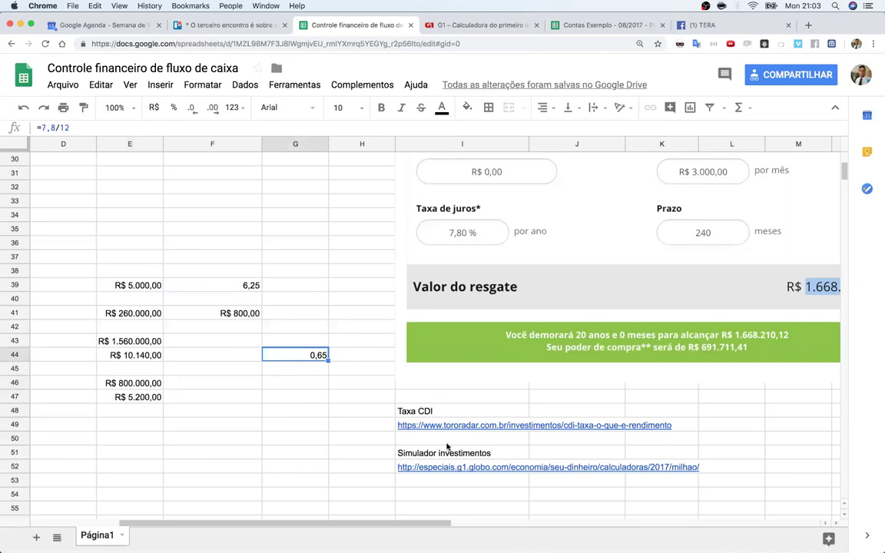
# - Enter 500 in cell E49, below the second example's monthly interest
pyautogui.click(141, 393)
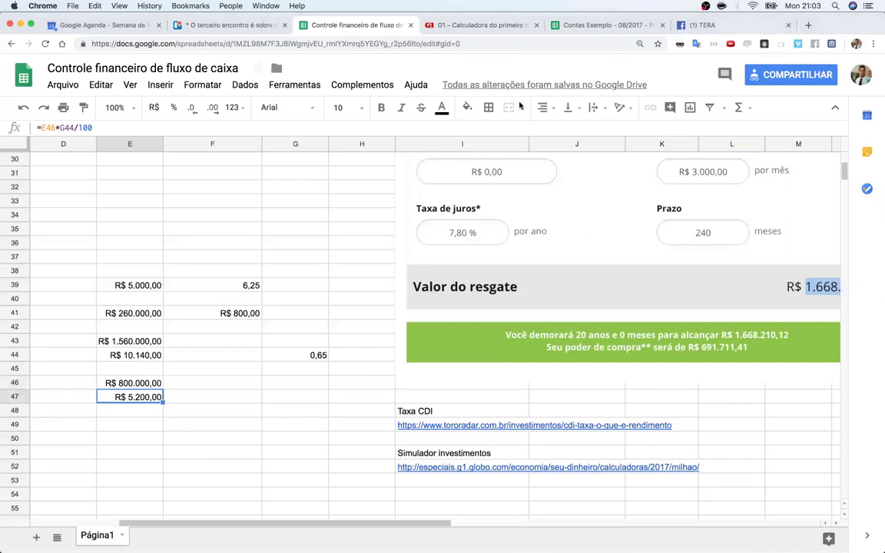
pyautogui.click(209, 399)
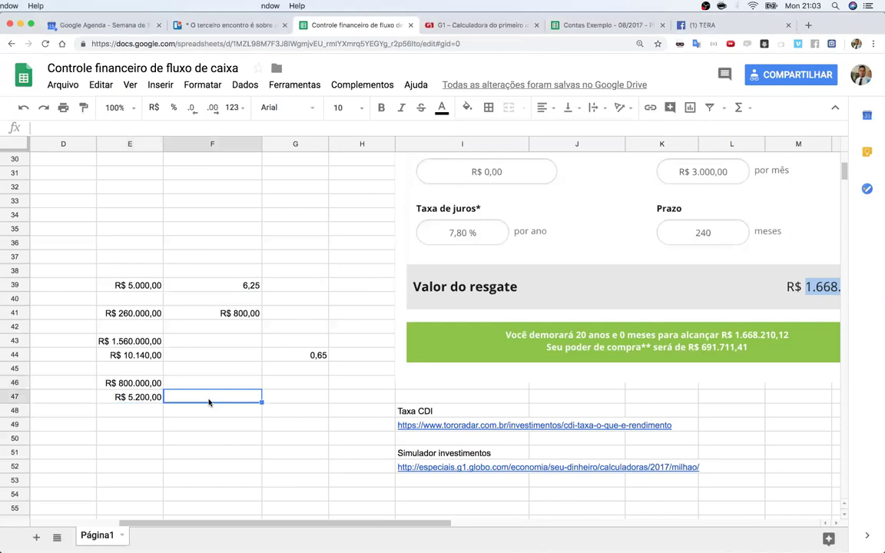
pyautogui.click(226, 424)
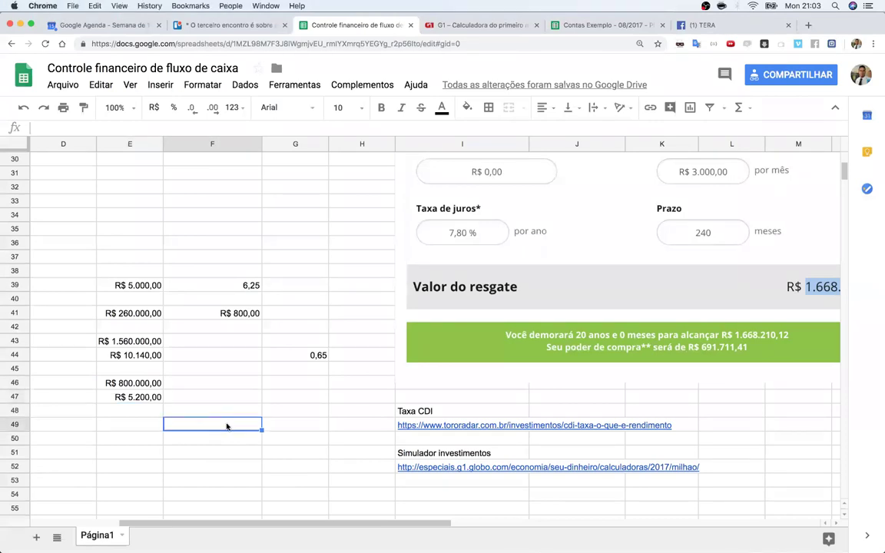
pyautogui.click(159, 428)
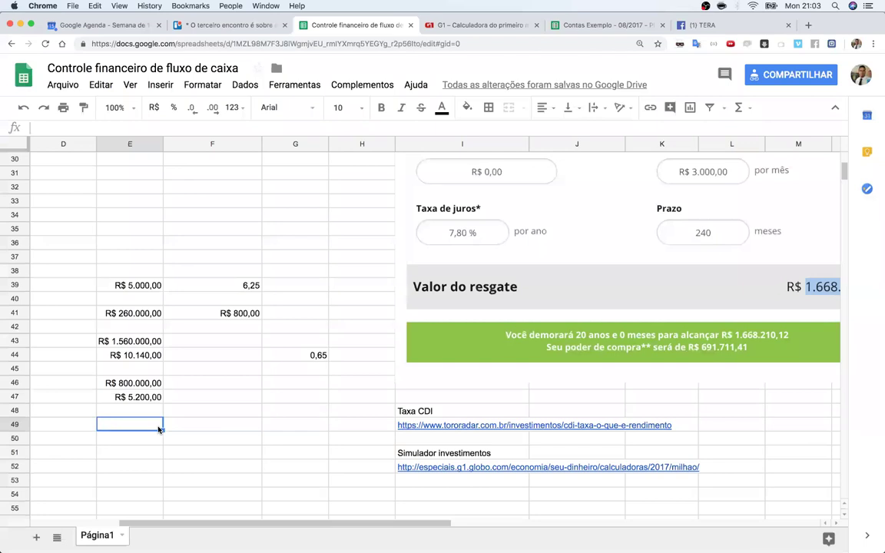
pyautogui.write('2')
pyautogui.press('BackSpace')
pyautogui.write('500')
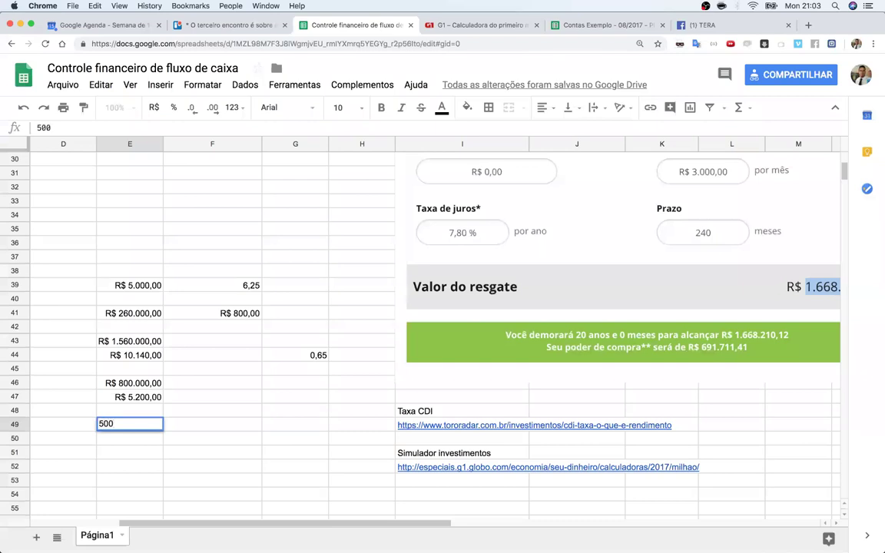
pyautogui.press('Return')
pyautogui.click(186, 422)
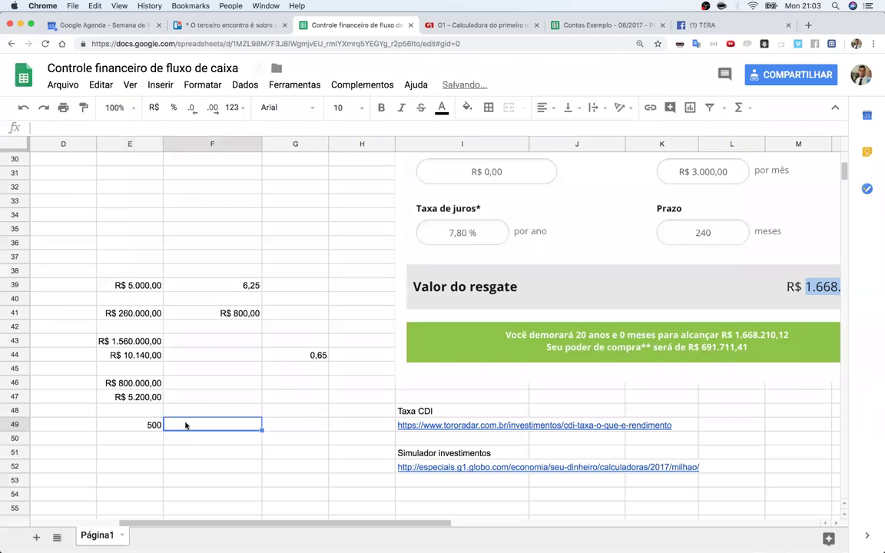
# - Compare the second example's monthly interest in E47 with the value in E49 and the amount in E46
pyautogui.click(150, 400)
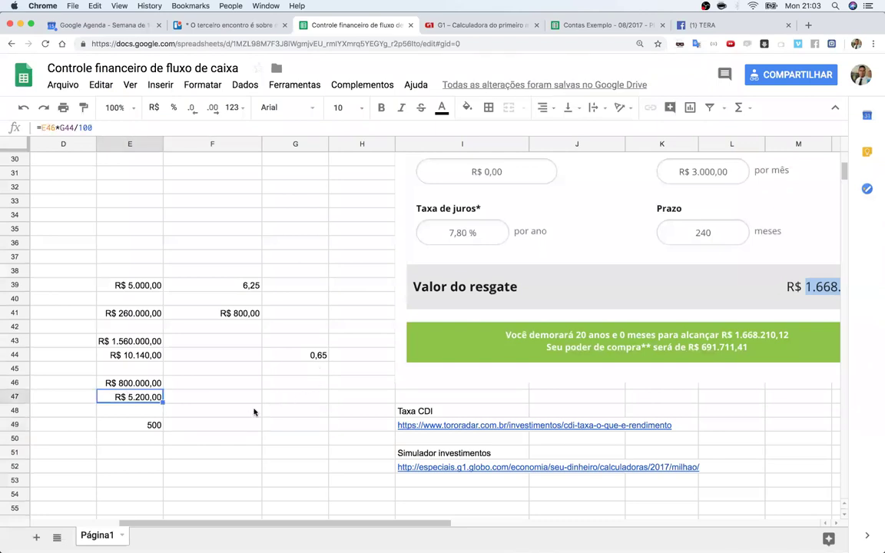
pyautogui.click(152, 425)
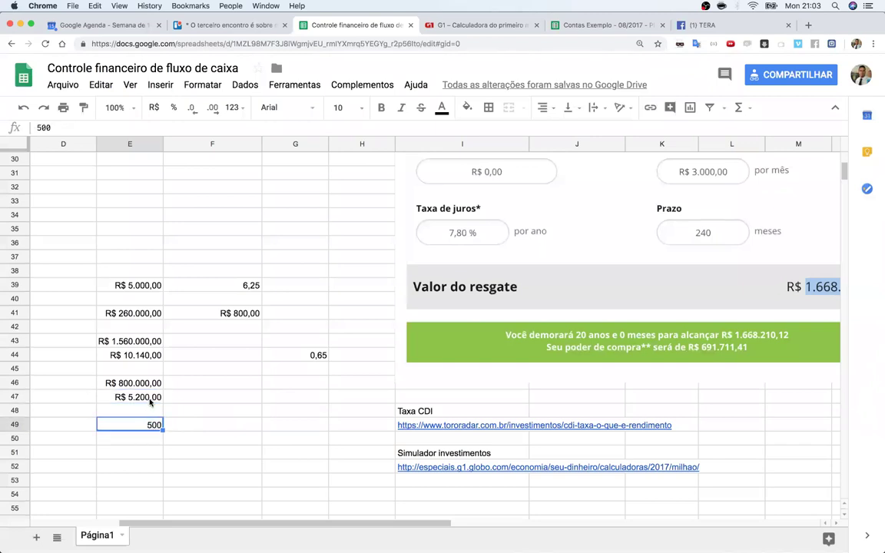
pyautogui.click(151, 399)
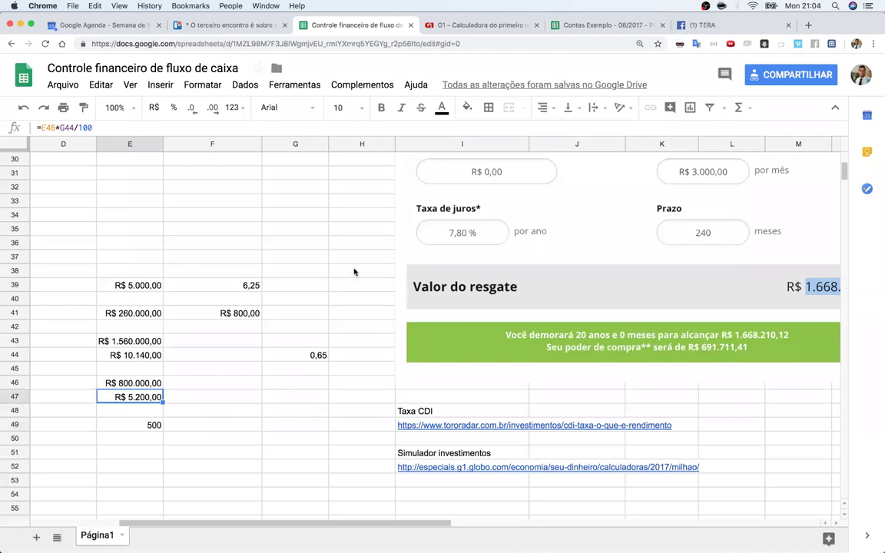
pyautogui.click(235, 428)
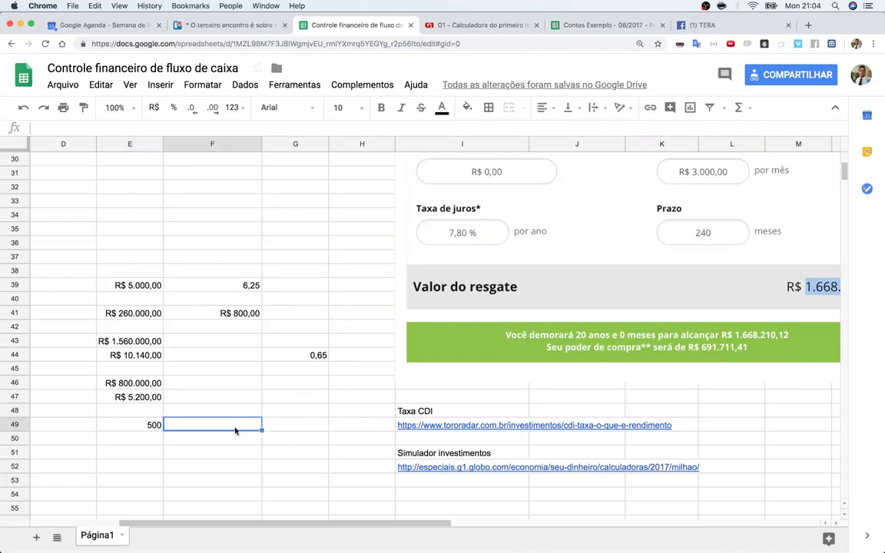
pyautogui.click(140, 386)
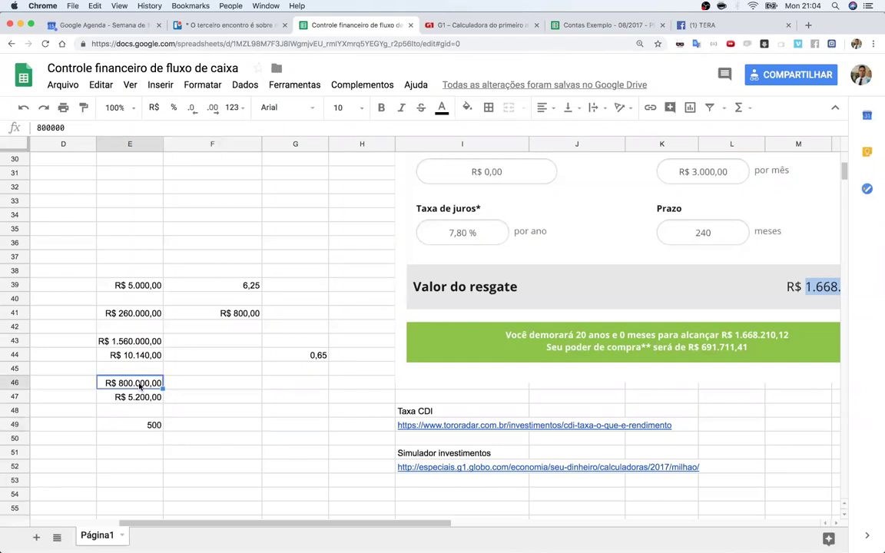
pyautogui.click(223, 388)
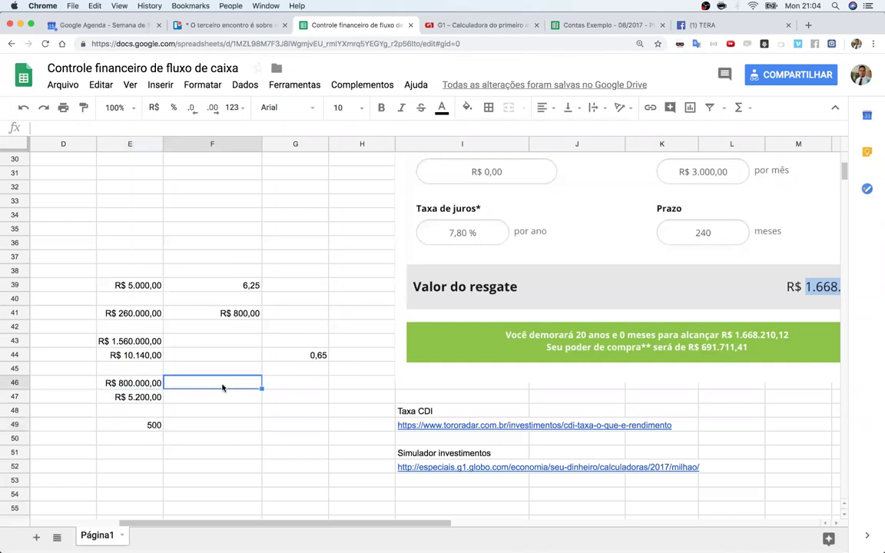
pyautogui.click(135, 389)
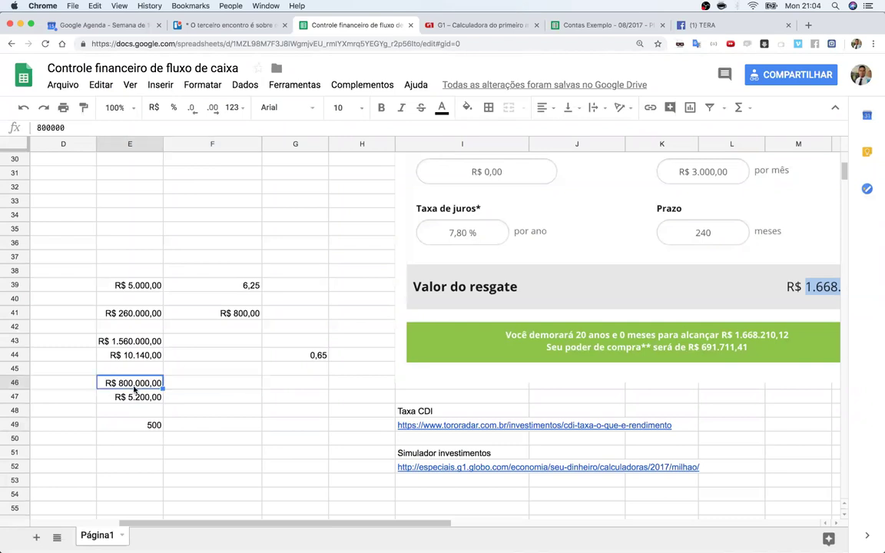
# - Start a division formula in cell F46 with the second example amount in E46 as the dividend
pyautogui.click(209, 382)
pyautogui.write('=')
pyautogui.click(139, 387)
pyautogui.write('/12')
pyautogui.press('BackSpace')
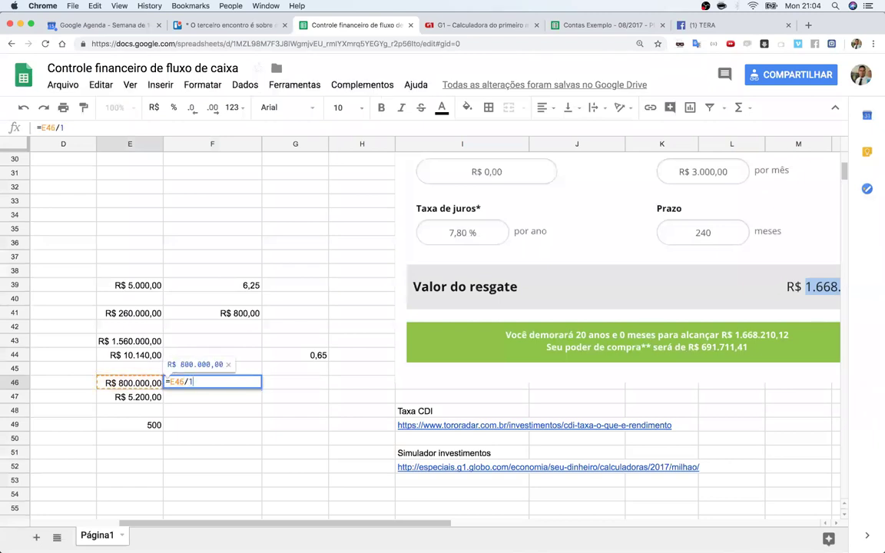
pyautogui.press('BackSpace')
# - Calculate 10*12 in Spotlight and complete the formula in cell F46 as =E46/120
pyautogui.press('super+space')
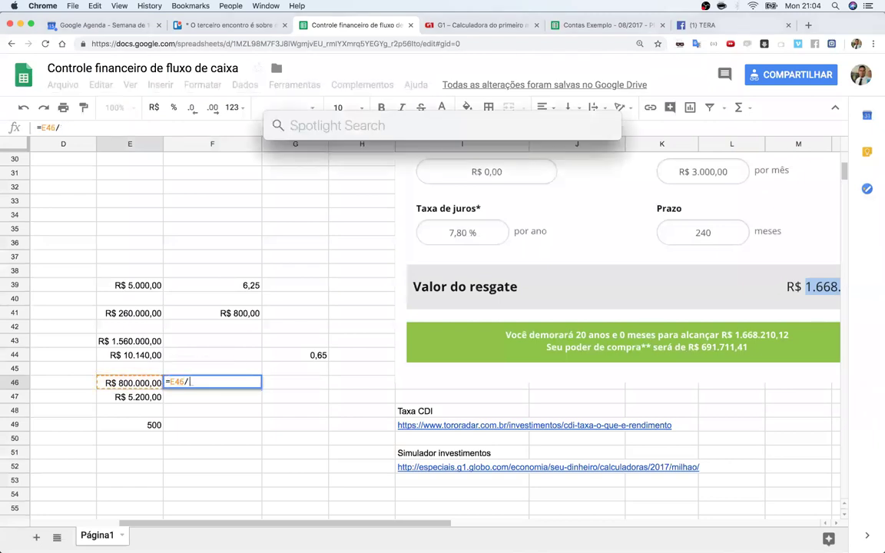
pyautogui.write('10')
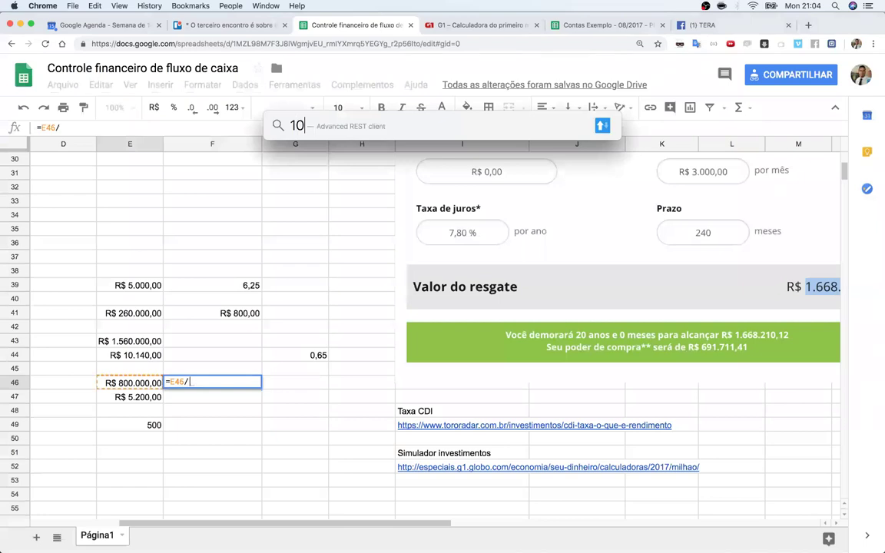
pyautogui.write('*12')
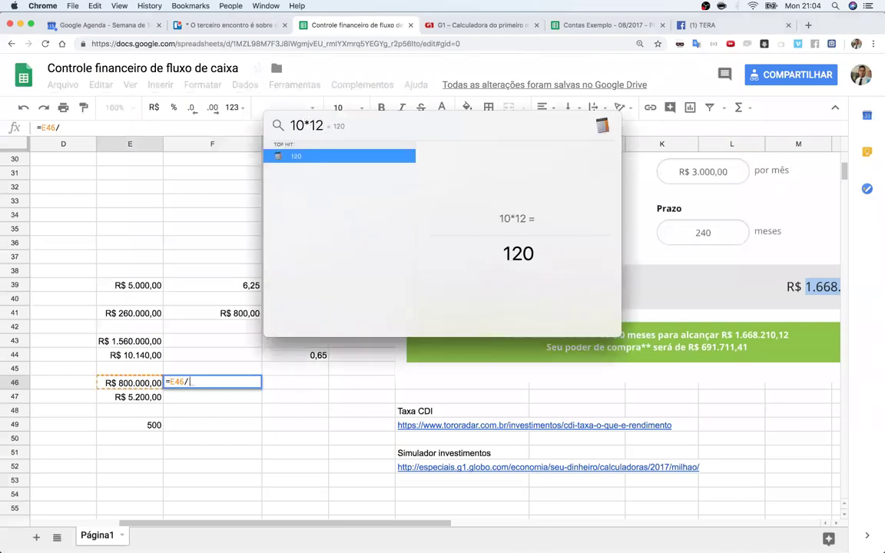
pyautogui.press('super+a')
pyautogui.press('BackSpace')
pyautogui.write('12')
pyautogui.press('Escape')
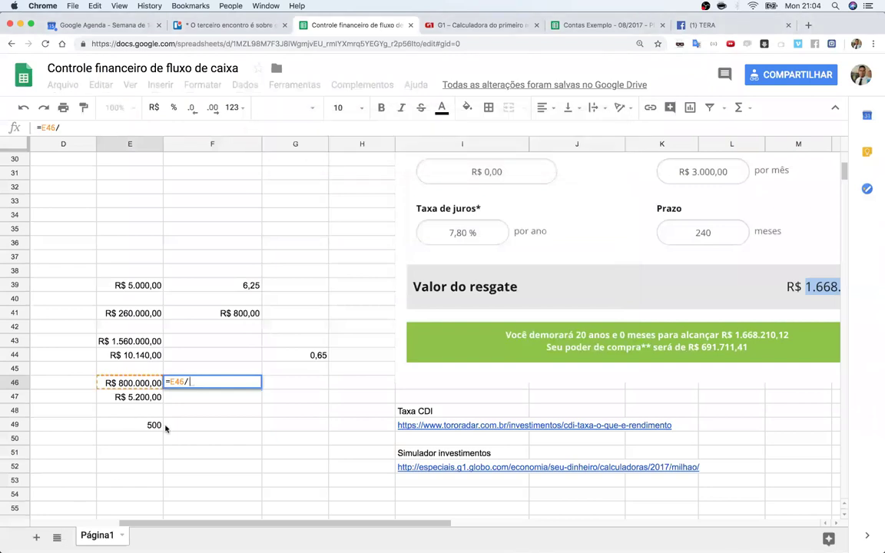
pyautogui.click(204, 378)
pyautogui.write('120')
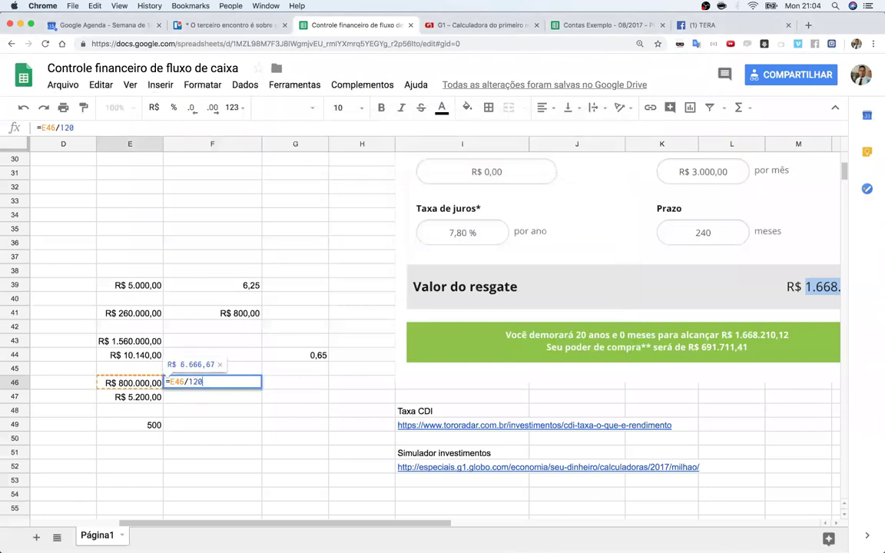
pyautogui.press('Return')
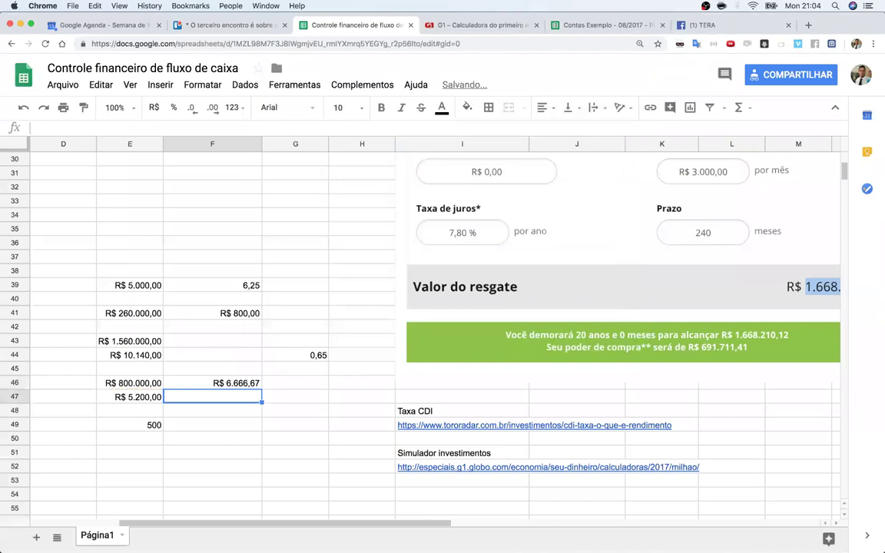
# - Calculate 20*12 in Spotlight and change the formula in cell F46 to =E46/240
pyautogui.click(204, 378)
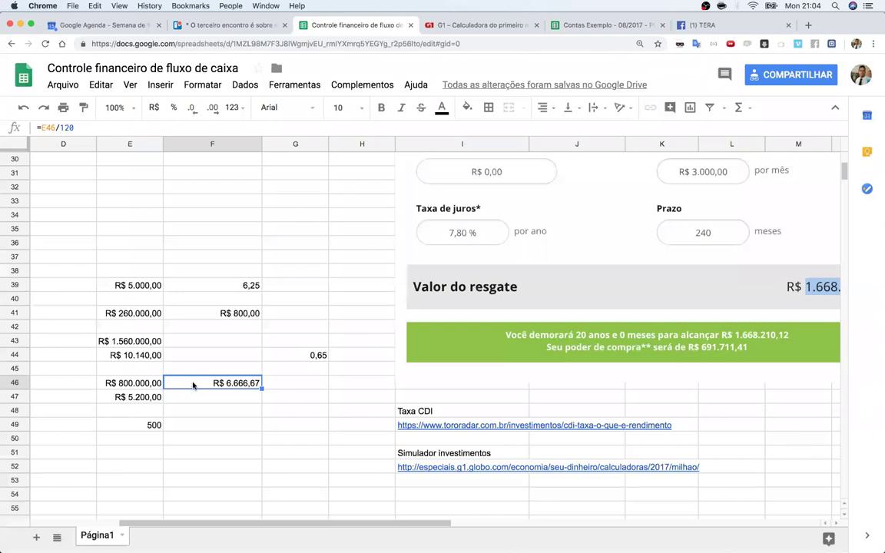
pyautogui.press('super+space')
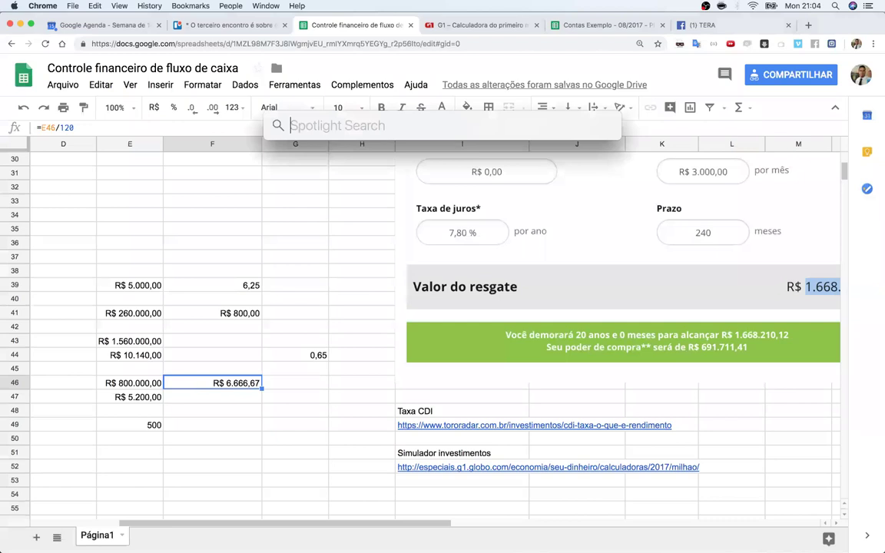
pyautogui.write('20*12')
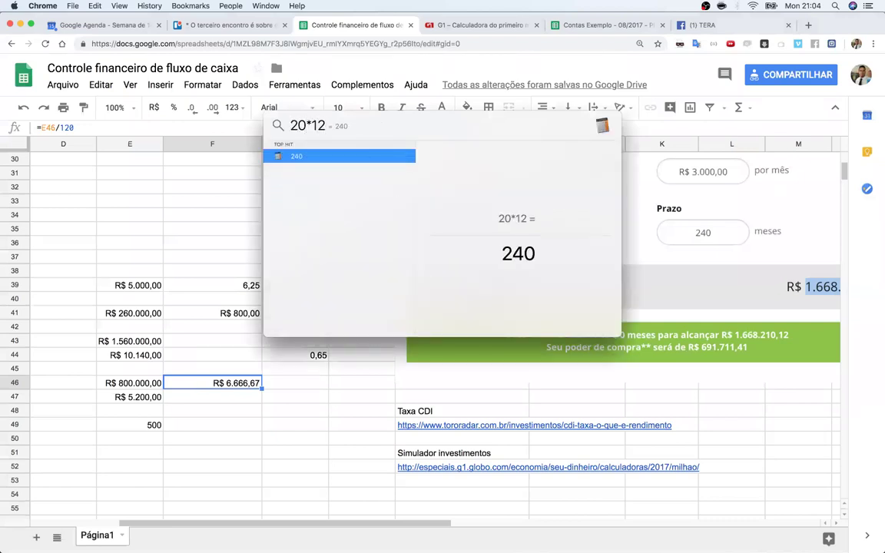
pyautogui.press('Escape')
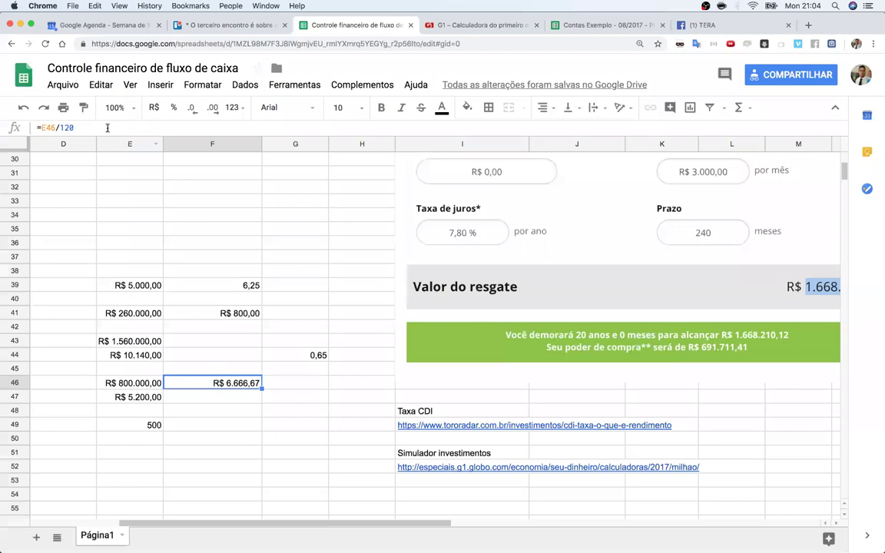
pyautogui.doubleClick(66, 127)
pyautogui.write('240')
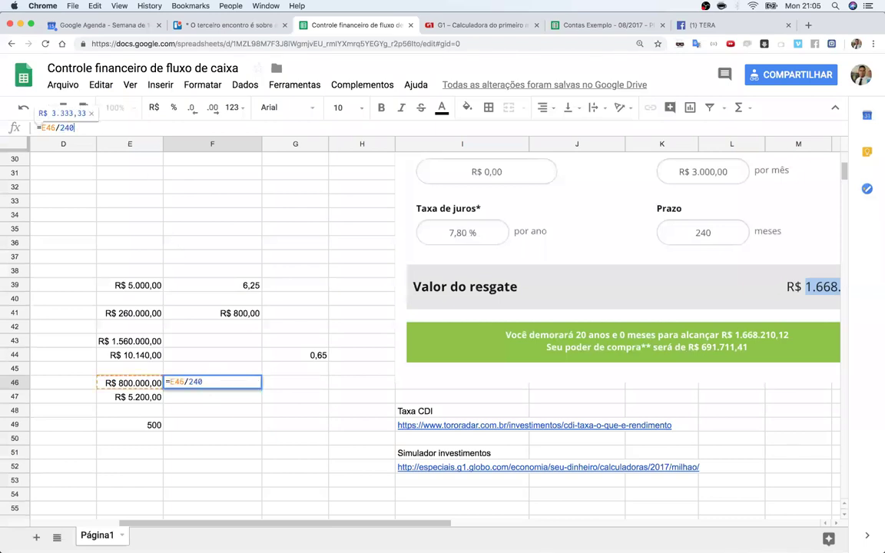
pyautogui.press('Return')
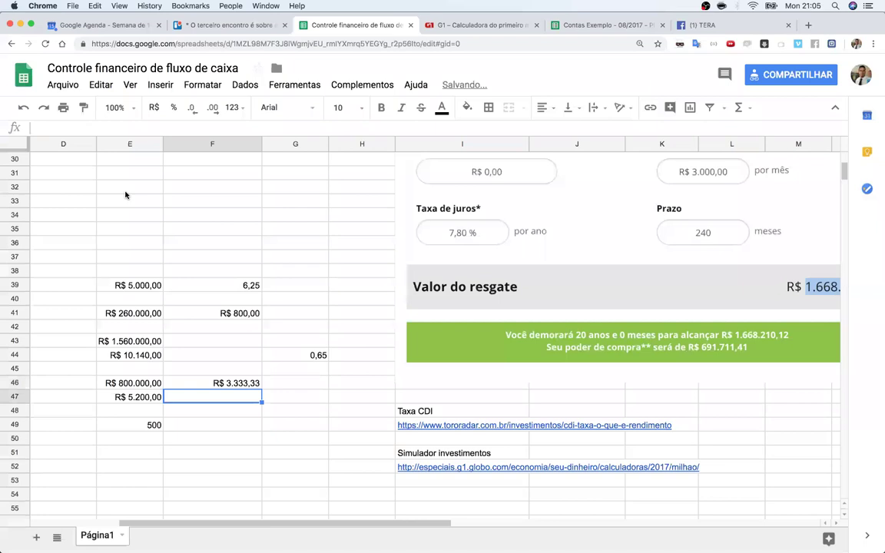
# - Review the amount in E46, the division formula in F46, the interest formulas in E47 and E44, and the value in E49
pyautogui.click(123, 387)
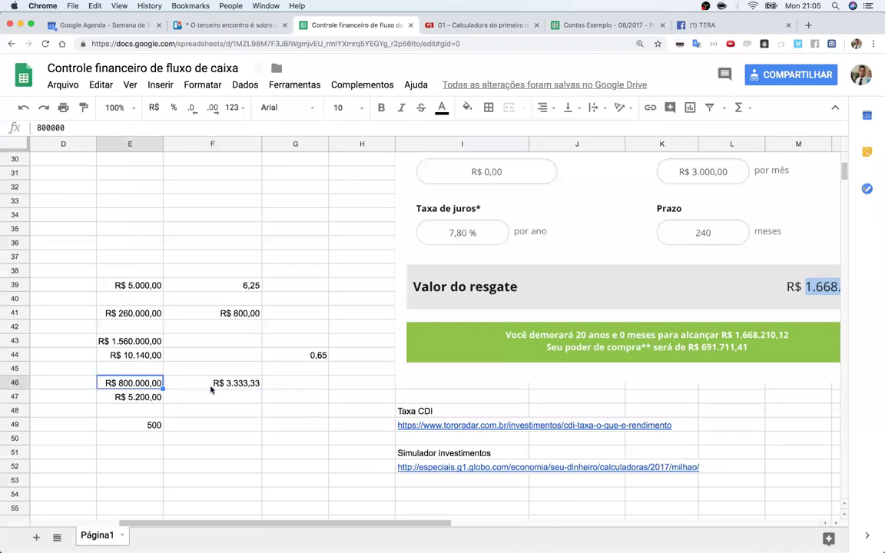
pyautogui.click(211, 388)
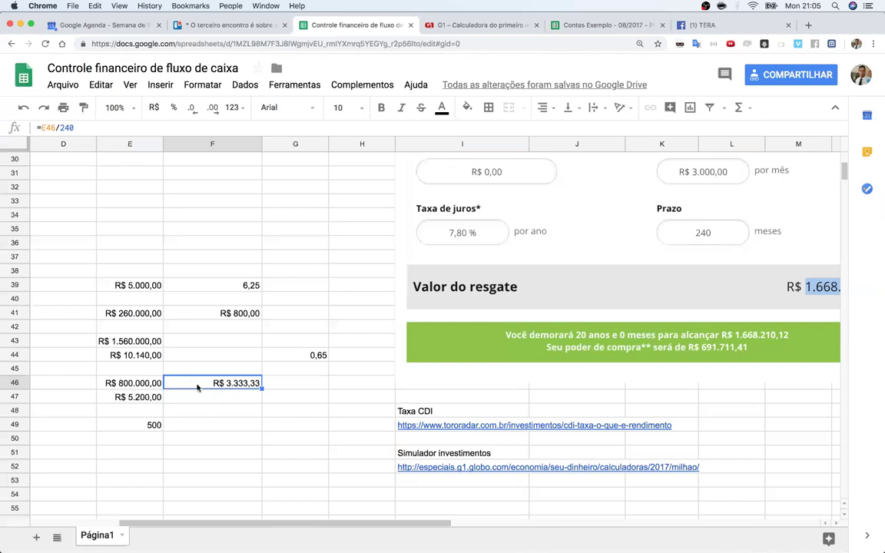
pyautogui.click(144, 385)
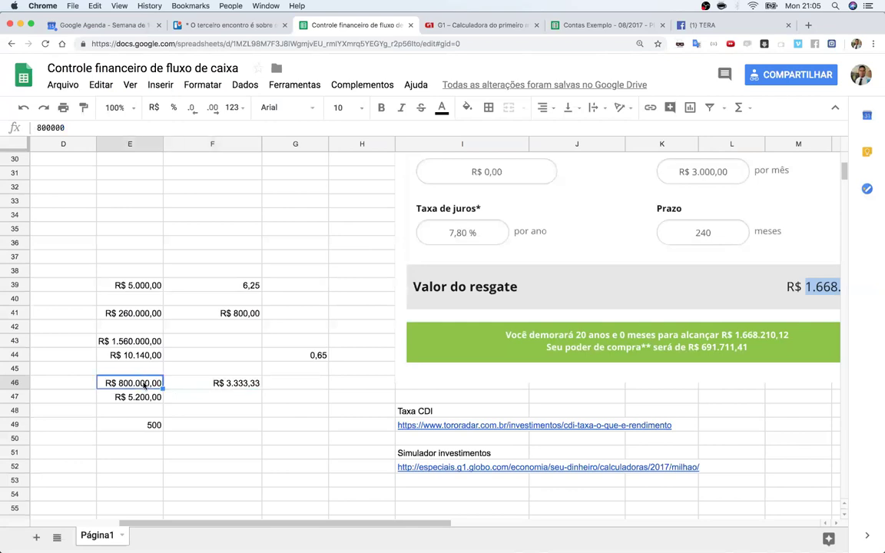
pyautogui.click(143, 399)
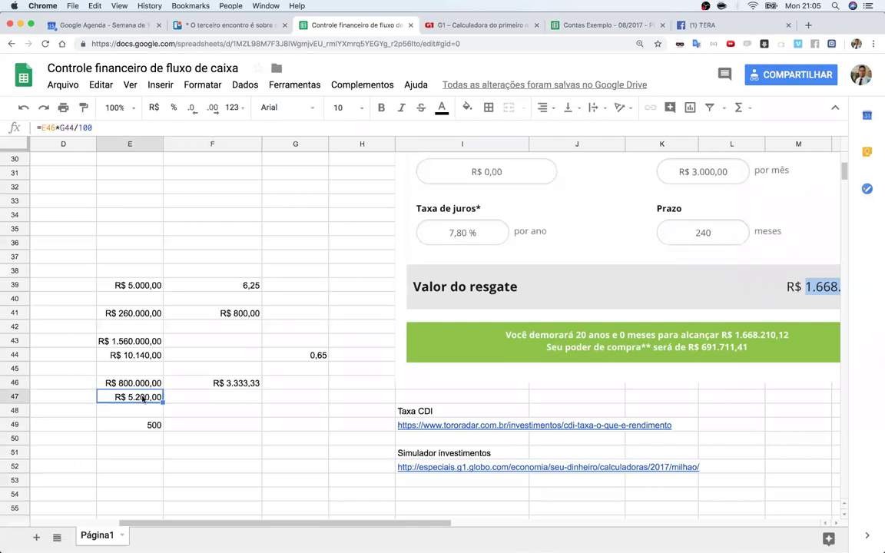
pyautogui.click(206, 387)
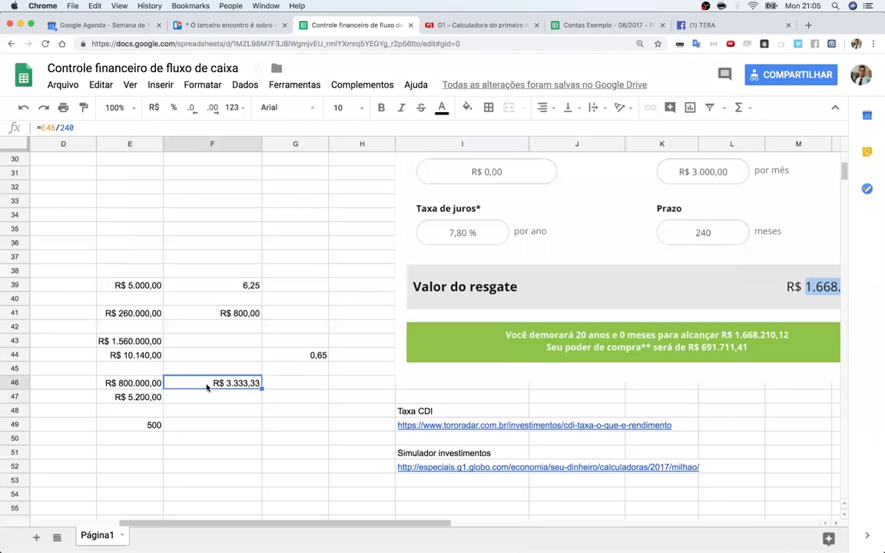
pyautogui.click(147, 426)
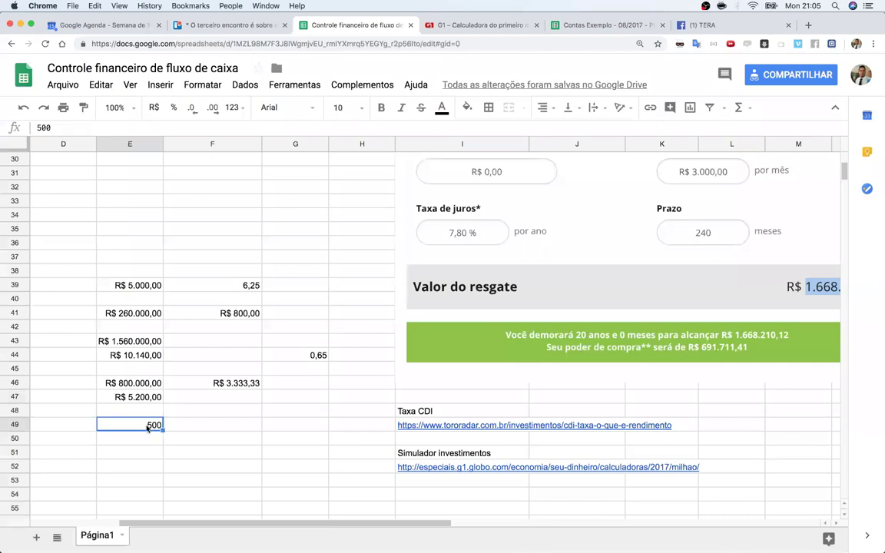
pyautogui.click(147, 400)
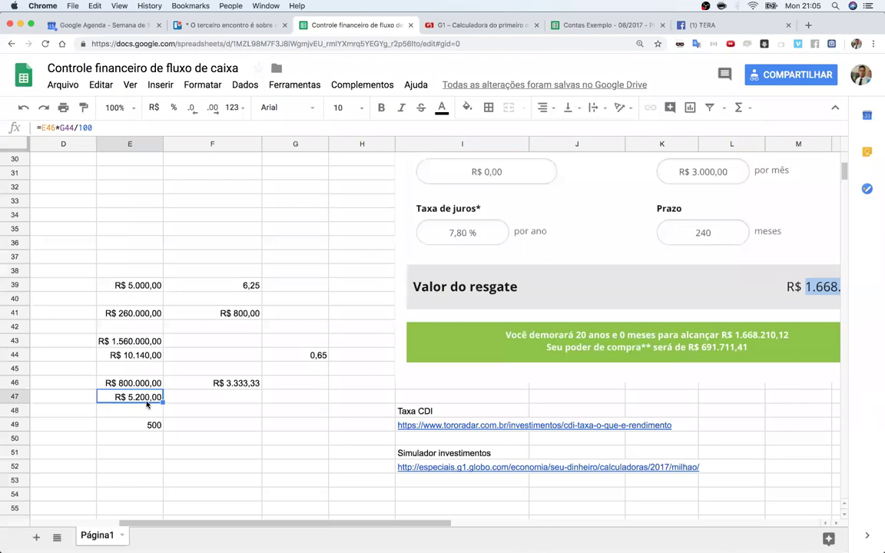
pyautogui.click(145, 428)
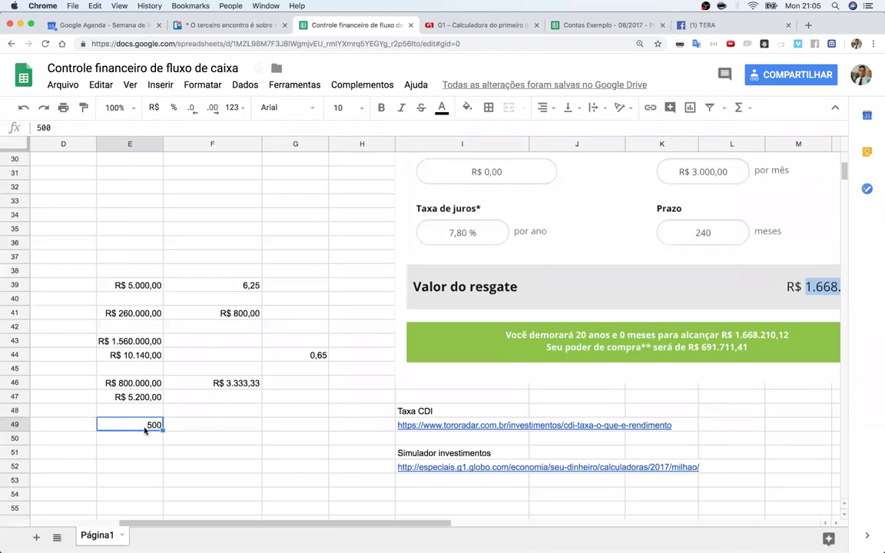
pyautogui.click(124, 356)
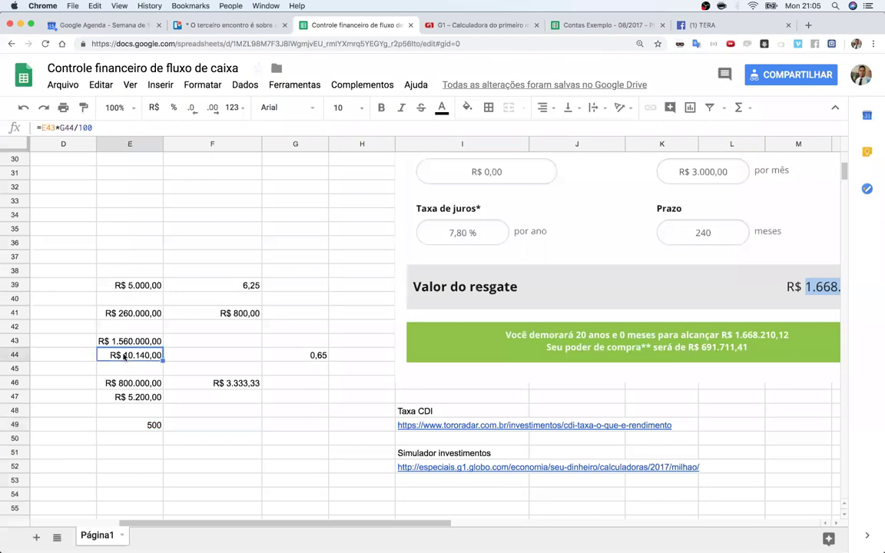
# - Compare the value in E49 with the monthly interest in E44 and the amount formula in E43
pyautogui.click(144, 426)
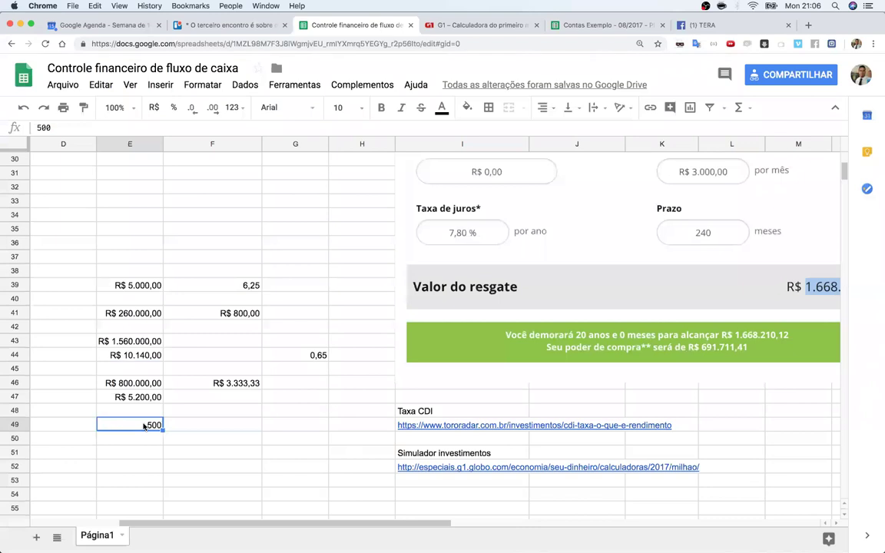
pyautogui.click(125, 355)
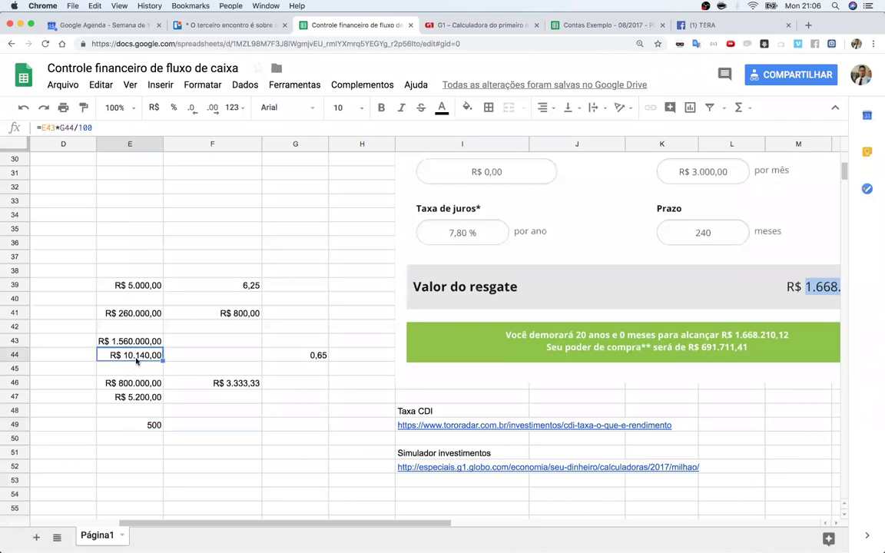
pyautogui.click(167, 425)
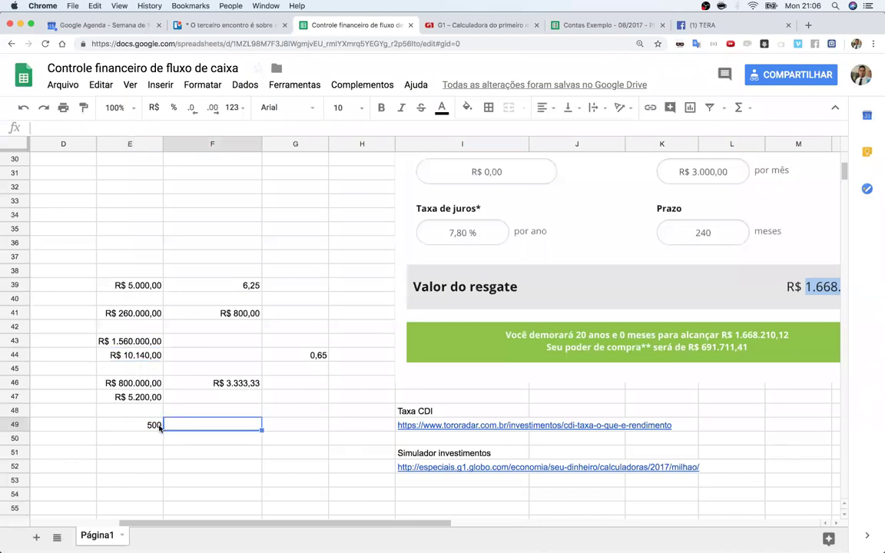
pyautogui.click(146, 352)
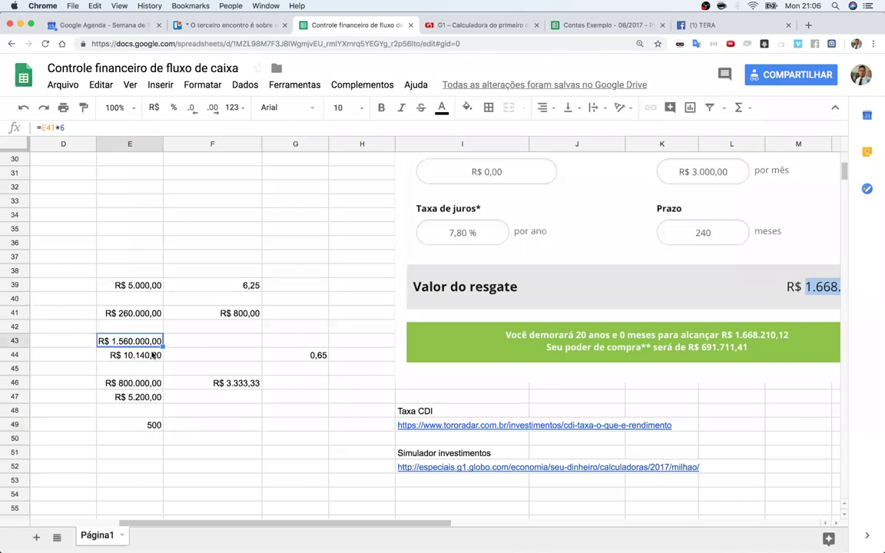
pyautogui.click(237, 440)
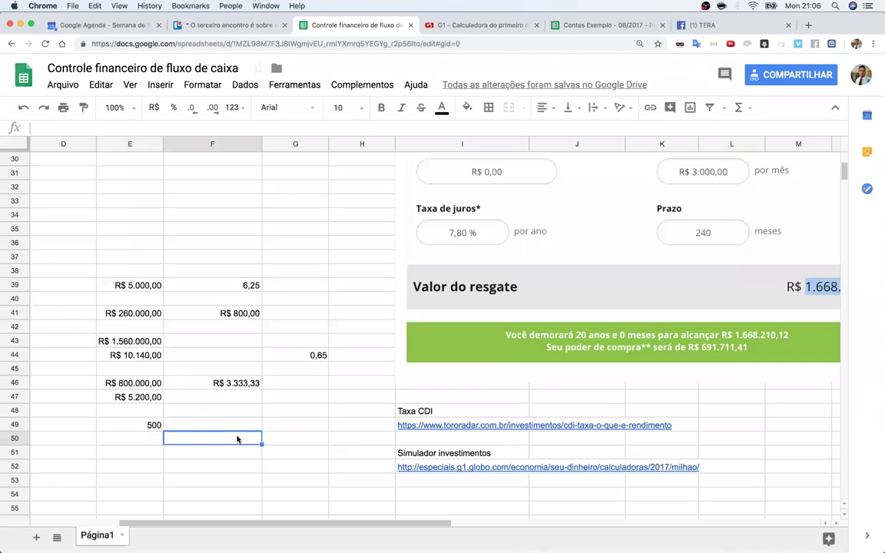
pyautogui.click(213, 454)
# - Enter 10000 as a third example amount in cell E51
pyautogui.click(132, 456)
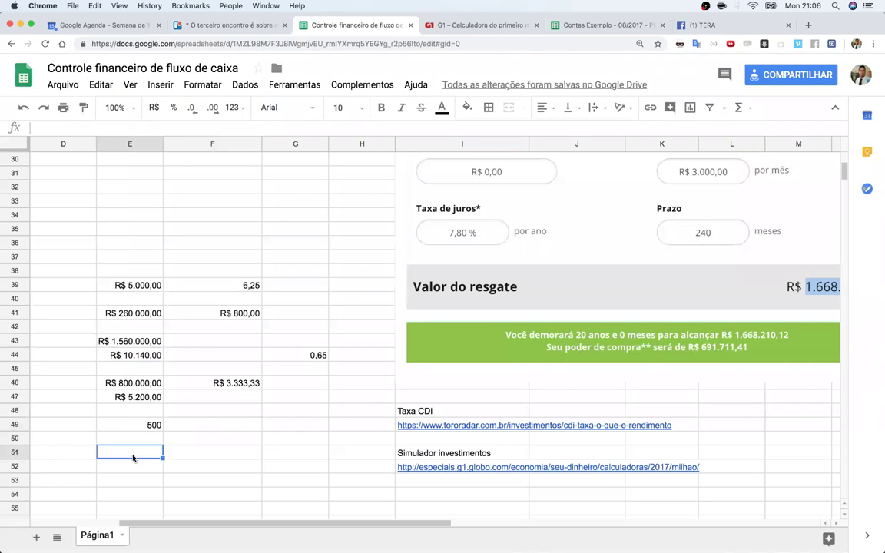
pyautogui.write('1')
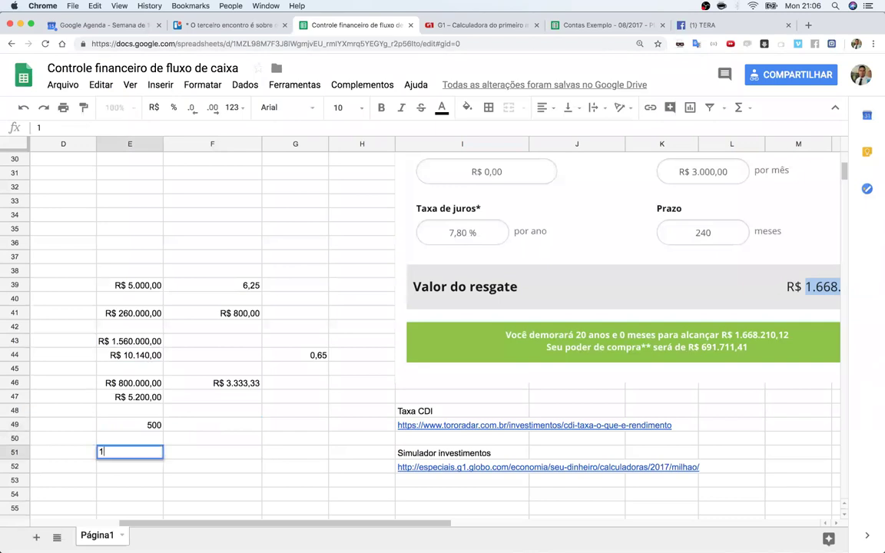
pyautogui.write('0000')
pyautogui.press('Return')
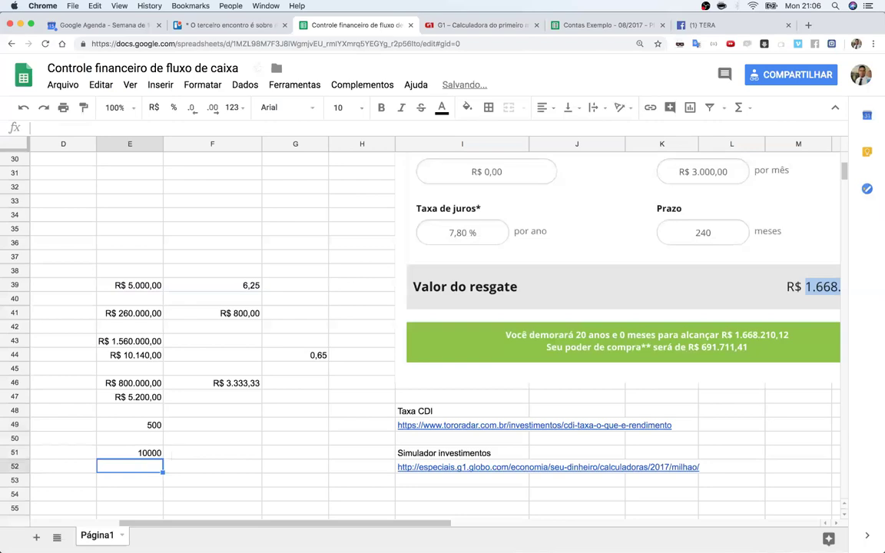
# - Calculate the third example's monthly interest in cell E52 with the formula =E51*G44/100
pyautogui.write('=')
pyautogui.click(149, 455)
pyautogui.write('*')
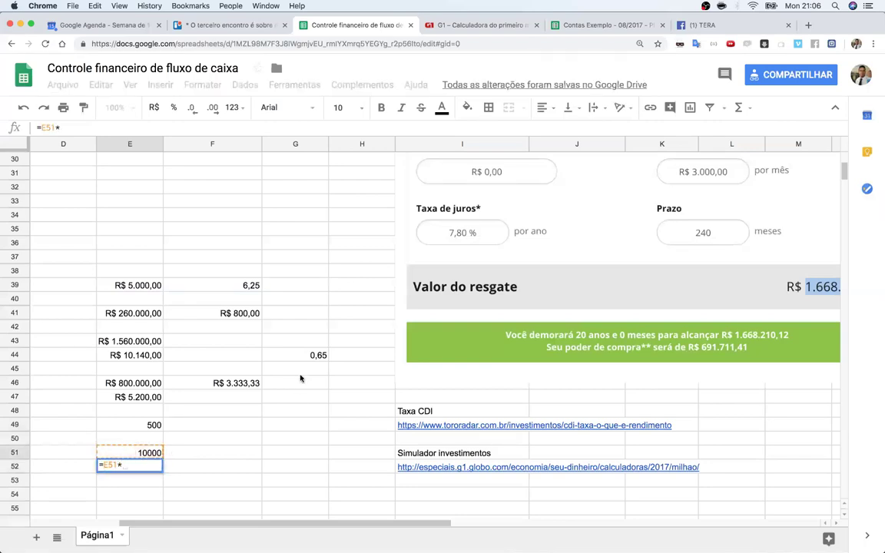
pyautogui.click(316, 356)
pyautogui.write('/100')
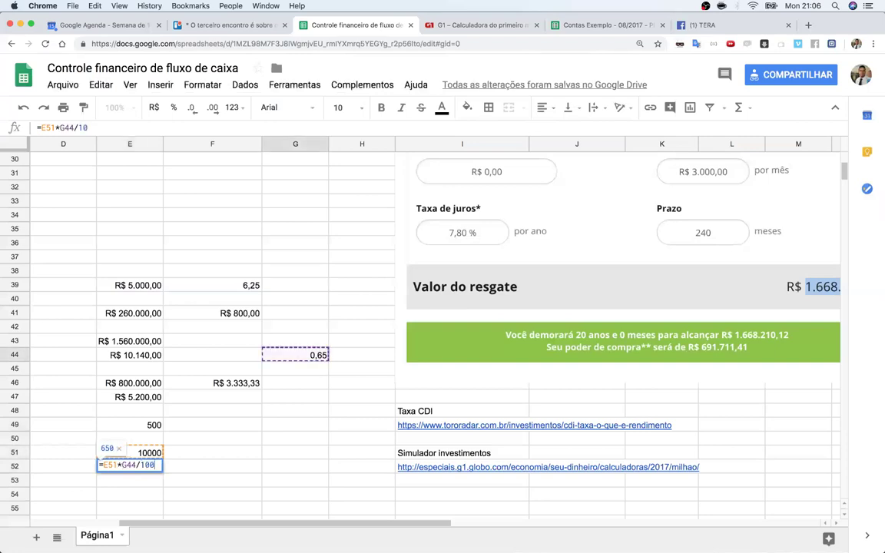
pyautogui.press('Return')
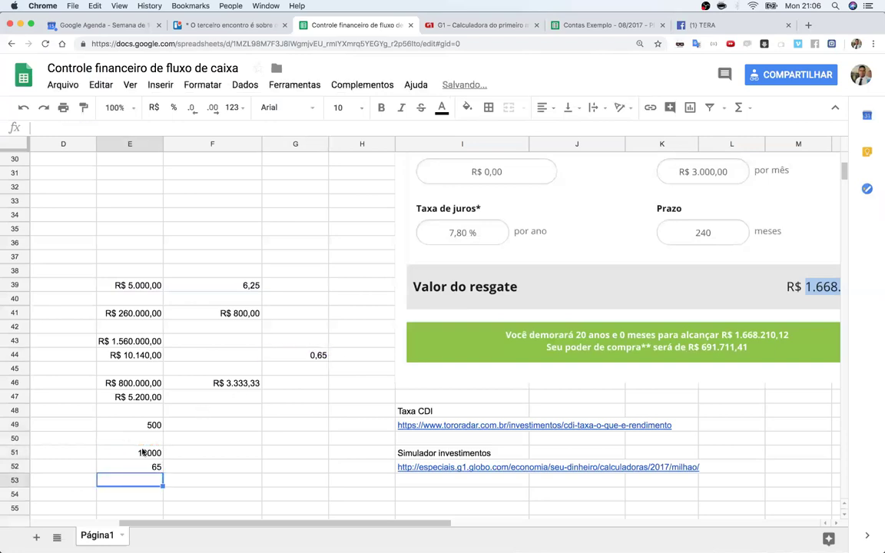
# - Change the third example amount in cell E51 to 100000
pyautogui.click(143, 453)
pyautogui.doubleClick(149, 452)
pyautogui.write('0')
pyautogui.press('Return')
# - Format the third example's amount and interest in E51:E52 as R$ currency
pyautogui.click(144, 453)
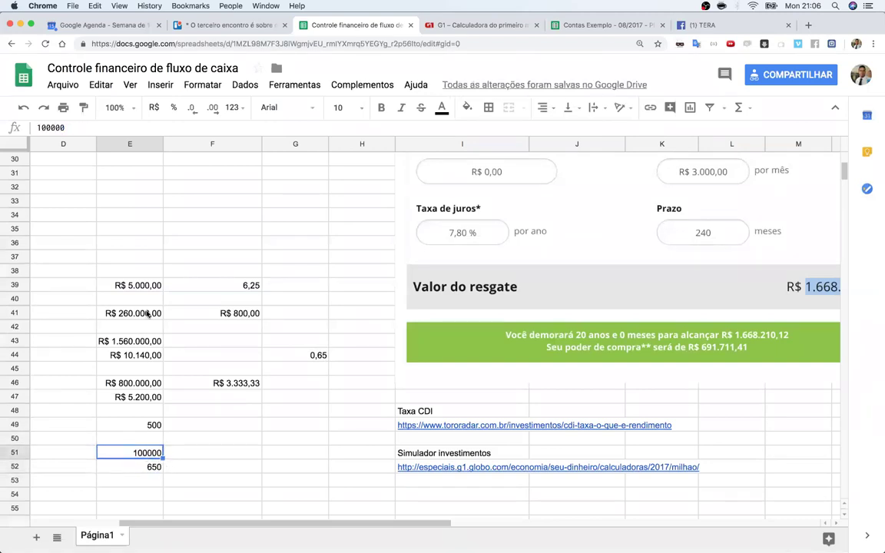
pyautogui.keyDown('shift'); pyautogui.click(151, 466); pyautogui.keyUp('shift')
pyautogui.click(154, 107)
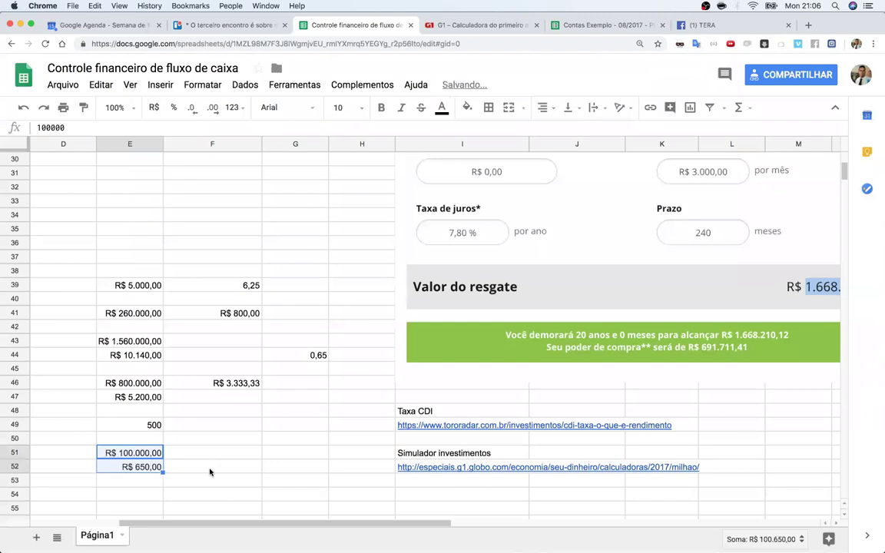
pyautogui.click(210, 472)
# - Review the third example in E51 and E52 against the value in E49, the savings formula in F46, and the second example in E46 and E47
pyautogui.click(153, 453)
pyautogui.click(162, 468)
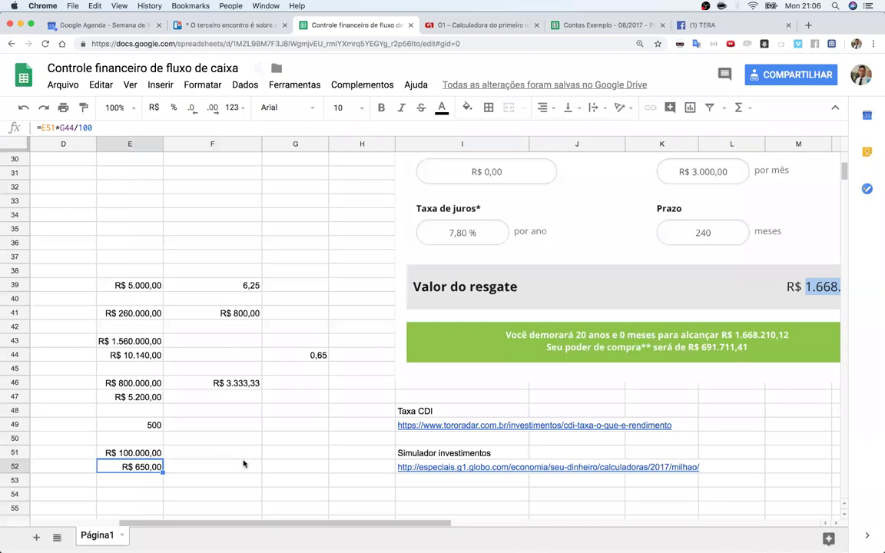
pyautogui.click(140, 453)
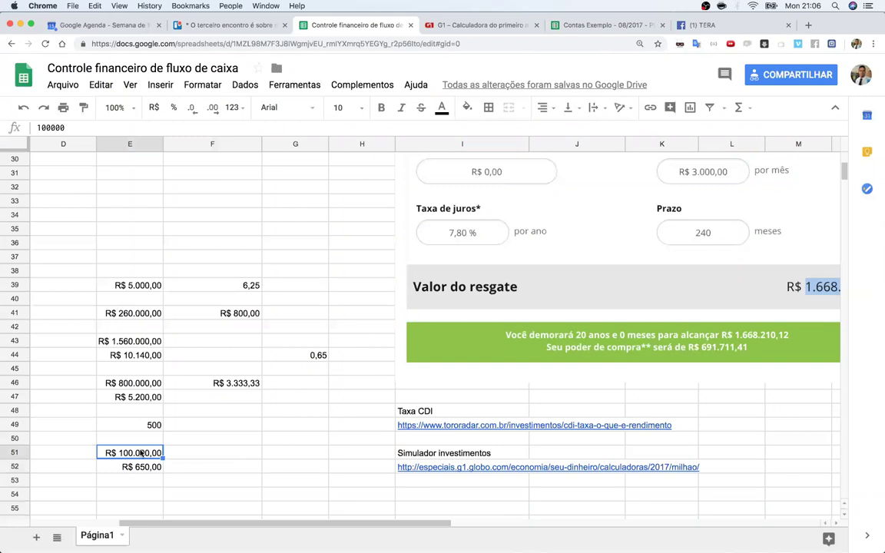
pyautogui.click(143, 427)
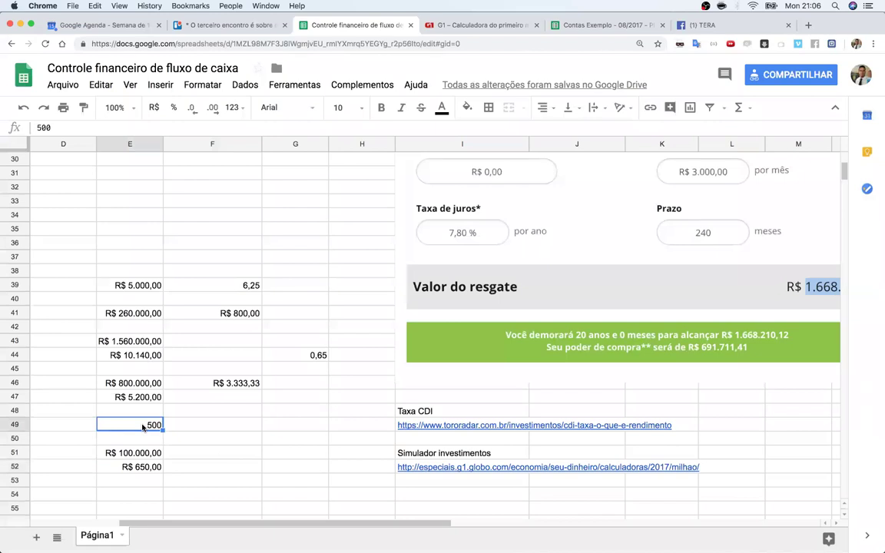
pyautogui.click(132, 454)
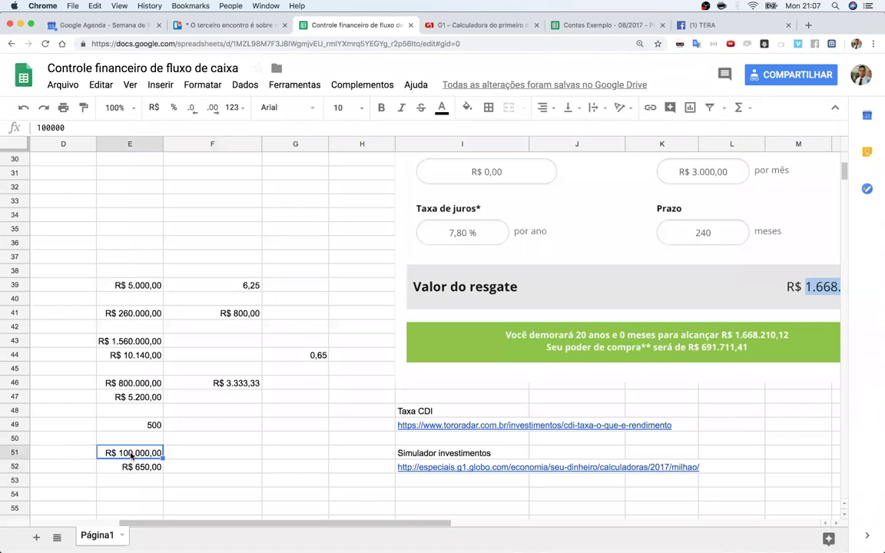
pyautogui.click(141, 468)
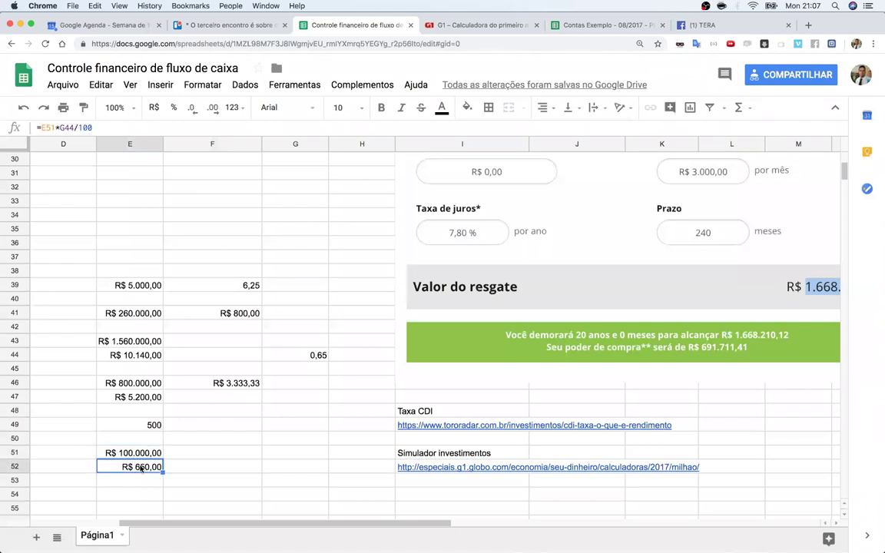
pyautogui.click(201, 457)
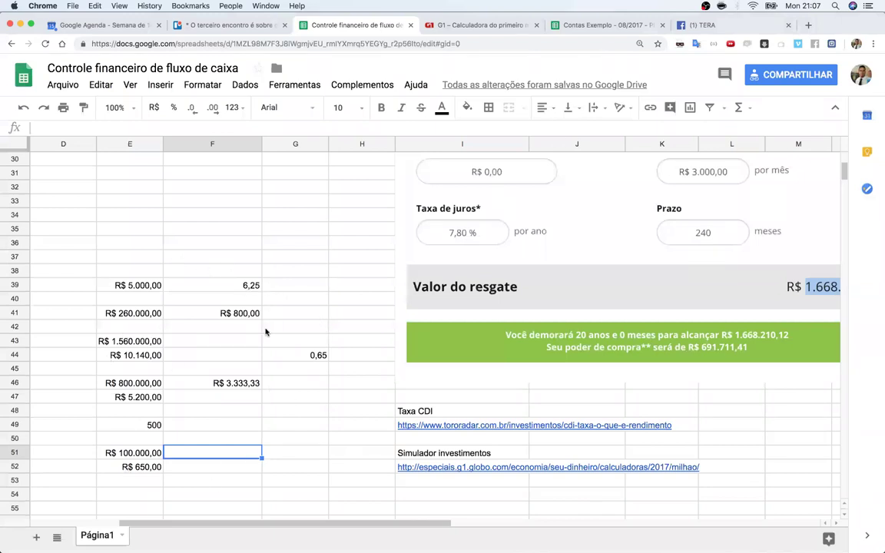
pyautogui.click(283, 290)
pyautogui.click(281, 311)
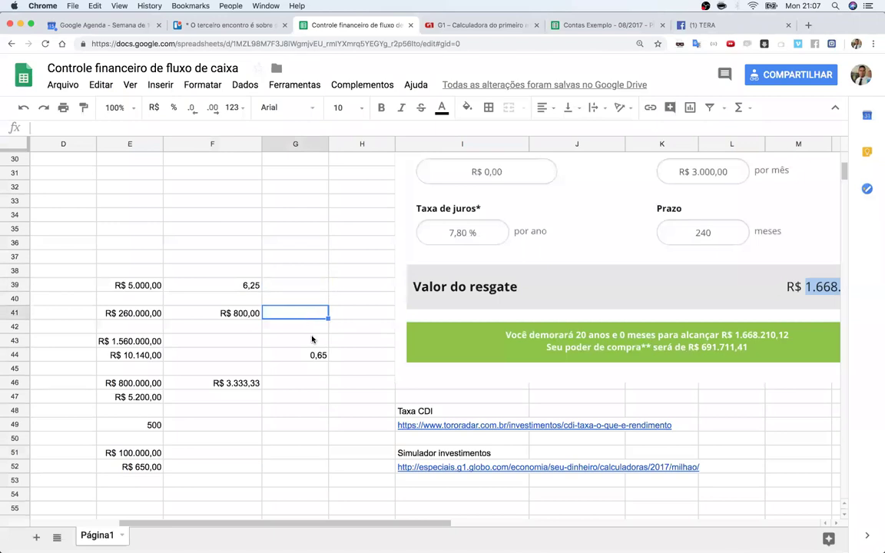
pyautogui.click(214, 387)
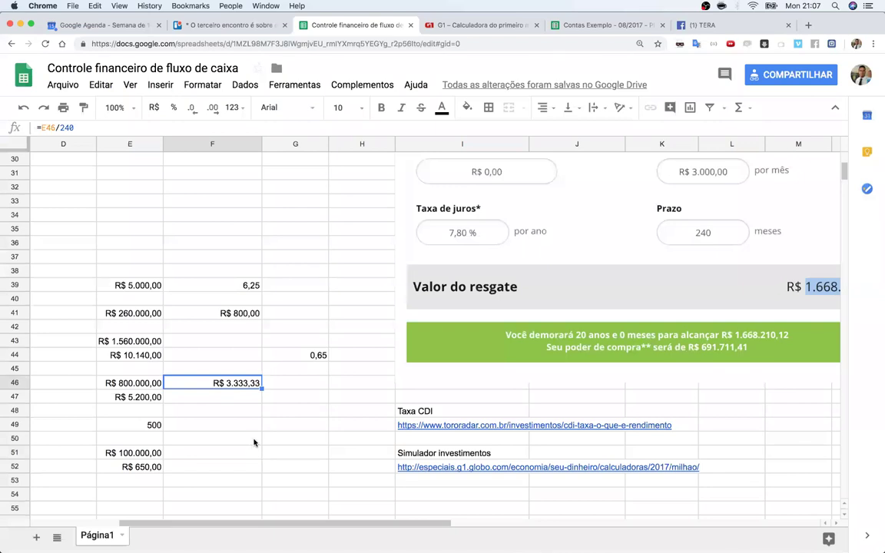
pyautogui.click(172, 427)
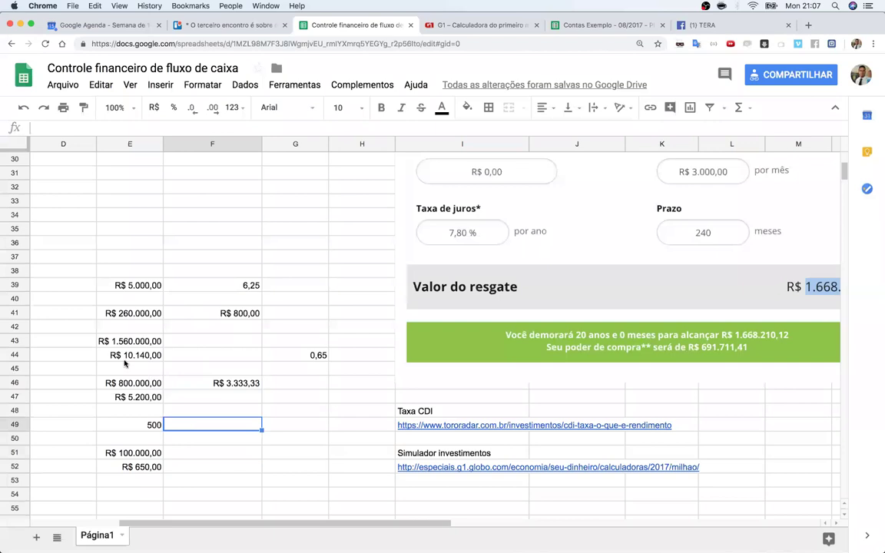
pyautogui.click(142, 453)
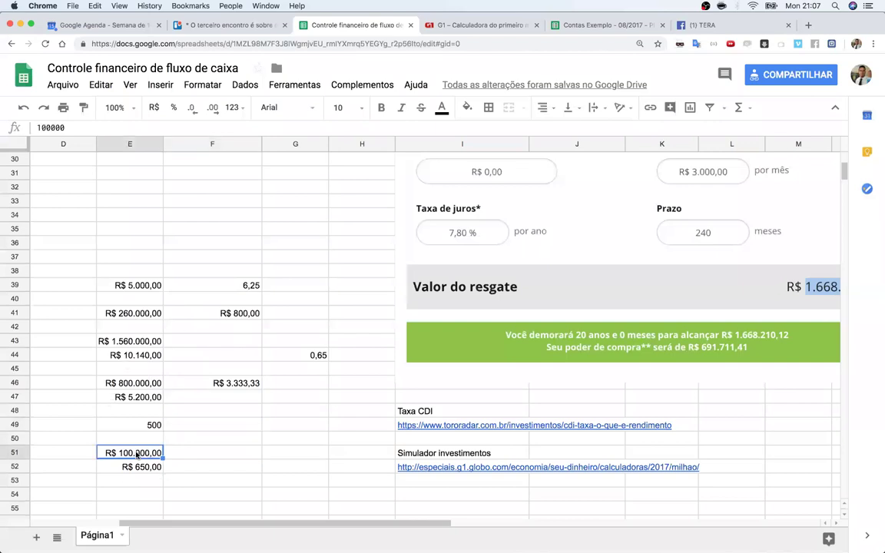
pyautogui.click(127, 384)
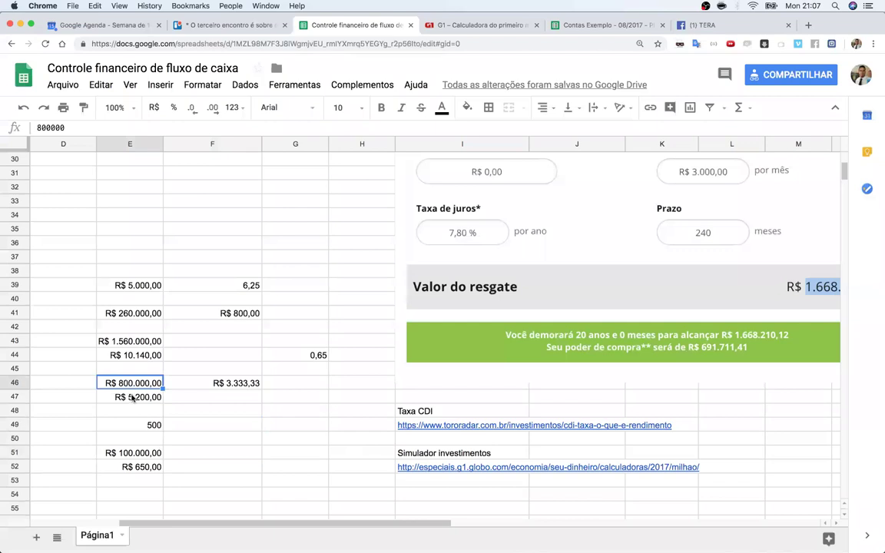
pyautogui.click(138, 397)
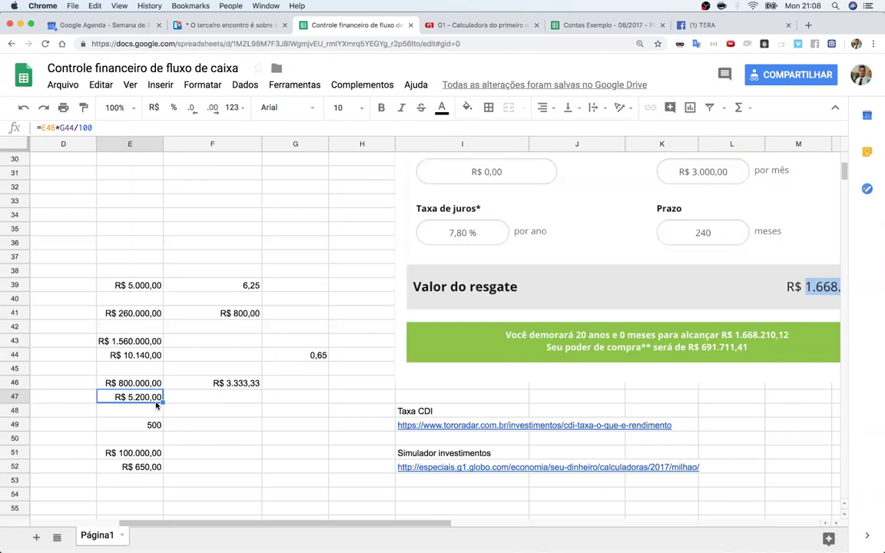
# - Switch to the Contas Exemplo - 08/2017 spreadsheet and examine the target amount in Q22, the remaining years, and the CDB/Tezouro direto return formula in T16
pyautogui.click(603, 31)
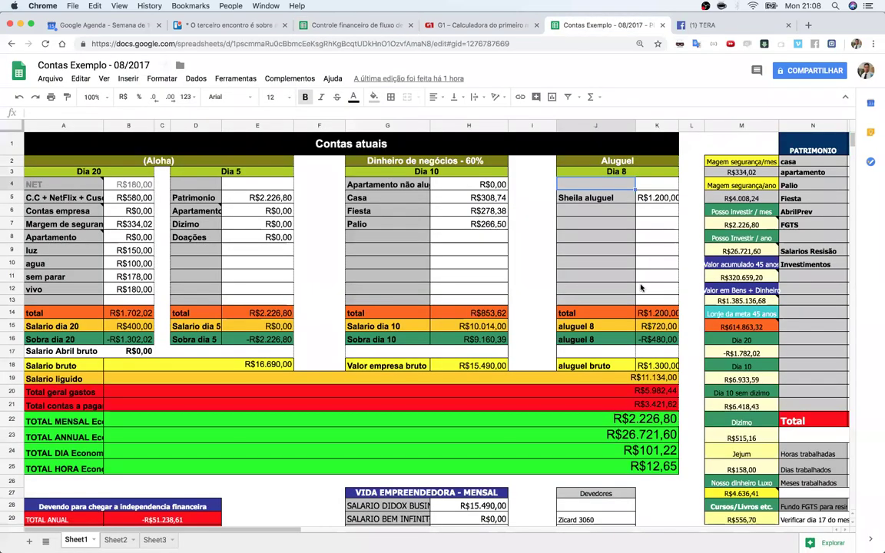
pyautogui.press('super+plus')
pyautogui.press('super+plus')
pyautogui.hscroll(15, 641, 288)
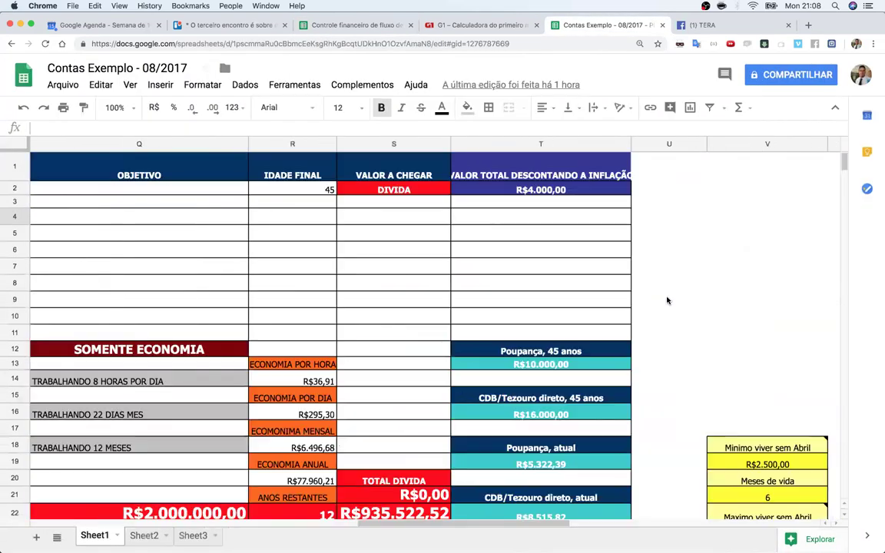
pyautogui.scroll(-5, 667, 301)
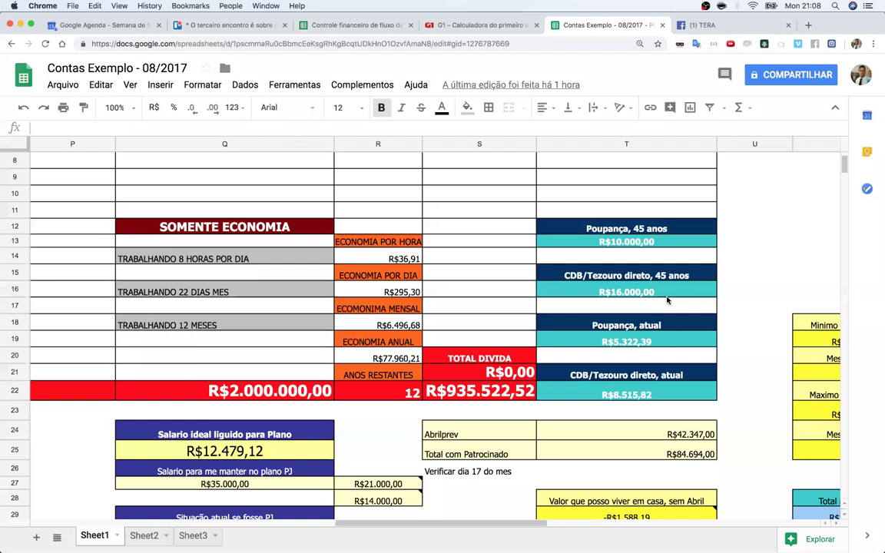
pyautogui.hscroll(-5, 589, 381)
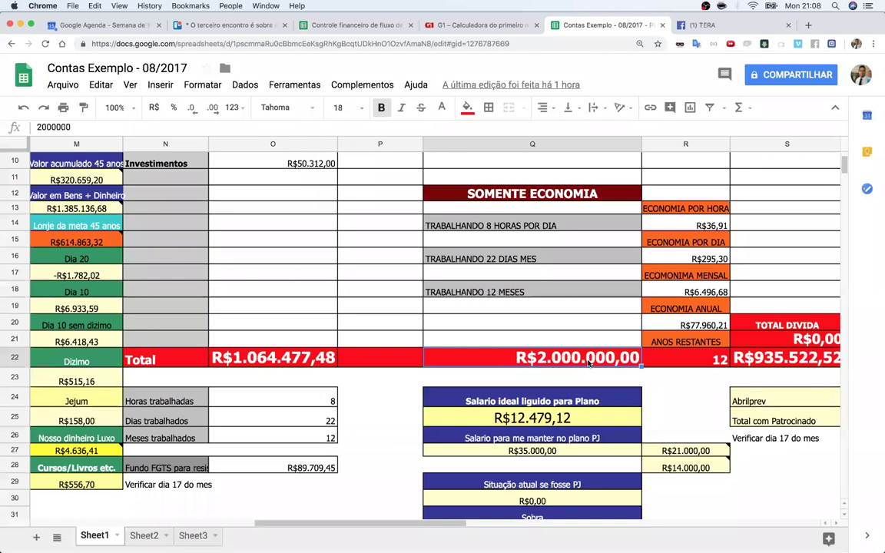
pyautogui.hscroll(2, 599, 363)
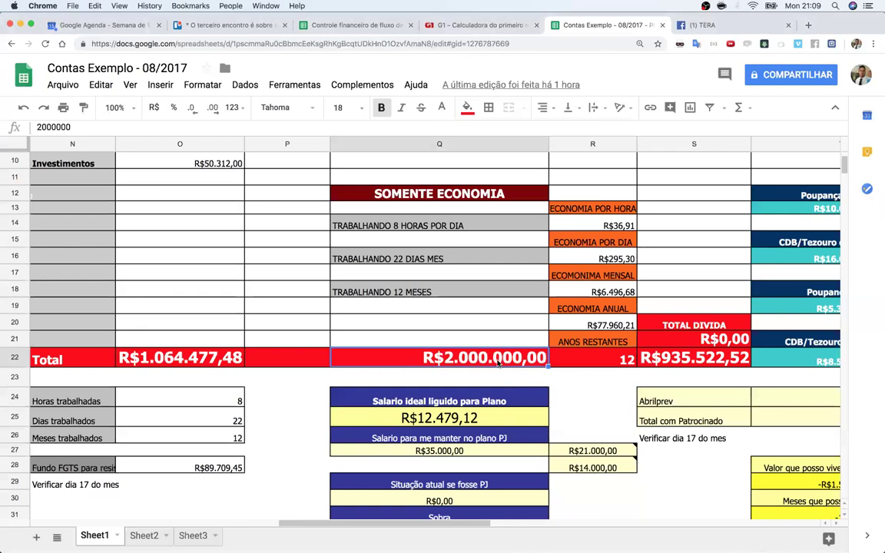
pyautogui.hscroll(2, 538, 376)
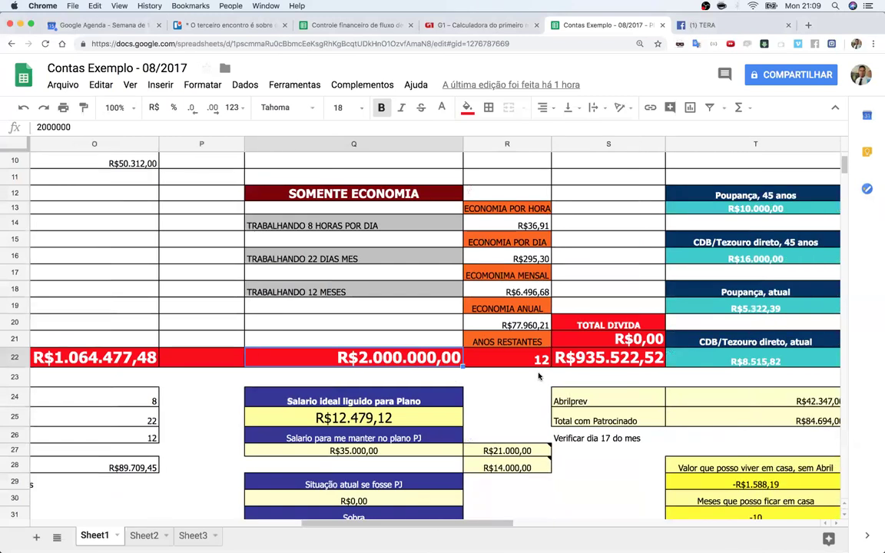
pyautogui.hscroll(2, 492, 344)
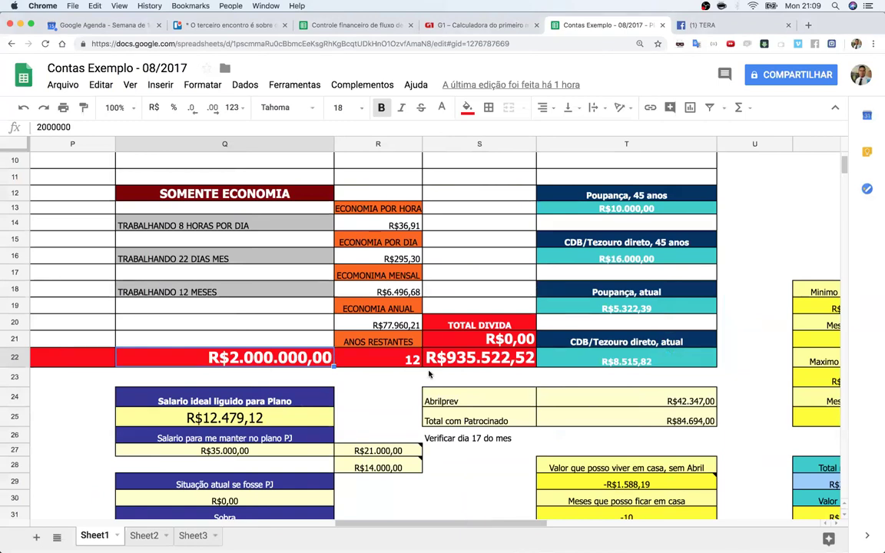
pyautogui.click(613, 261)
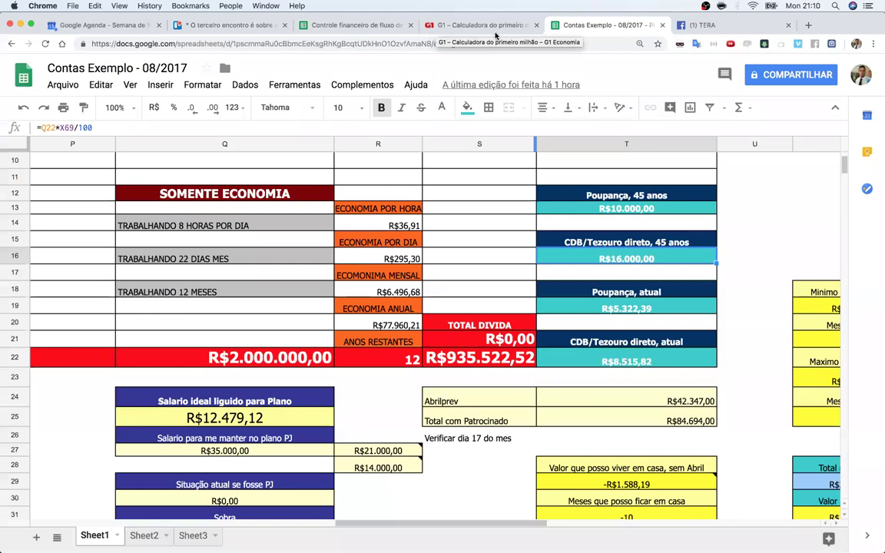
pyautogui.click(783, 229)
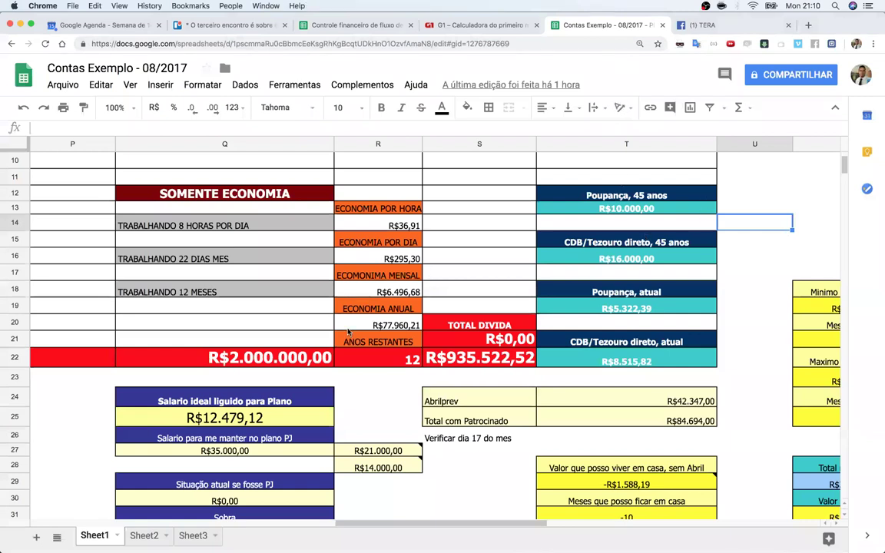
pyautogui.click(281, 366)
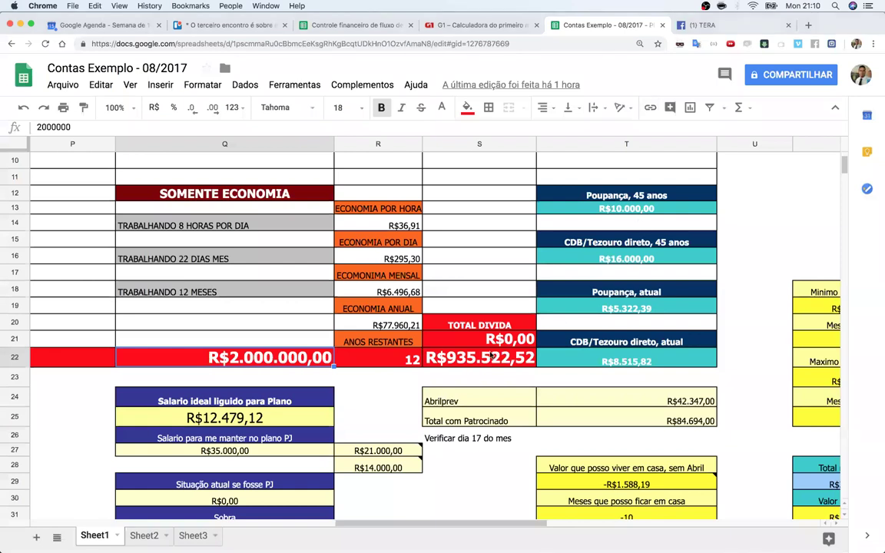
# - Compare the return formulas for Poupança and CDB/Tezouro direto, current and at 45 years, in cells T22, T19, T16 and T13
pyautogui.click(615, 358)
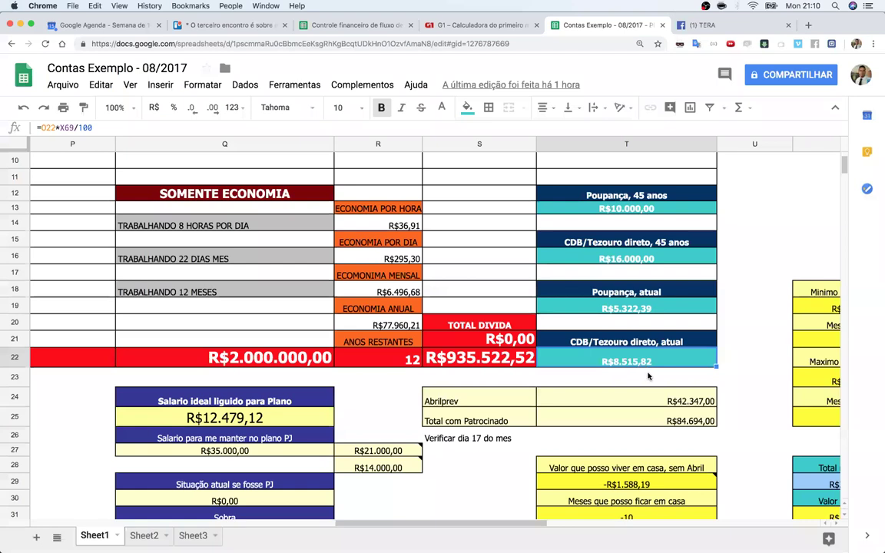
pyautogui.click(641, 310)
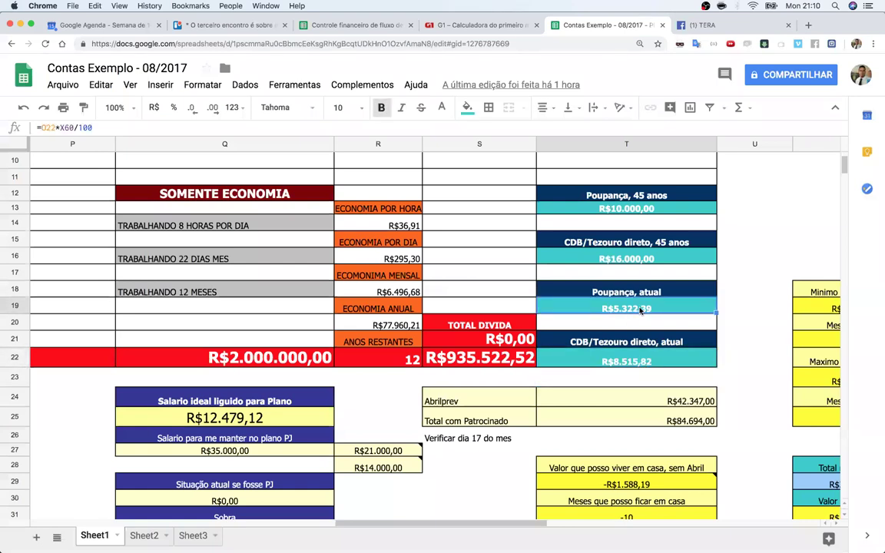
pyautogui.click(627, 260)
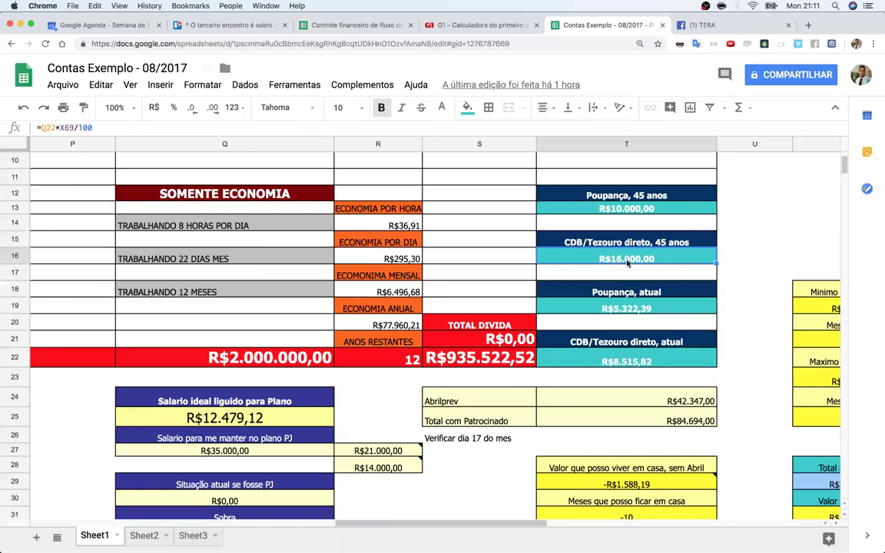
pyautogui.click(632, 271)
pyautogui.click(627, 261)
pyautogui.click(620, 211)
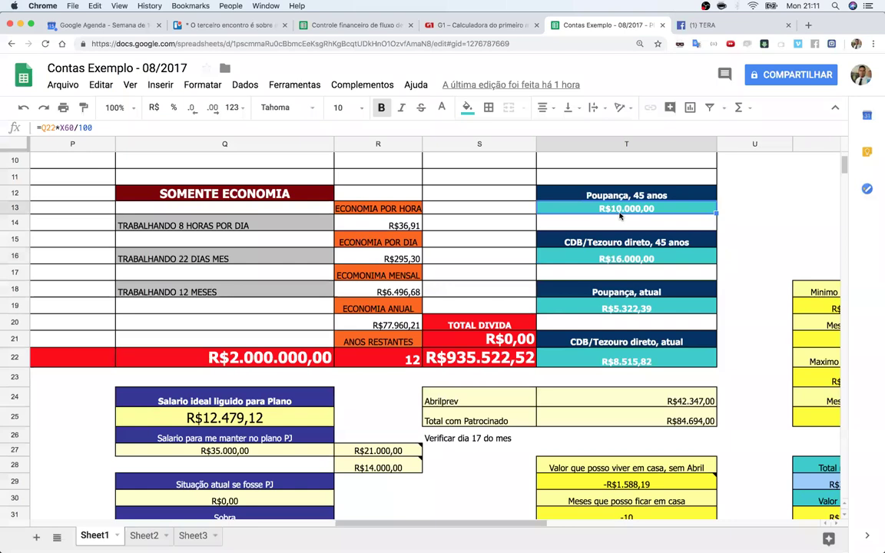
pyautogui.click(630, 262)
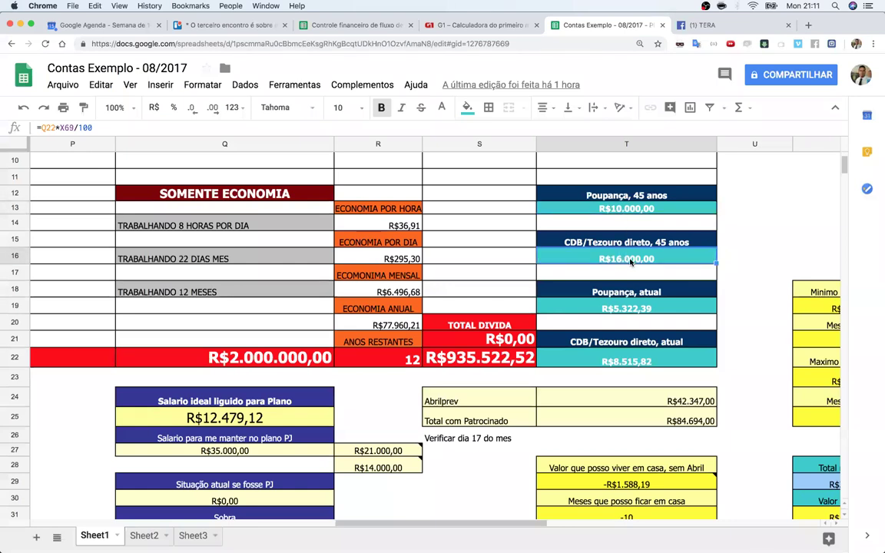
pyautogui.click(619, 212)
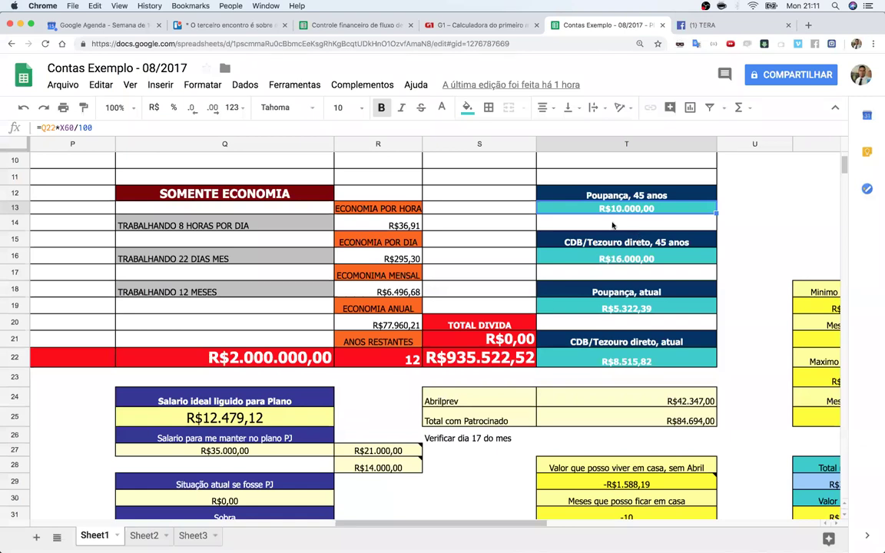
# - Switch to the Controle financeiro de fluxo de caixa spreadsheet and enter the label FGC in cell E56
pyautogui.click(326, 23)
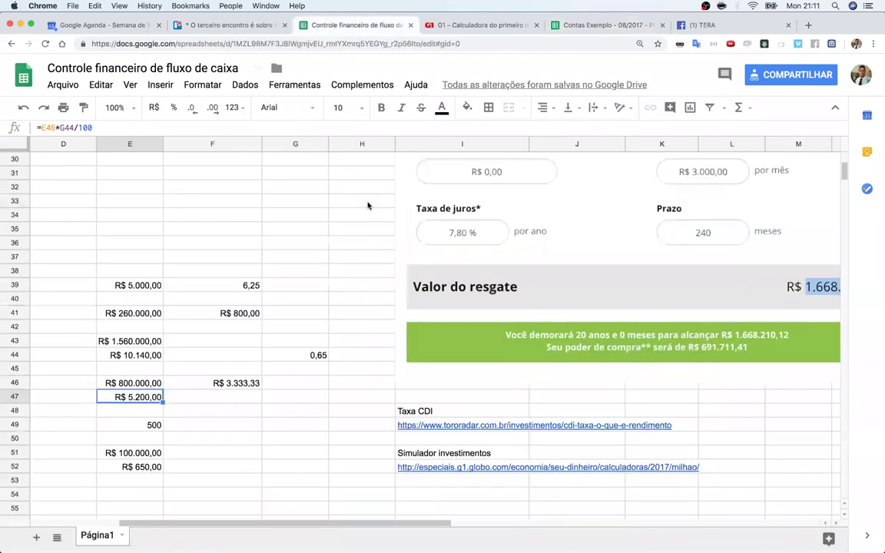
pyautogui.hscroll(-3, 347, 323)
pyautogui.scroll(-2, 347, 323)
pyautogui.scroll(-5, 347, 324)
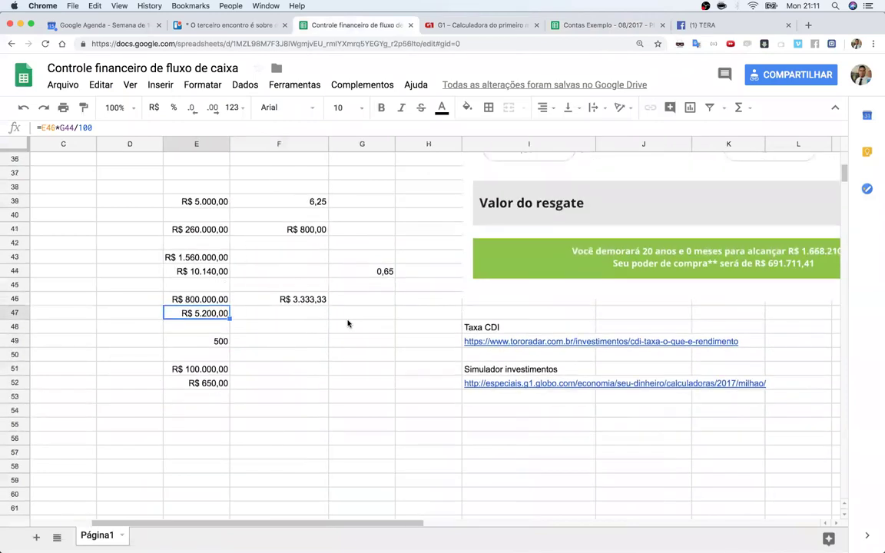
pyautogui.click(277, 424)
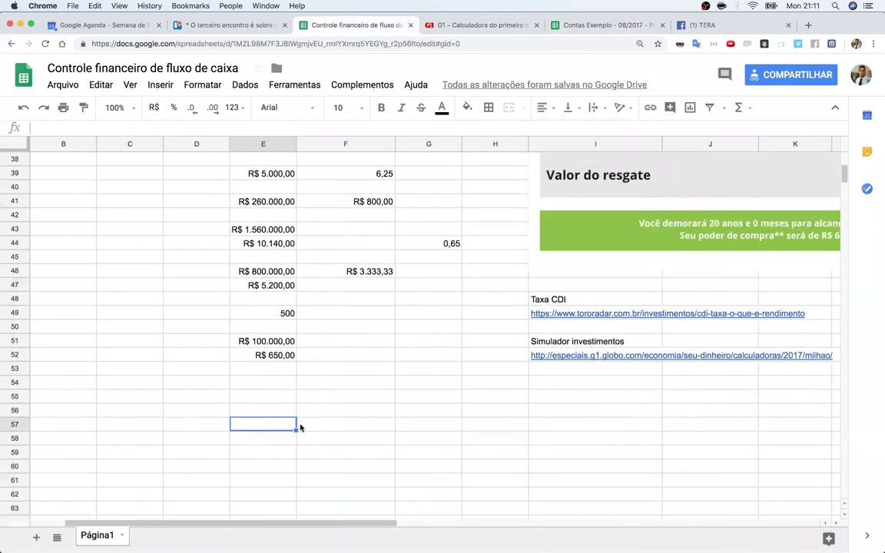
pyautogui.click(551, 303)
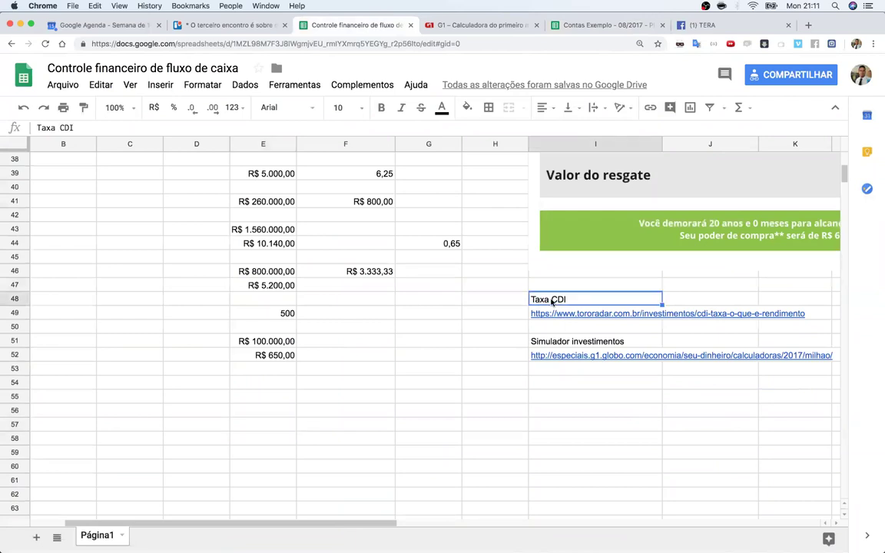
pyautogui.click(269, 412)
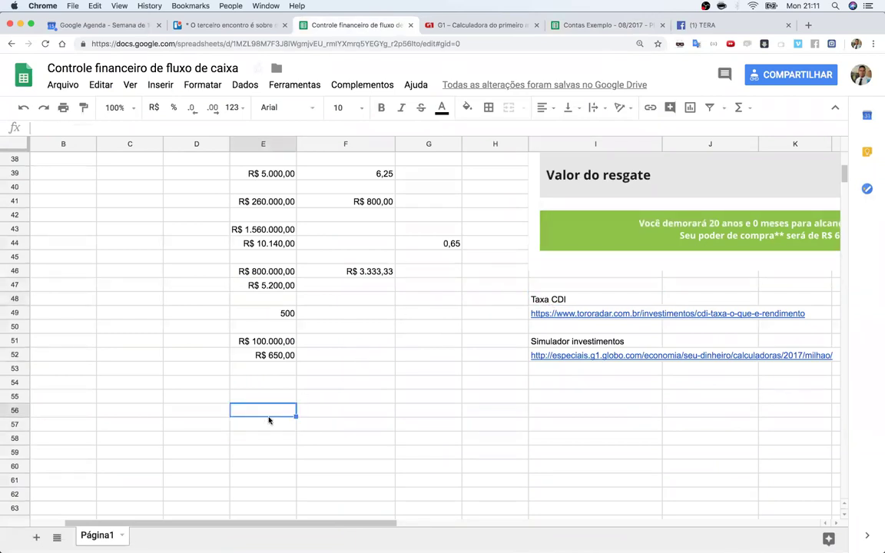
pyautogui.write('FGC')
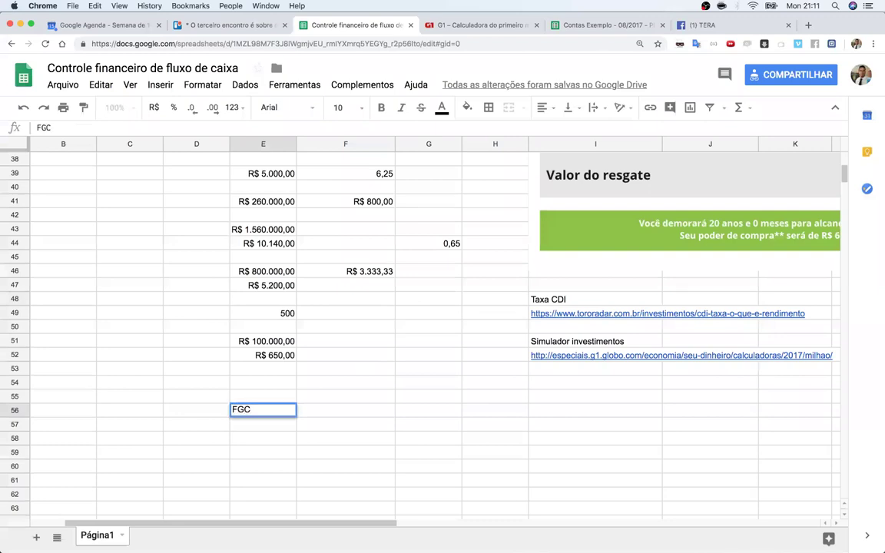
pyautogui.press('Return')
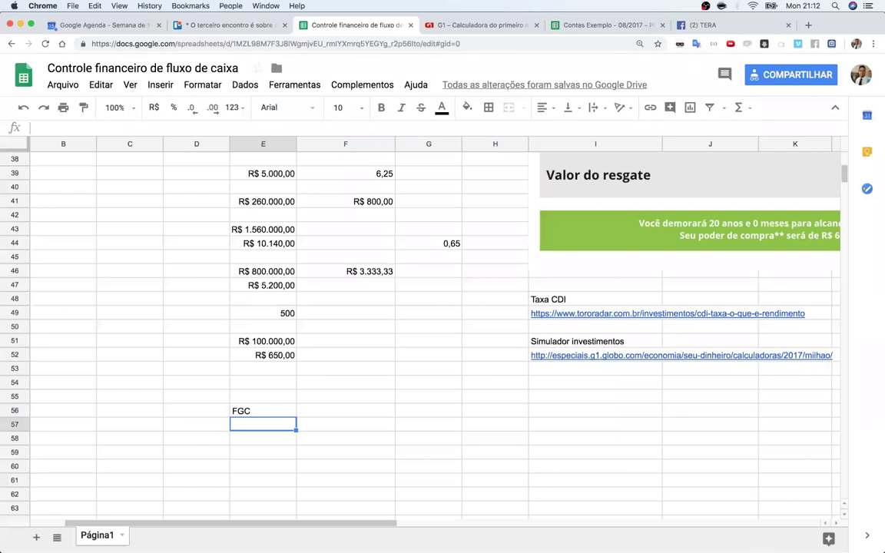
# - Enter 250000 in cell E57 below the FGC label and format it as R$ currency
pyautogui.write('250')
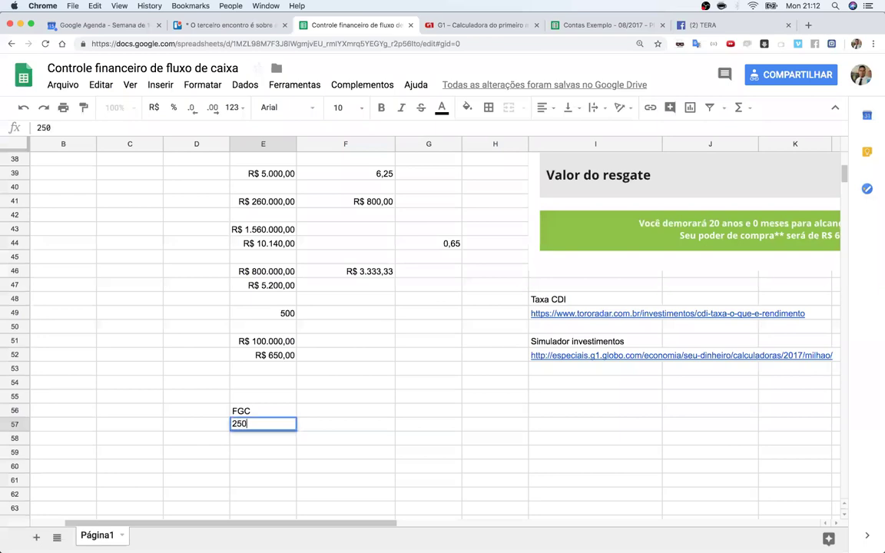
pyautogui.write('000')
pyautogui.press('Return')
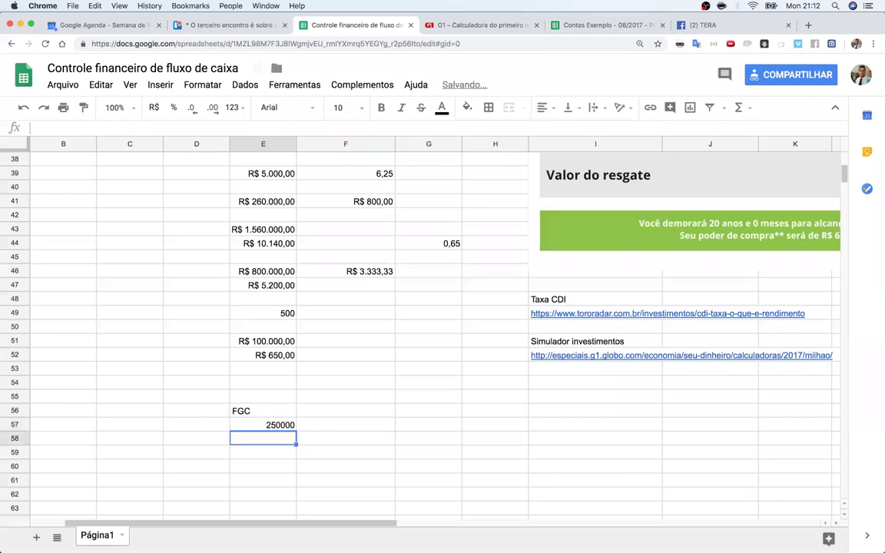
pyautogui.click(272, 425)
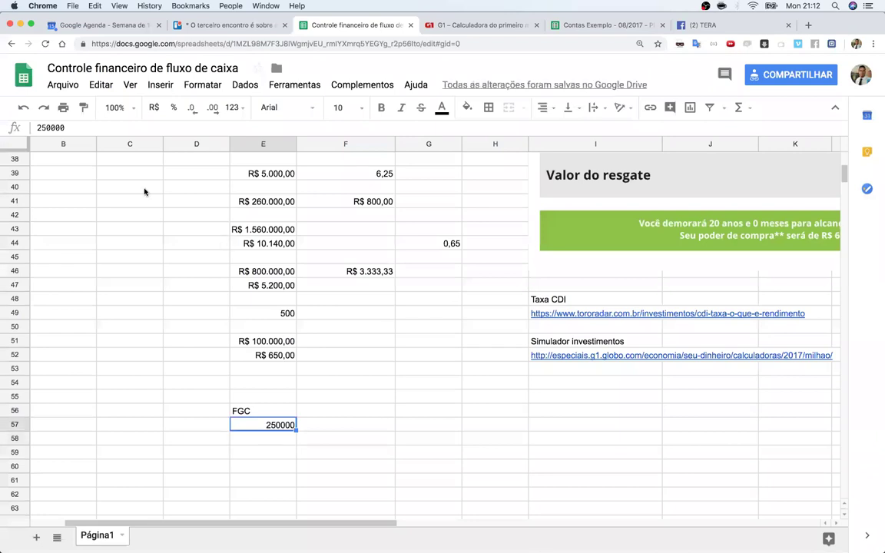
pyautogui.click(154, 108)
# - Review the second example's amount in E46 against the FGC label and limit in E56 and E57
pyautogui.click(261, 271)
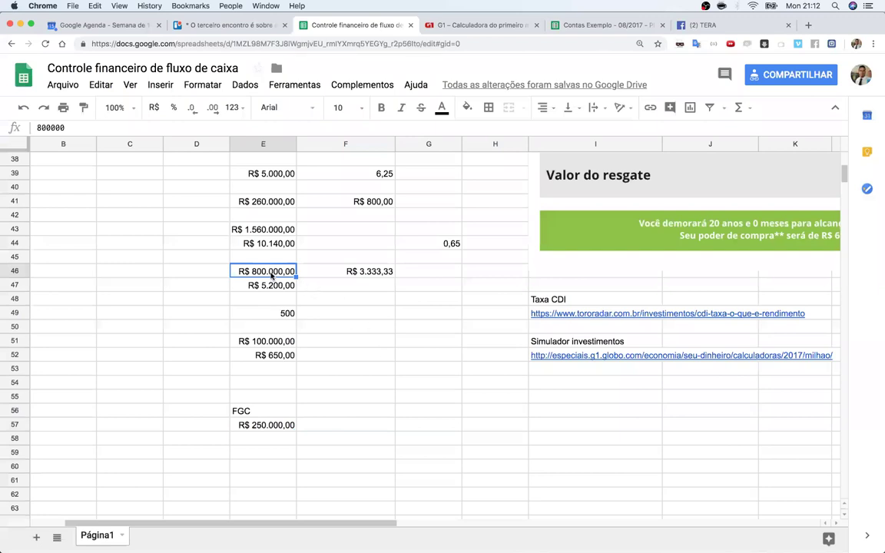
pyautogui.click(270, 430)
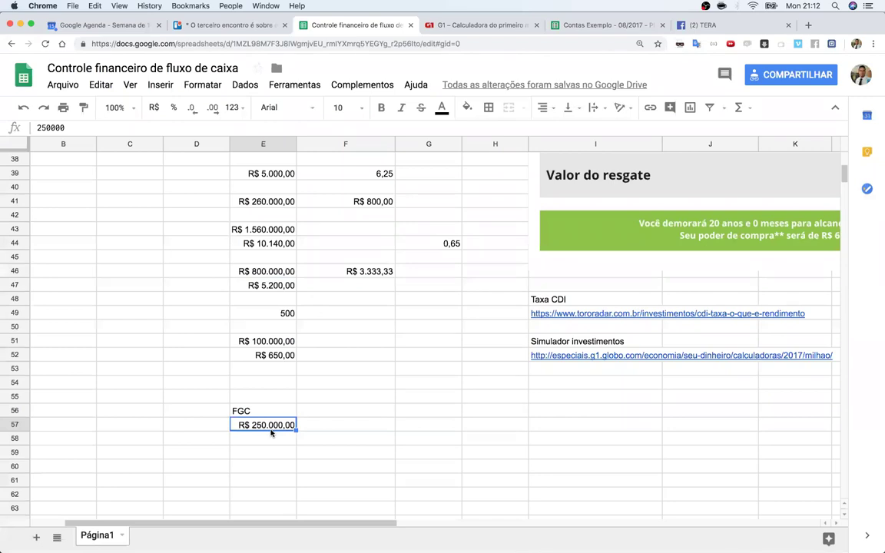
pyautogui.click(256, 411)
pyautogui.click(268, 427)
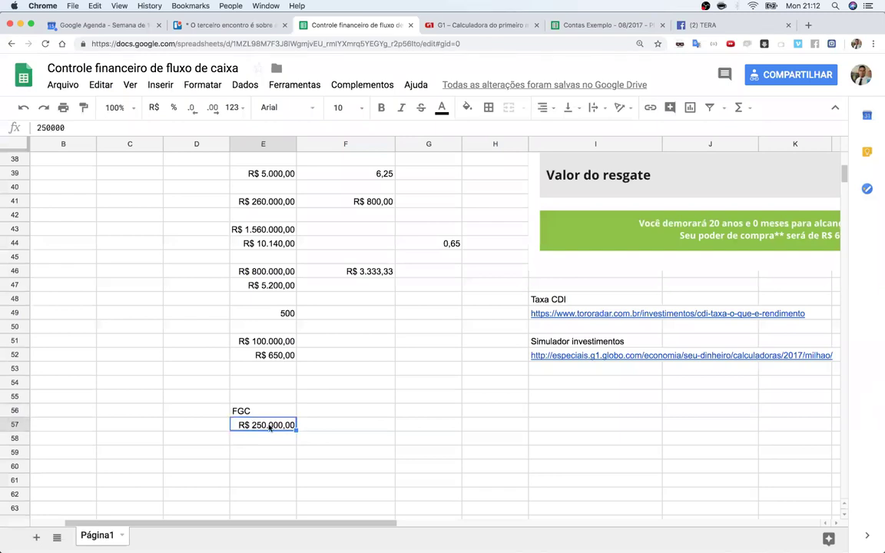
pyautogui.click(264, 413)
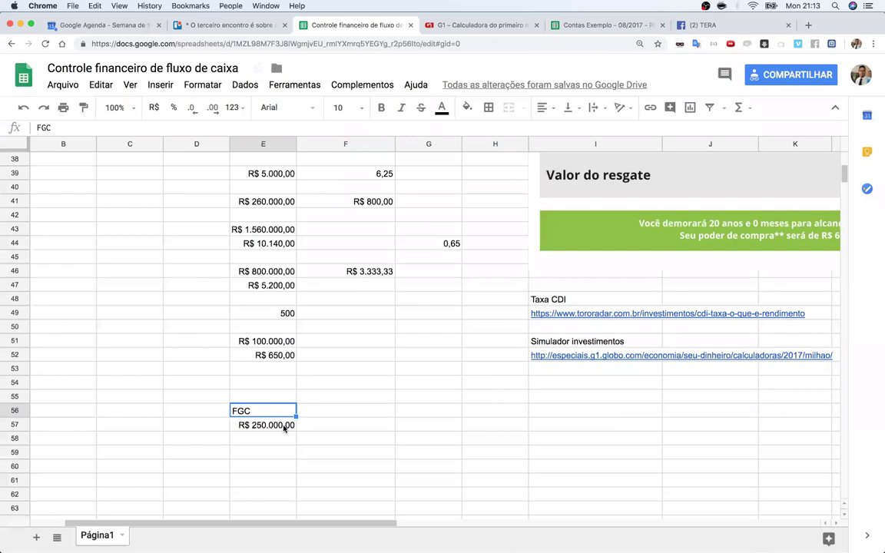
pyautogui.click(272, 428)
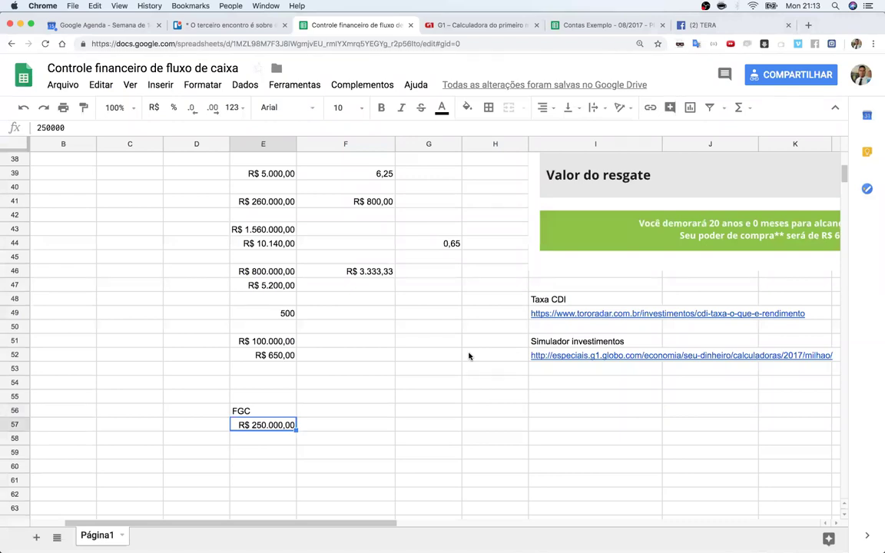
pyautogui.press('Up')
pyautogui.click(281, 432)
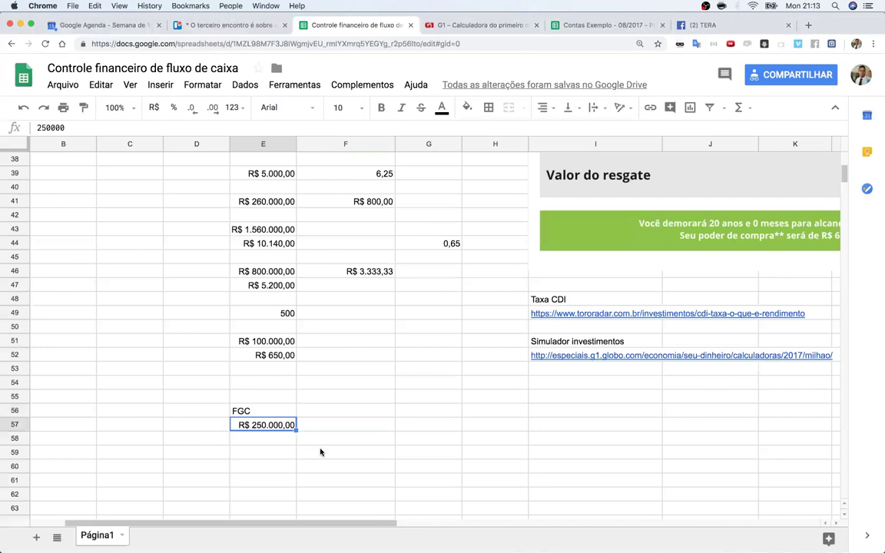
pyautogui.press('super+t')
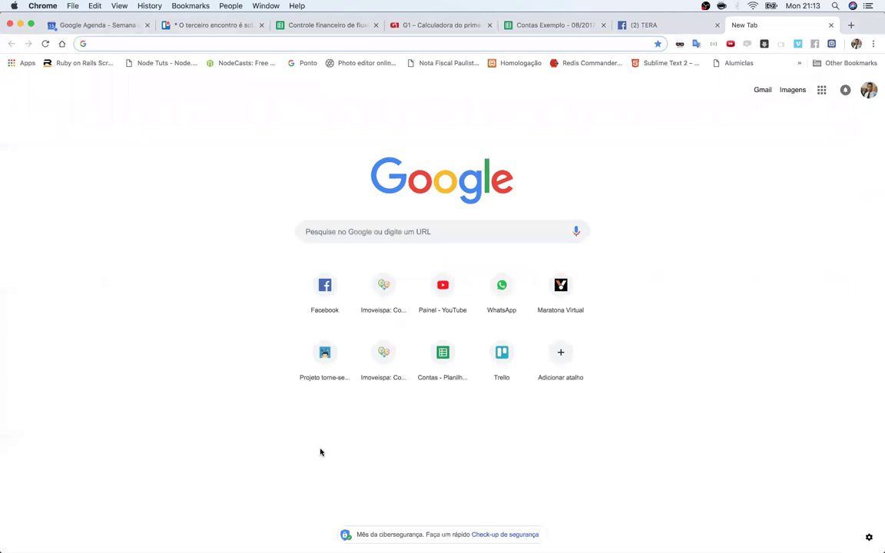
pyautogui.write('eay')
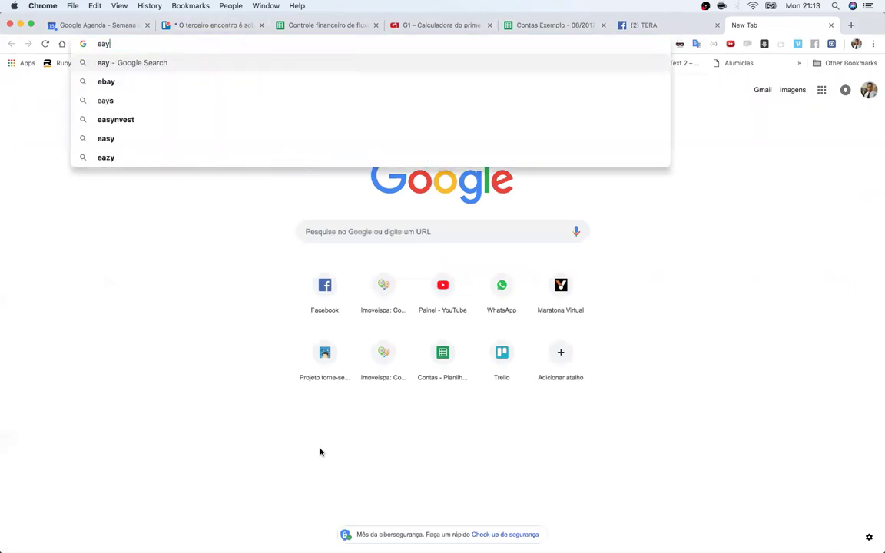
pyautogui.press('BackSpace')
pyautogui.press('BackSpace')
pyautogui.press('Down')
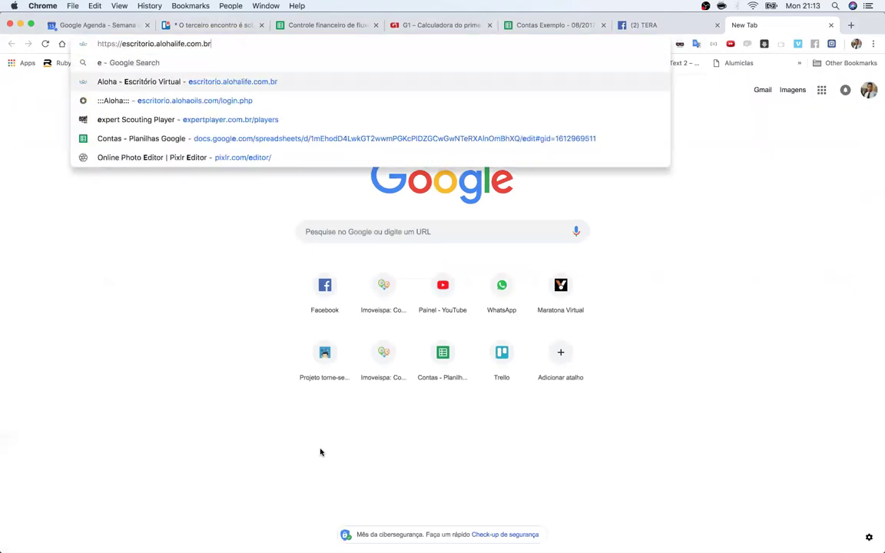
pyautogui.press('BackSpace')
pyautogui.press('BackSpace')
pyautogui.press('super+a')
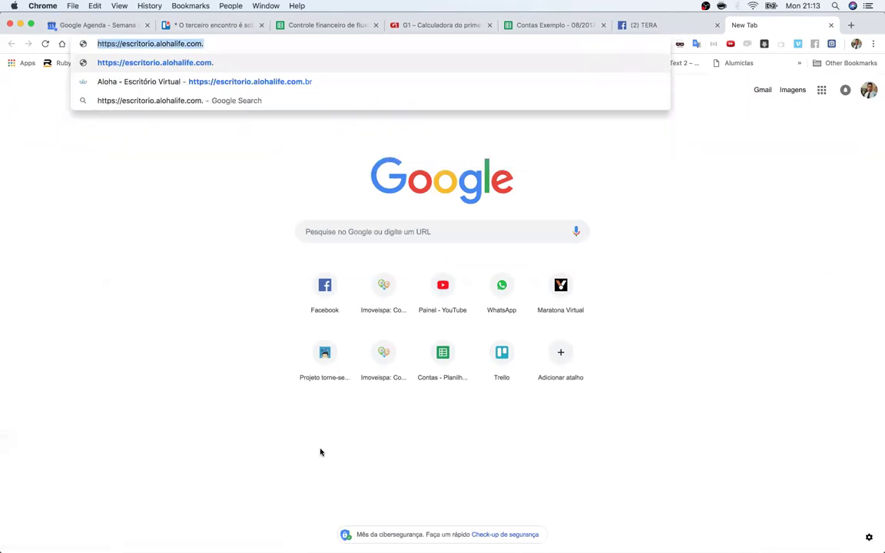
pyautogui.write('ea')
pyautogui.press('Return')
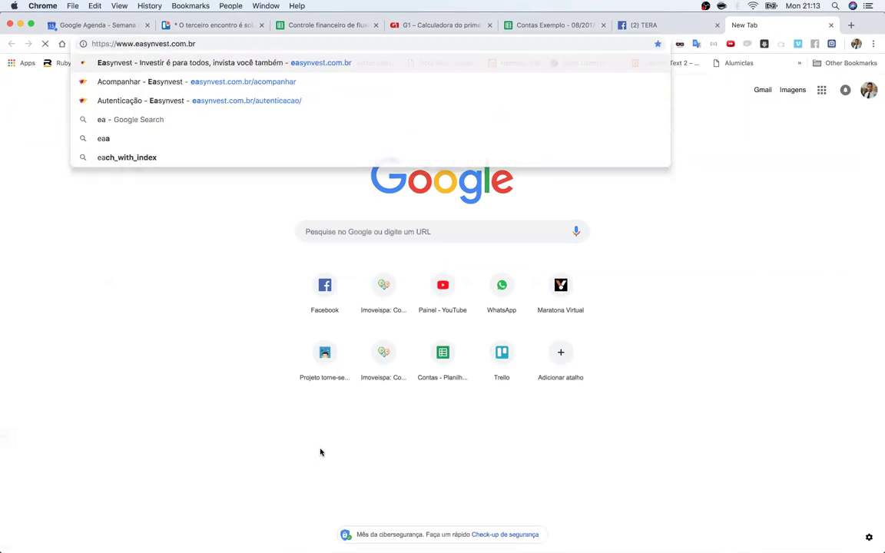
# - Open the rico.vc website in another new browser tab
pyautogui.press('super+t')
pyautogui.write('ric')
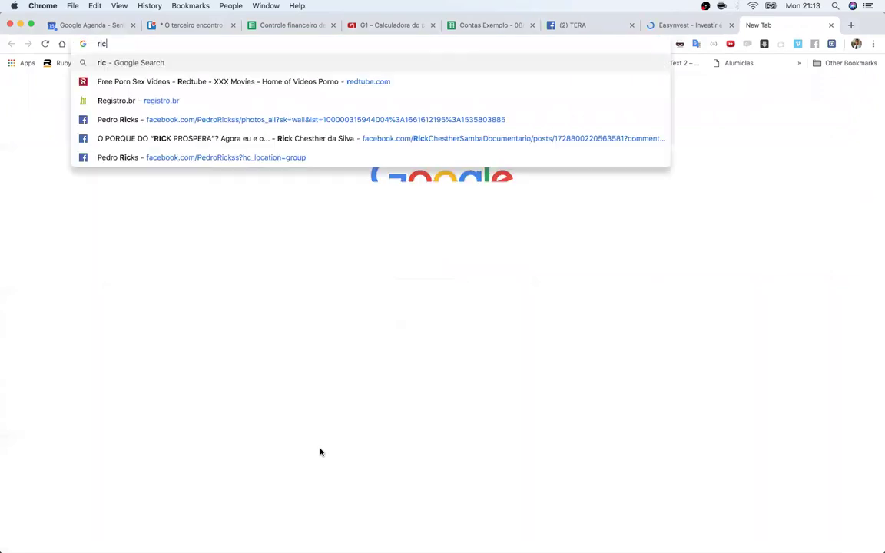
pyautogui.write('o.v')
pyautogui.press('BackSpace')
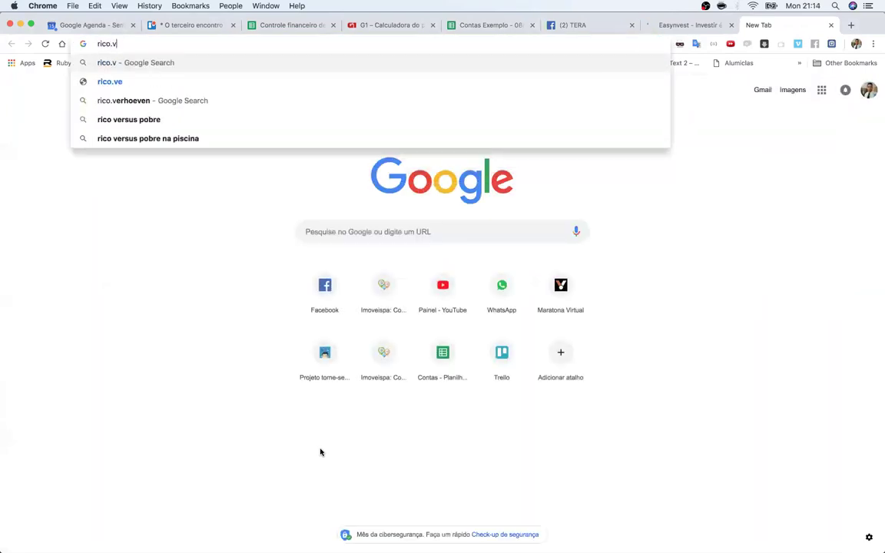
pyautogui.write('c')
pyautogui.press('Return')
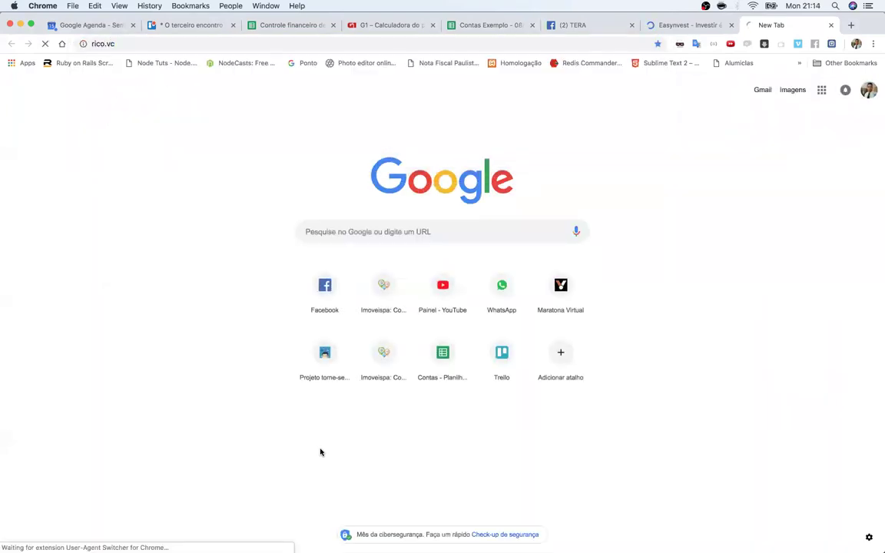
# - Search the web in a new tab for "touro inestimentos" and open the Toro Radar website
pyautogui.press('super+t')
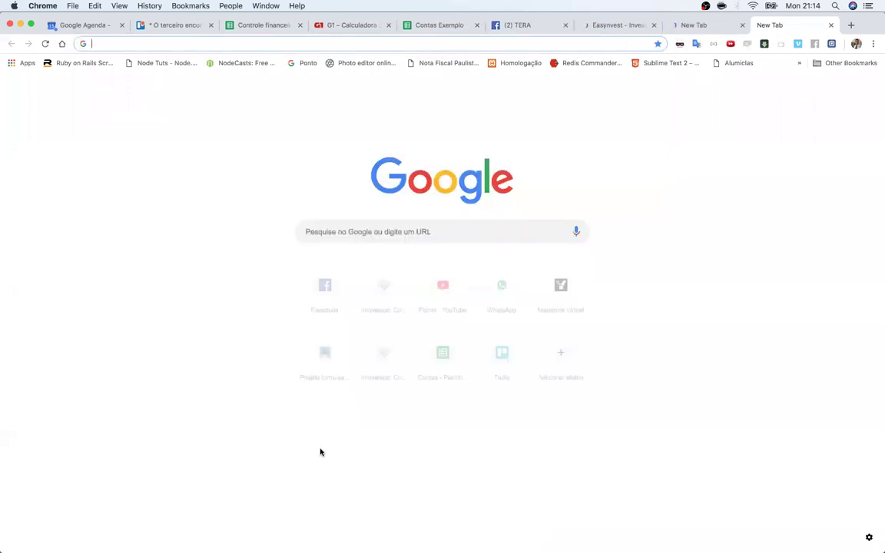
pyautogui.write('tou')
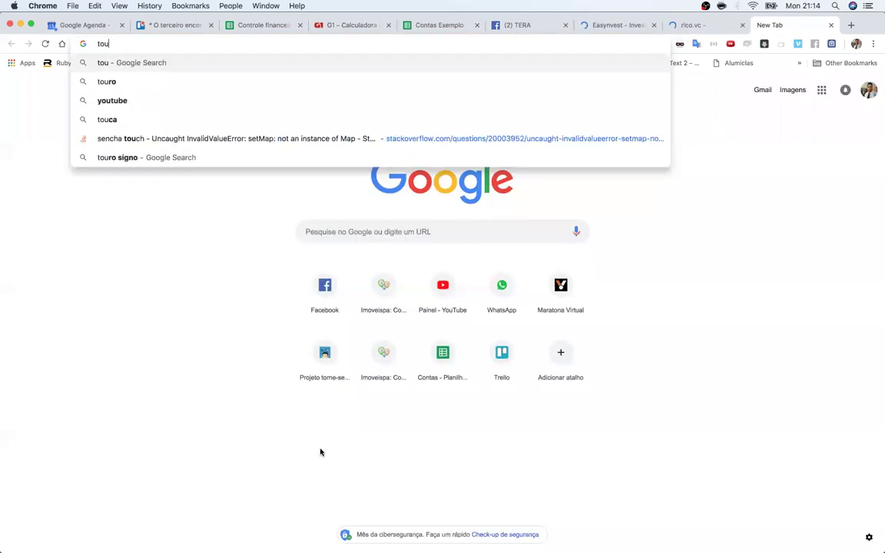
pyautogui.press('BackSpace')
pyautogui.press('BackSpace')
pyautogui.press('BackSpace')
pyautogui.write('touri')
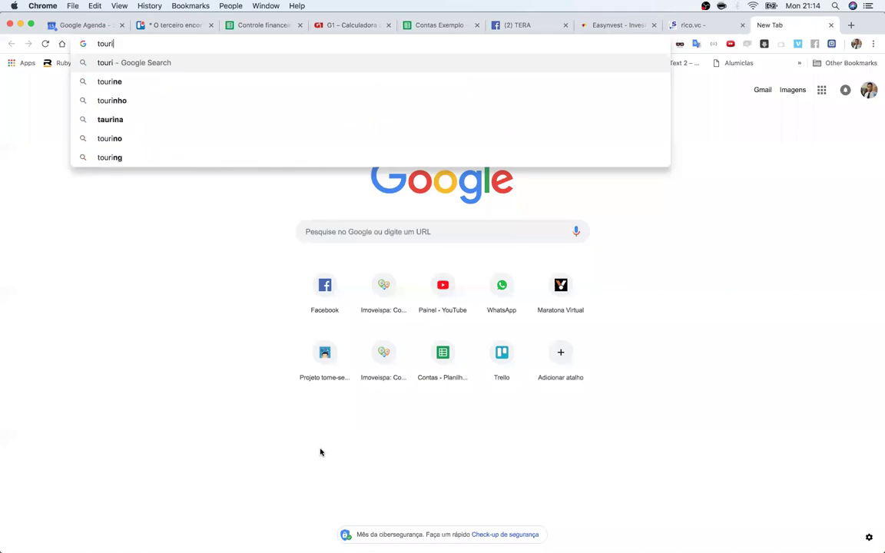
pyautogui.press('BackSpace')
pyautogui.write('o ')
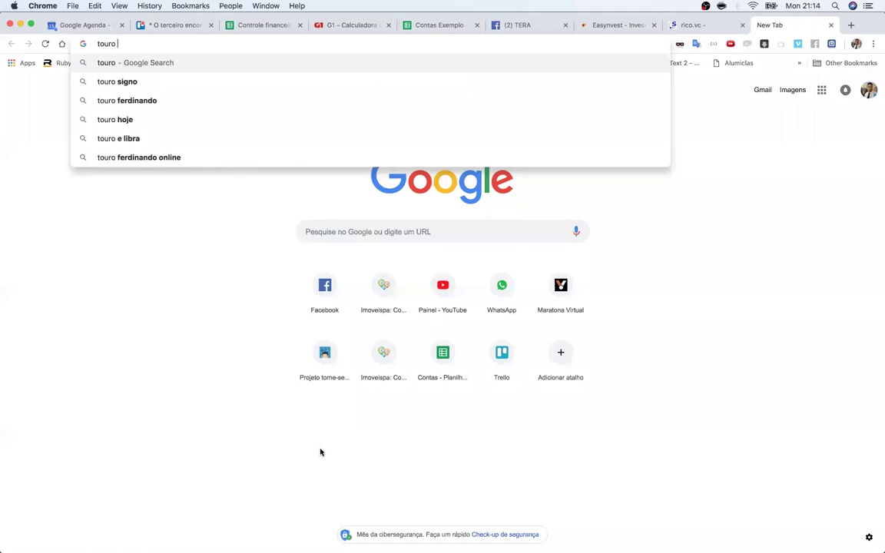
pyautogui.write('ines')
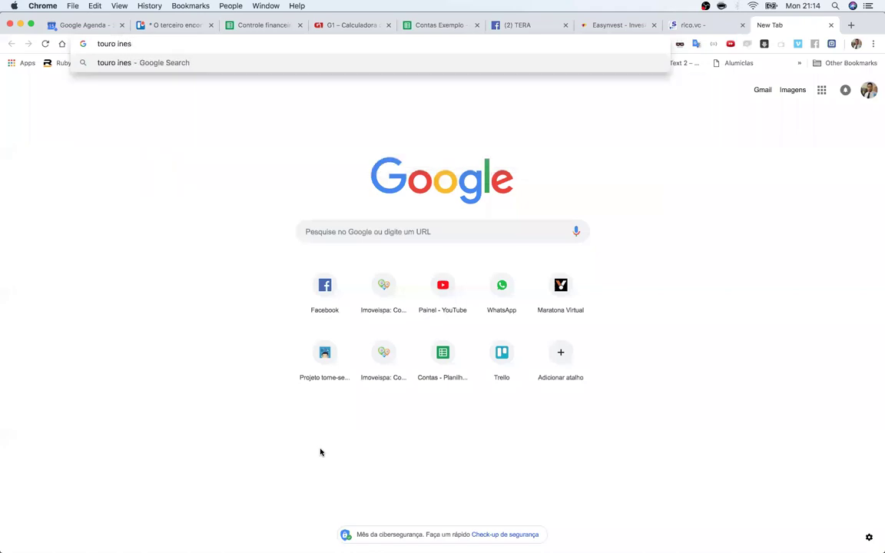
pyautogui.write('timentos')
pyautogui.press('Return')
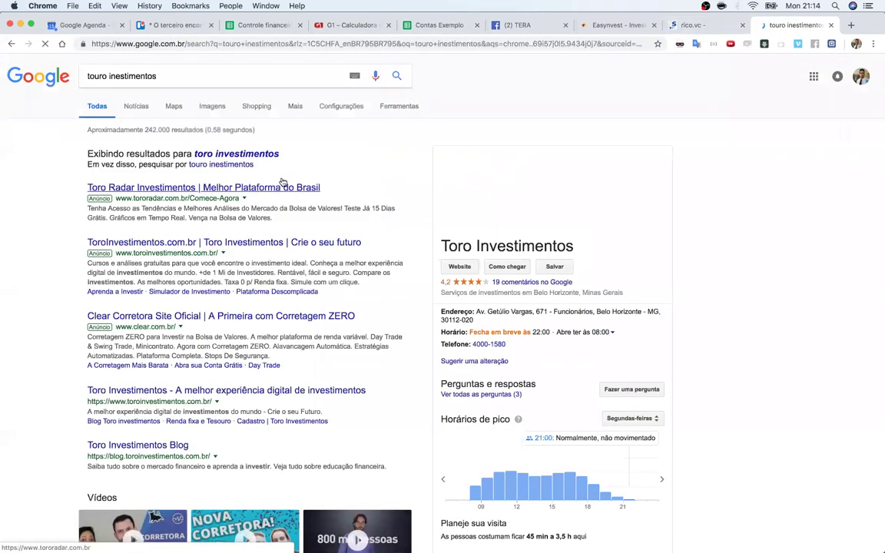
# - Check the pages loaded in the Easynvest and rico.vc tabs
pyautogui.click(613, 25)
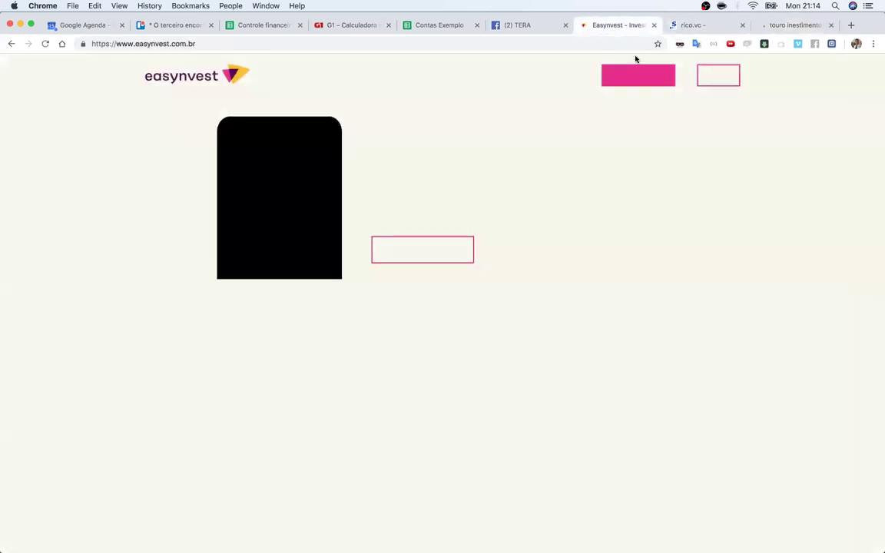
pyautogui.click(709, 27)
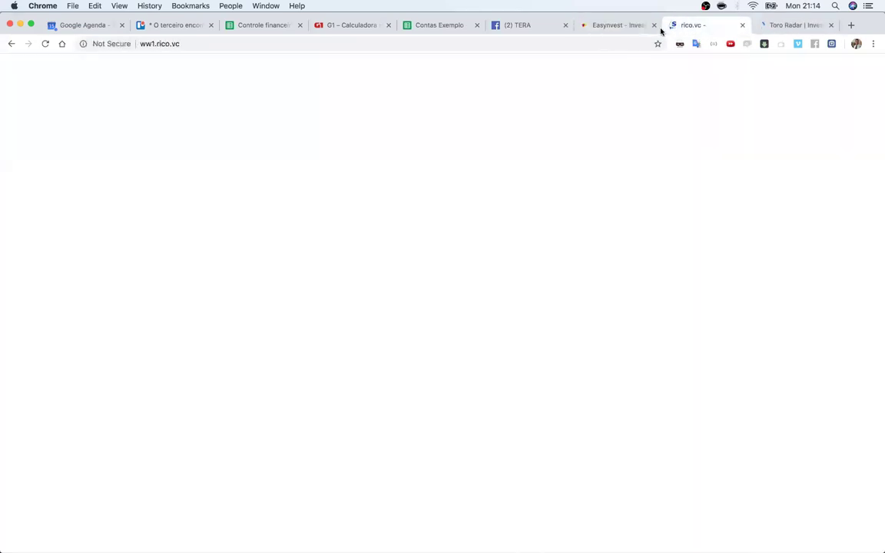
pyautogui.click(626, 25)
pyautogui.click(695, 25)
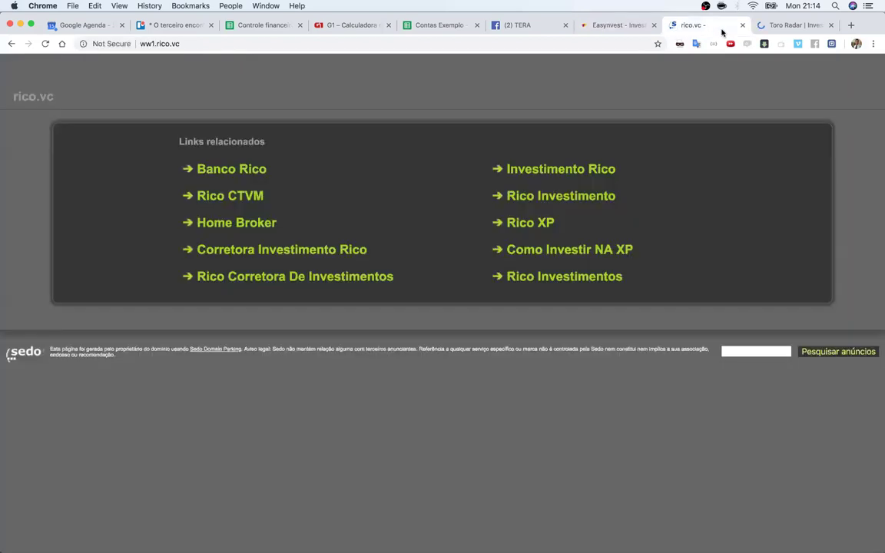
pyautogui.click(175, 44)
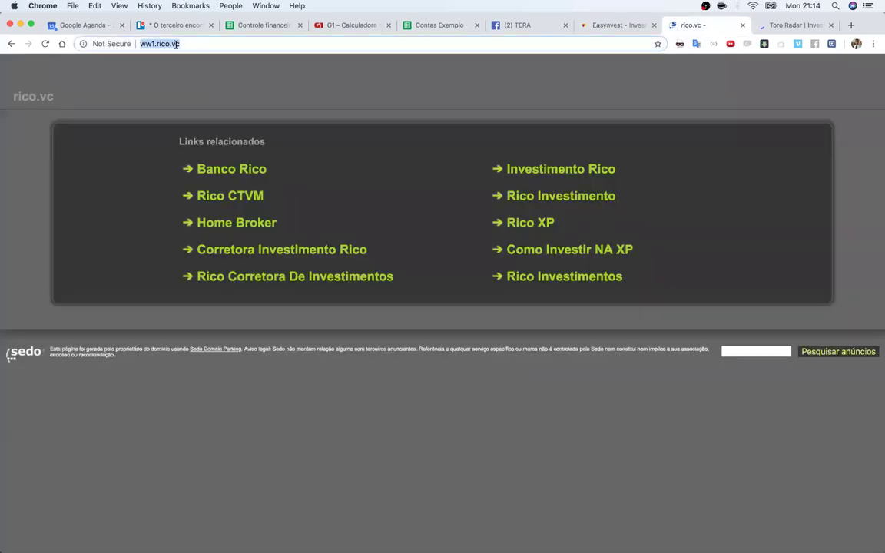
pyautogui.write('rico investim')
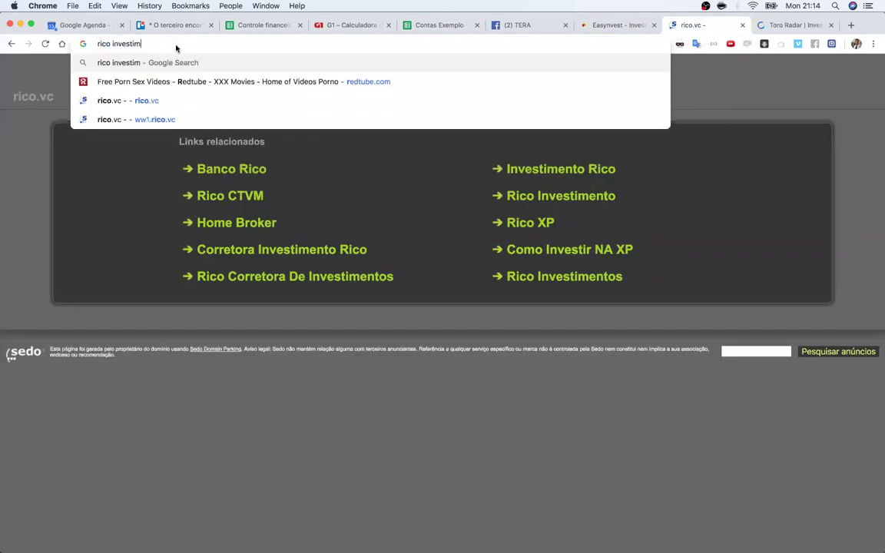
pyautogui.write('entos')
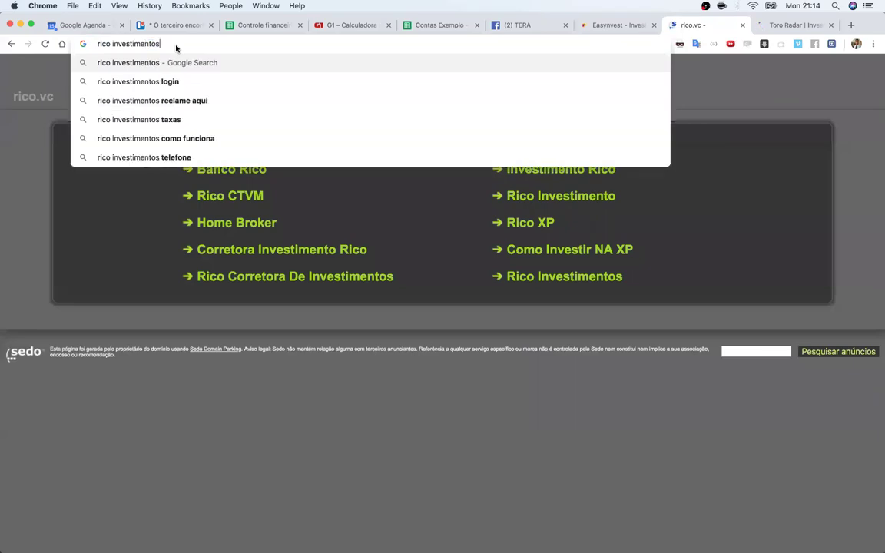
pyautogui.press('Return')
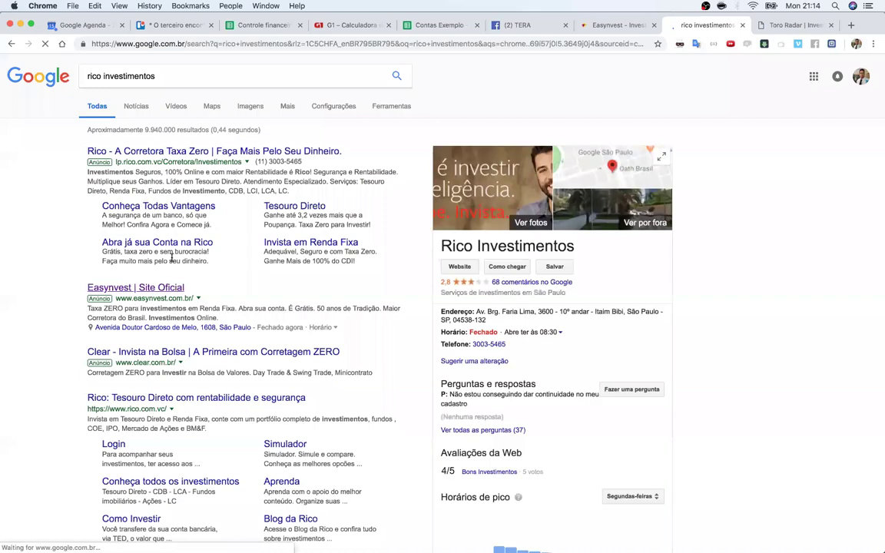
pyautogui.click(211, 261)
# - View the Easynvest, Rico and Toro Radar home pages in turn, ending on Easynvest
pyautogui.click(618, 24)
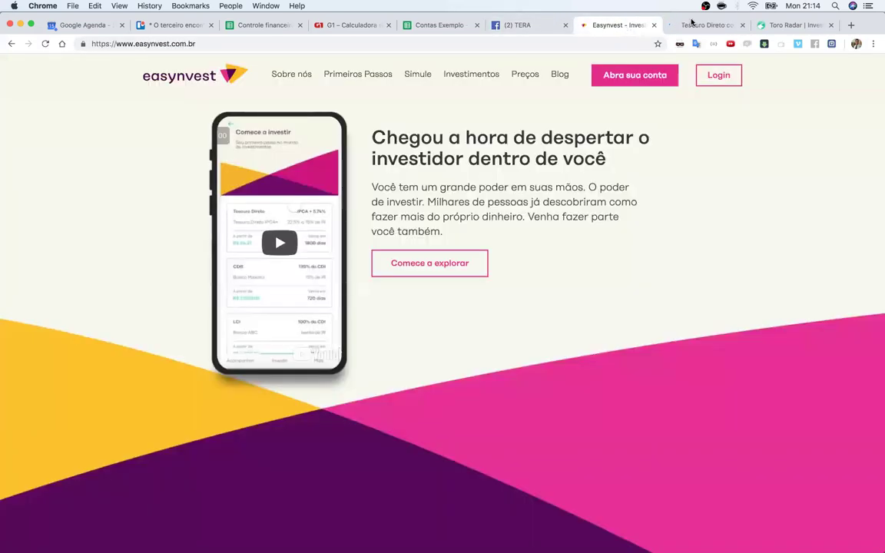
pyautogui.click(703, 24)
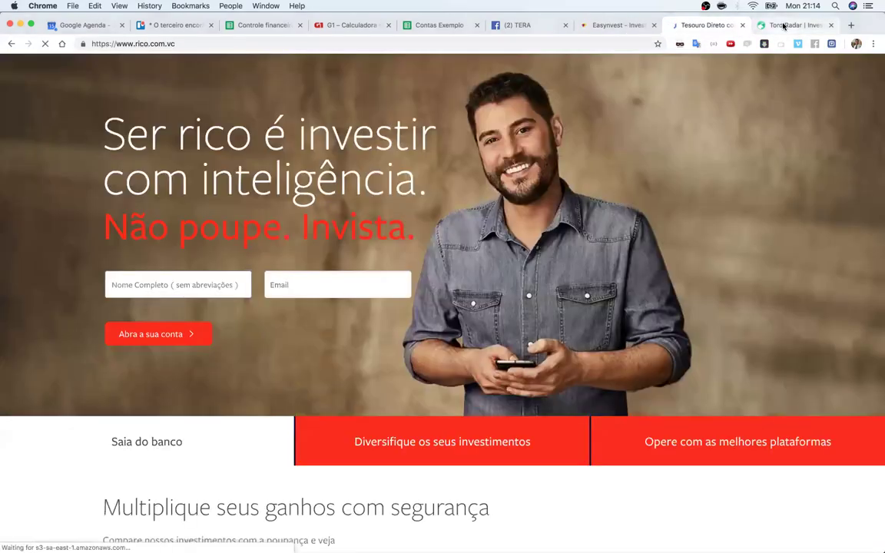
pyautogui.click(784, 25)
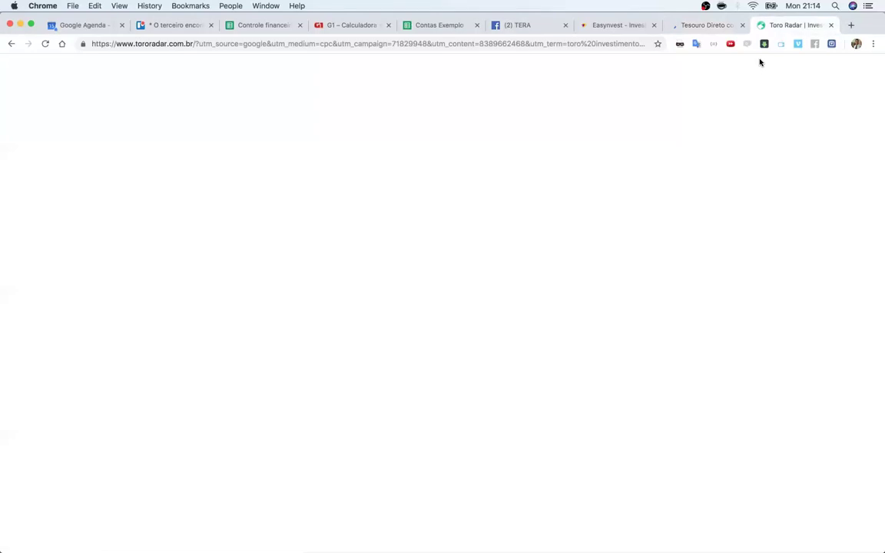
pyautogui.click(722, 27)
pyautogui.click(615, 27)
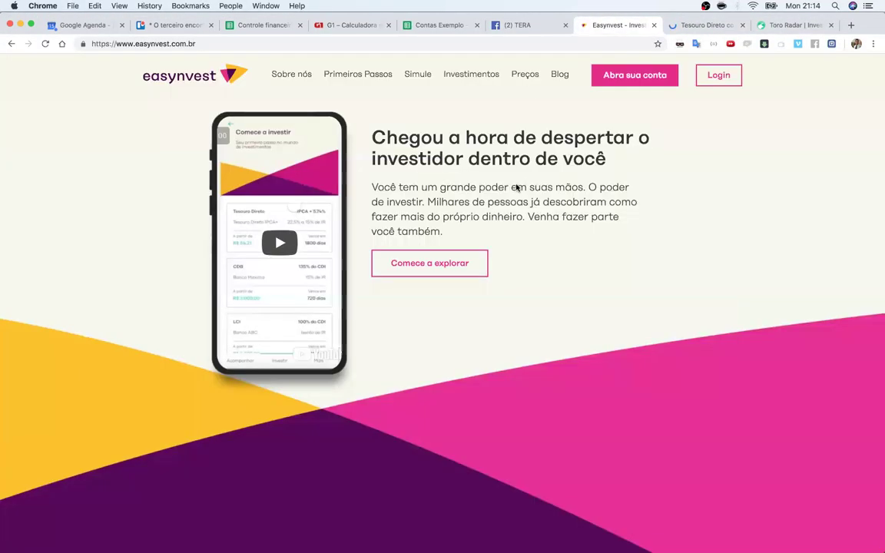
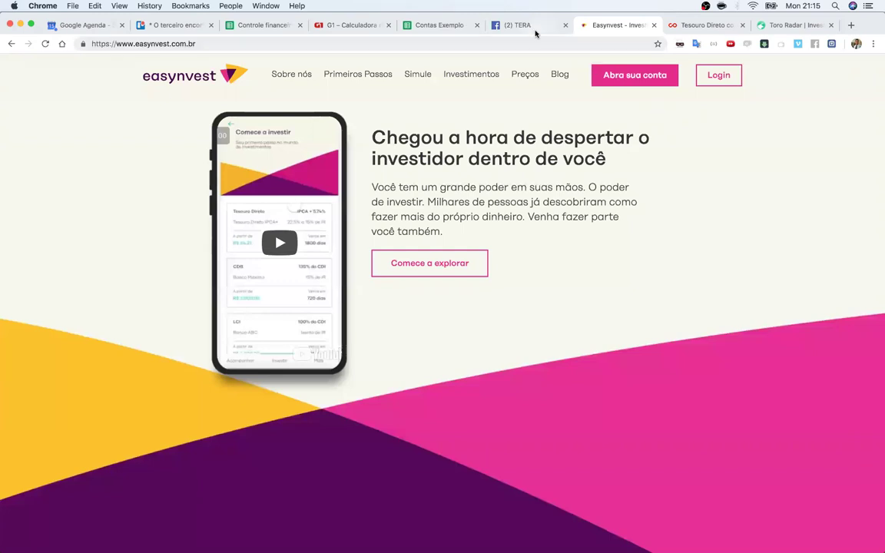
# - Return to the Controle financeiro de fluxo de caixa spreadsheet and inspect the monthly rate formula in G44
pyautogui.click(456, 37)
pyautogui.click(269, 24)
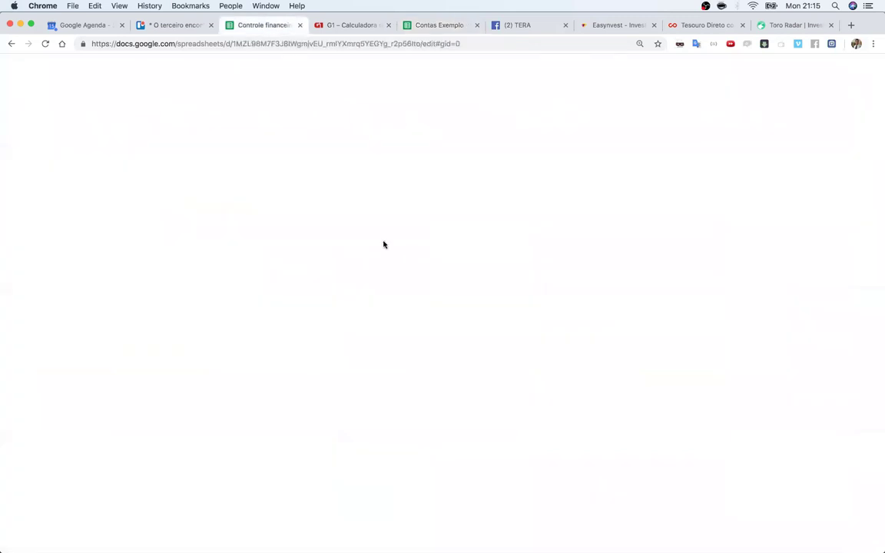
pyautogui.click(376, 372)
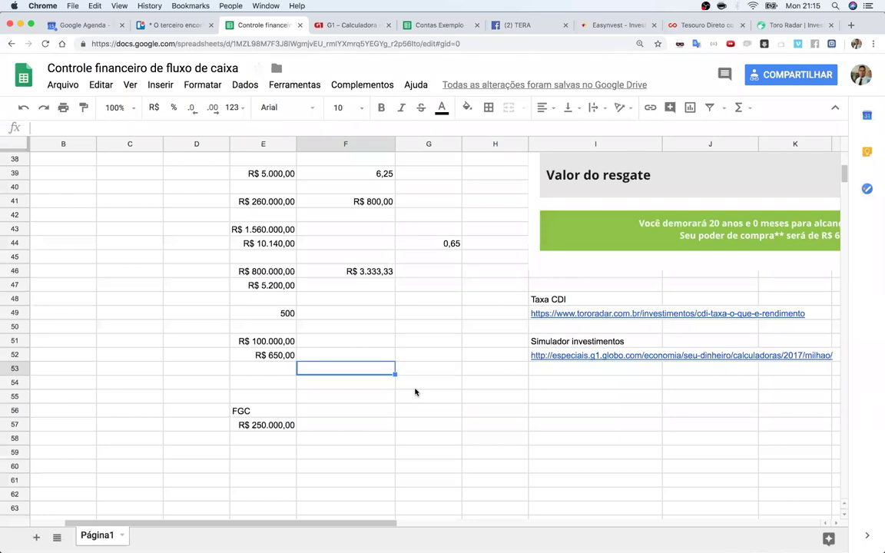
pyautogui.click(427, 243)
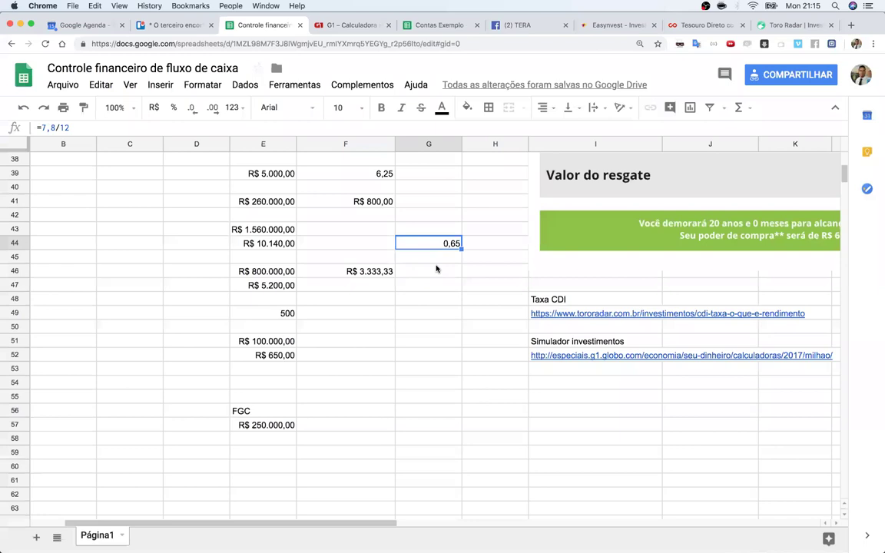
pyautogui.click(454, 318)
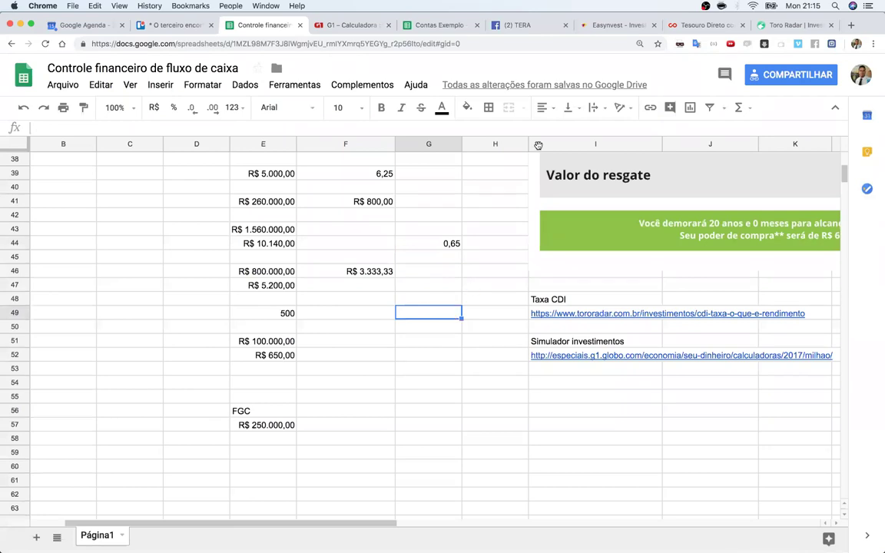
# - Revisit the open broker websites from Easynvest through Rico to Toro Radar, and return to Easynvest
pyautogui.click(628, 27)
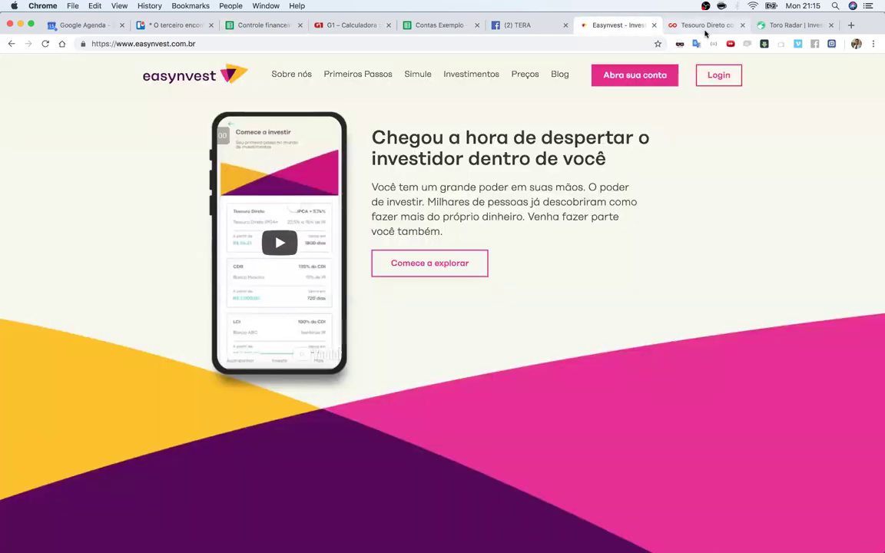
pyautogui.hotkey('ctrl', 'Tab')
pyautogui.hotkey('ctrl', 'Tab')
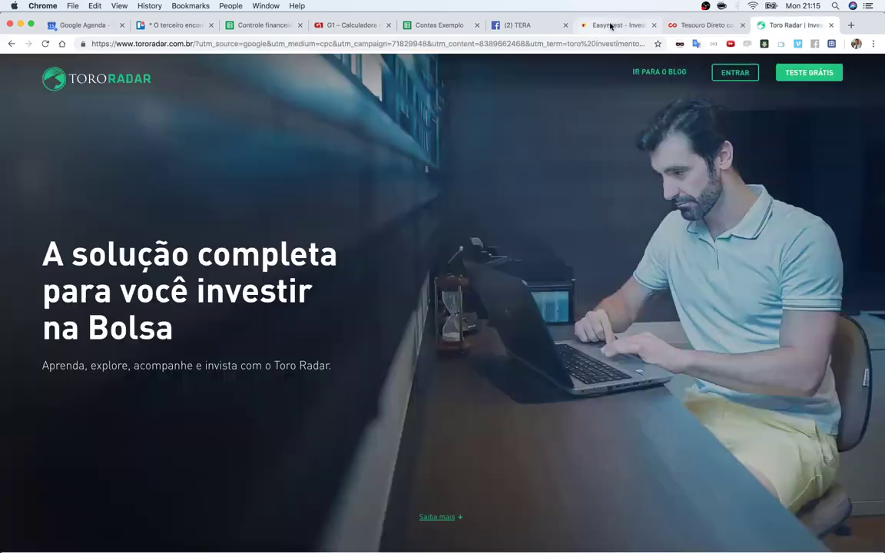
pyautogui.click(611, 27)
# - In the Controle financeiro de fluxo de caixa spreadsheet, replace the monthly rate formula in G44 with 0,90
pyautogui.hotkey('ctrl', 'shift', 'Tab')
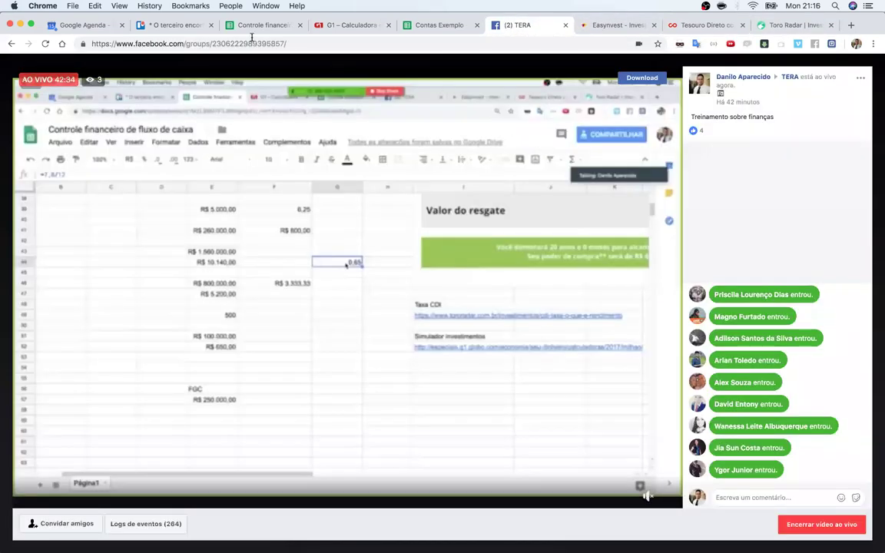
pyautogui.click(241, 26)
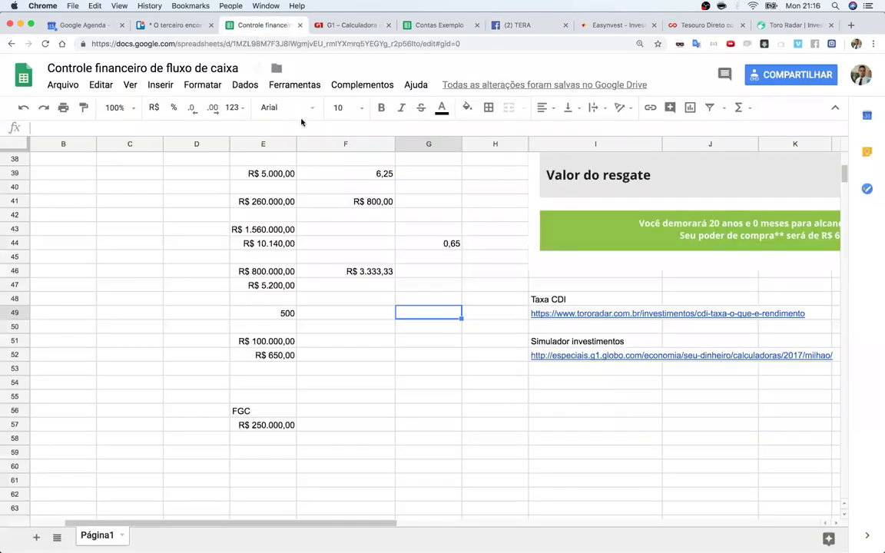
pyautogui.click(391, 254)
pyautogui.click(416, 278)
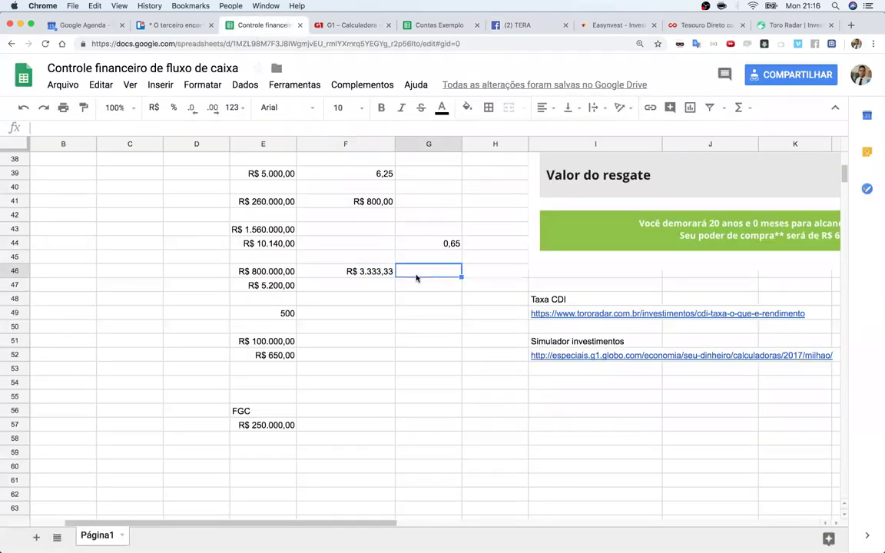
pyautogui.click(427, 314)
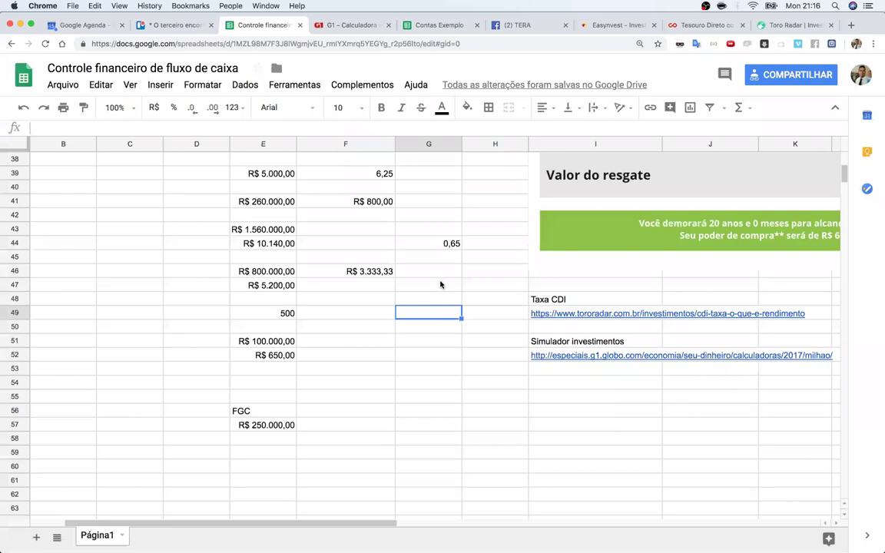
pyautogui.click(444, 239)
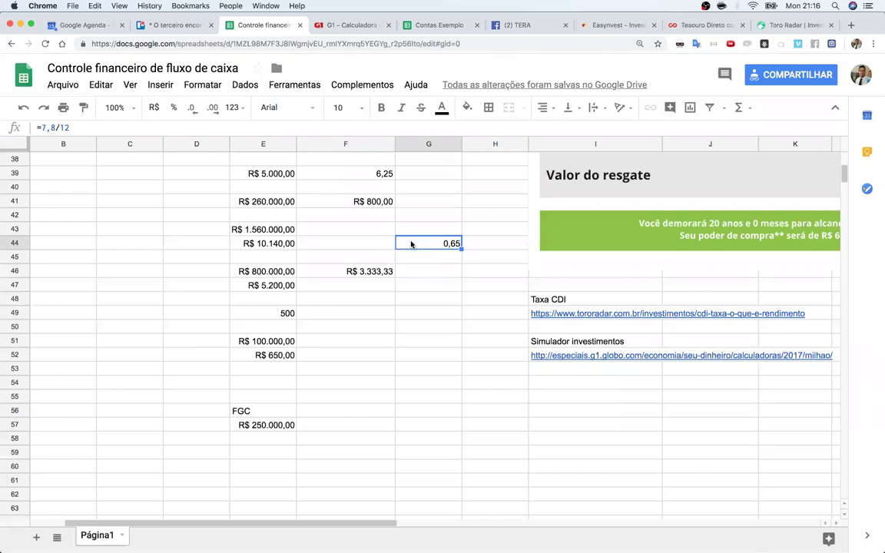
pyautogui.write('0,')
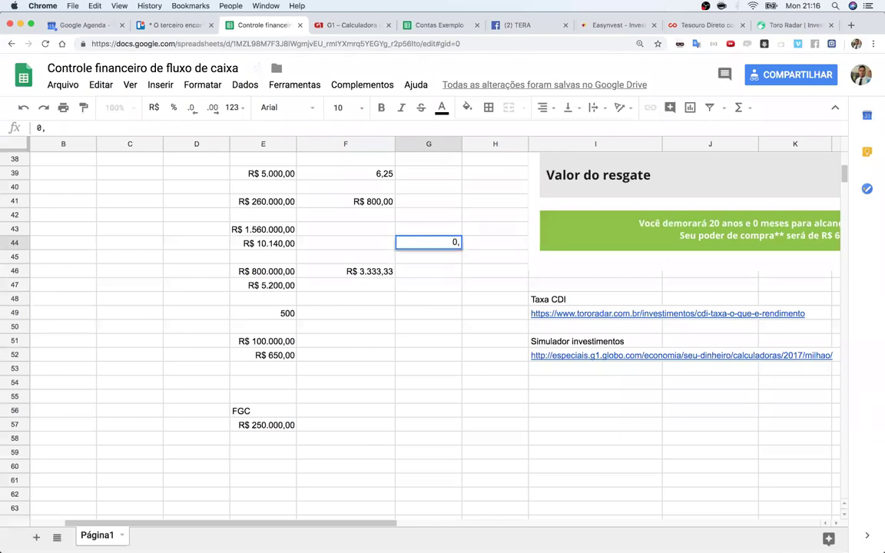
pyautogui.write('90')
pyautogui.press('Return')
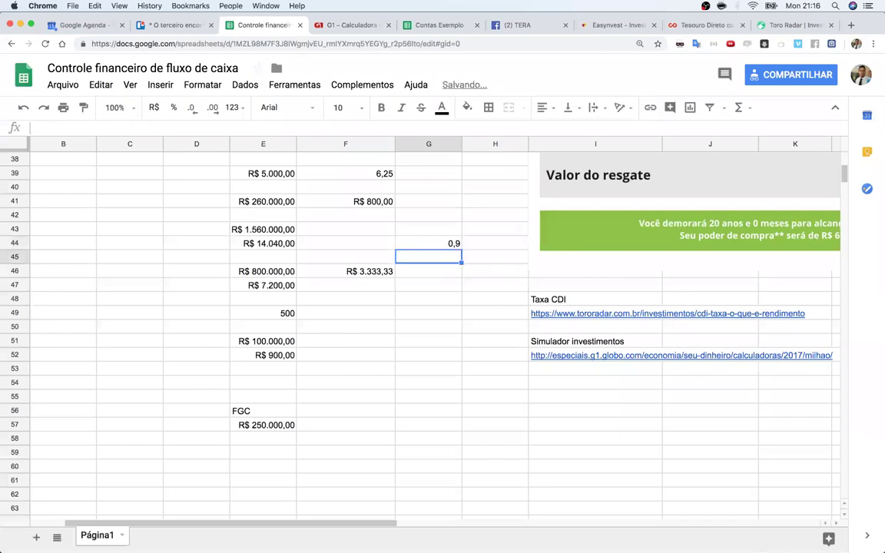
# - Review the rate in G44 against the first example's amounts in E43 and E44 and the second example's amount in E46
pyautogui.click(427, 243)
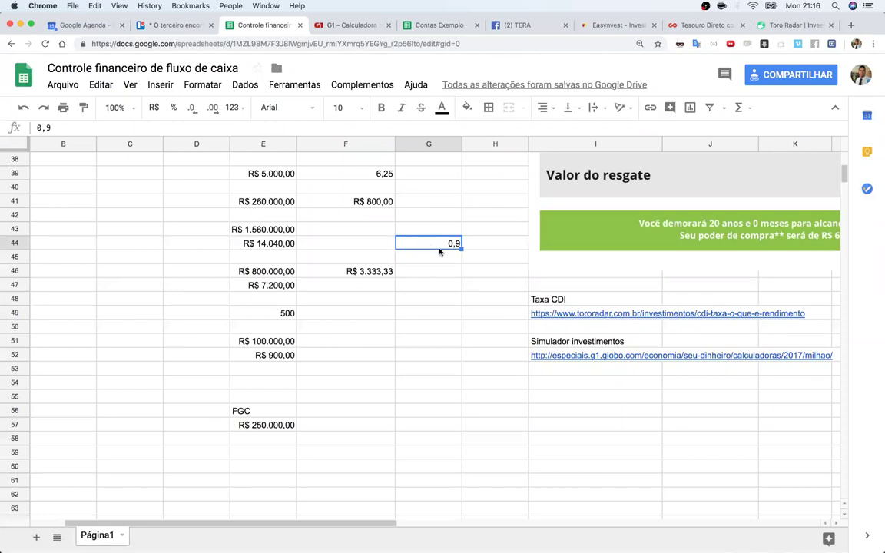
pyautogui.click(263, 232)
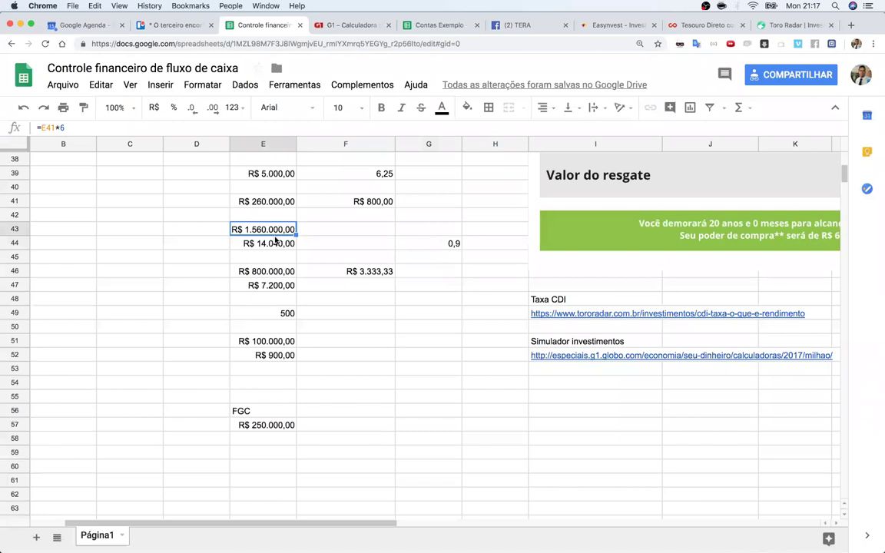
pyautogui.click(272, 245)
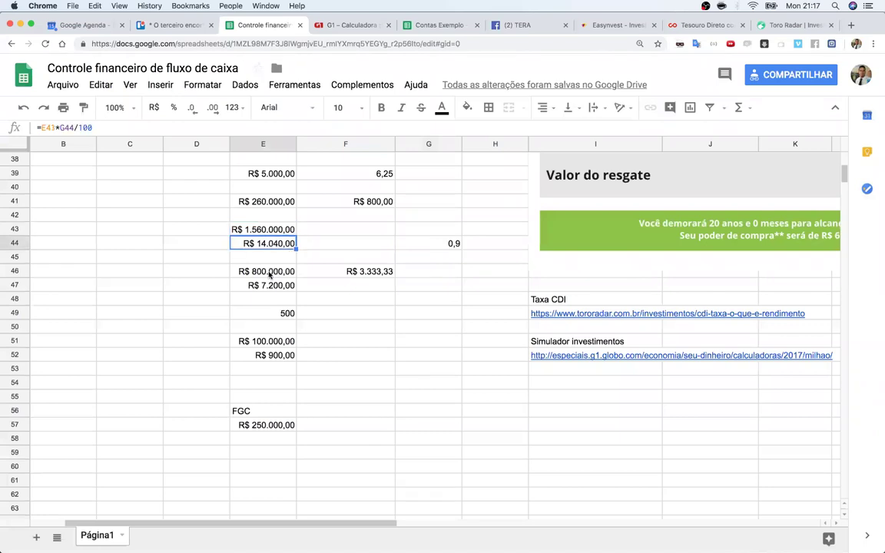
pyautogui.click(269, 272)
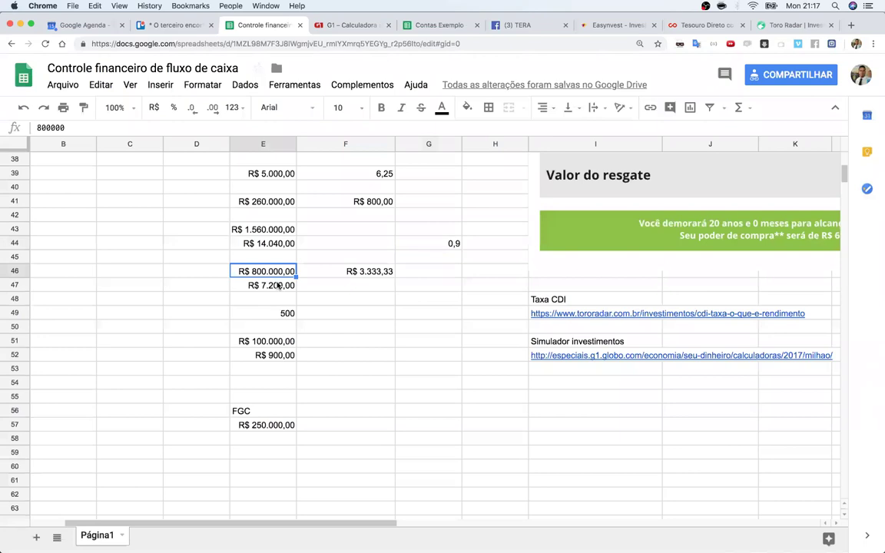
# - Inspect the monthly return formulas in E47 and E52 and the invested amount in E51 at the current rate
pyautogui.click(274, 286)
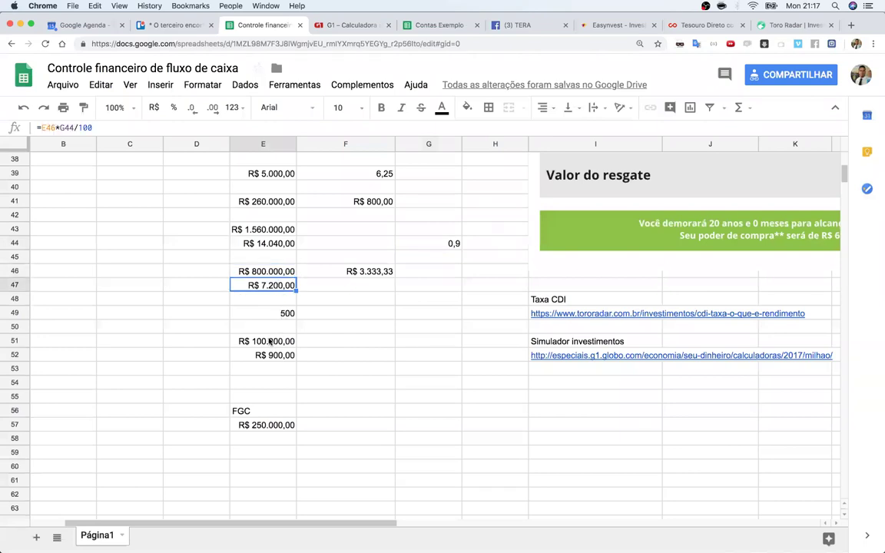
pyautogui.press('Down')
pyautogui.press('Down')
pyautogui.press('Down')
pyautogui.press('Down')
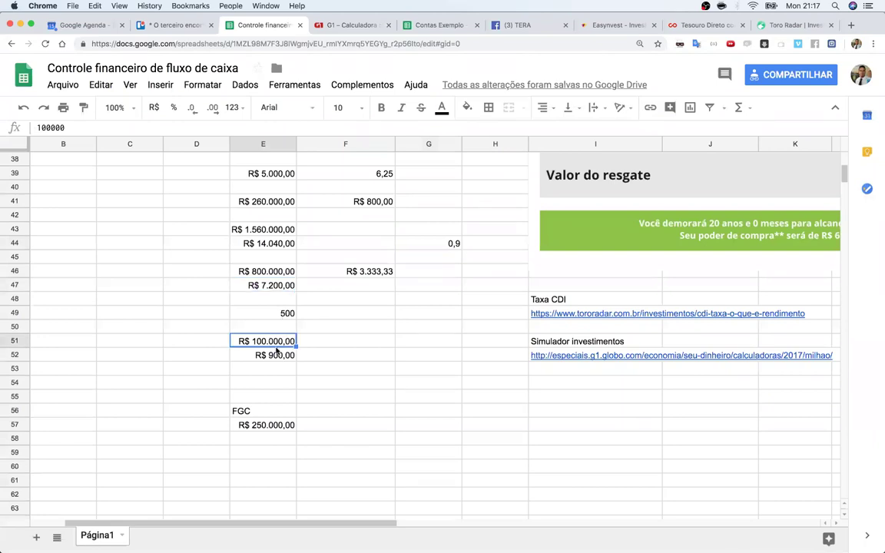
pyautogui.click(269, 356)
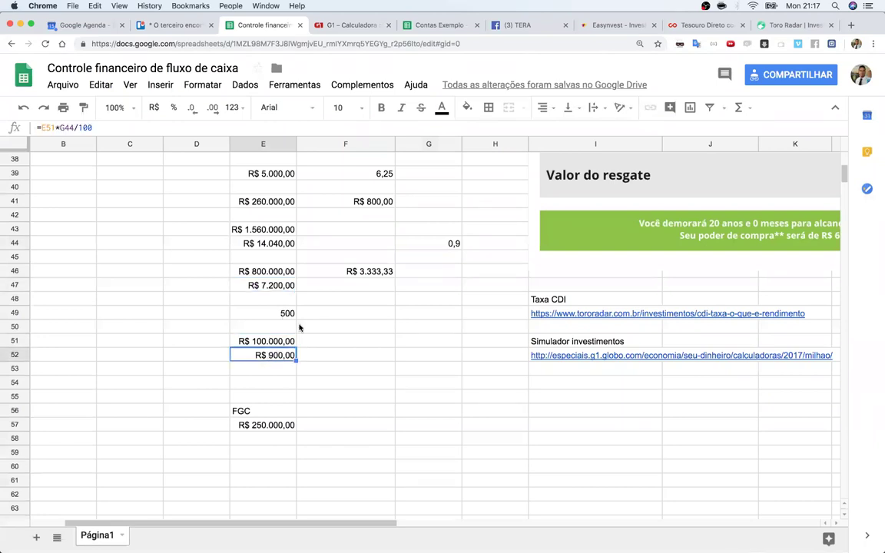
# - Undo the rate replacement in G44 and check the cell's formula
pyautogui.click(456, 243)
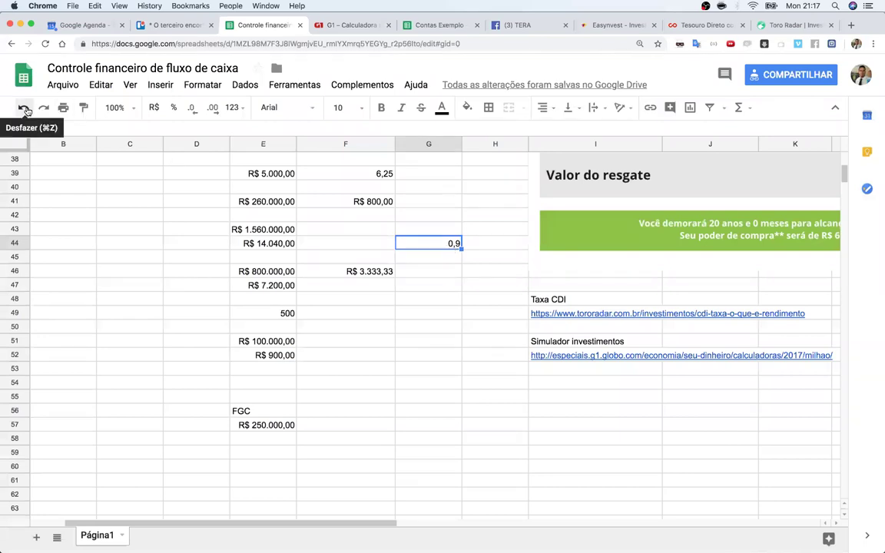
pyautogui.click(26, 108)
pyautogui.click(422, 271)
pyautogui.click(429, 245)
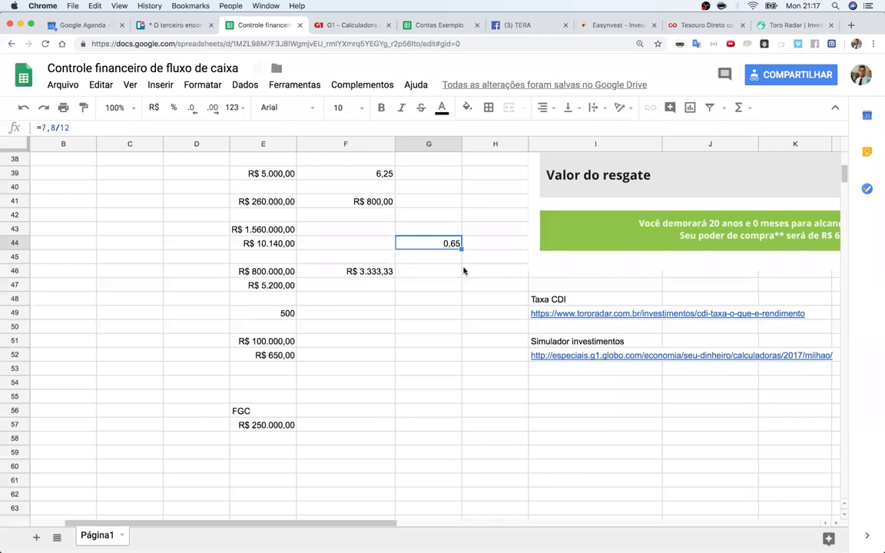
pyautogui.click(285, 257)
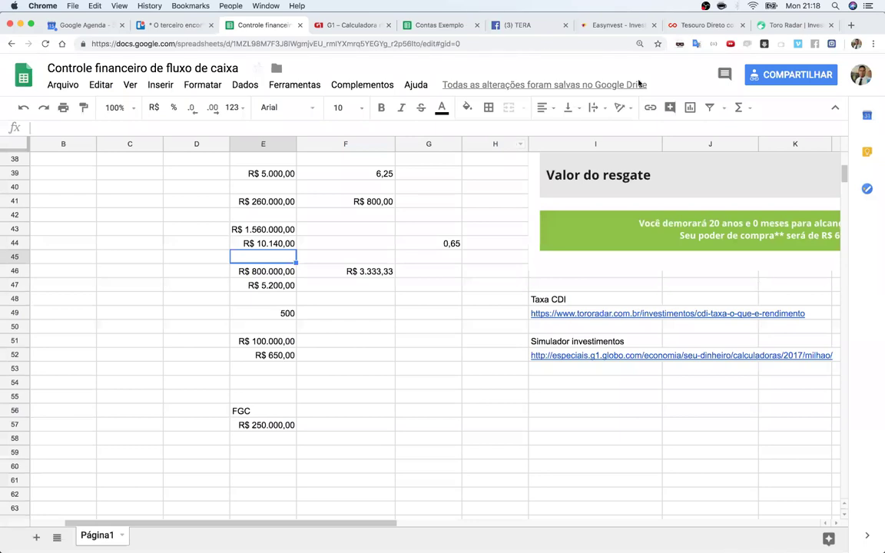
# - Revisit the Easynvest, Rico and Toro Radar sites and the TERA live video, and return to the Controle financeiro de fluxo de caixa spreadsheet
pyautogui.click(616, 25)
pyautogui.click(710, 26)
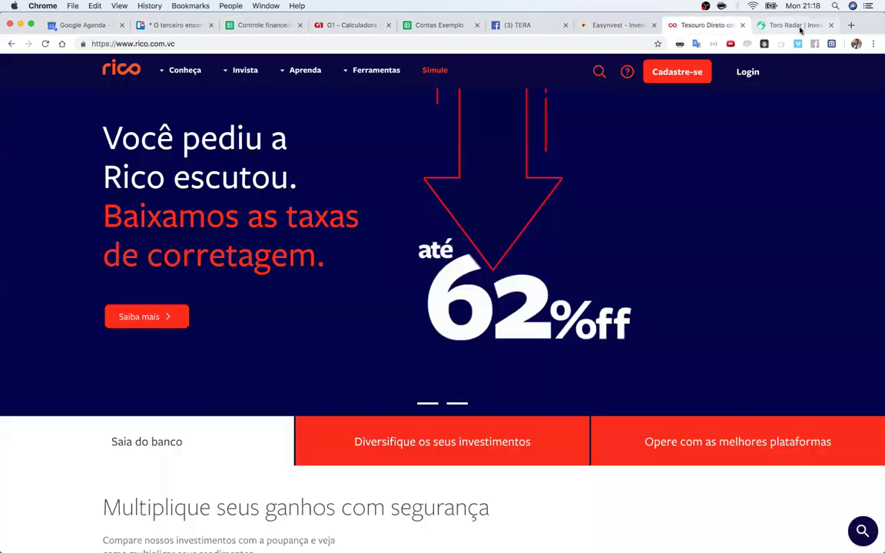
pyautogui.hotkey('ctrl', 'Tab')
pyautogui.hotkey('ctrl', 'shift', 'Tab')
pyautogui.click(631, 29)
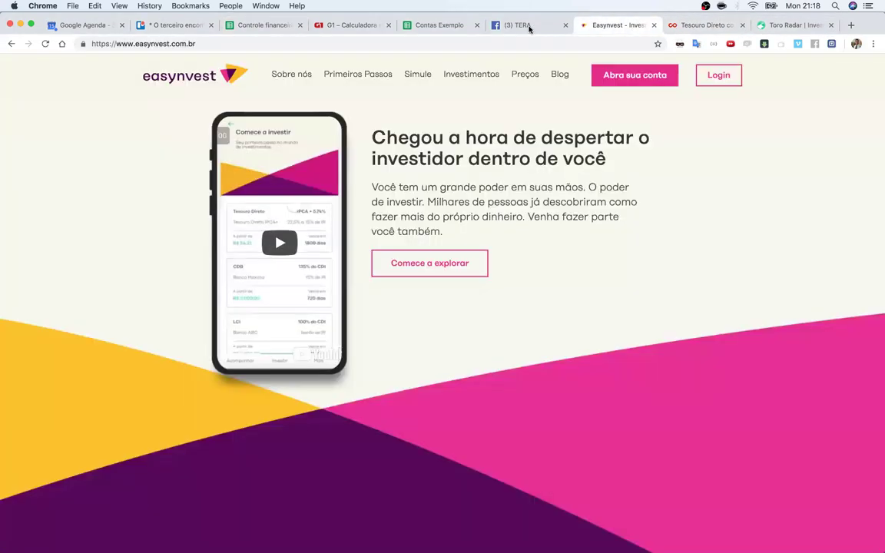
pyautogui.click(524, 25)
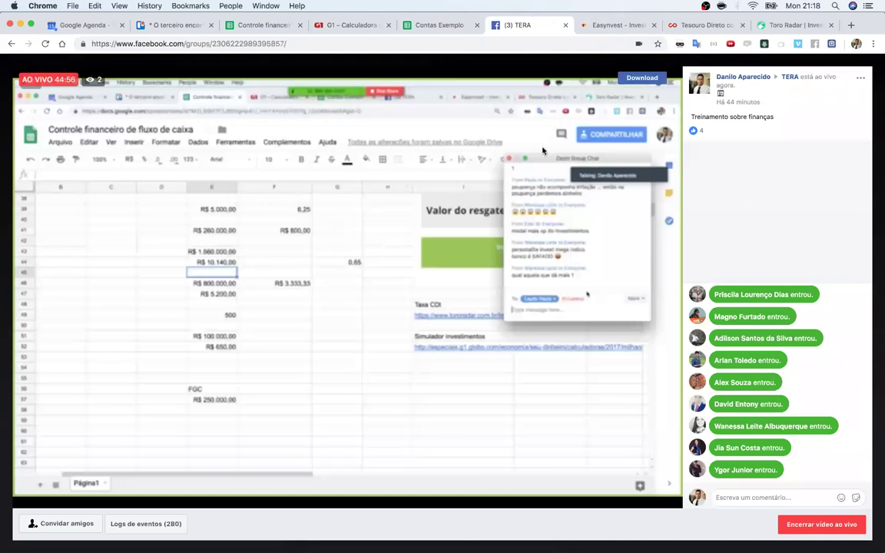
pyautogui.click(253, 25)
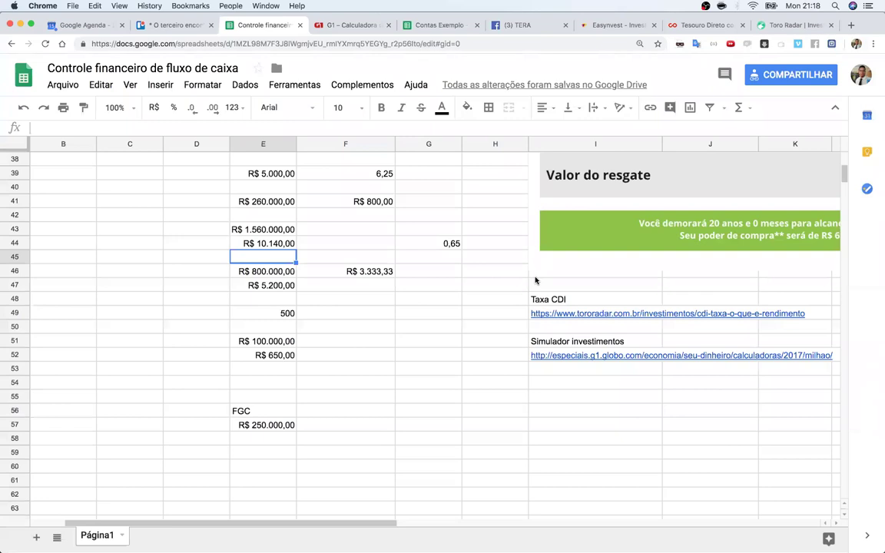
# - Enter the percentages 25% in H57 and 11% in H58
pyautogui.click(495, 422)
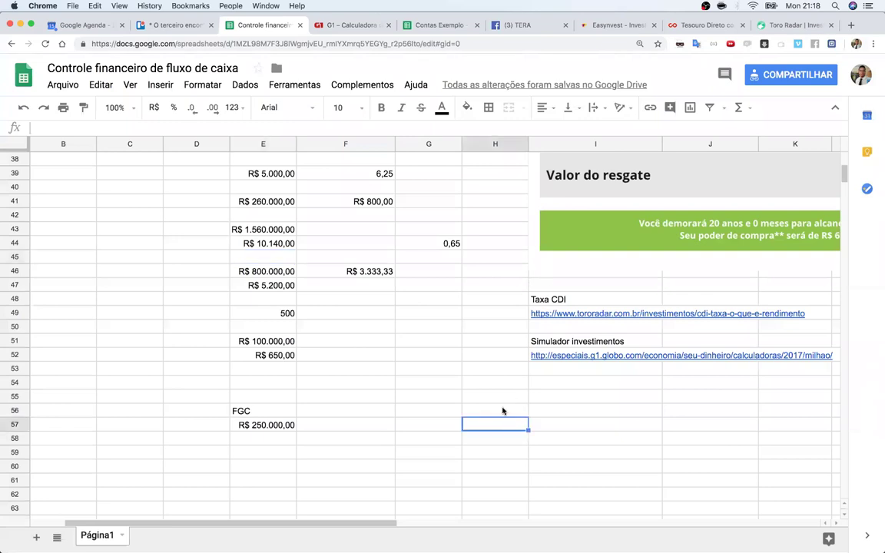
pyautogui.write('25%')
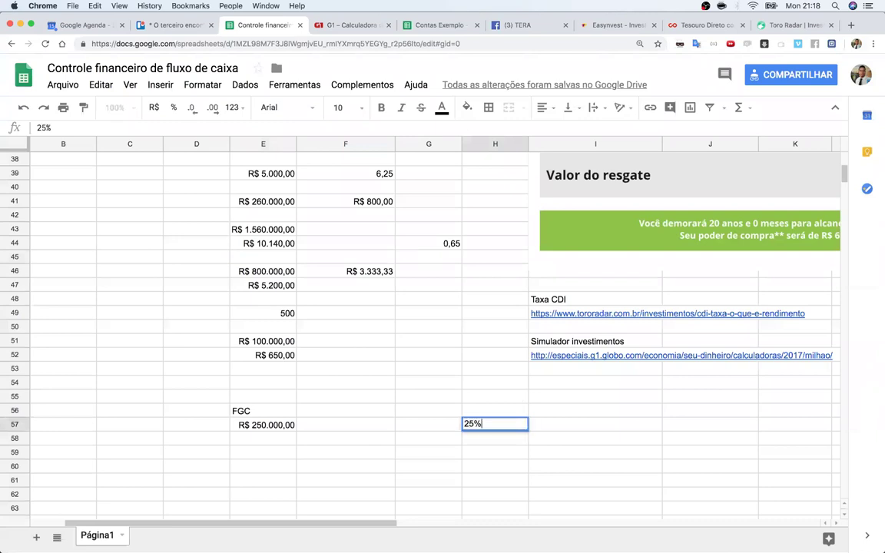
pyautogui.press('Return')
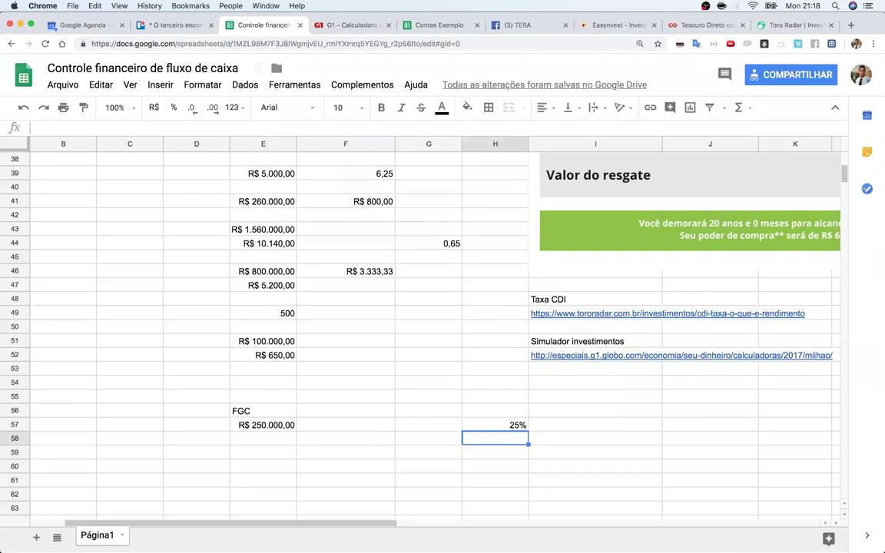
pyautogui.write('11%')
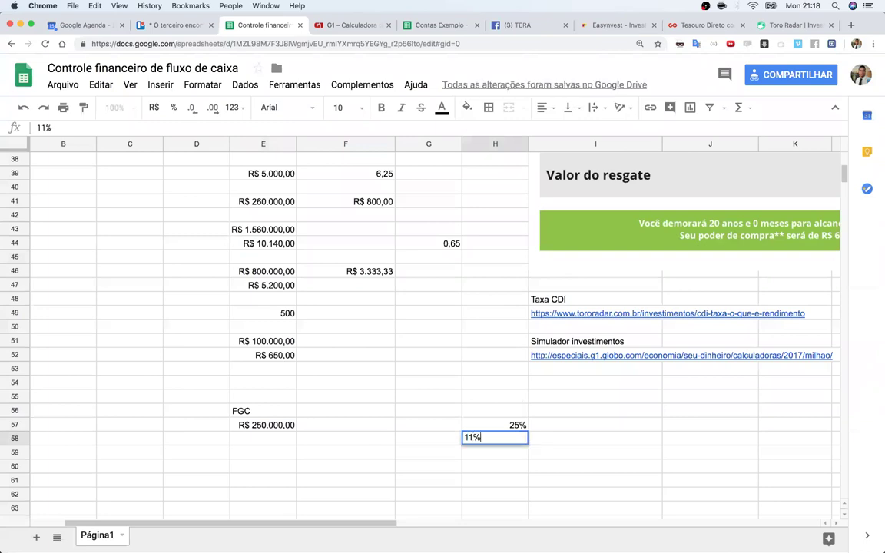
pyautogui.press('Return')
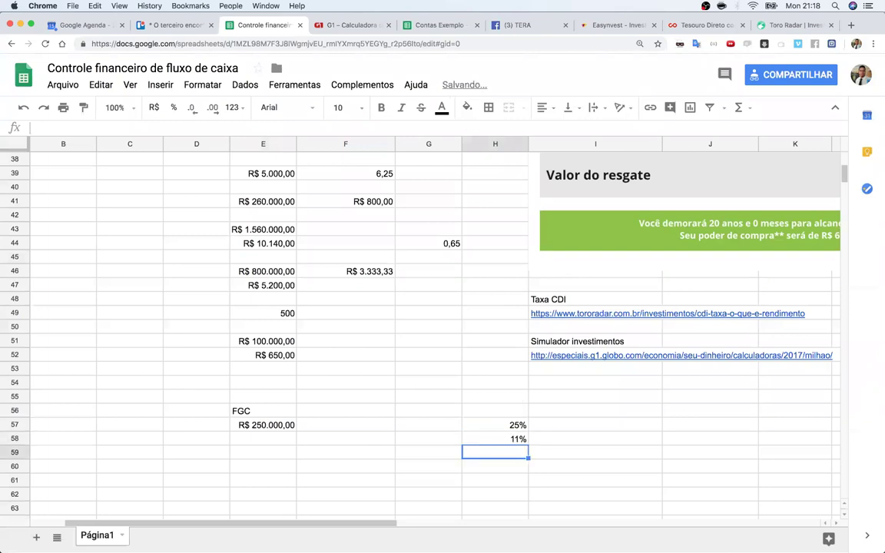
# - Compare the two percentages in H57 and H58
pyautogui.click(505, 426)
pyautogui.click(507, 439)
pyautogui.click(497, 423)
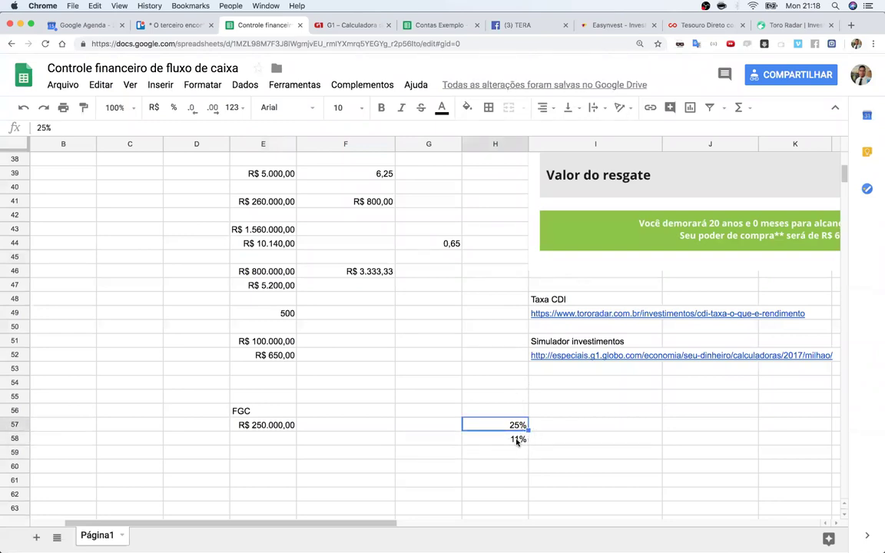
pyautogui.click(517, 440)
# - Check the second example's amount in E46 and enter 30000 in I57 beside the first percentage
pyautogui.click(569, 425)
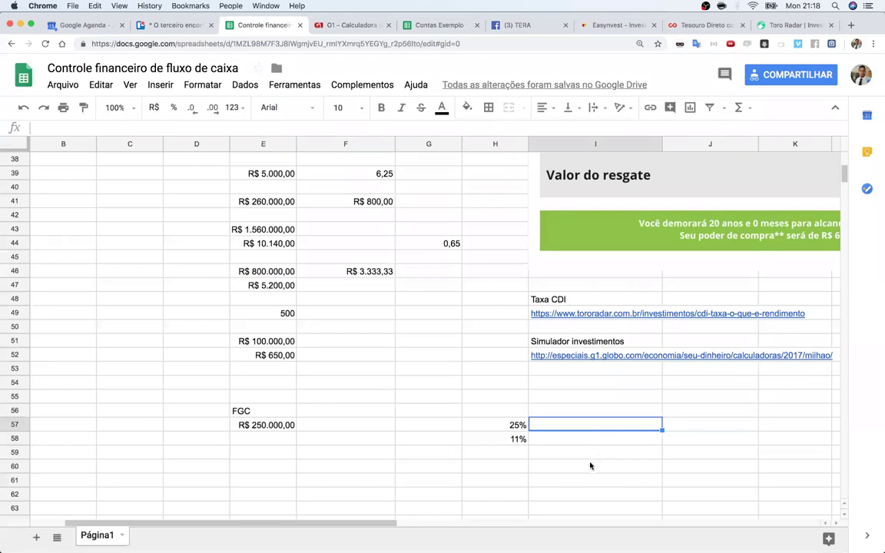
pyautogui.click(268, 275)
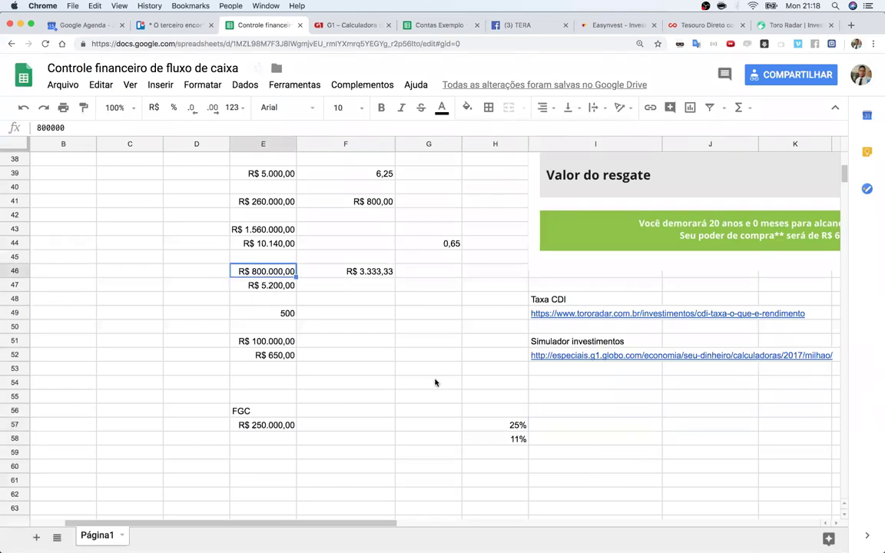
pyautogui.click(562, 425)
pyautogui.write('=')
pyautogui.press('BackSpace')
pyautogui.write('30000')
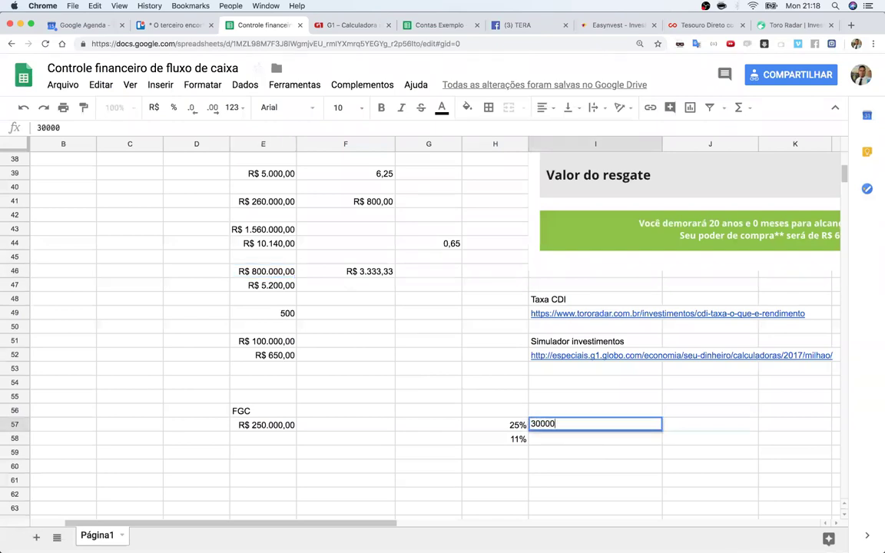
pyautogui.press('Return')
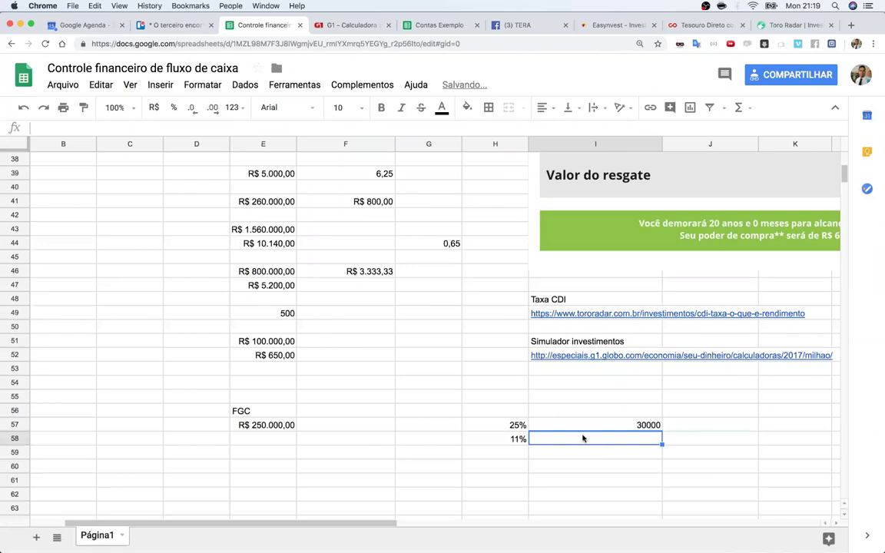
# - Review the amounts in E46 and I57 against the percentages in H57 and H58 and the monthly rate in G44
pyautogui.click(265, 273)
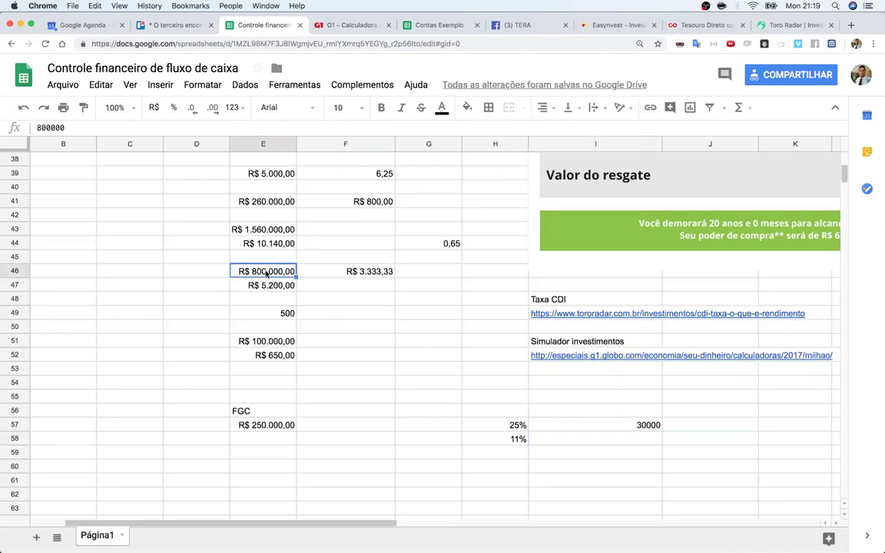
pyautogui.click(627, 427)
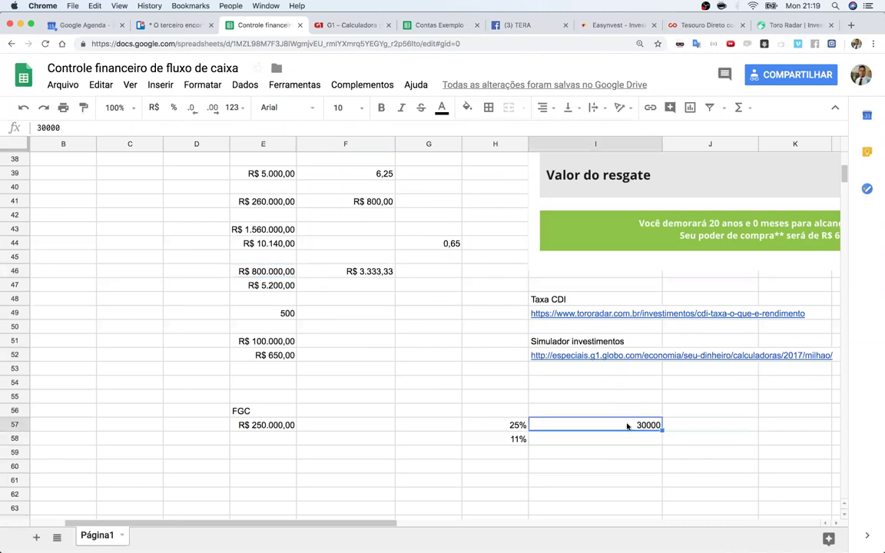
pyautogui.click(485, 427)
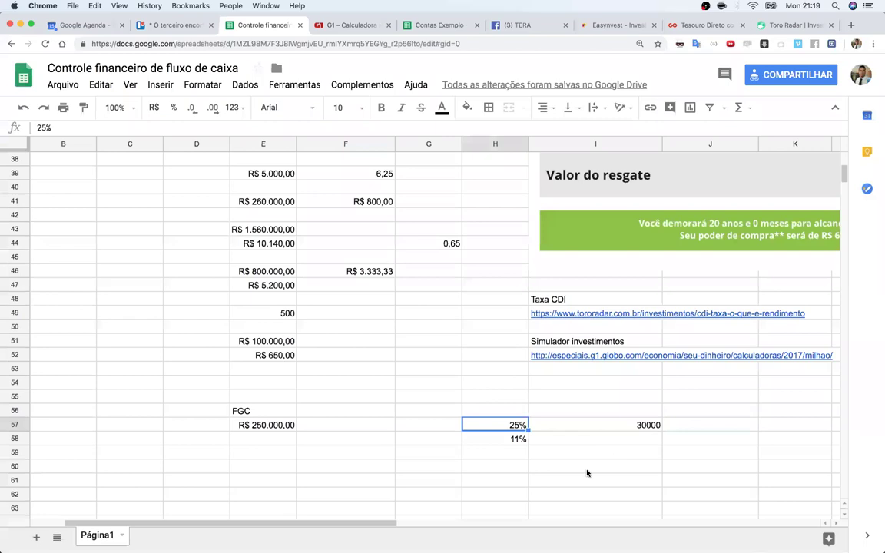
pyautogui.click(435, 246)
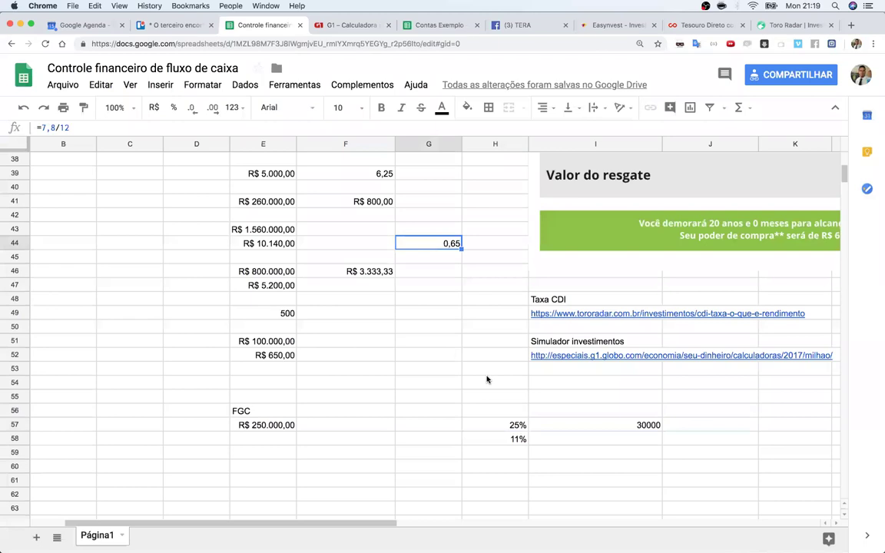
pyautogui.click(509, 425)
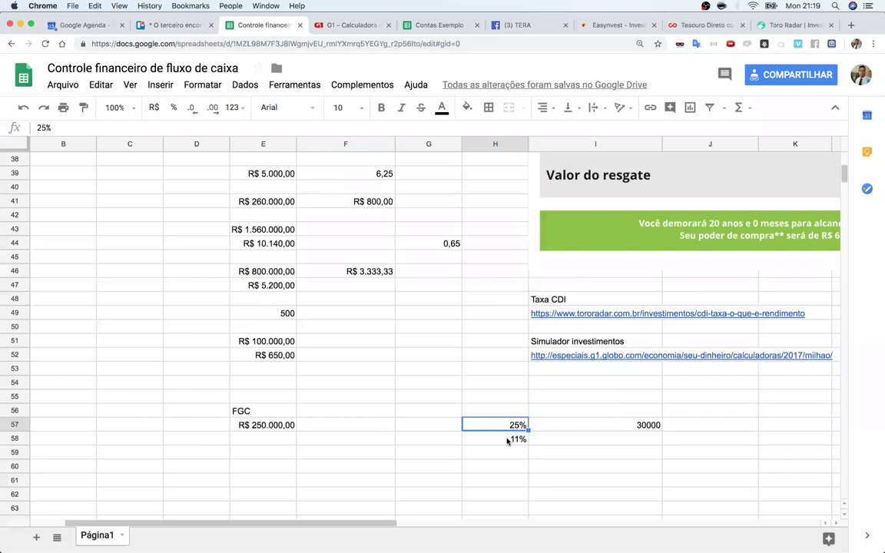
pyautogui.click(507, 440)
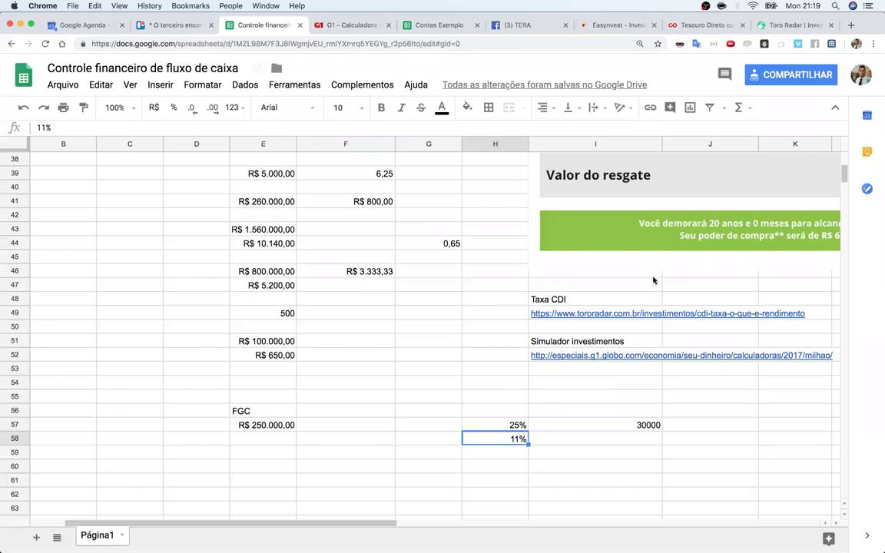
pyautogui.click(572, 450)
pyautogui.click(567, 436)
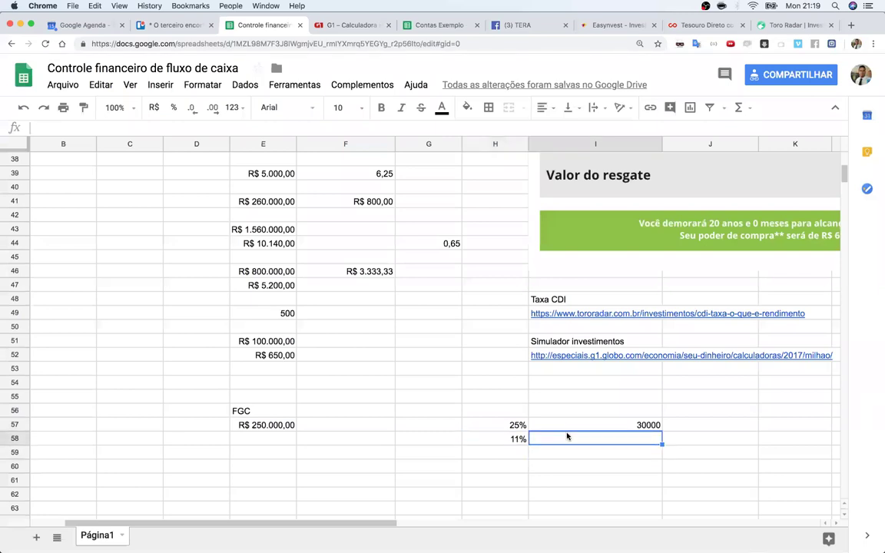
pyautogui.click(573, 413)
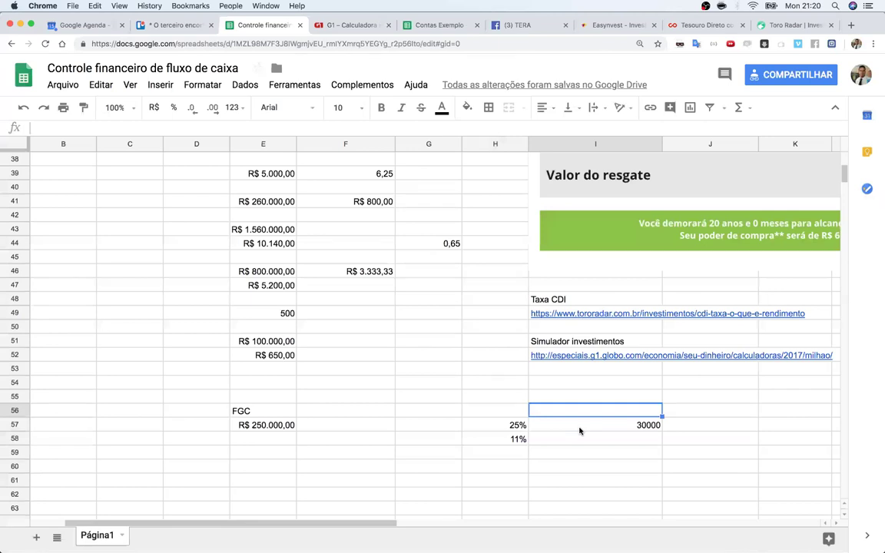
pyautogui.click(557, 441)
pyautogui.click(470, 439)
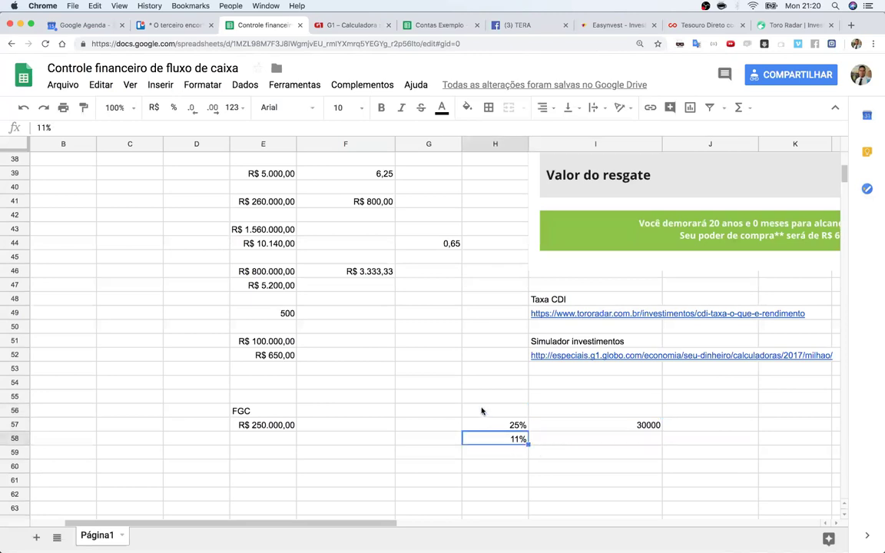
pyautogui.click(486, 411)
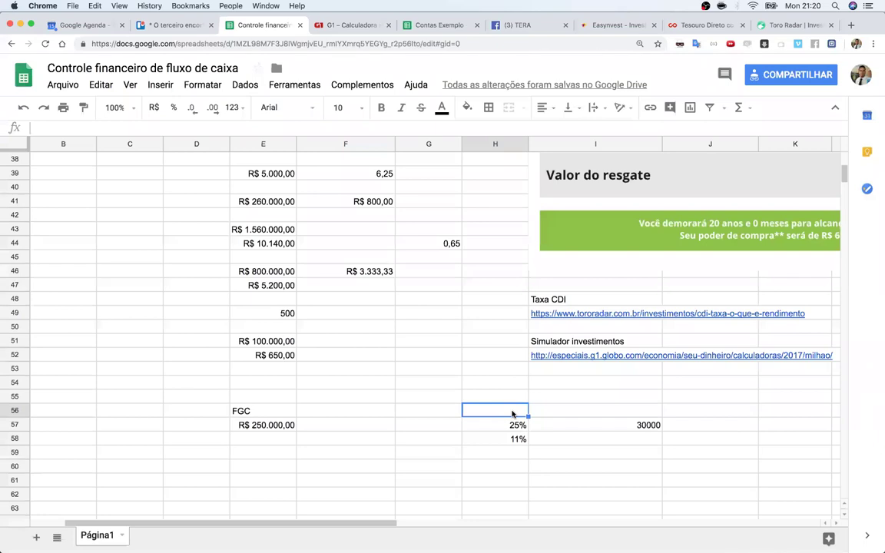
pyautogui.click(477, 392)
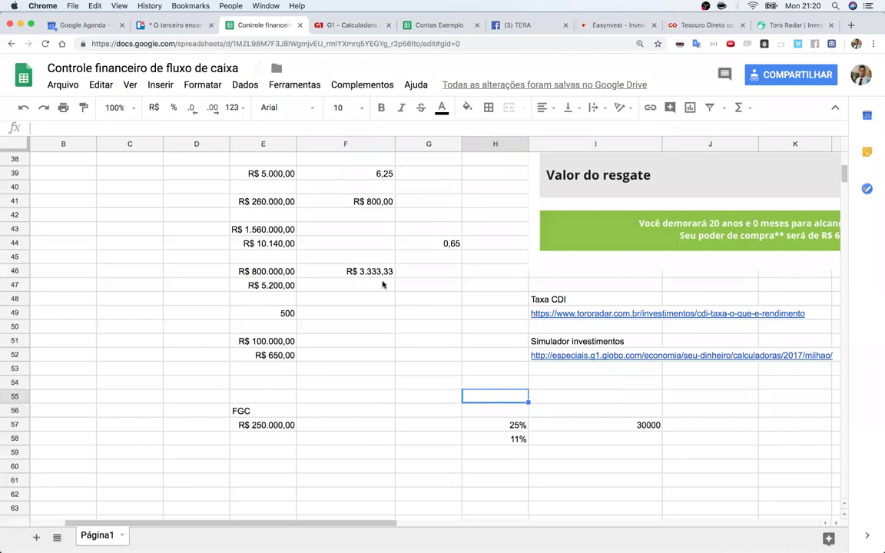
pyautogui.click(420, 394)
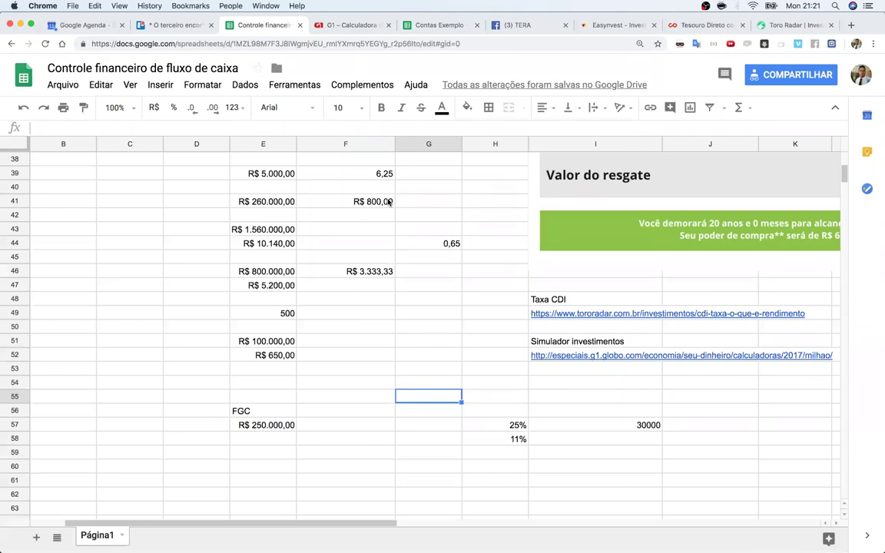
pyautogui.click(264, 332)
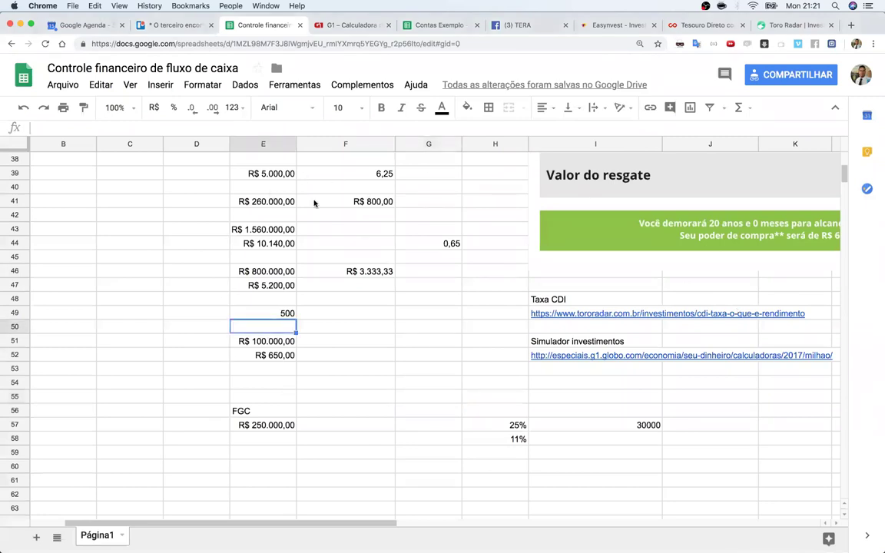
pyautogui.click(343, 302)
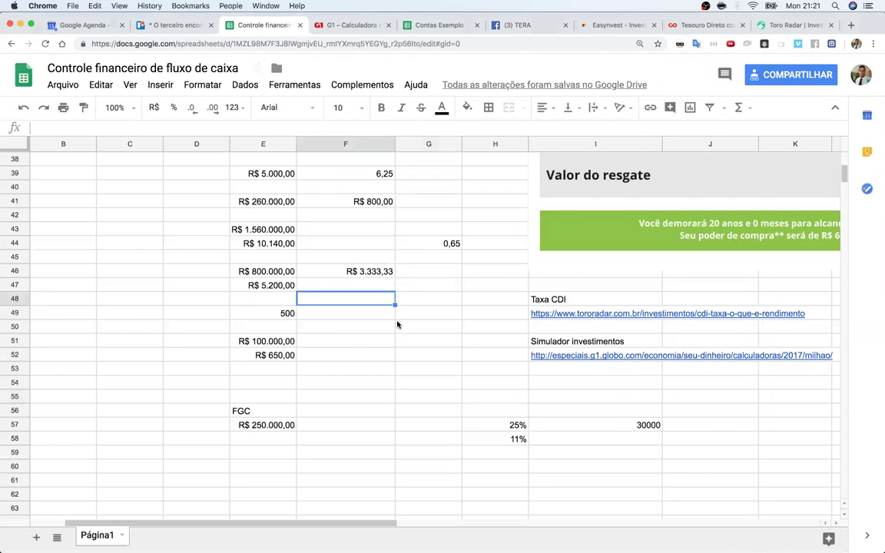
pyautogui.click(287, 274)
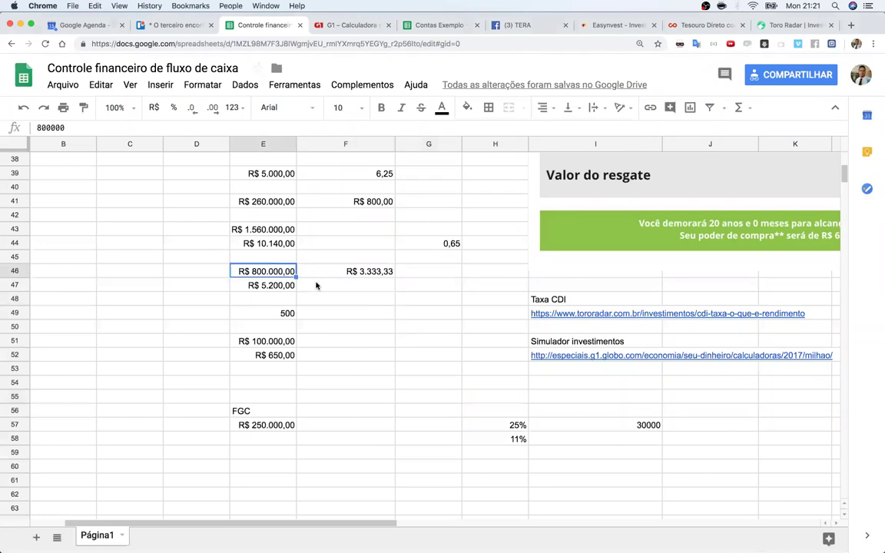
# - Check the monthly rate formula in G44
pyautogui.click(439, 239)
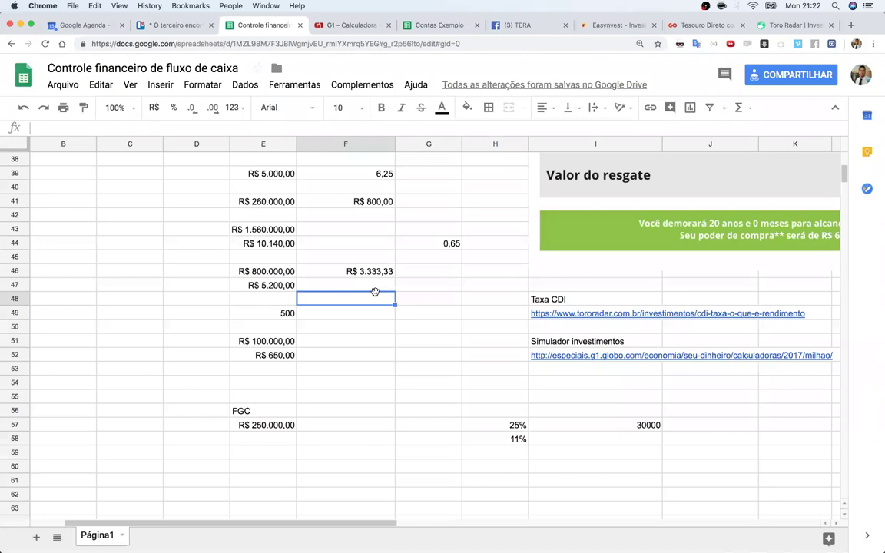
pyautogui.click(427, 244)
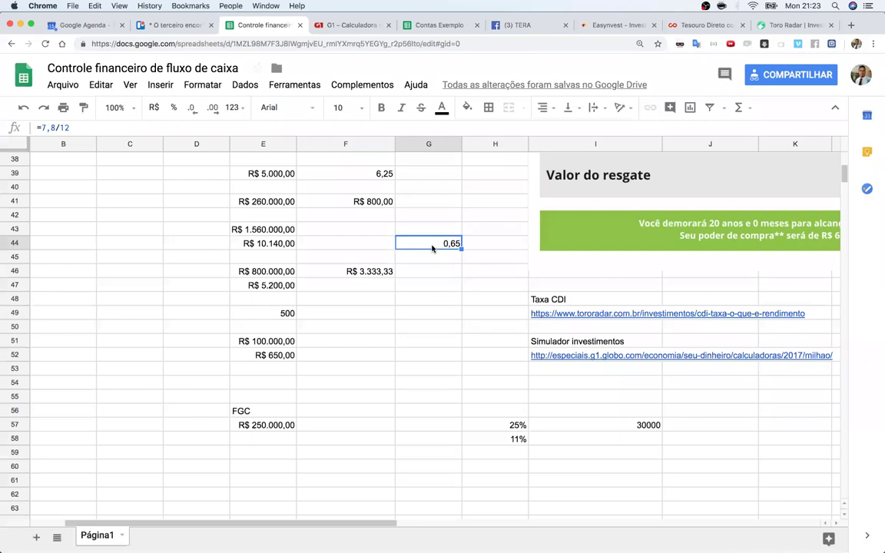
pyautogui.click(424, 290)
# - Enter the example amounts 2000 in F55 and 4000 in F56
pyautogui.click(375, 399)
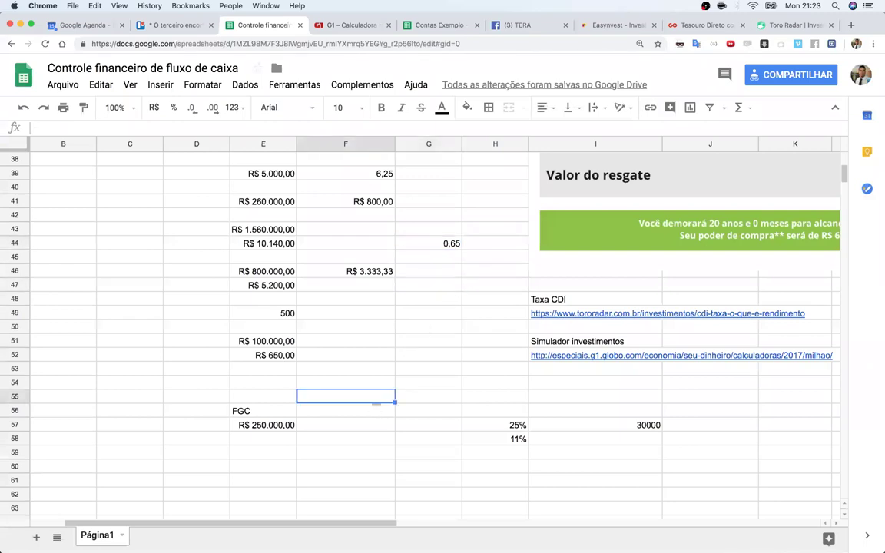
pyautogui.write('2000')
pyautogui.press('Return')
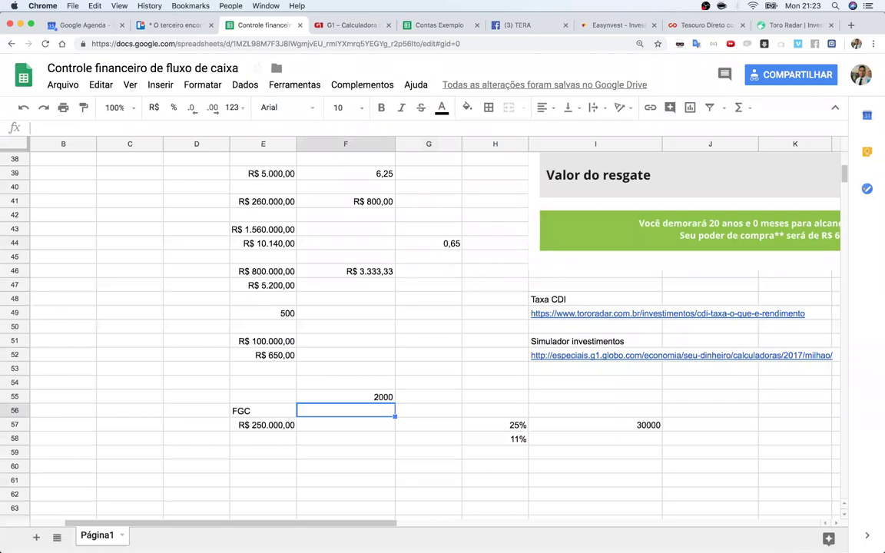
pyautogui.write('4000')
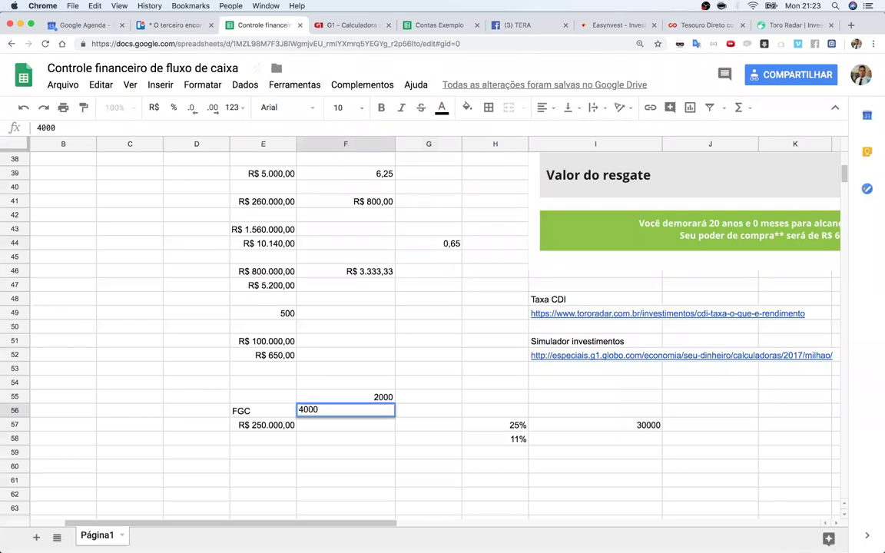
pyautogui.press('Return')
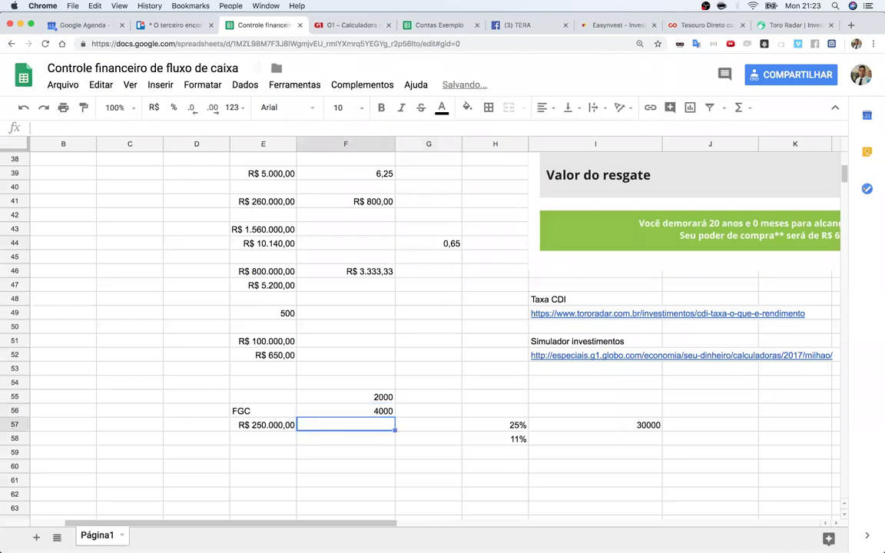
# - Compare the two example amounts in F55 and F56 against the monthly rate in G44
pyautogui.click(381, 396)
pyautogui.click(385, 411)
pyautogui.click(390, 397)
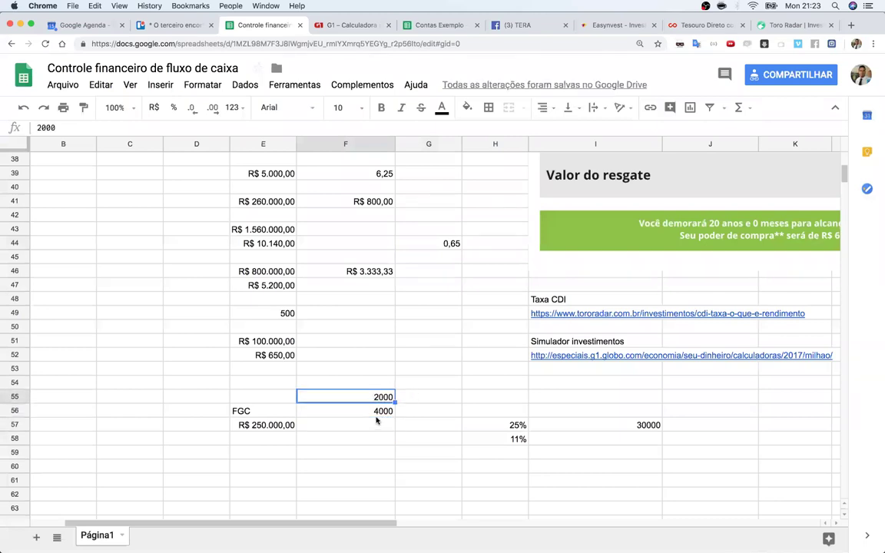
pyautogui.click(377, 417)
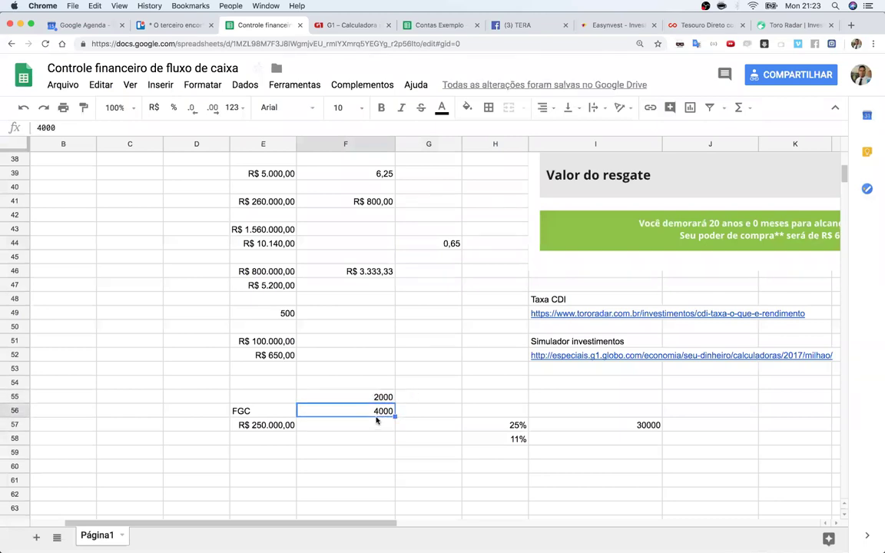
pyautogui.click(439, 247)
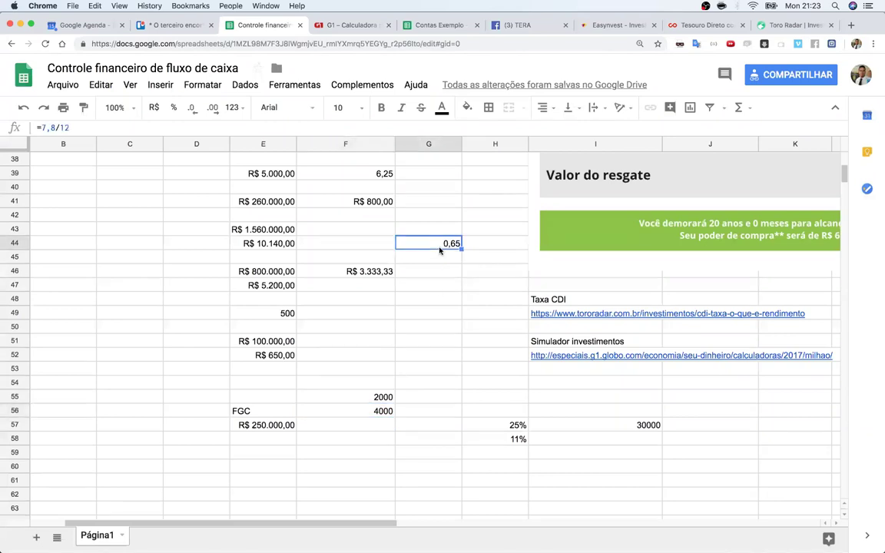
pyautogui.click(366, 401)
pyautogui.click(365, 411)
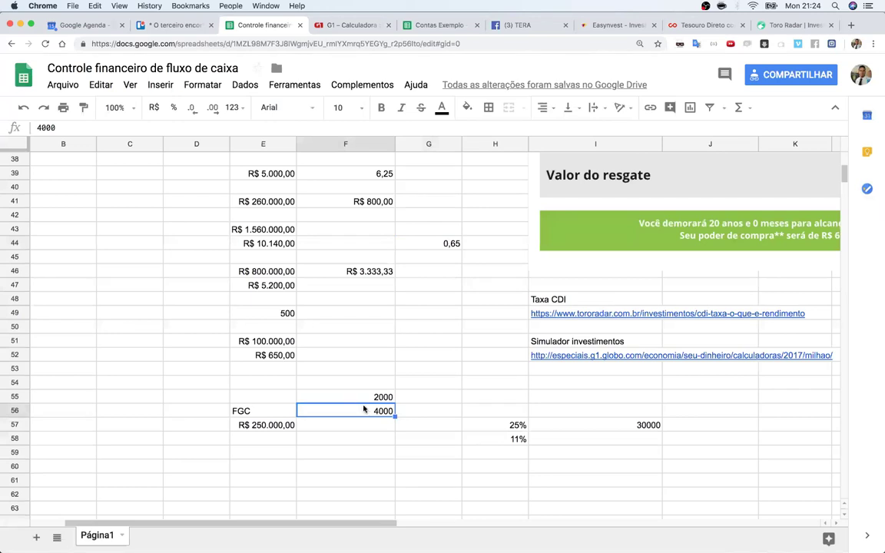
pyautogui.click(364, 400)
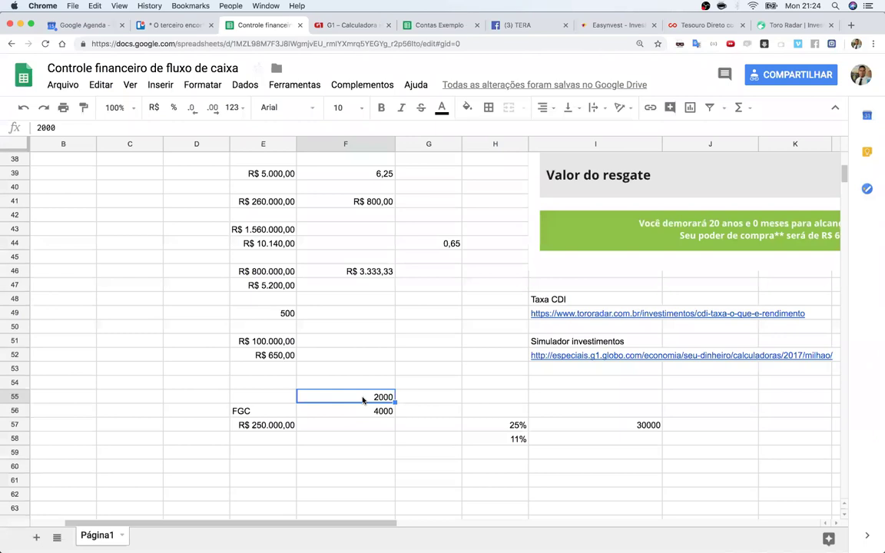
pyautogui.click(419, 245)
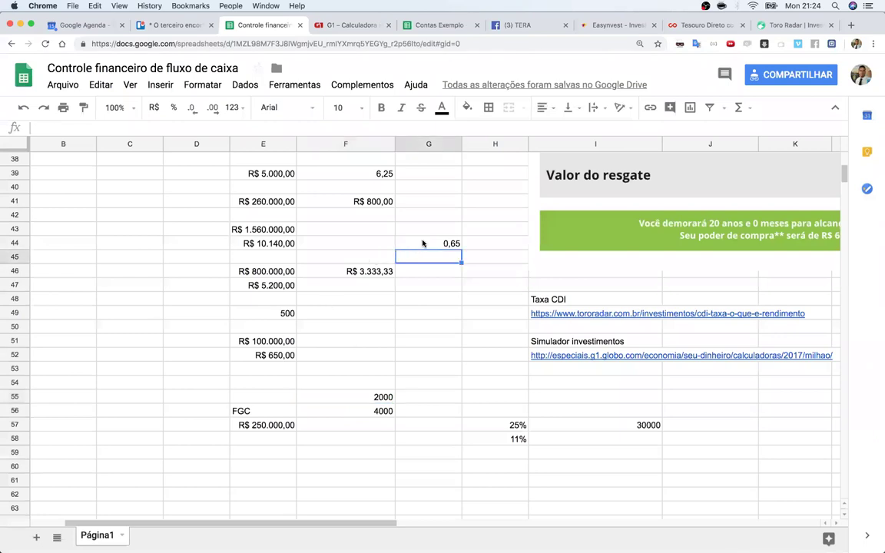
# - Clear the two example amounts from F55 and F56
pyautogui.click(381, 396)
pyautogui.press('Delete')
pyautogui.click(346, 411)
pyautogui.press('Delete')
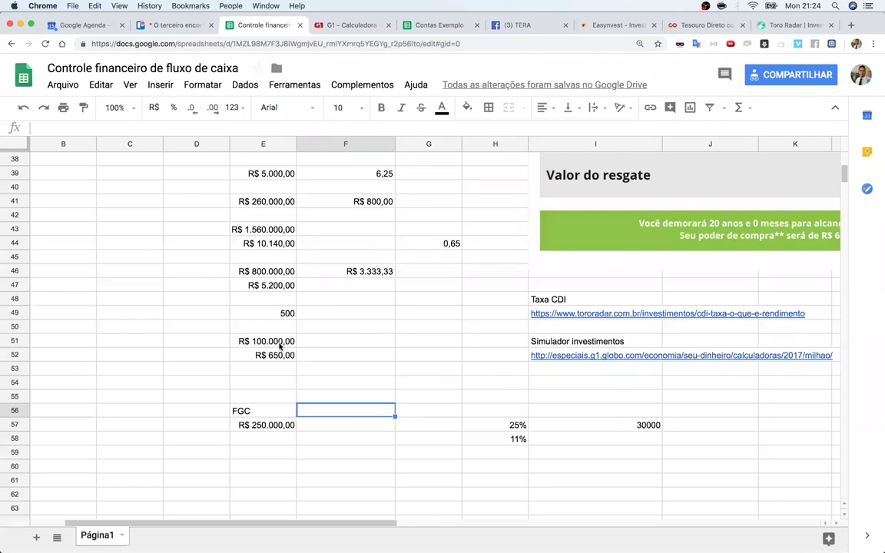
# - Review the Emprego and Consultoria headings and their income amounts in the first two rows of the sheet
pyautogui.scroll(7, 279, 347)
pyautogui.scroll(1, 324, 371)
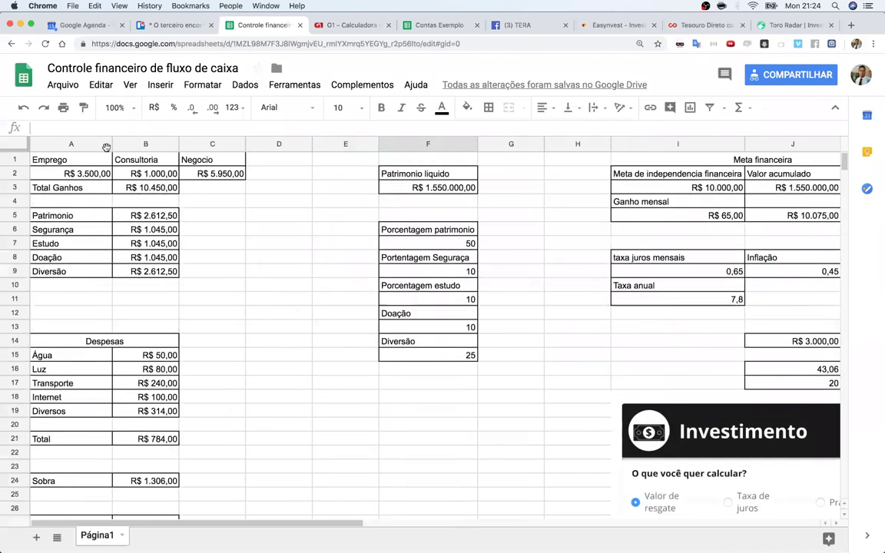
pyautogui.click(56, 175)
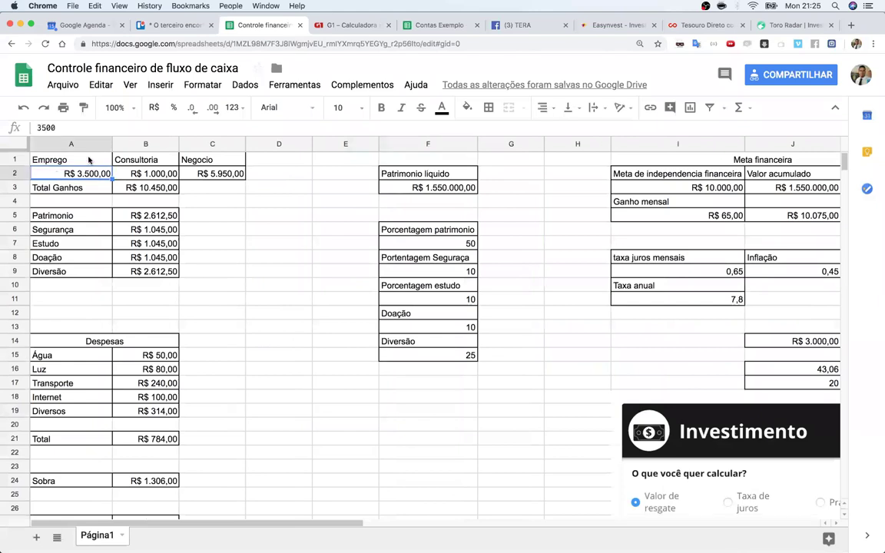
pyautogui.click(68, 160)
pyautogui.click(89, 175)
pyautogui.click(154, 162)
pyautogui.click(153, 173)
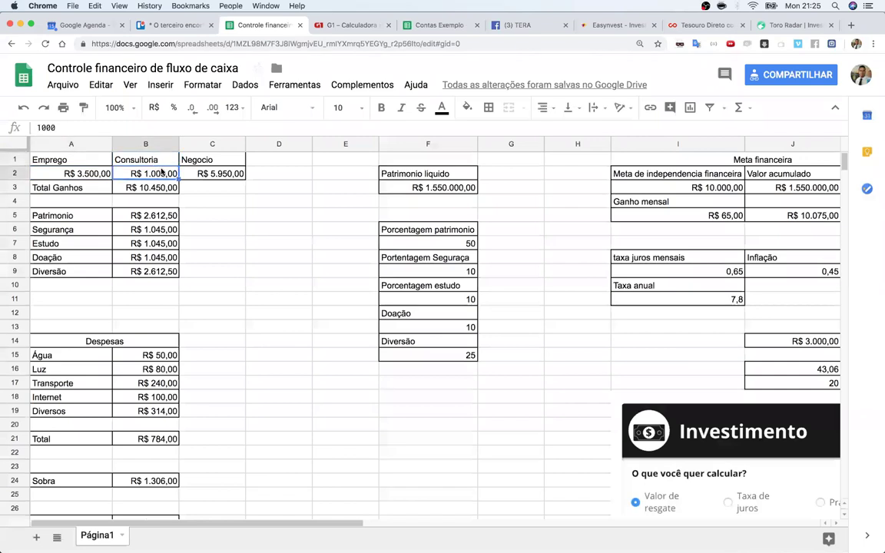
pyautogui.click(140, 160)
pyautogui.click(137, 160)
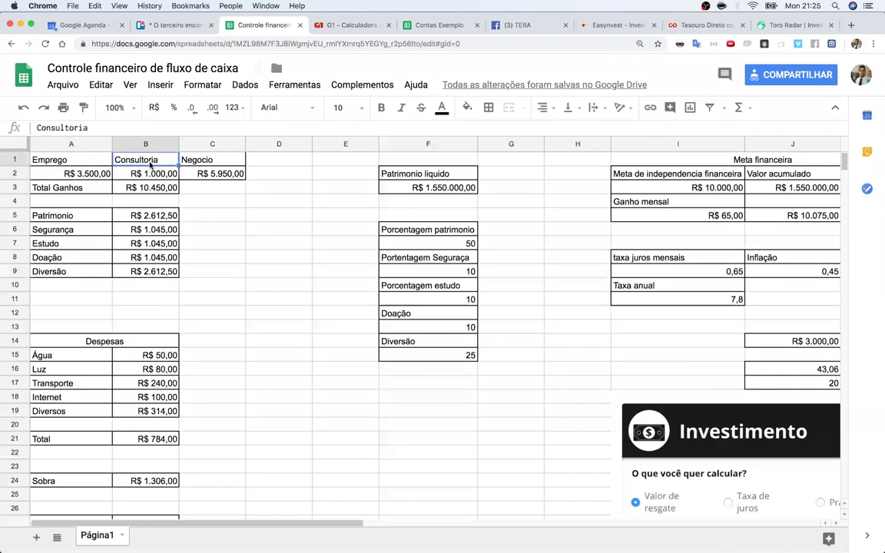
pyautogui.click(139, 171)
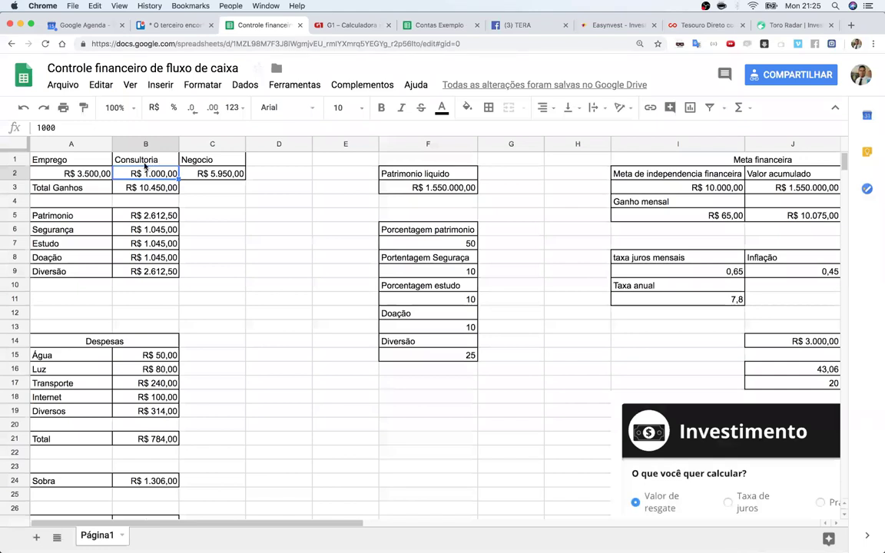
# - Compare the Emprego, Consultoria and Negocio income amounts in row 2
pyautogui.click(146, 163)
pyautogui.click(143, 175)
pyautogui.click(81, 173)
pyautogui.click(135, 177)
pyautogui.click(206, 176)
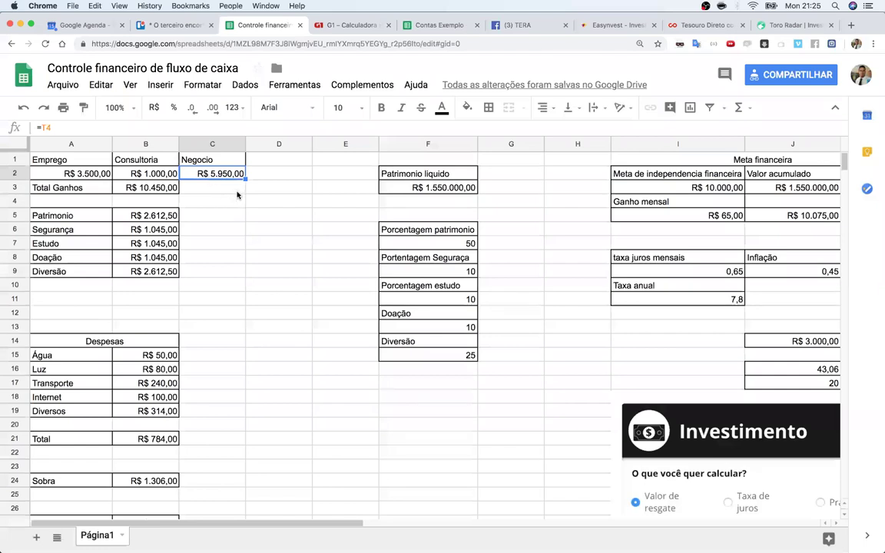
pyautogui.click(73, 171)
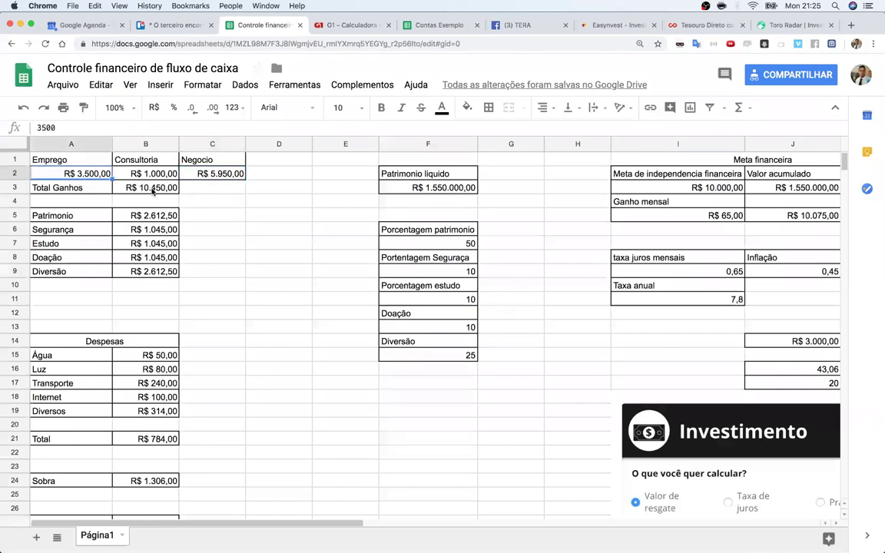
# - Examine the Total Ganhos formula and the income cells for Emprego, Consultoria and Negocio in row 2
pyautogui.click(149, 188)
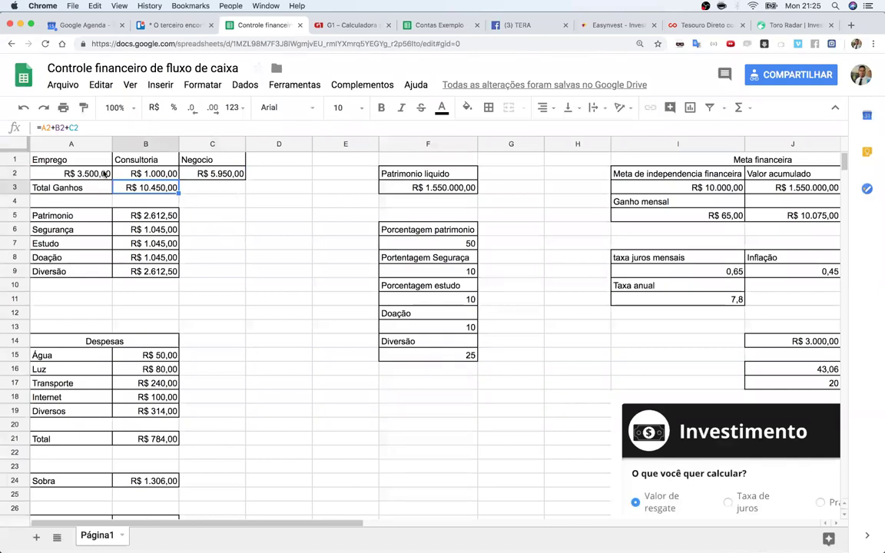
pyautogui.click(105, 173)
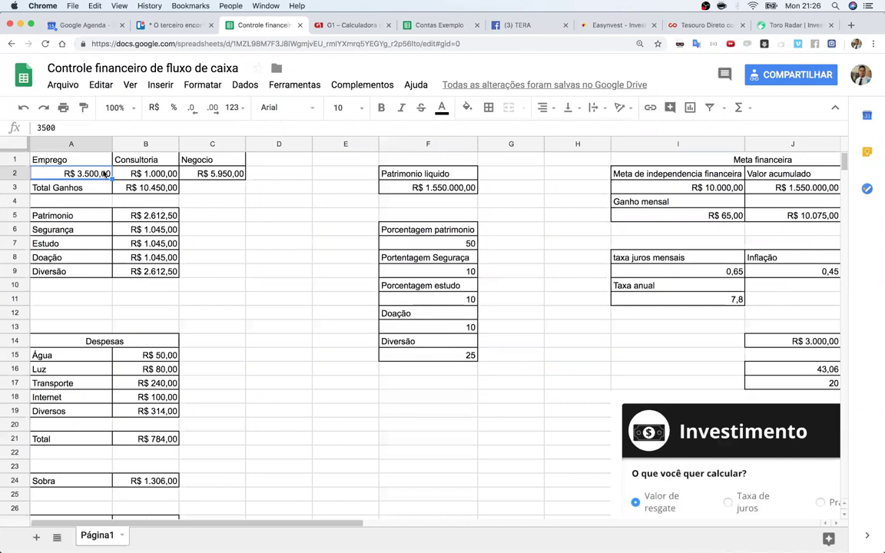
pyautogui.click(122, 175)
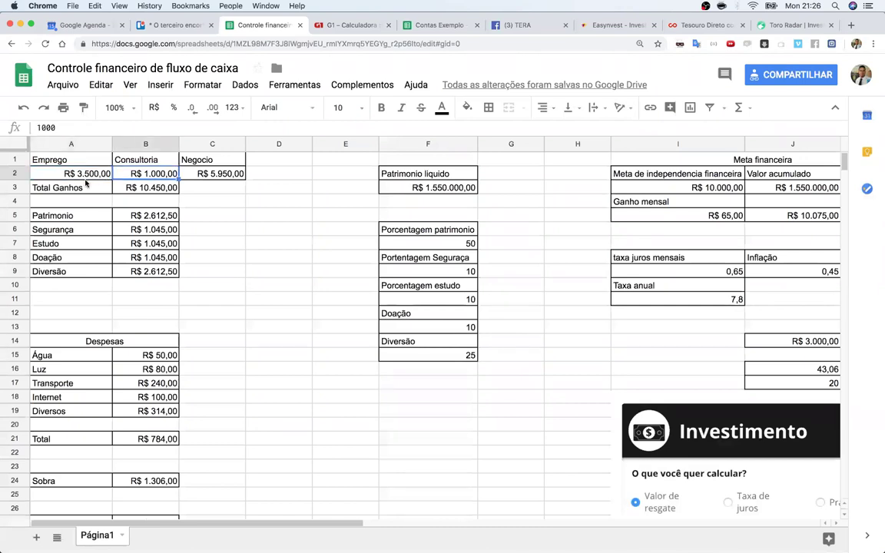
pyautogui.click(86, 176)
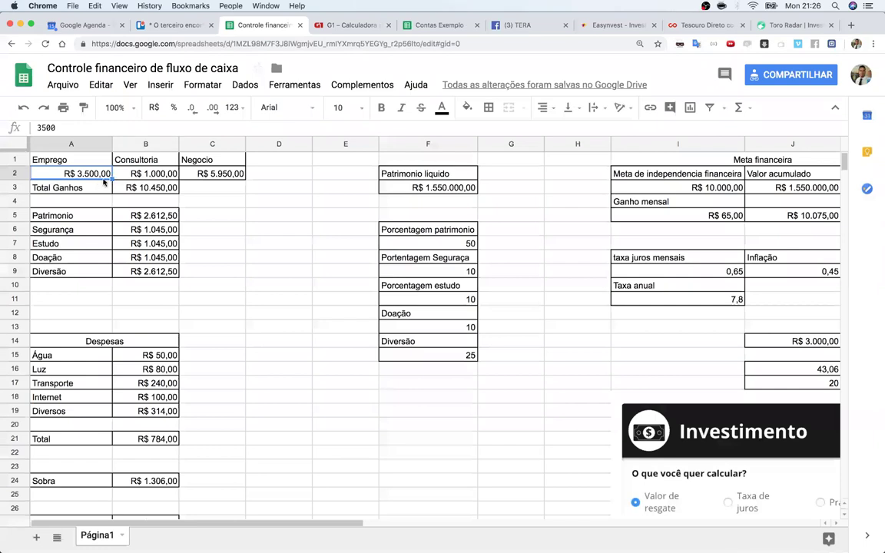
pyautogui.click(129, 172)
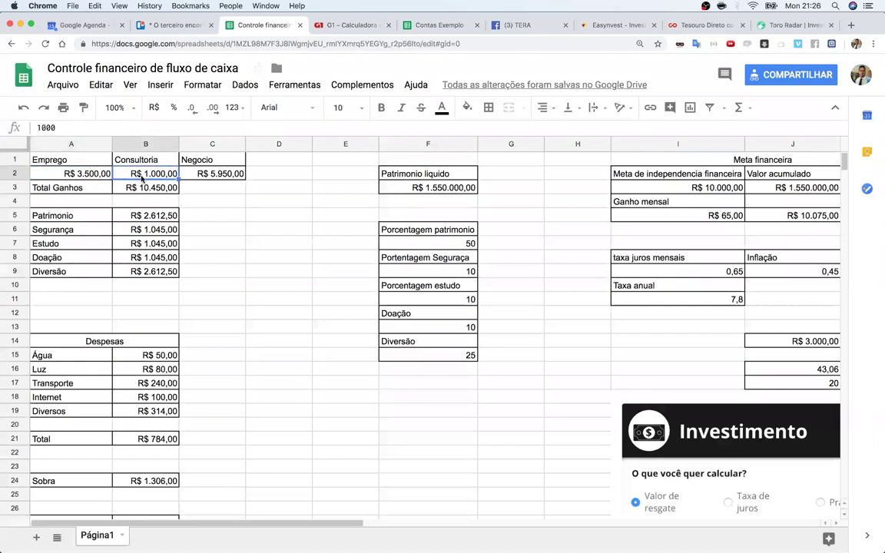
pyautogui.click(221, 176)
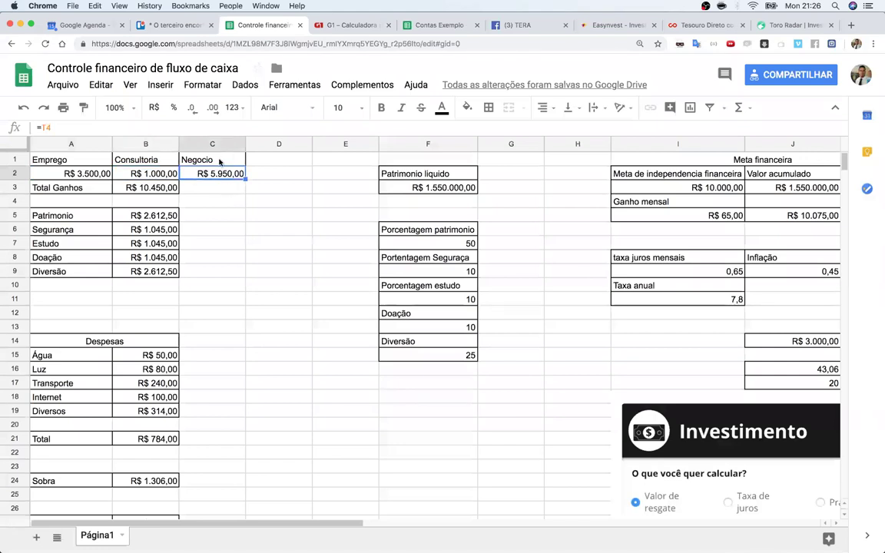
# - Rename the third income source header in cell C1 from Negocio to Aloha
pyautogui.click(218, 160)
pyautogui.doubleClick(219, 158)
pyautogui.write('Aloha')
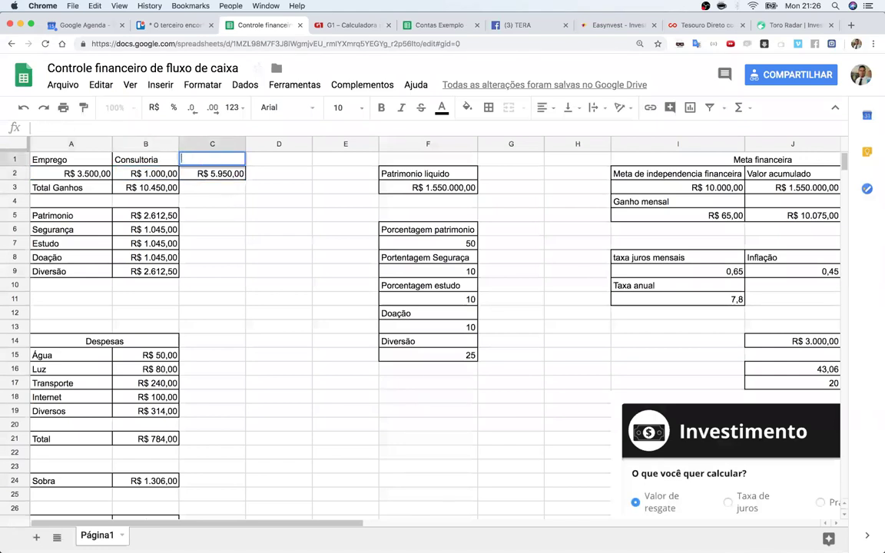
pyautogui.press('Return')
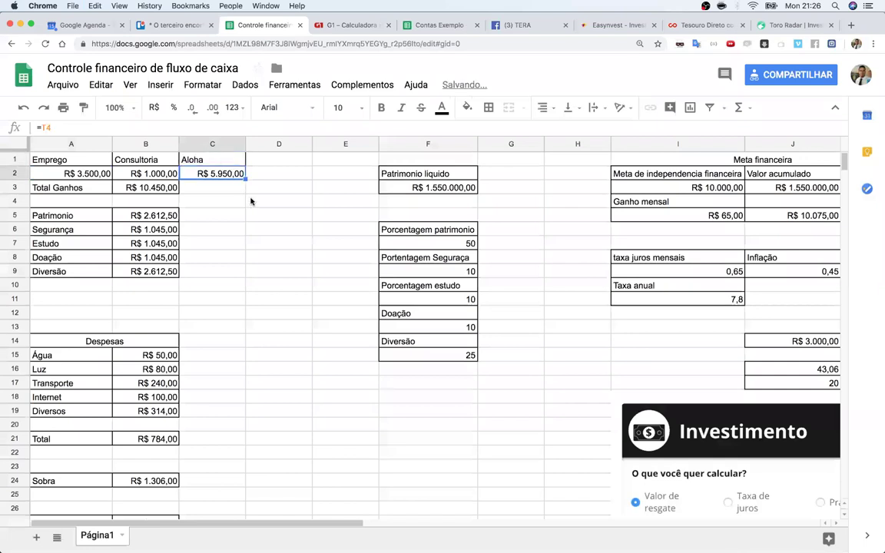
# - Set the Aloha income in C2 to 800 and the Consultoria income in B2 to 300
pyautogui.click(83, 172)
pyautogui.click(205, 173)
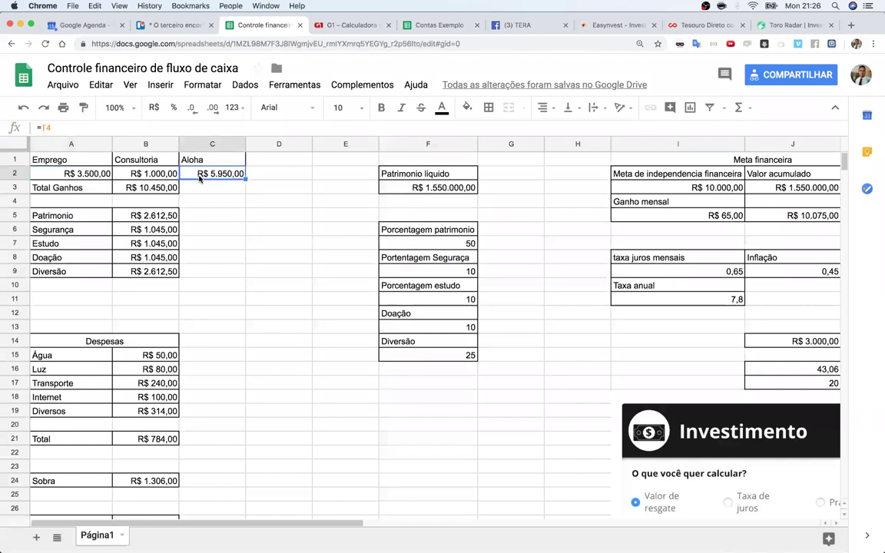
pyautogui.write('800')
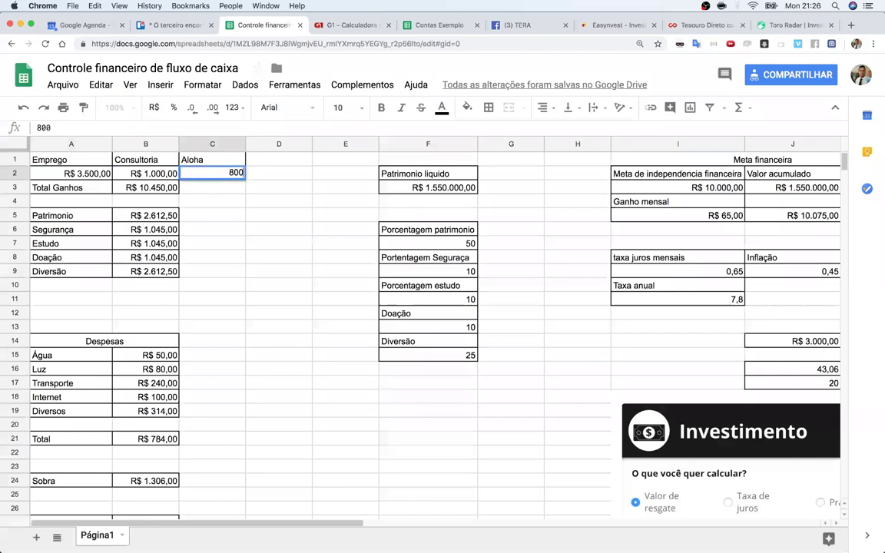
pyautogui.press('Return')
pyautogui.click(152, 174)
pyautogui.write('300')
pyautogui.press('Return')
pyautogui.click(86, 173)
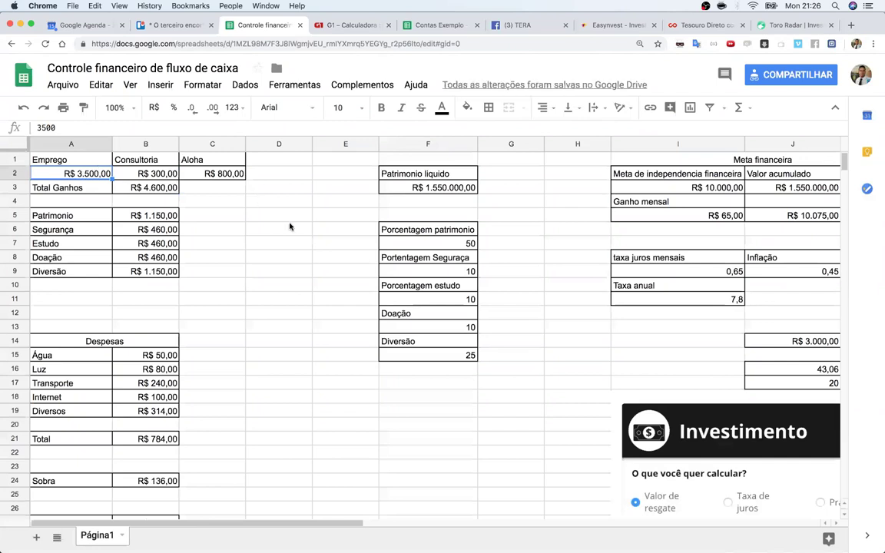
pyautogui.click(250, 215)
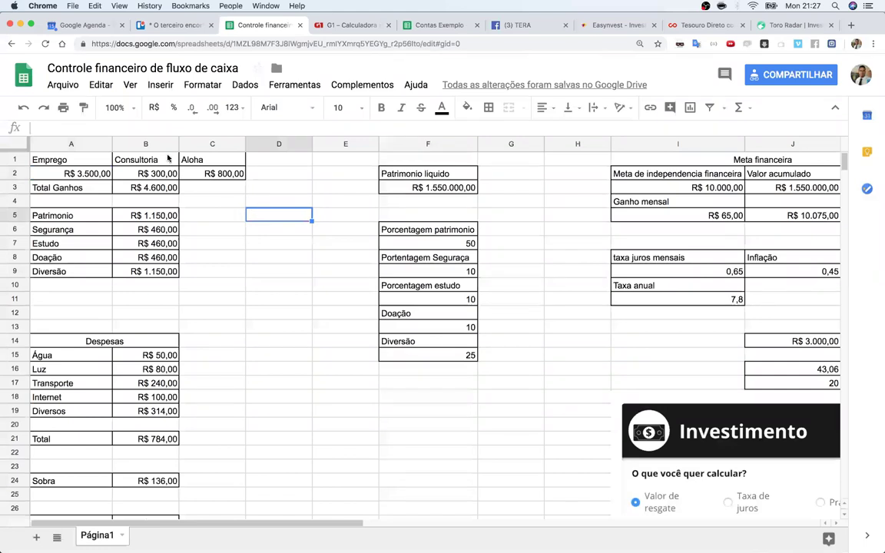
# - Examine the Total Ganhos formula, the allocation percentages in column F, and the Patrimonio formula in B5
pyautogui.click(152, 192)
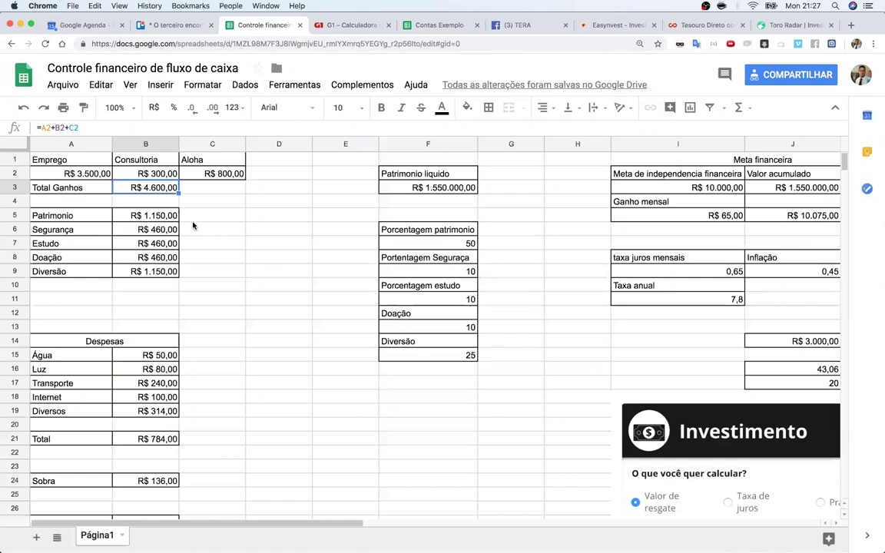
pyautogui.click(437, 243)
pyautogui.click(459, 271)
pyautogui.click(459, 286)
pyautogui.click(459, 300)
pyautogui.click(457, 346)
pyautogui.click(464, 355)
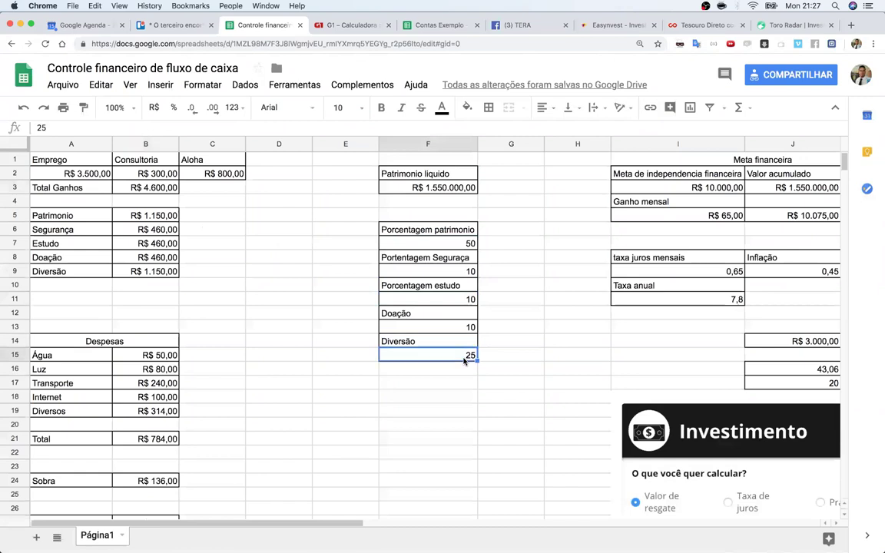
pyautogui.click(457, 244)
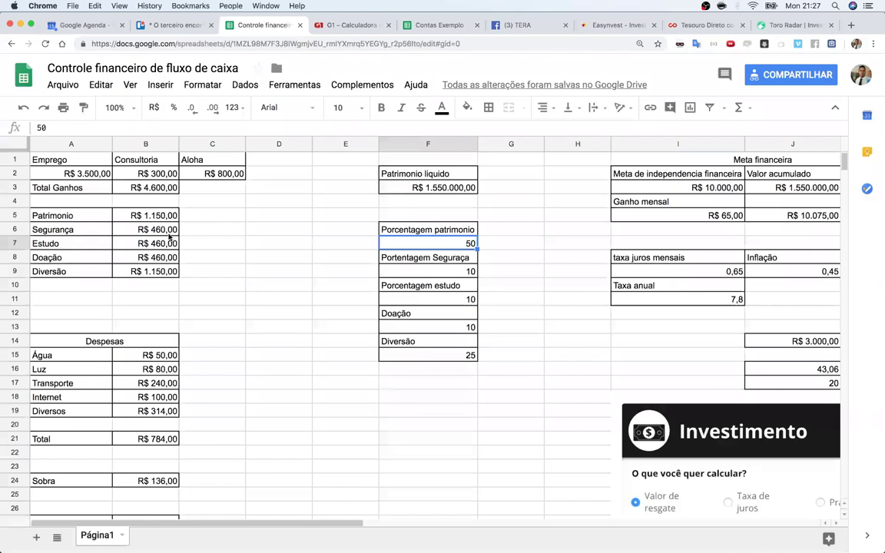
pyautogui.click(136, 217)
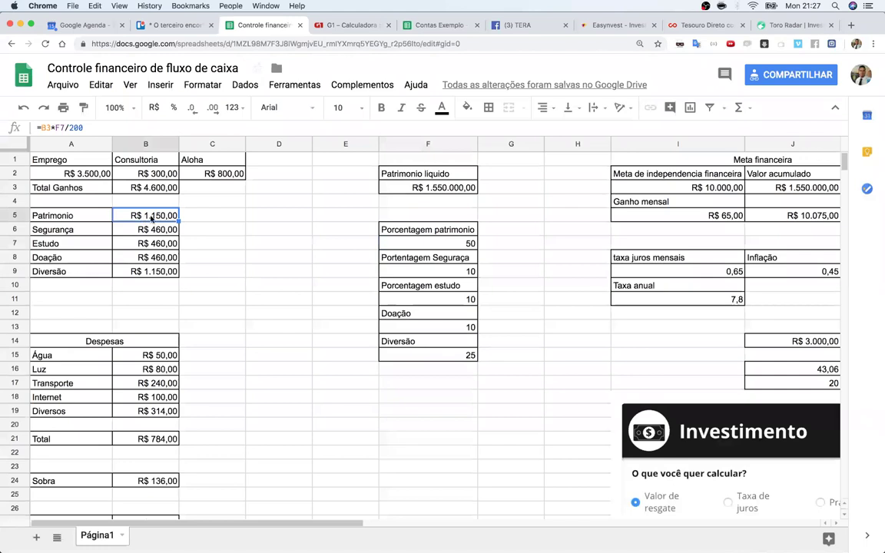
# - Look over the rest of the sheet, including the financial goal, cash, investment simulation and expense sections
pyautogui.hscroll(5, 528, 358)
pyautogui.scroll(-5, 528, 358)
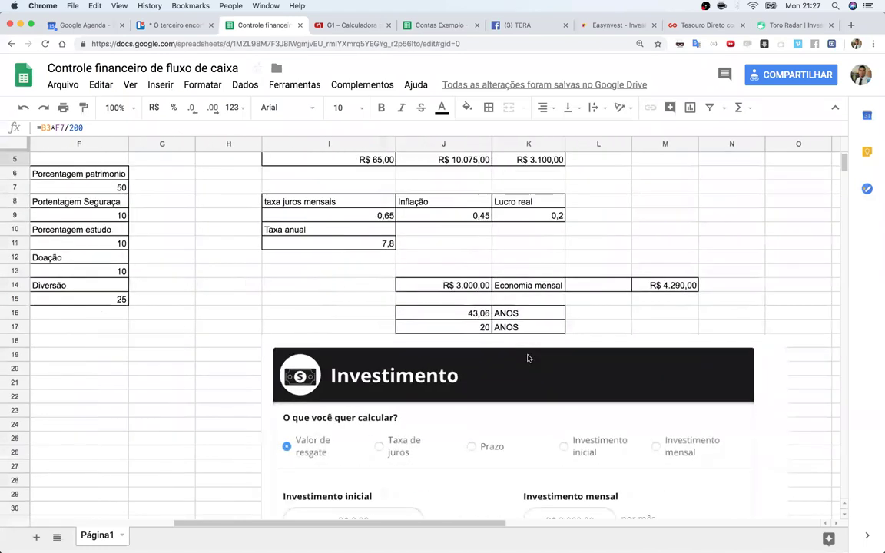
pyautogui.hscroll(10, 528, 358)
pyautogui.scroll(2, 528, 358)
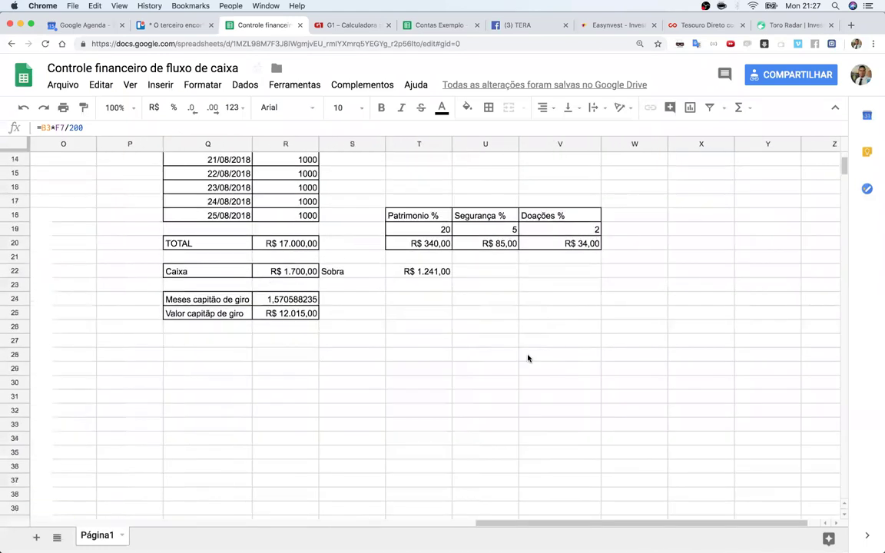
pyautogui.scroll(-10, 527, 358)
pyautogui.hscroll(-10, 528, 358)
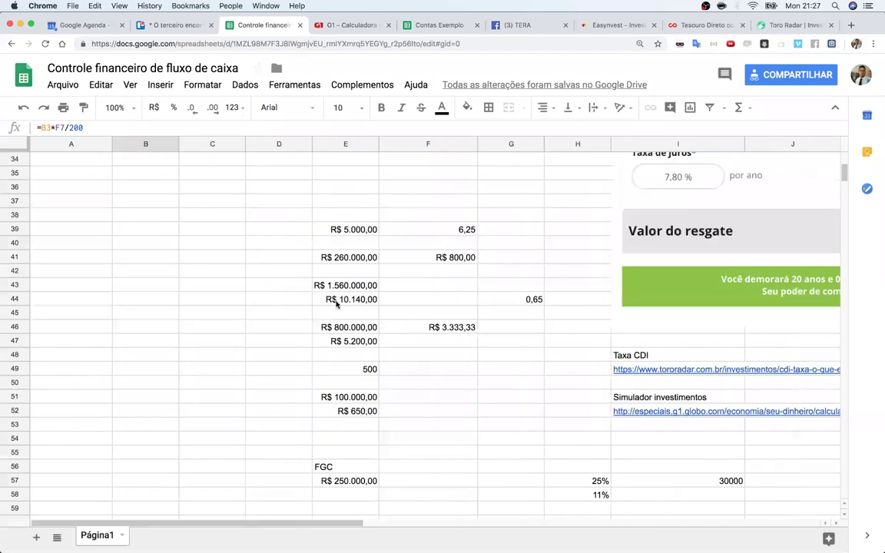
pyautogui.scroll(5, 354, 311)
pyautogui.scroll(8, 354, 312)
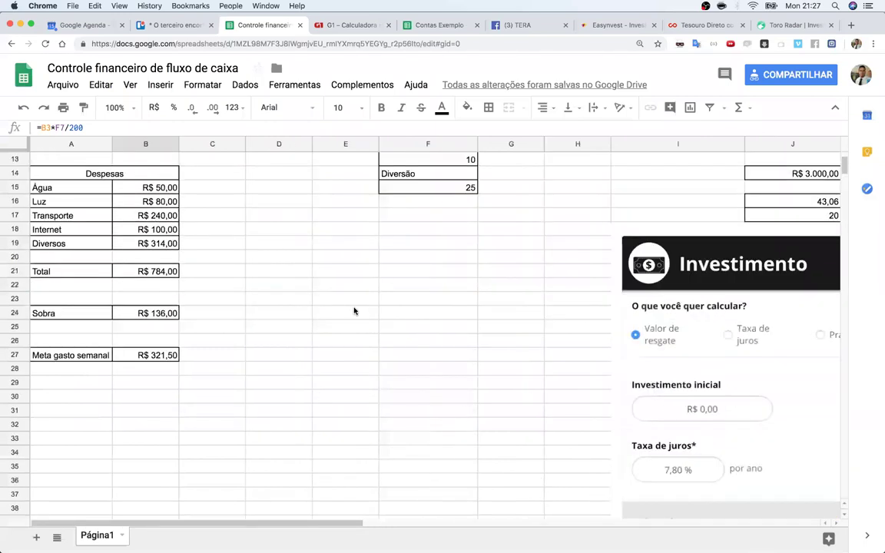
# - Set the Porcentagem patrimonio value in cell F7 to 30
pyautogui.click(465, 243)
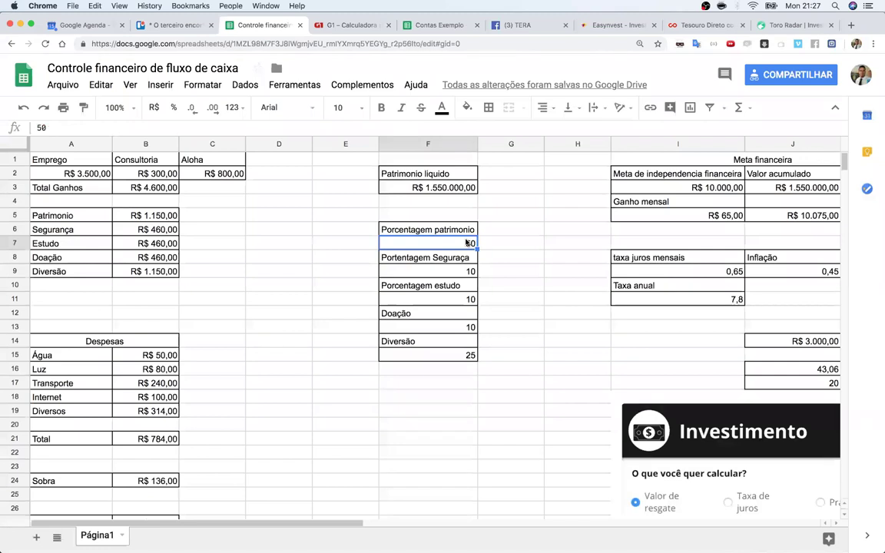
pyautogui.write('30')
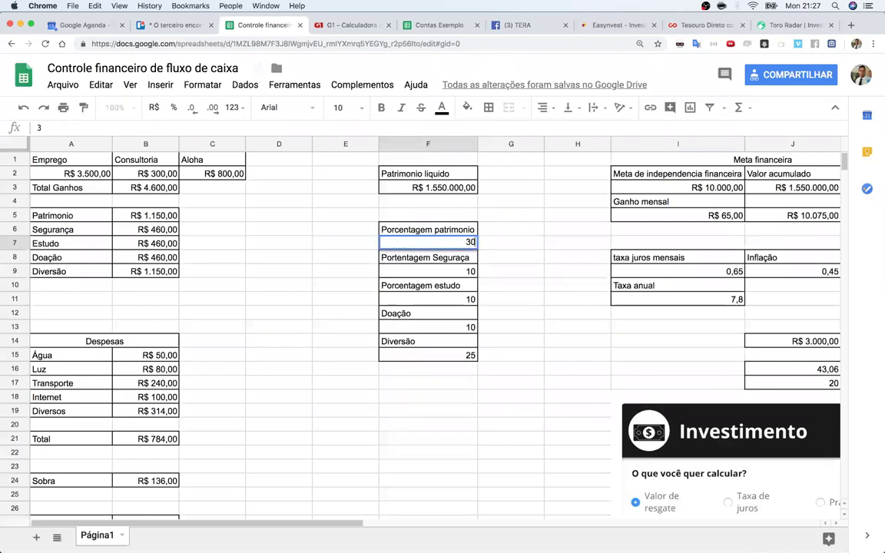
pyautogui.press('Return')
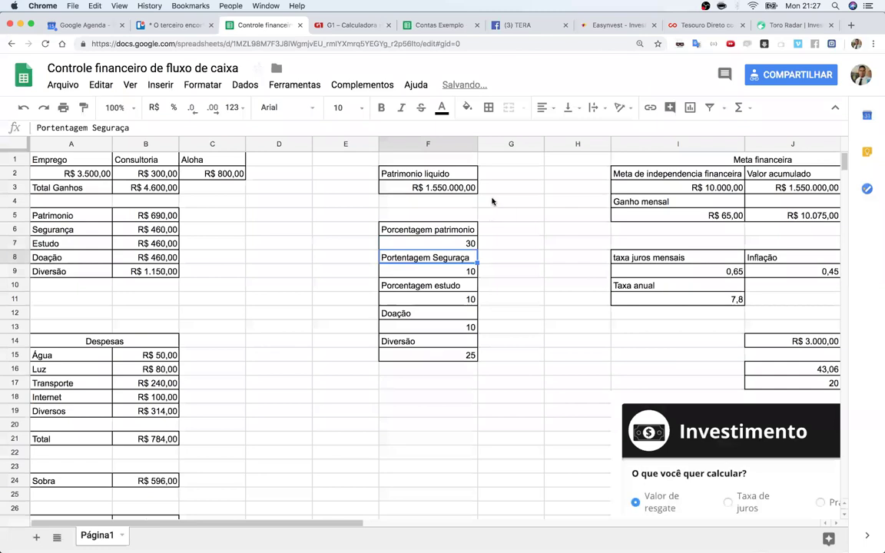
# - Review the percentages for security, study, donation and leisure in column F one after another
pyautogui.click(434, 271)
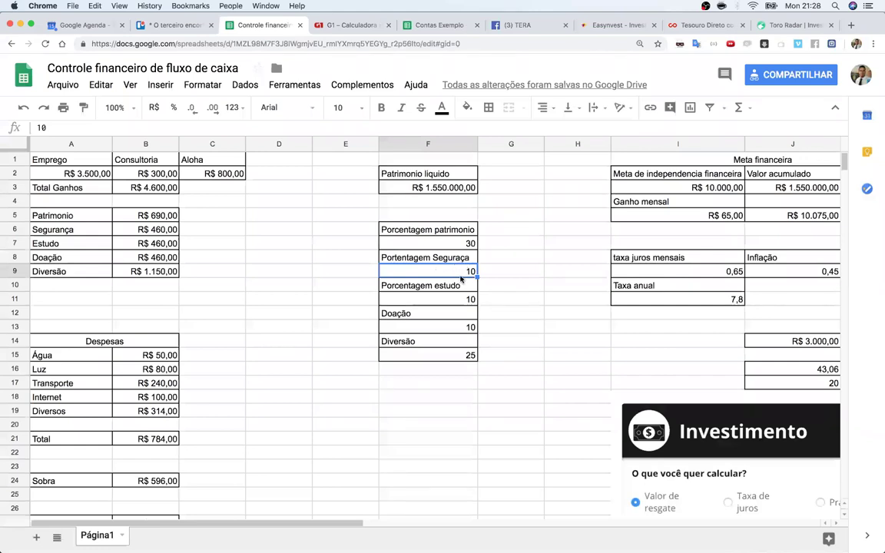
pyautogui.click(463, 299)
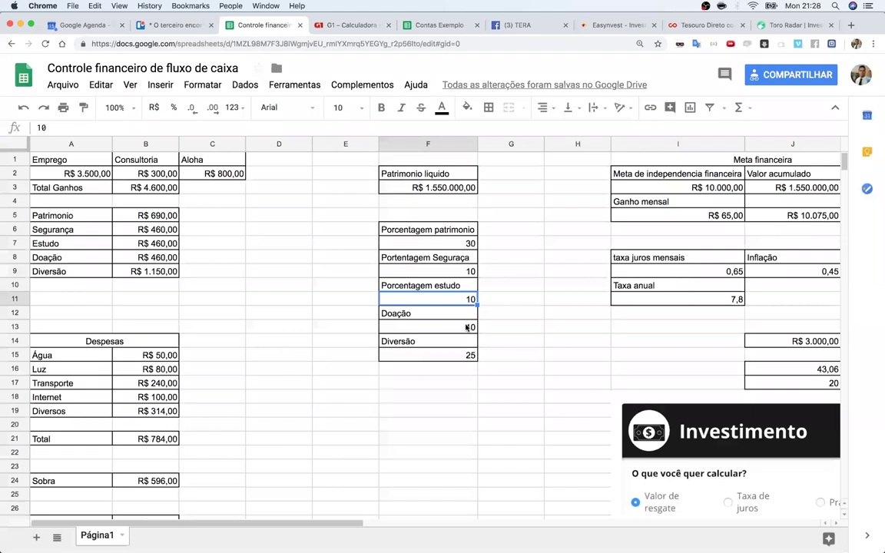
pyautogui.click(468, 327)
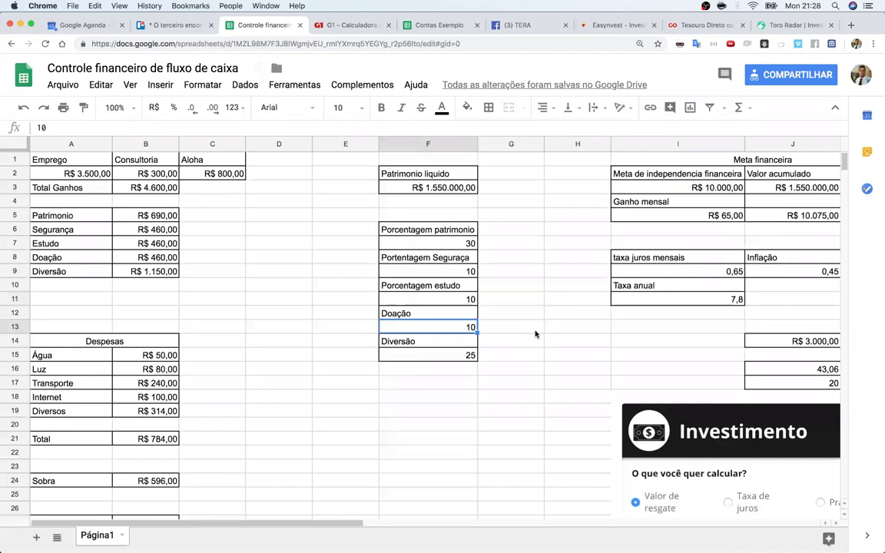
pyautogui.press('Up')
pyautogui.press('Down')
pyautogui.click(471, 358)
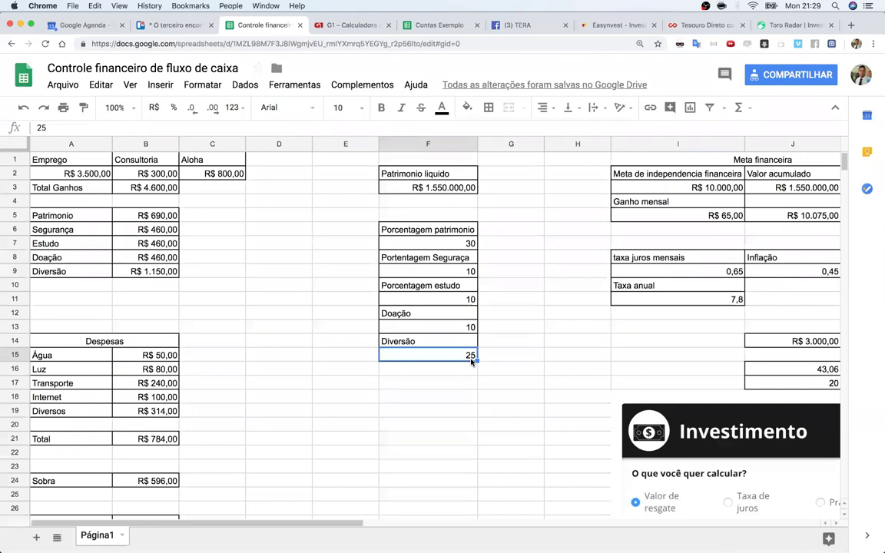
# - Enter 4000 as a scratch value in the empty cell F19 and clear it again
pyautogui.click(466, 409)
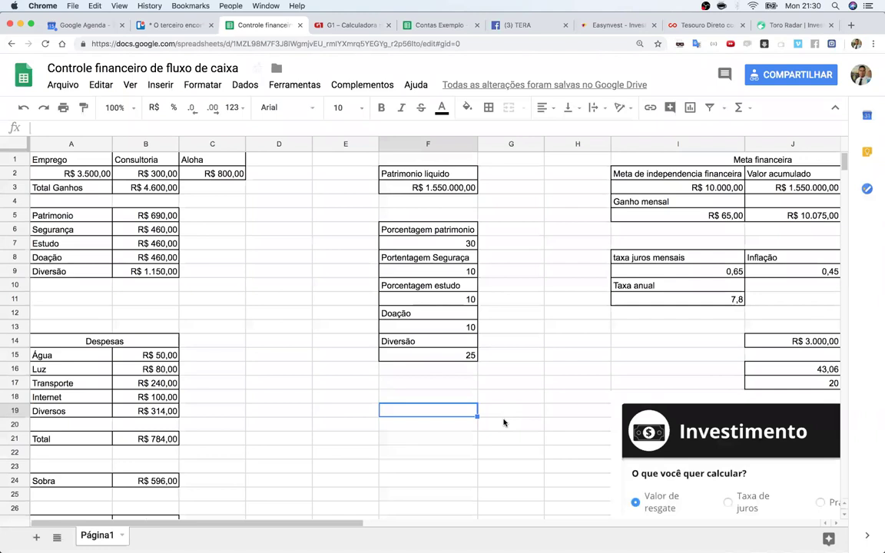
pyautogui.write('4000')
pyautogui.press('Return')
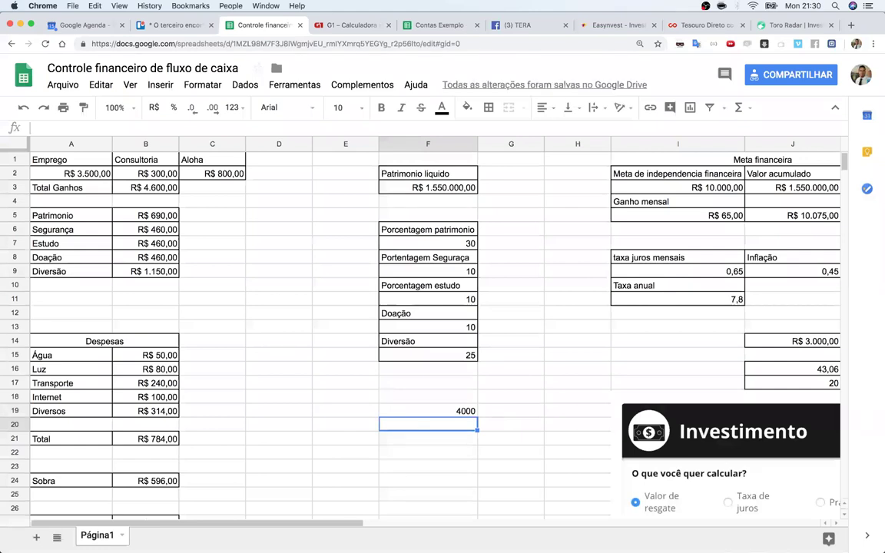
pyautogui.click(428, 411)
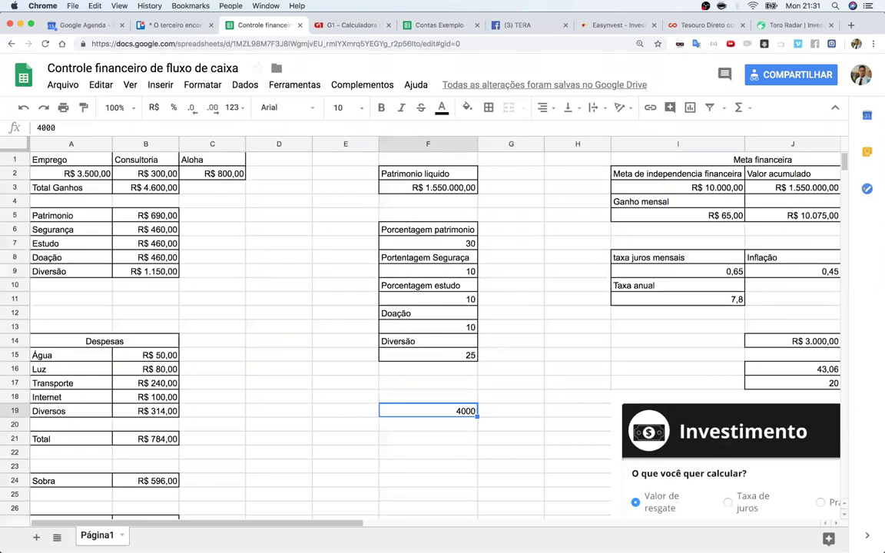
pyautogui.press('Delete')
# - Go over the allocation percentage list again and check the Patrimonio formula in B5 that uses F7
pyautogui.click(419, 244)
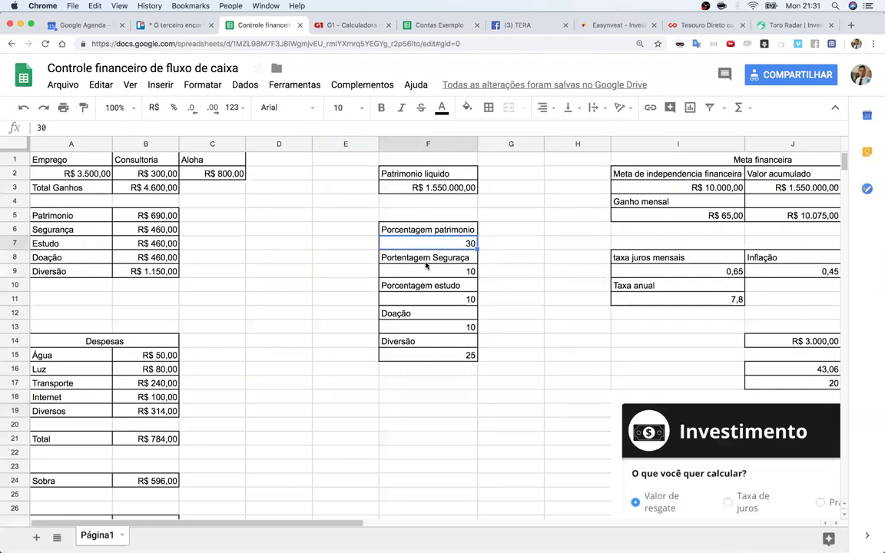
pyautogui.click(421, 272)
pyautogui.click(429, 314)
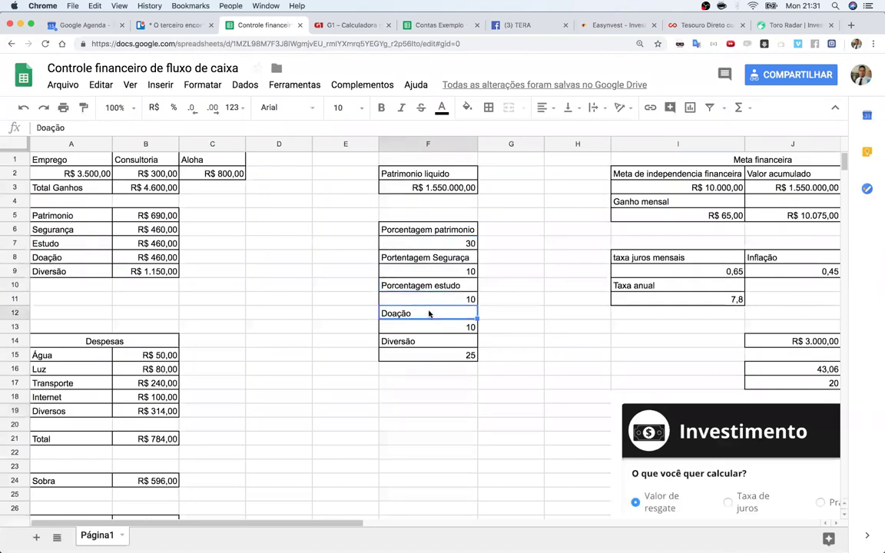
pyautogui.click(430, 344)
pyautogui.click(298, 321)
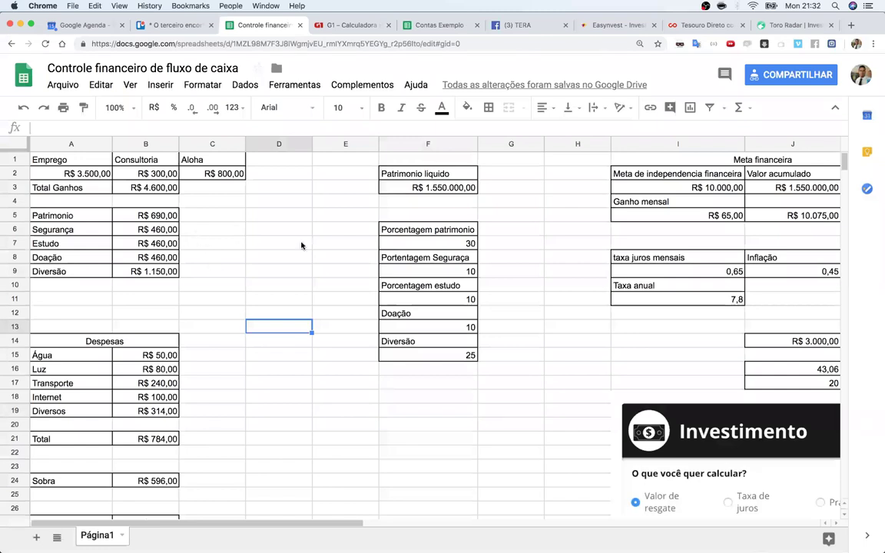
pyautogui.click(444, 245)
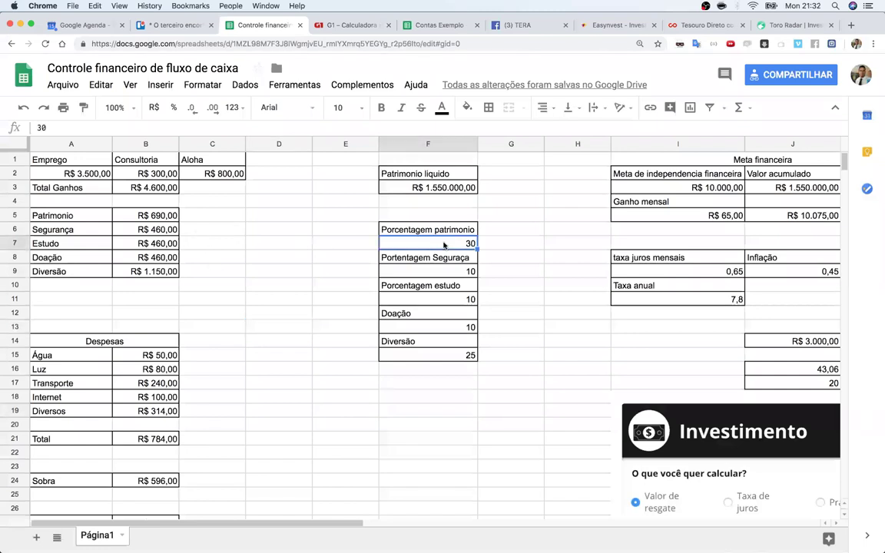
pyautogui.click(150, 215)
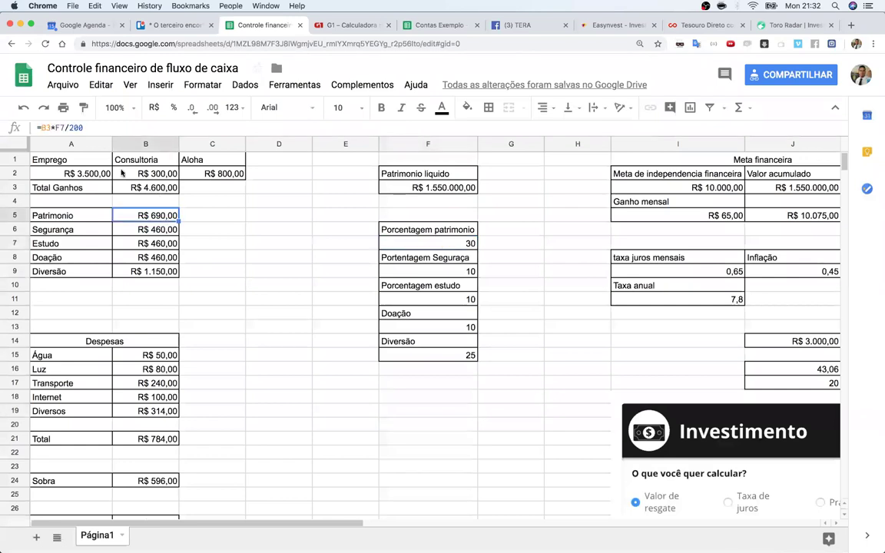
# - Correct the Patrimonio formula in B5 to =B3*F7/100 and check it against the Total Ganhos formula in B3
pyautogui.click(44, 128)
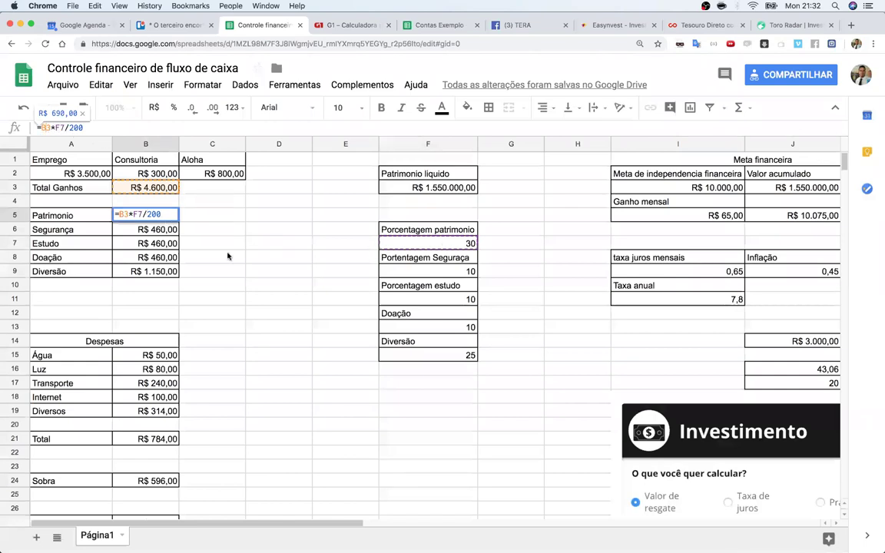
pyautogui.click(150, 214)
pyautogui.press('Delete')
pyautogui.write('1')
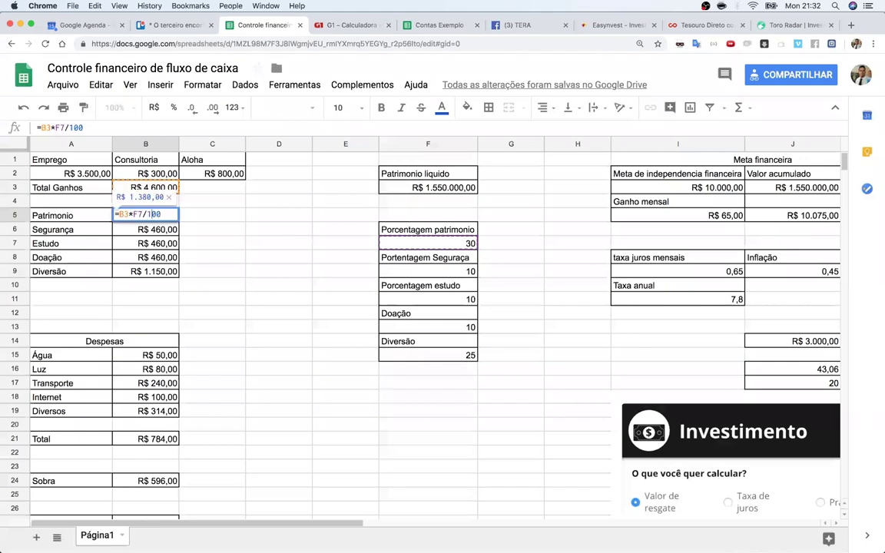
pyautogui.press('Return')
pyautogui.click(154, 216)
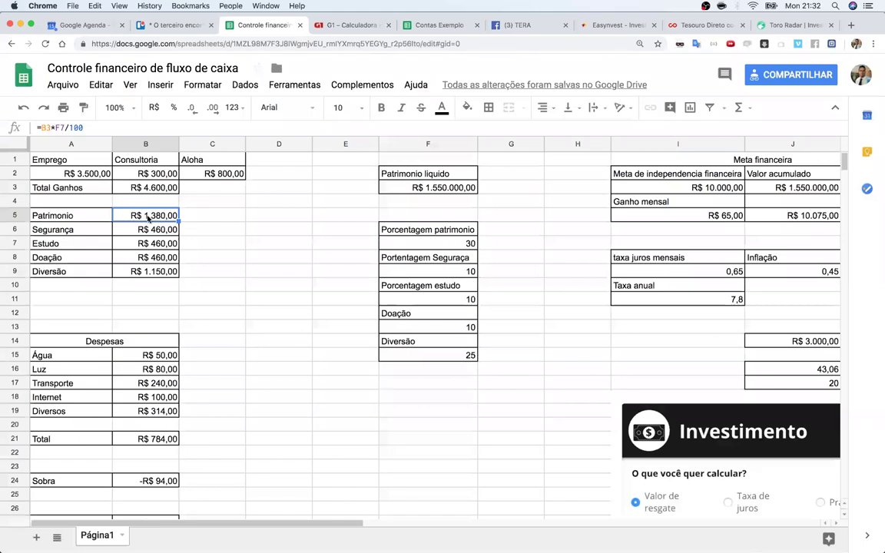
pyautogui.press('Right')
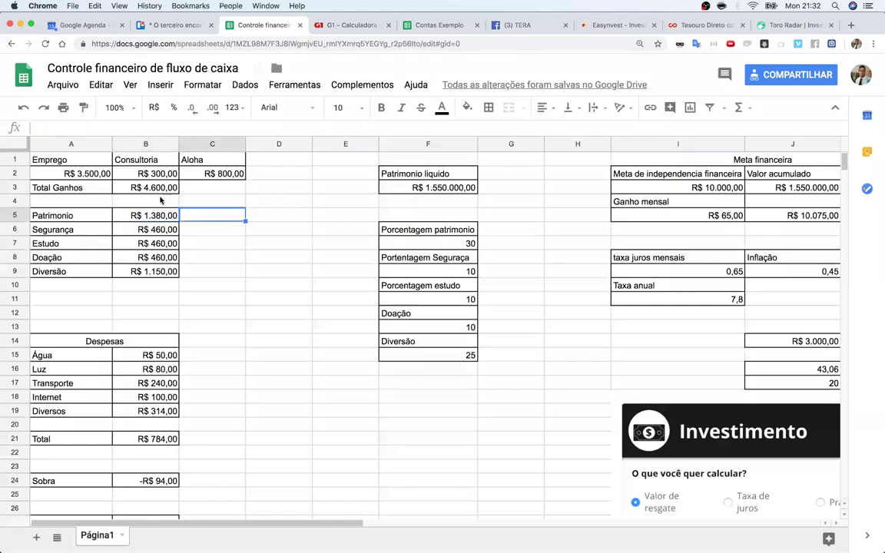
pyautogui.click(148, 188)
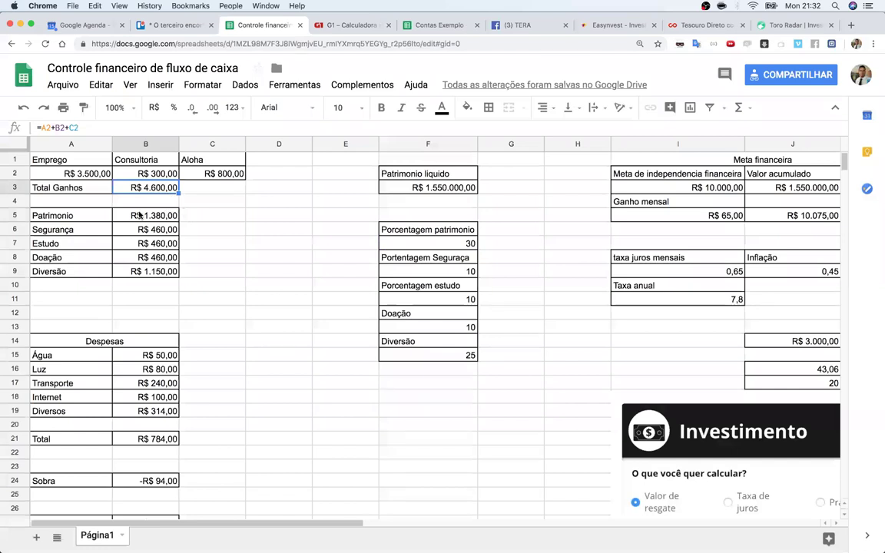
pyautogui.click(139, 216)
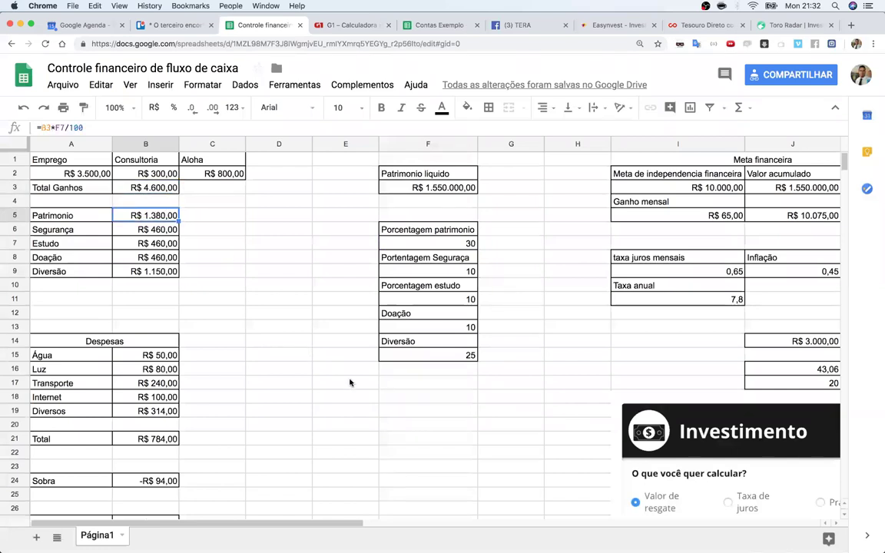
pyautogui.click(470, 429)
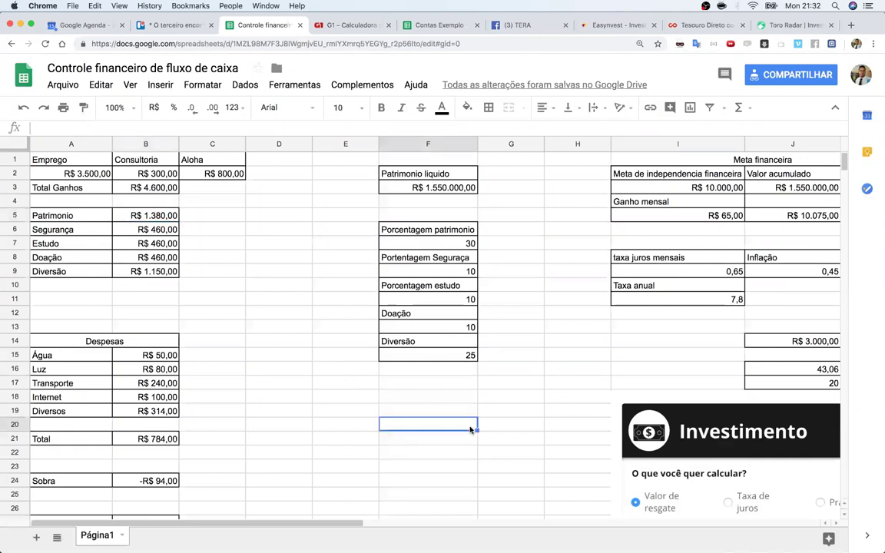
pyautogui.press('super+space')
pyautogui.write('1000')
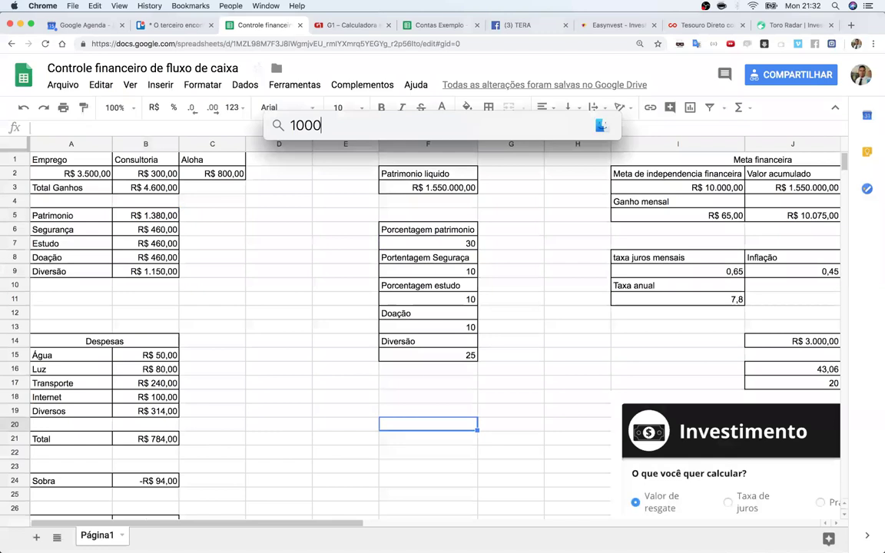
pyautogui.press('BackSpace')
pyautogui.press('BackSpace')
pyautogui.press('BackSpace')
pyautogui.press('BackSpace')
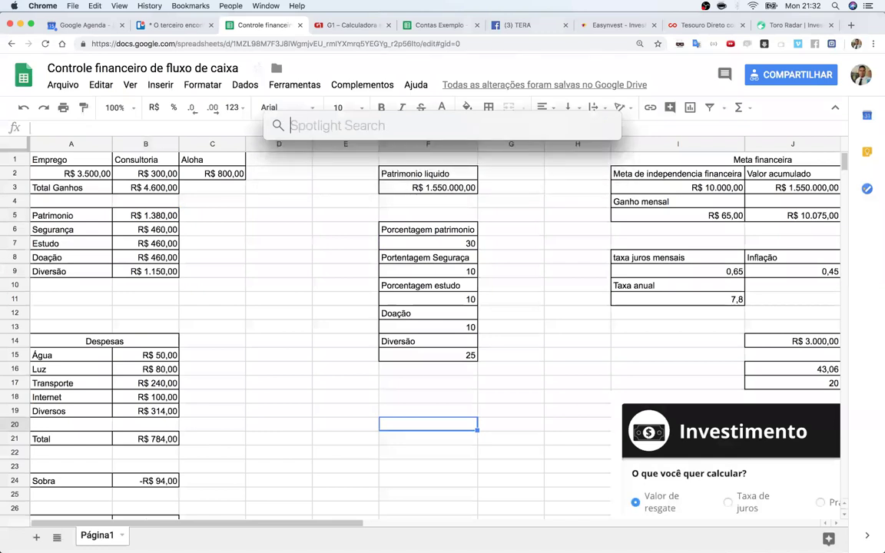
pyautogui.press('Escape')
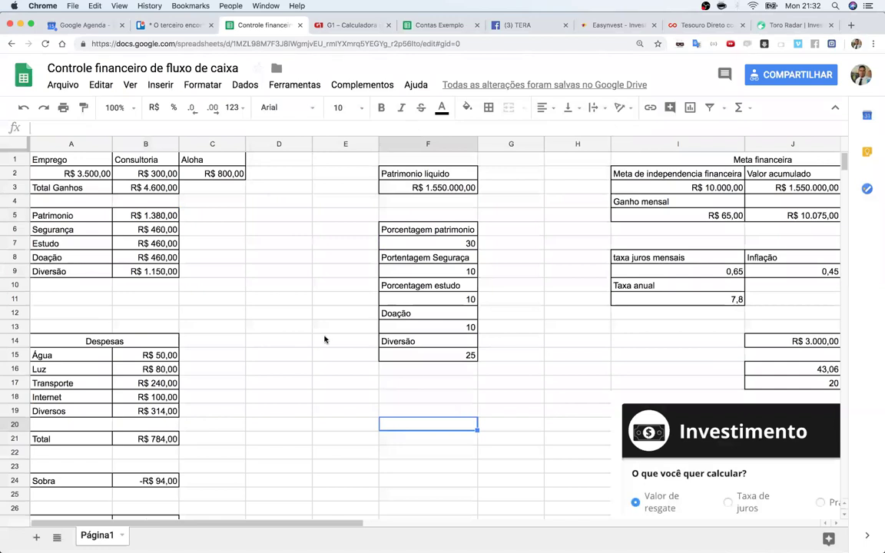
# - Compare the Patrimonio and Segurança formulas in B5 and B6 with their percentages in F7 and F9
pyautogui.click(137, 216)
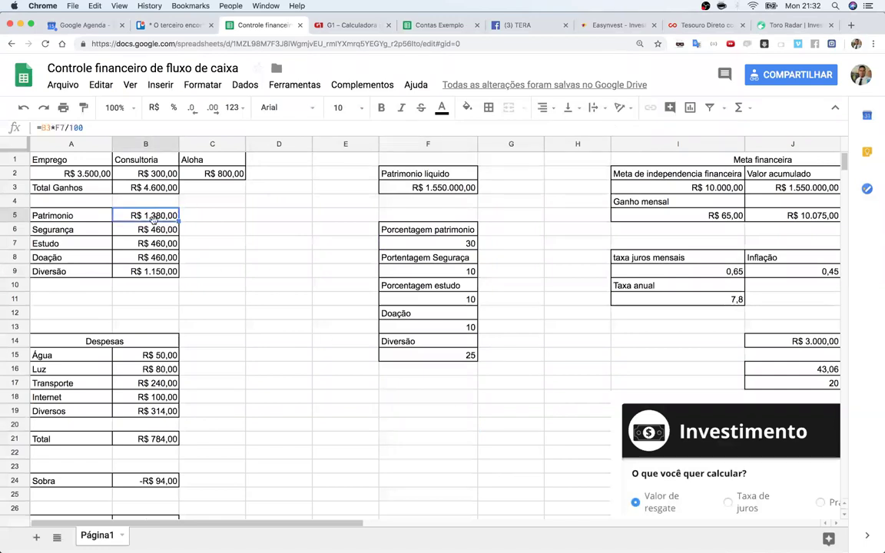
pyautogui.click(454, 246)
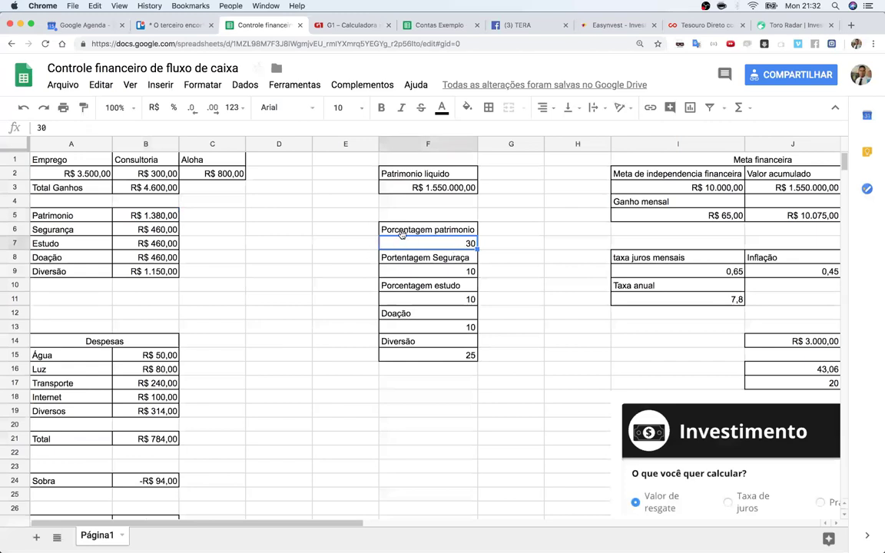
pyautogui.click(163, 218)
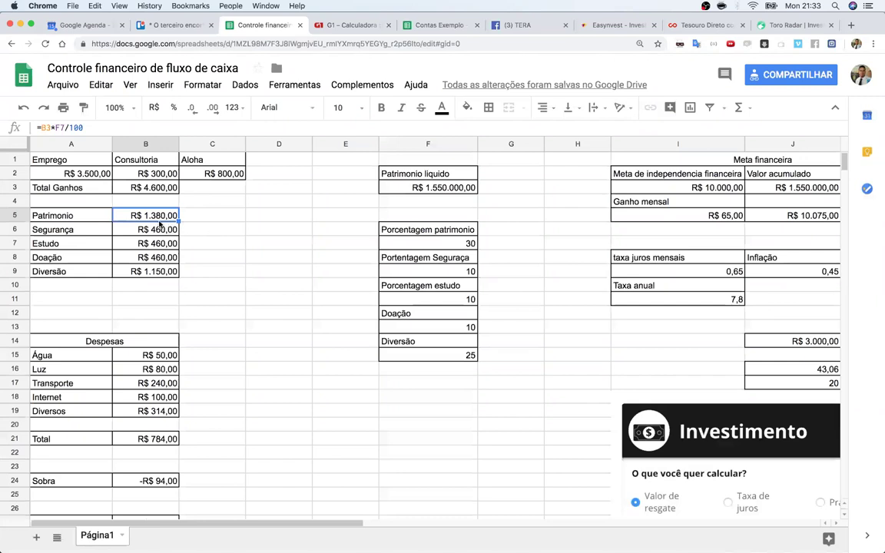
pyautogui.click(435, 244)
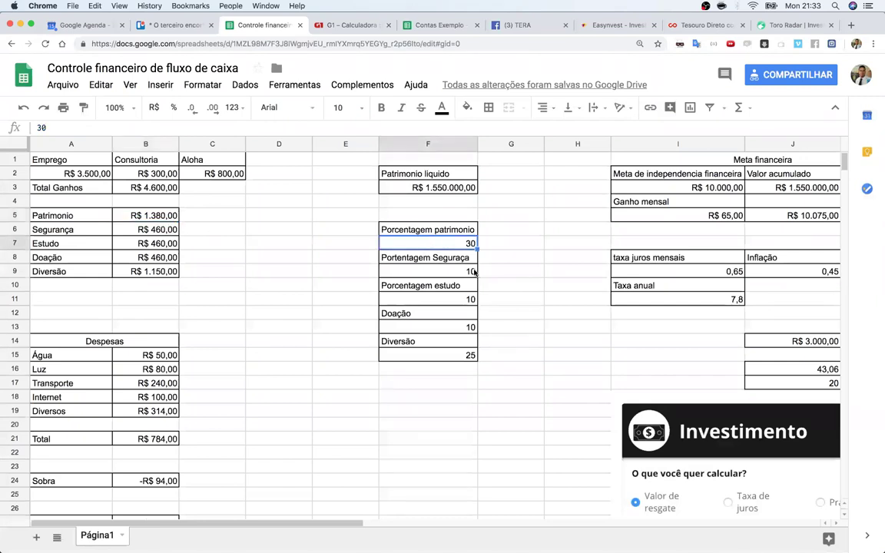
pyautogui.click(146, 227)
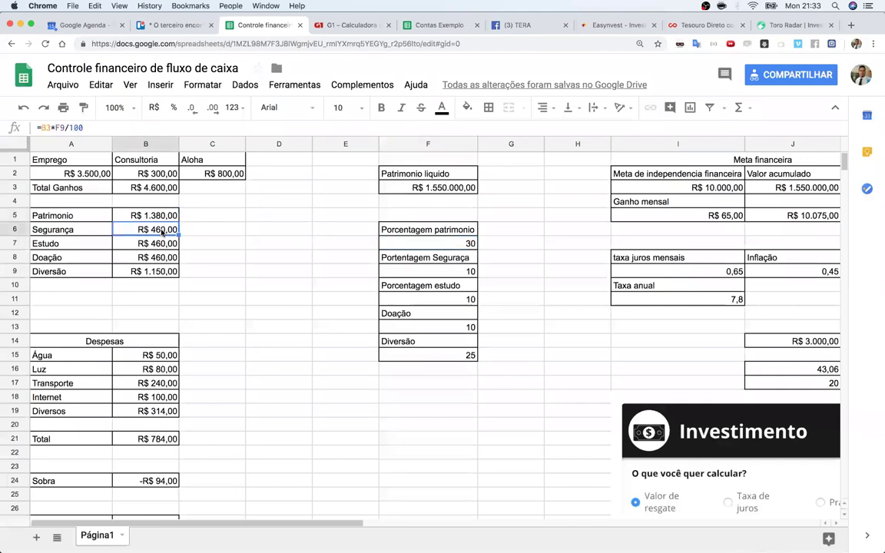
pyautogui.click(467, 275)
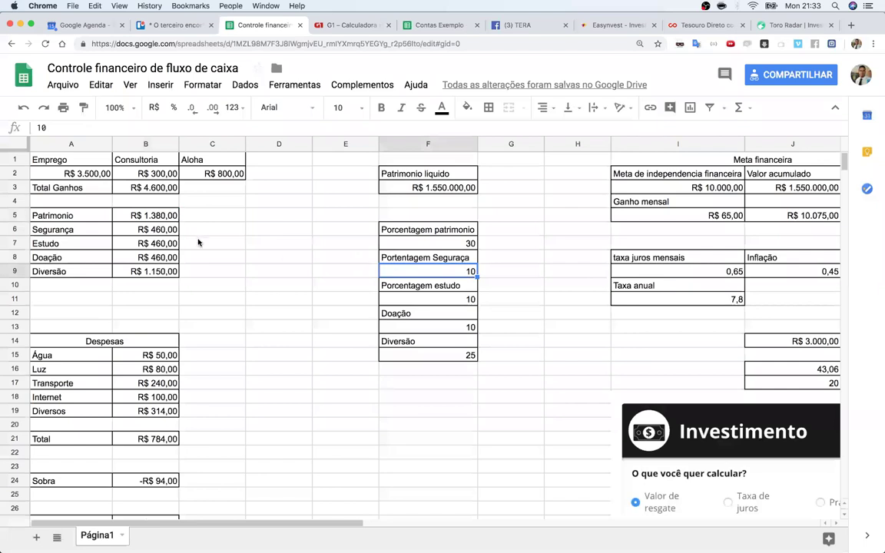
pyautogui.moveTo(169, 236); pyautogui.dragTo(158, 271)
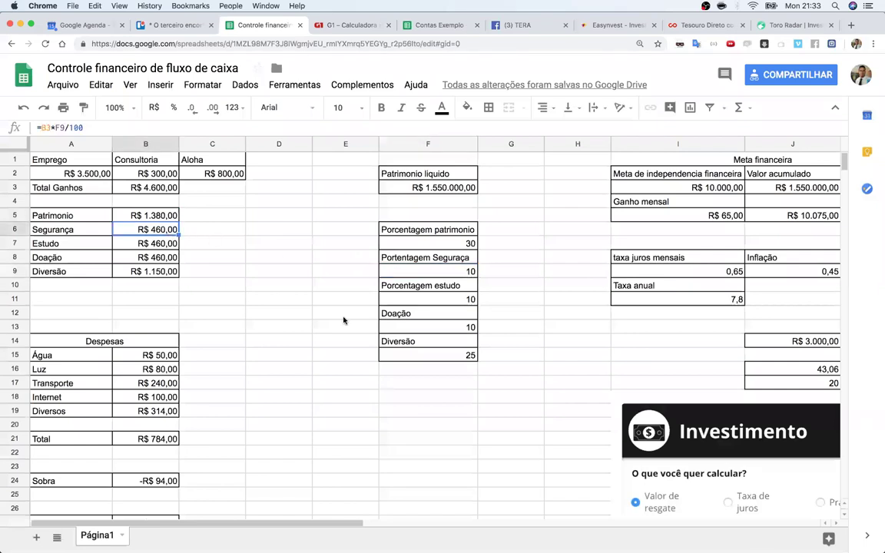
# - Compare the Estudo, Doação and Diversão amounts in column B with their percentages and the Total Ganhos formula
pyautogui.click(435, 300)
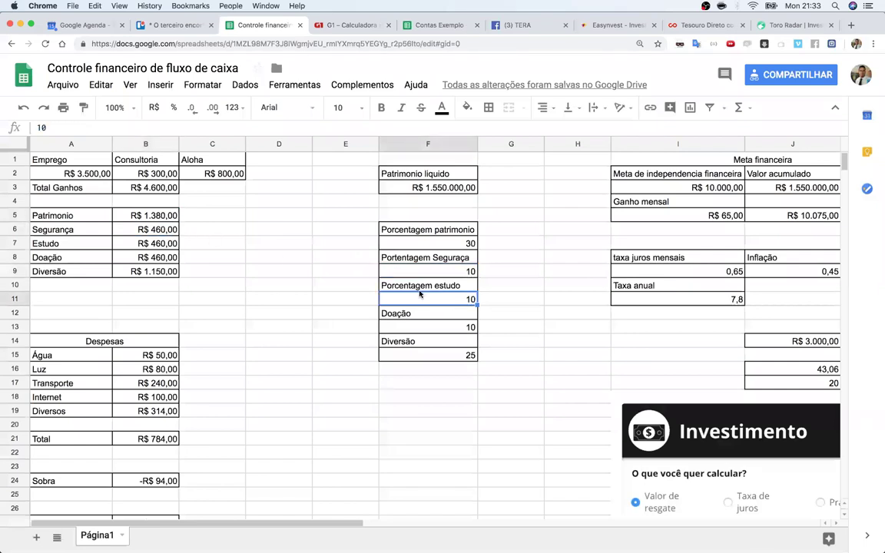
pyautogui.click(146, 243)
pyautogui.click(443, 326)
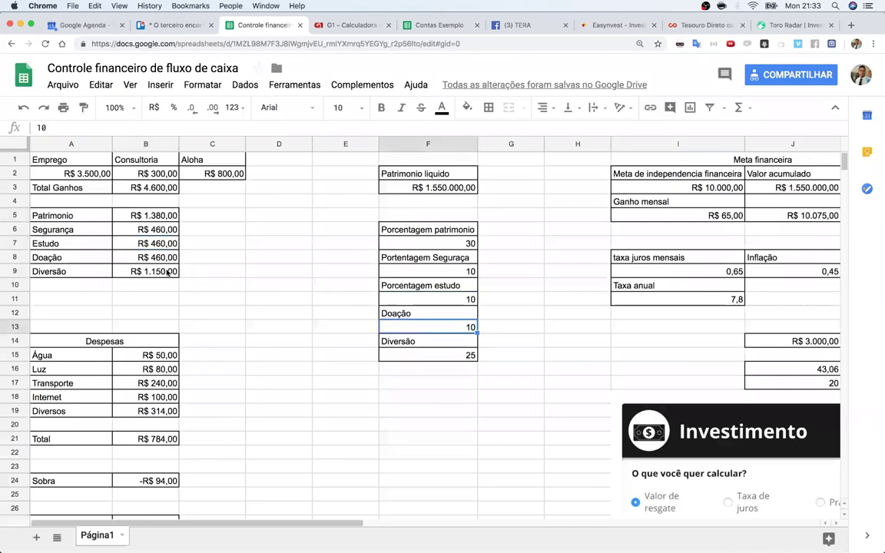
pyautogui.click(147, 257)
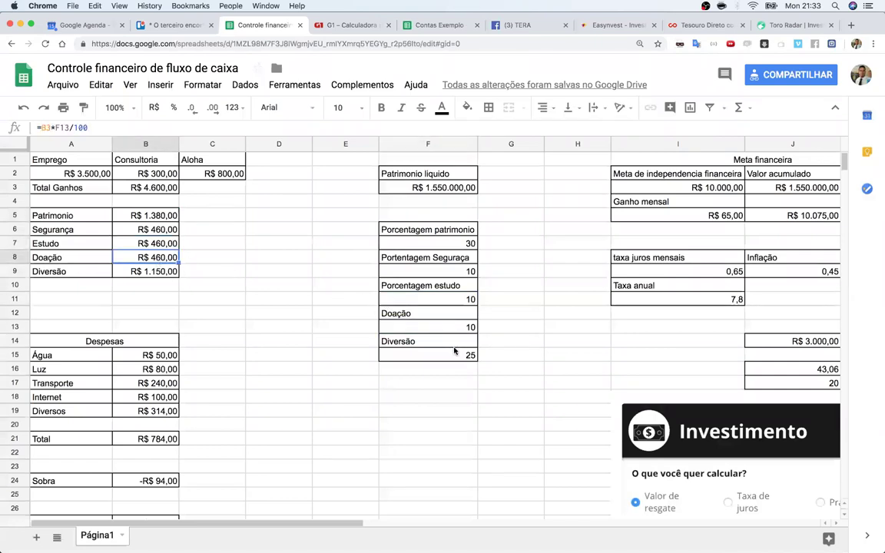
pyautogui.click(430, 341)
pyautogui.click(467, 356)
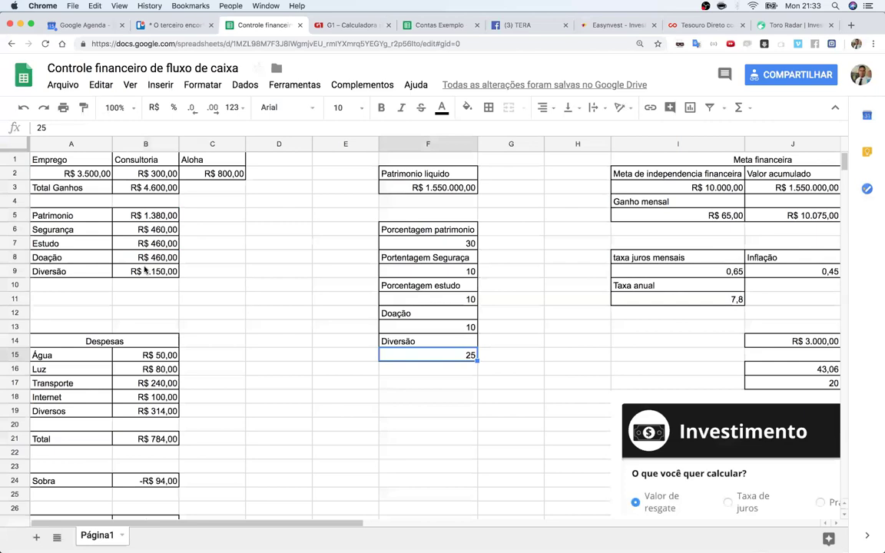
pyautogui.click(151, 272)
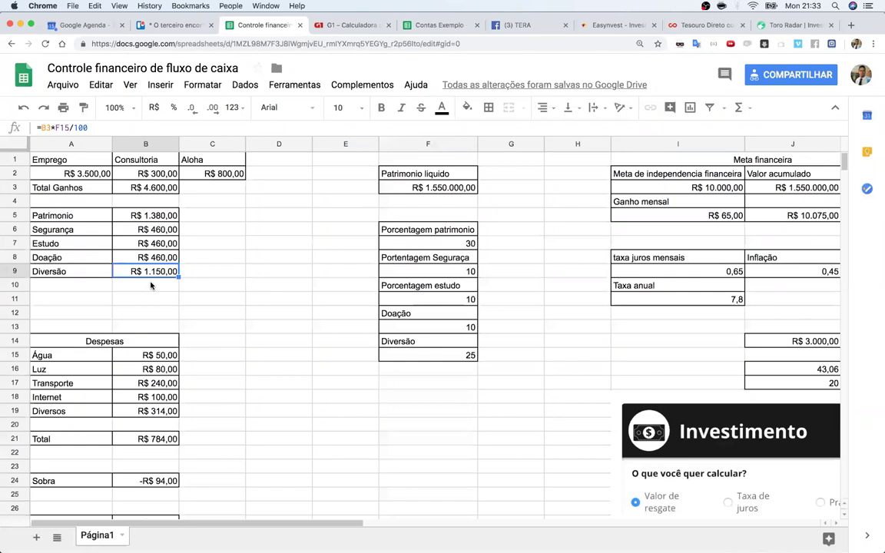
pyautogui.click(139, 186)
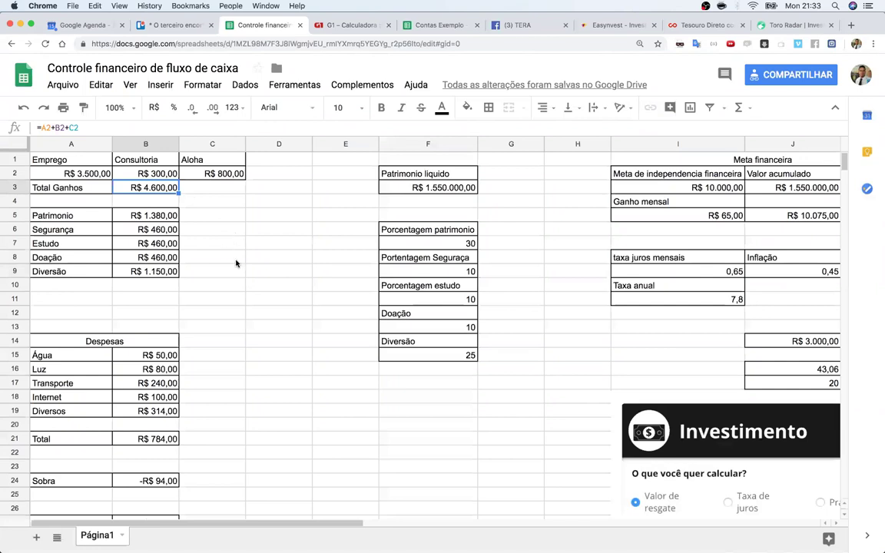
pyautogui.click(154, 276)
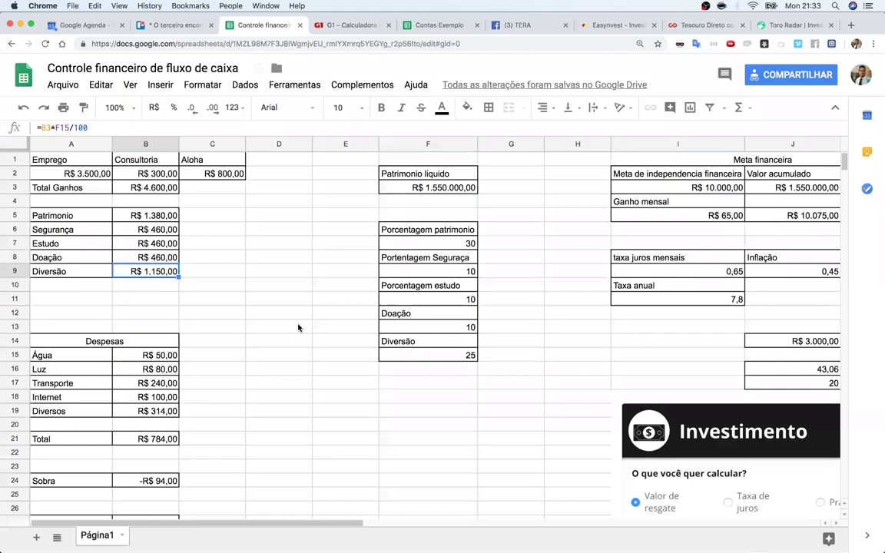
# - Go through the allocation percentages in column F and set the Diversão percentage in F15 to 40
pyautogui.click(454, 356)
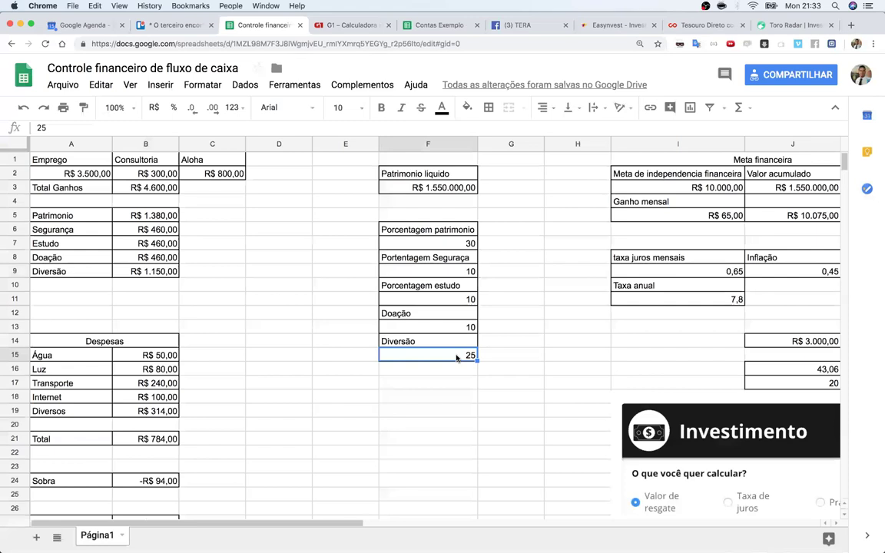
pyautogui.click(466, 243)
pyautogui.click(465, 274)
pyautogui.click(467, 299)
pyautogui.click(471, 326)
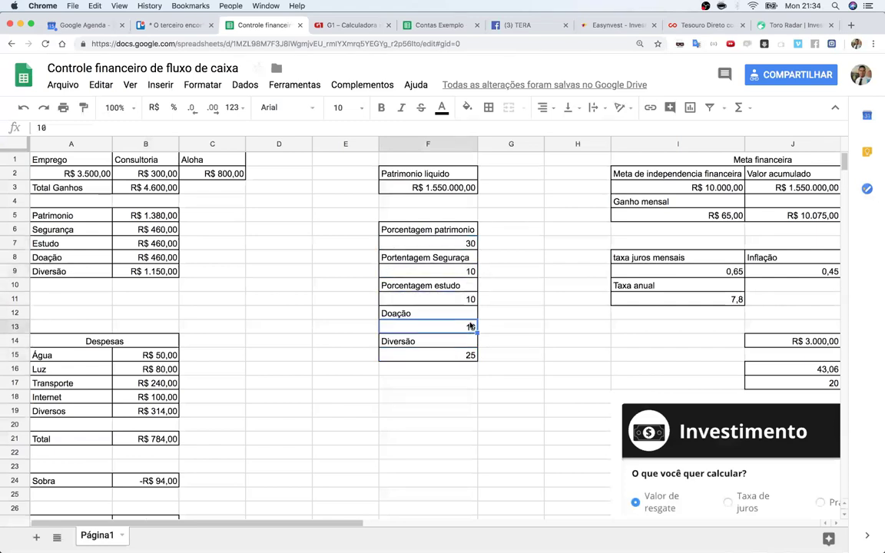
pyautogui.click(471, 358)
pyautogui.write('40')
pyautogui.press('Return')
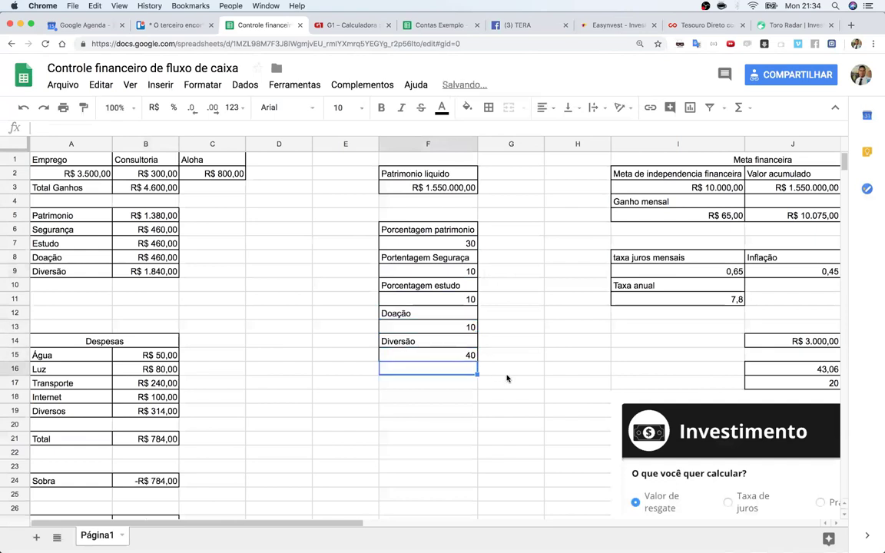
# - Review all five percentages in column F and examine the Diversão, Patrimonio and Estudo amounts in column B
pyautogui.click(468, 243)
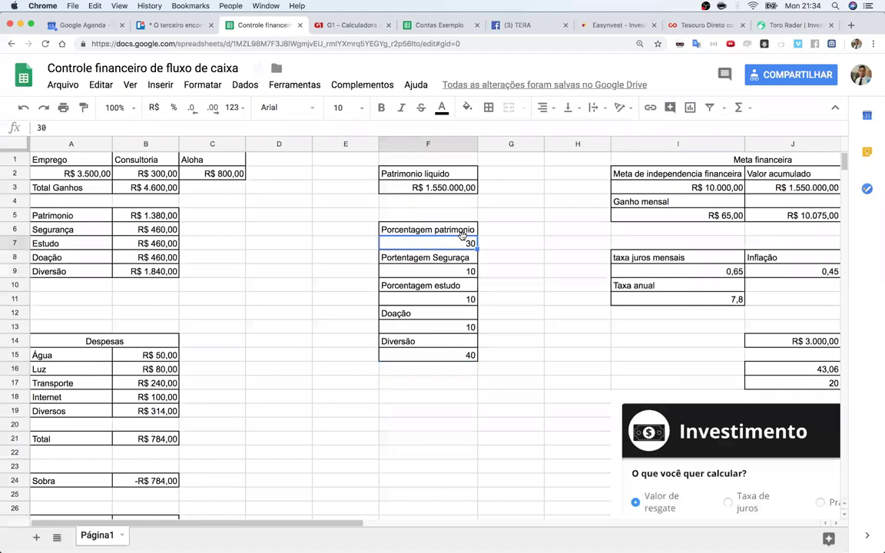
pyautogui.click(469, 273)
pyautogui.click(469, 300)
pyautogui.click(469, 327)
pyautogui.click(470, 358)
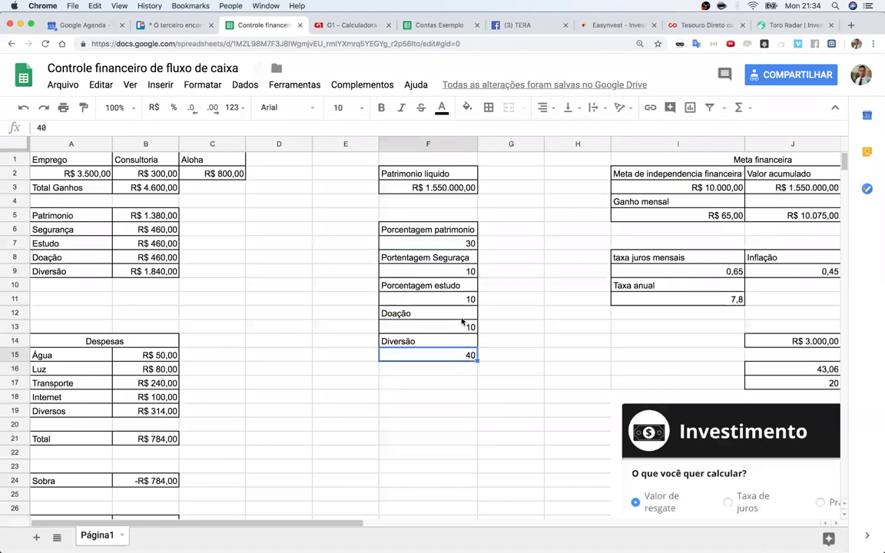
pyautogui.click(154, 271)
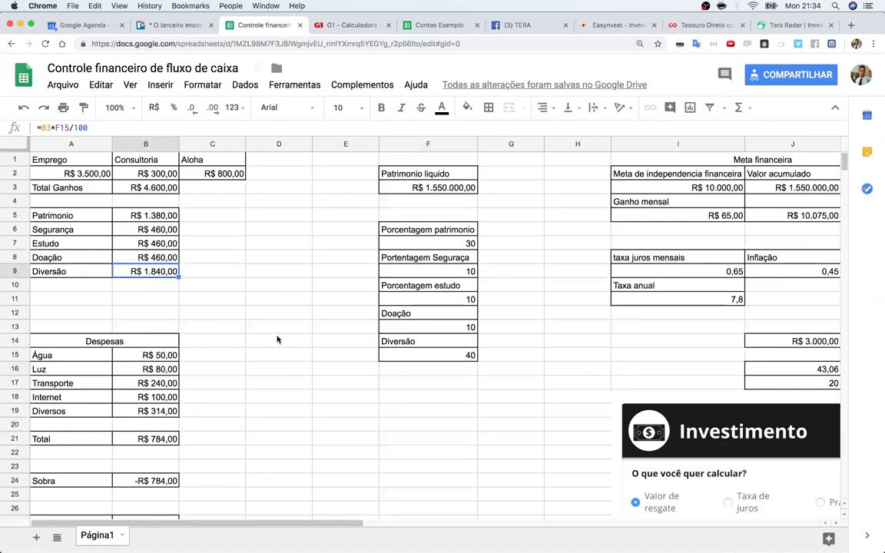
pyautogui.click(153, 217)
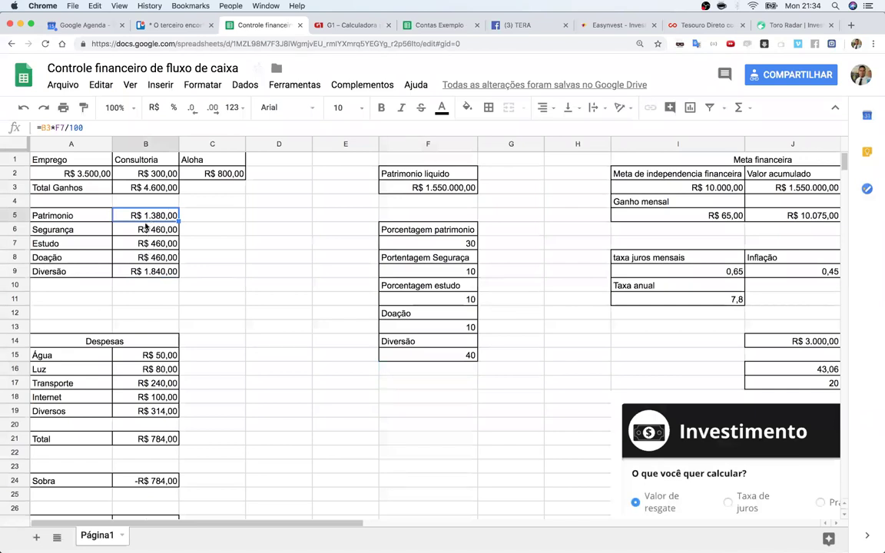
pyautogui.click(171, 243)
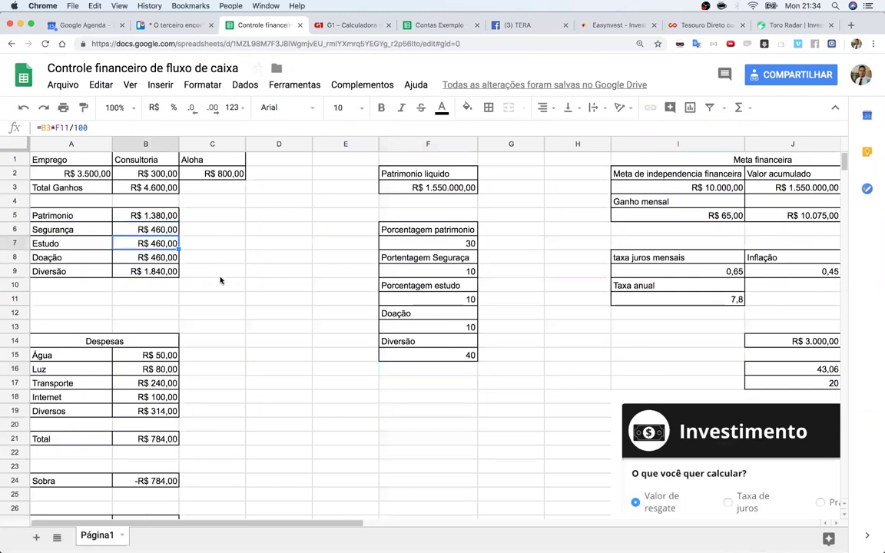
# - Go through the Despesas amounts from Água to Diversos in column B and examine the Total formula in B21
pyautogui.scroll(-2, 222, 278)
pyautogui.scroll(1, 236, 307)
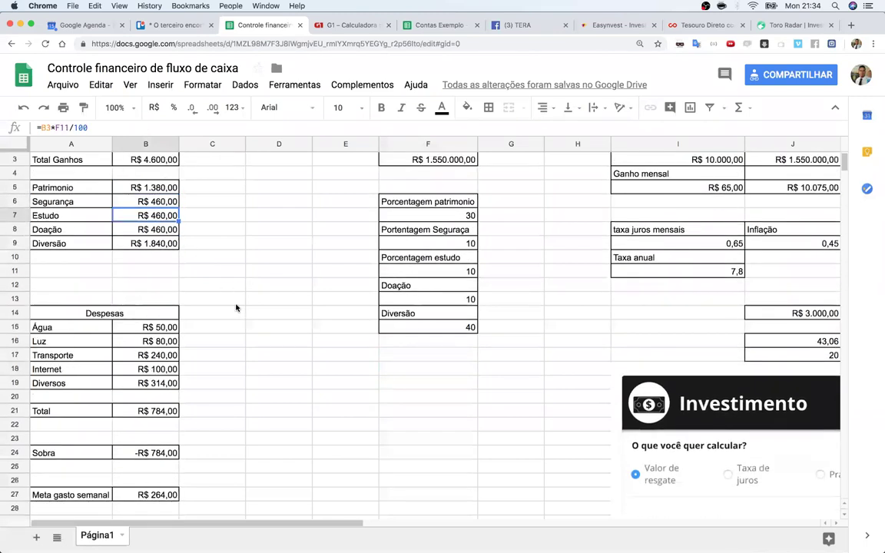
pyautogui.click(97, 330)
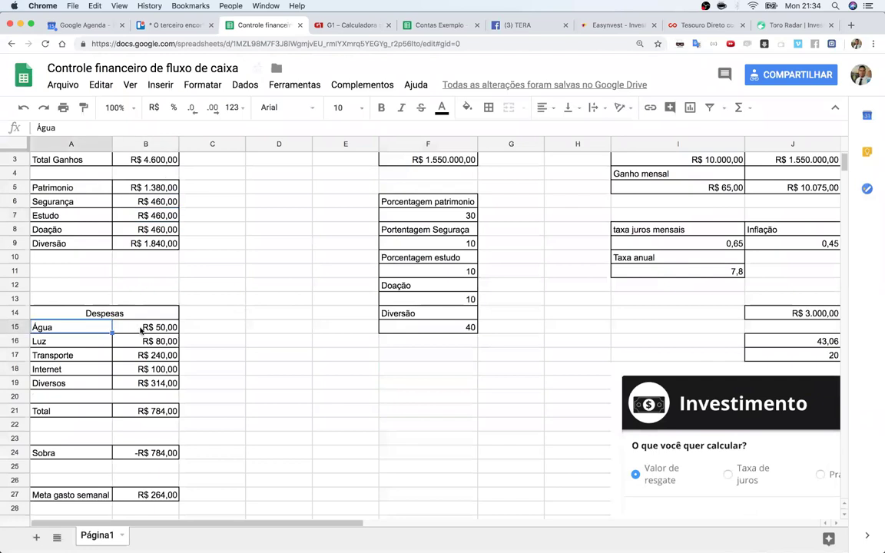
pyautogui.click(159, 330)
pyautogui.click(152, 343)
pyautogui.click(154, 357)
pyautogui.click(157, 372)
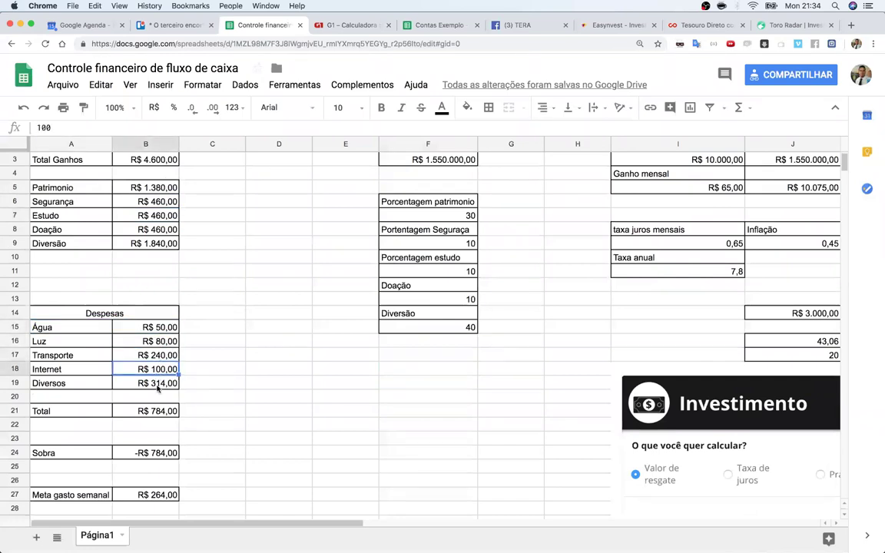
pyautogui.click(156, 383)
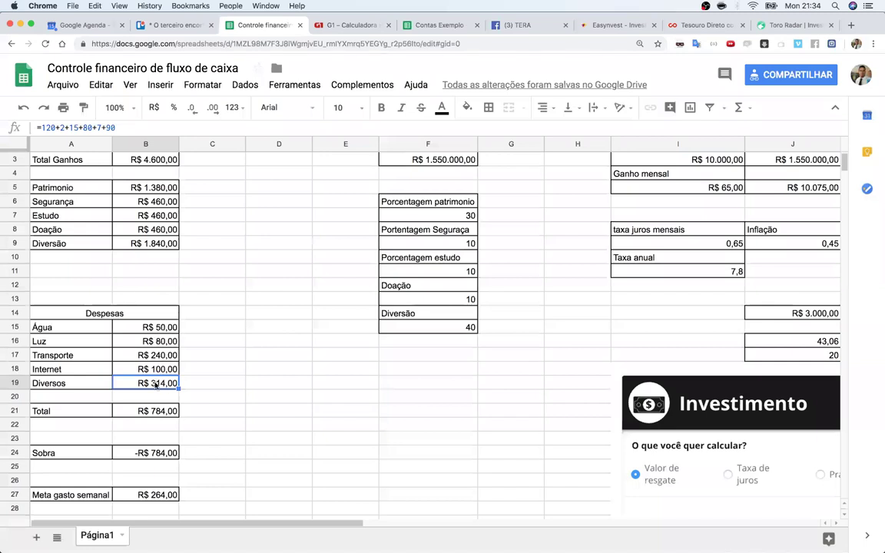
pyautogui.click(144, 409)
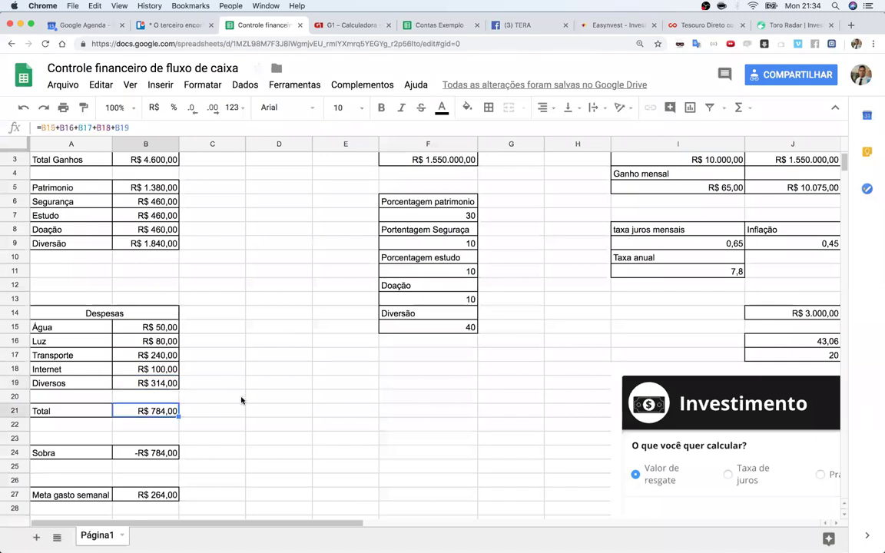
# - Replace the Sobra formula in B24 with =B9-B21, subtracting the expense Total from the Diversão amount
pyautogui.scroll(-1, 241, 400)
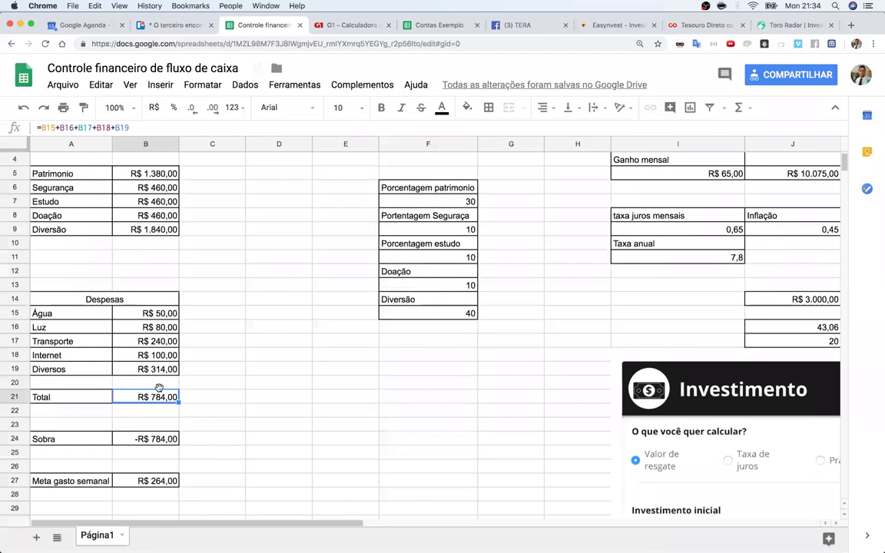
pyautogui.click(175, 232)
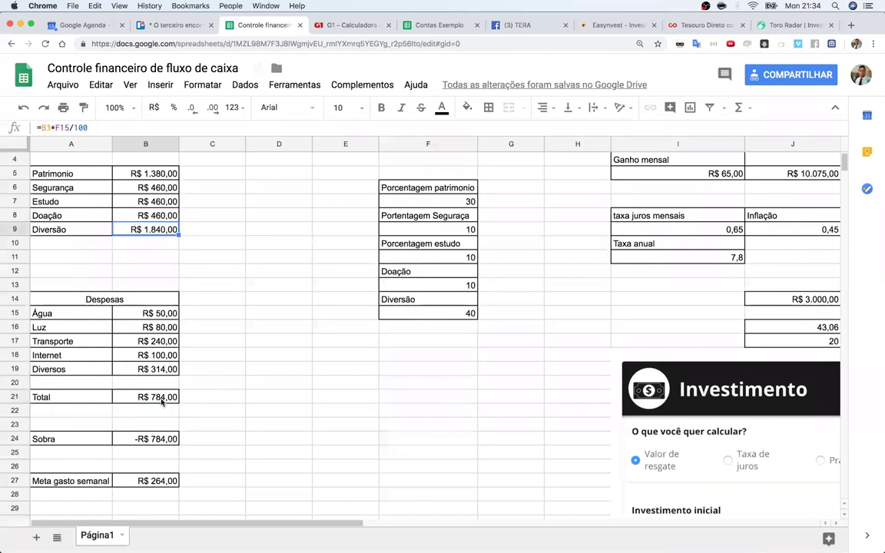
pyautogui.click(151, 439)
pyautogui.write('=')
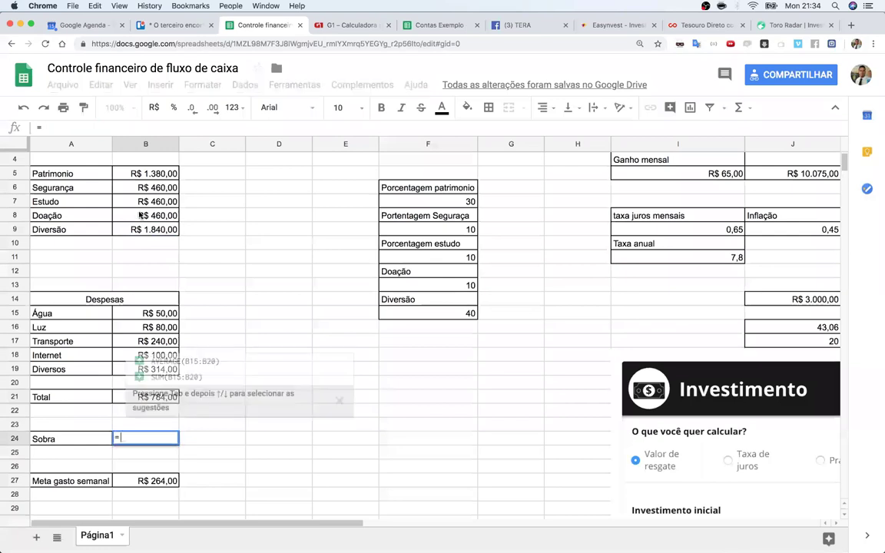
pyautogui.click(153, 231)
pyautogui.write('-')
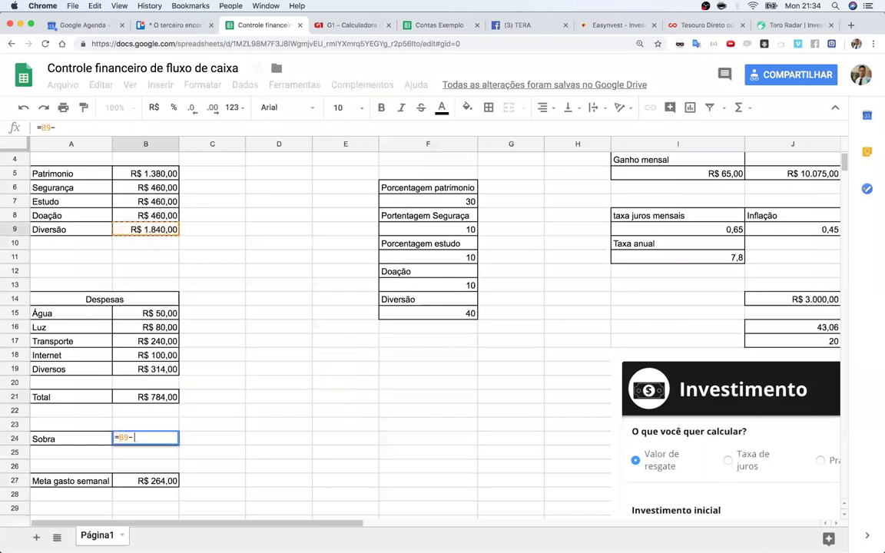
pyautogui.click(139, 399)
pyautogui.press('Return')
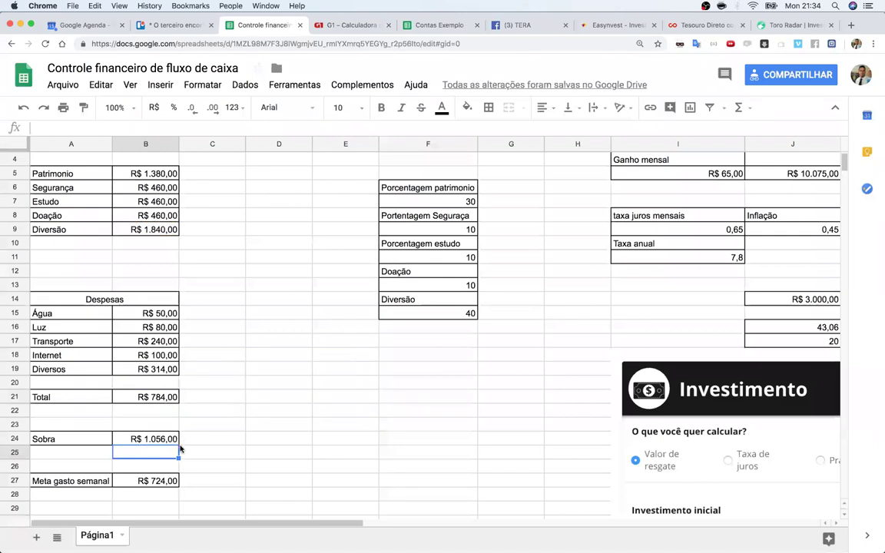
# - Review the expense Total formula in B21 against the incomes, allocation amounts and Sobra
pyautogui.click(160, 398)
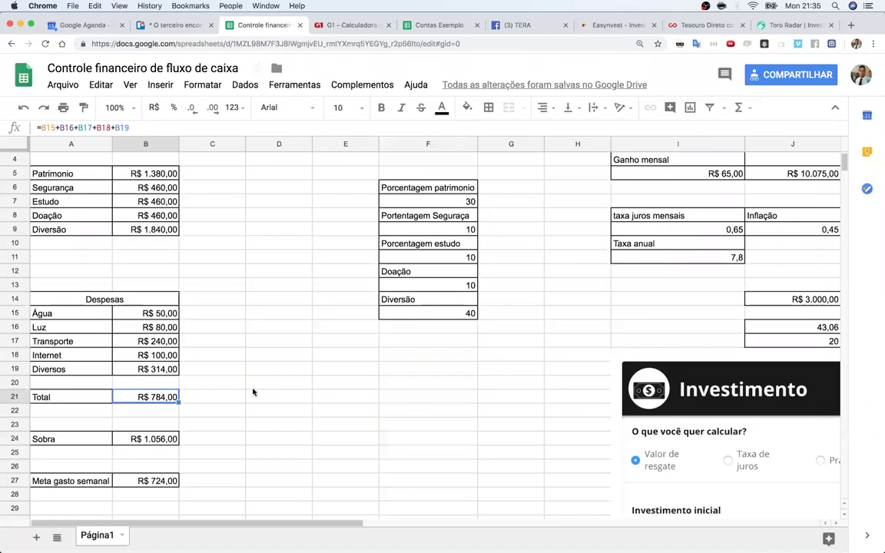
pyautogui.scroll(1, 255, 389)
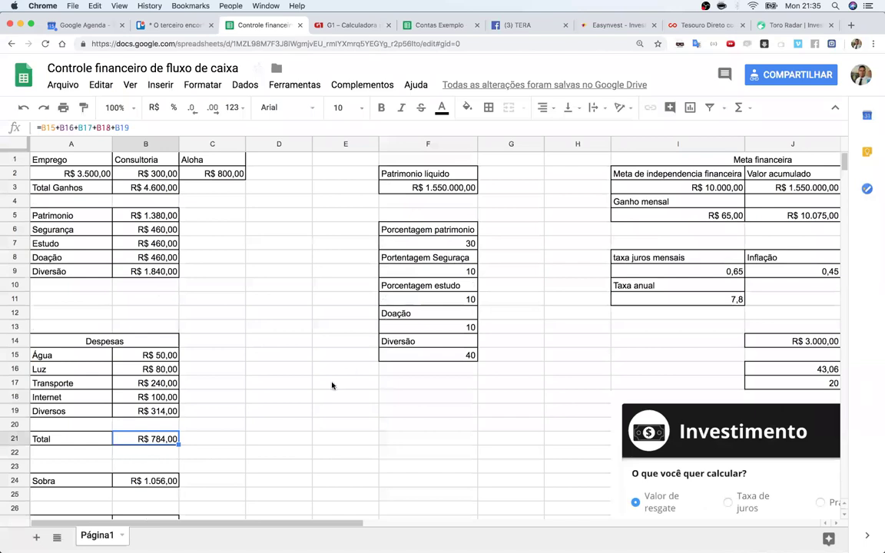
pyautogui.scroll(-1, 332, 385)
pyautogui.scroll(-1, 332, 386)
pyautogui.scroll(2, 161, 283)
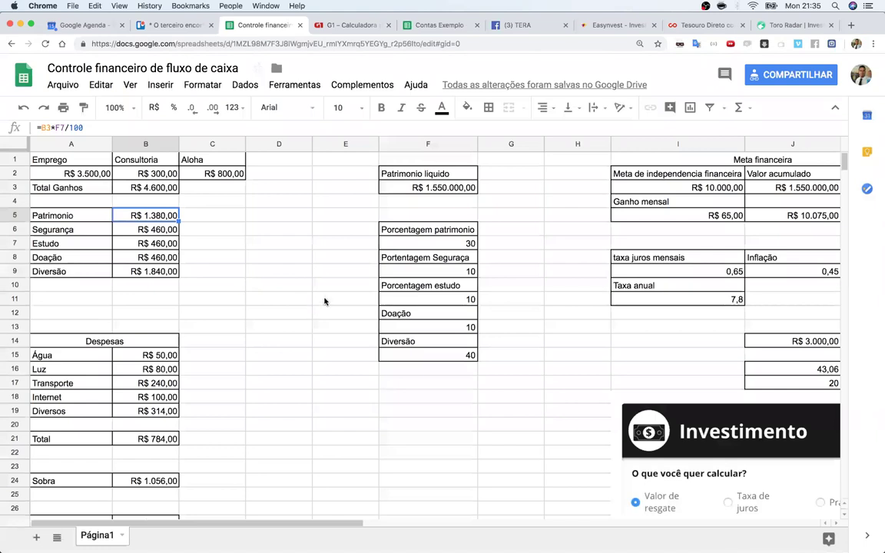
pyautogui.click(240, 259)
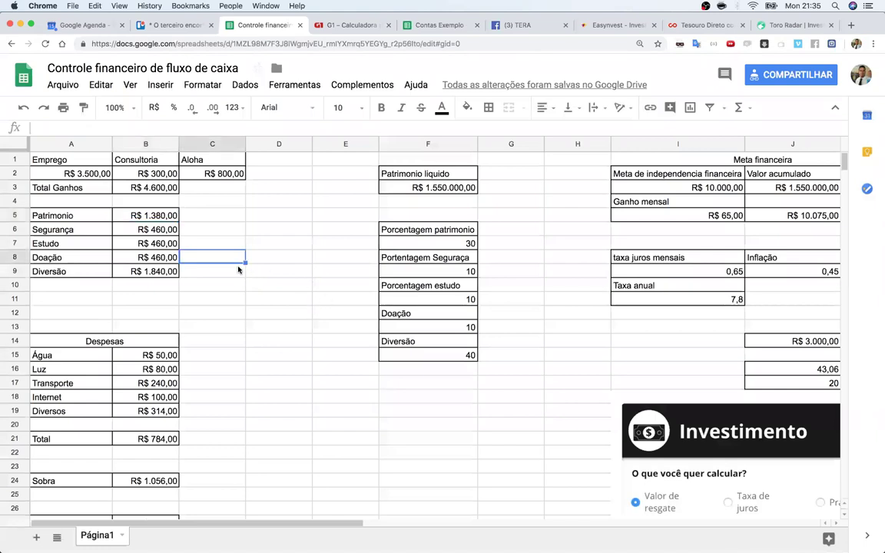
pyautogui.click(258, 342)
# - Enter the note "ativos = tudo que entra no seu bolso" in E22
pyautogui.scroll(-1, 256, 351)
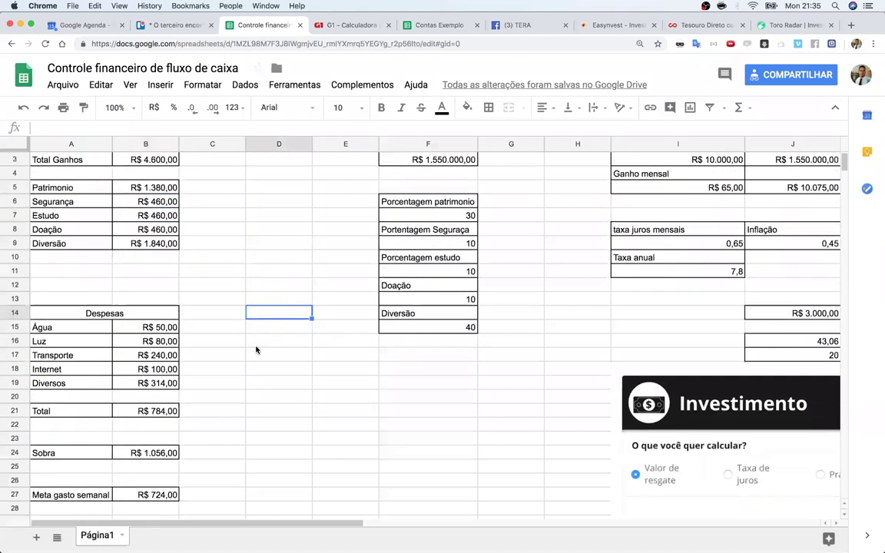
pyautogui.scroll(-3, 255, 350)
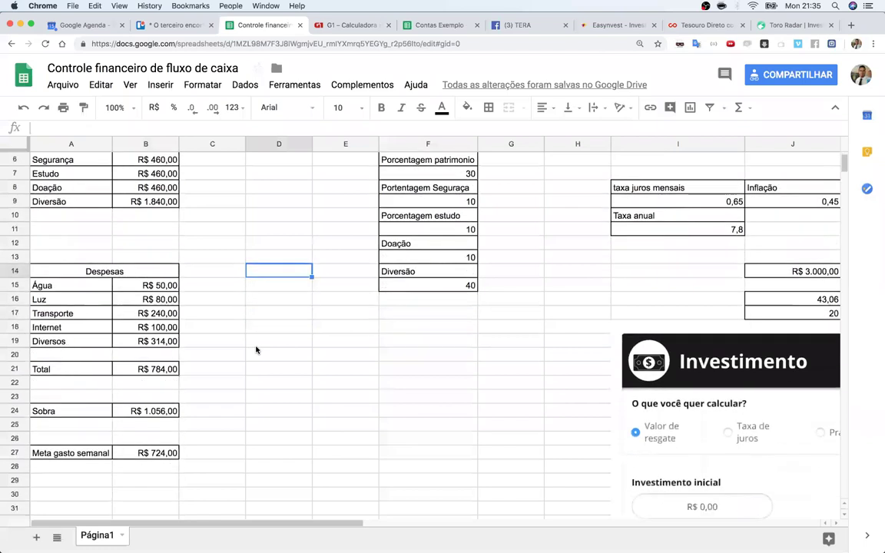
pyautogui.click(348, 368)
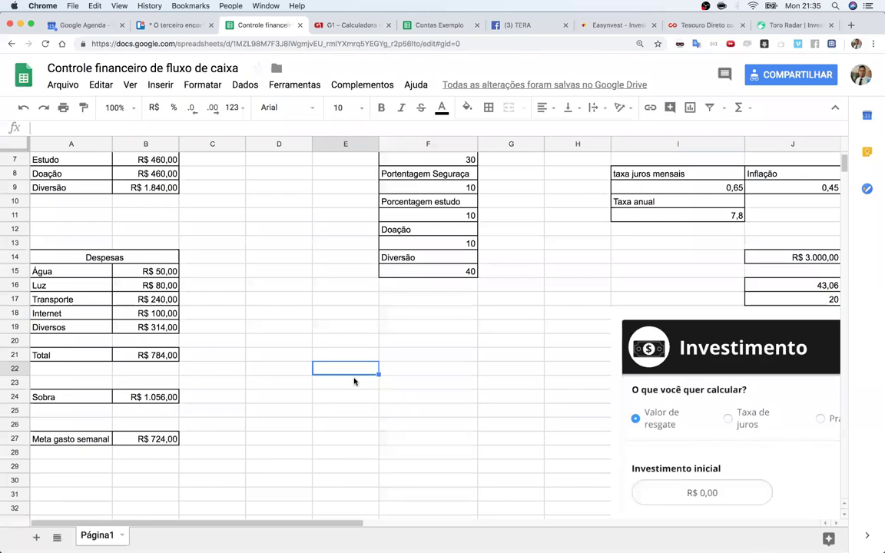
pyautogui.write('ativos ')
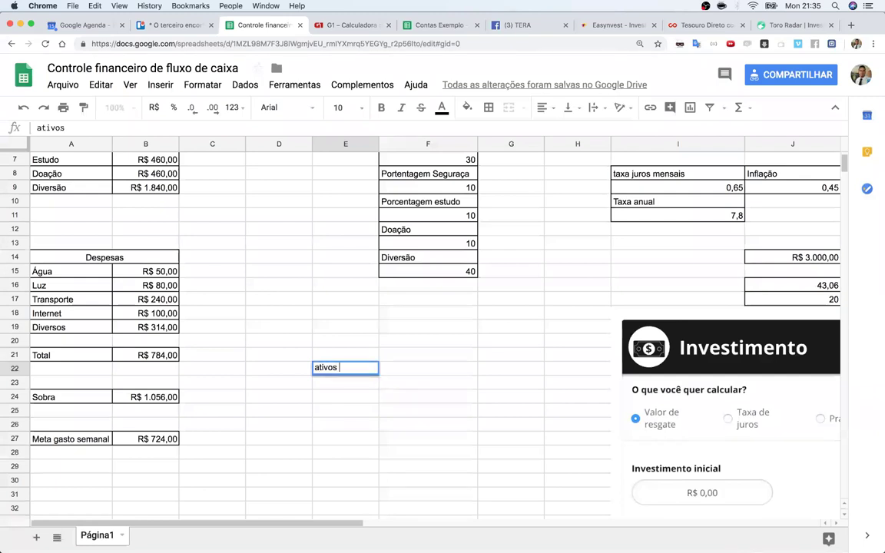
pyautogui.write('= tudo que e')
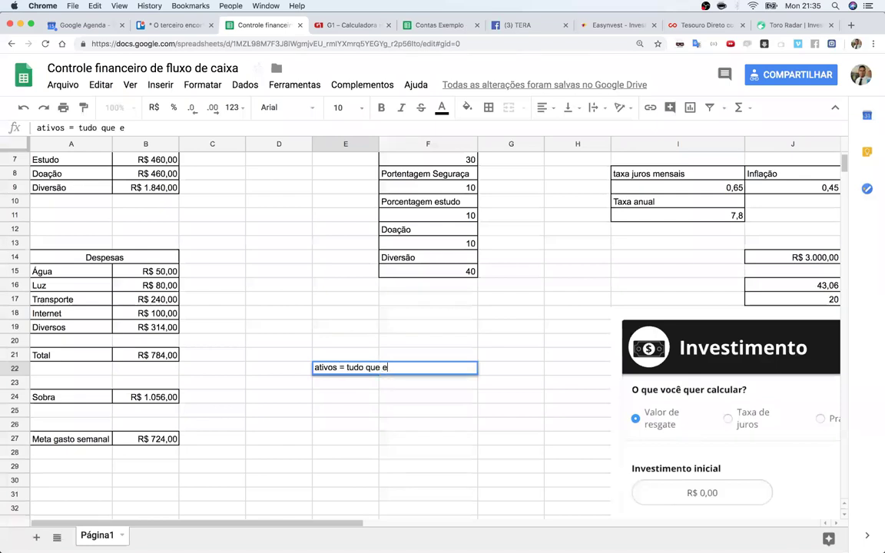
pyautogui.write('ntra no seu b')
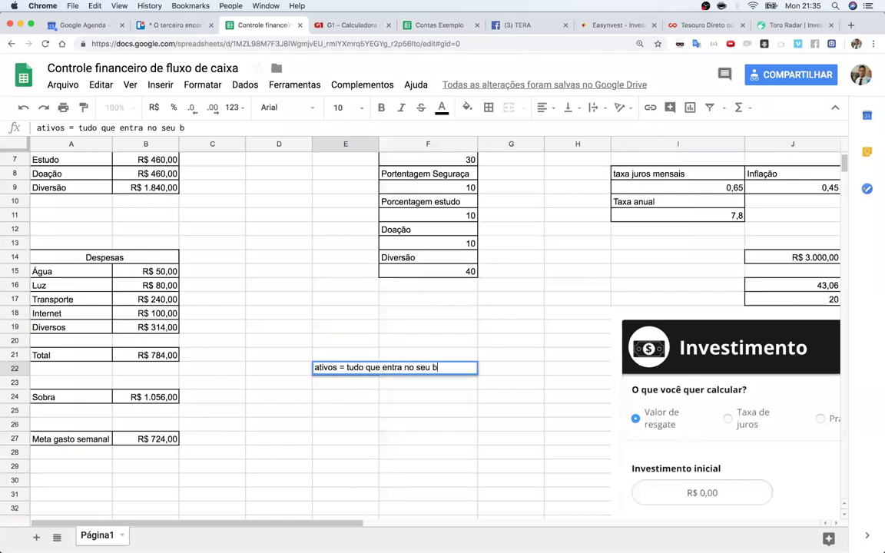
pyautogui.write('olso')
pyautogui.press('Return')
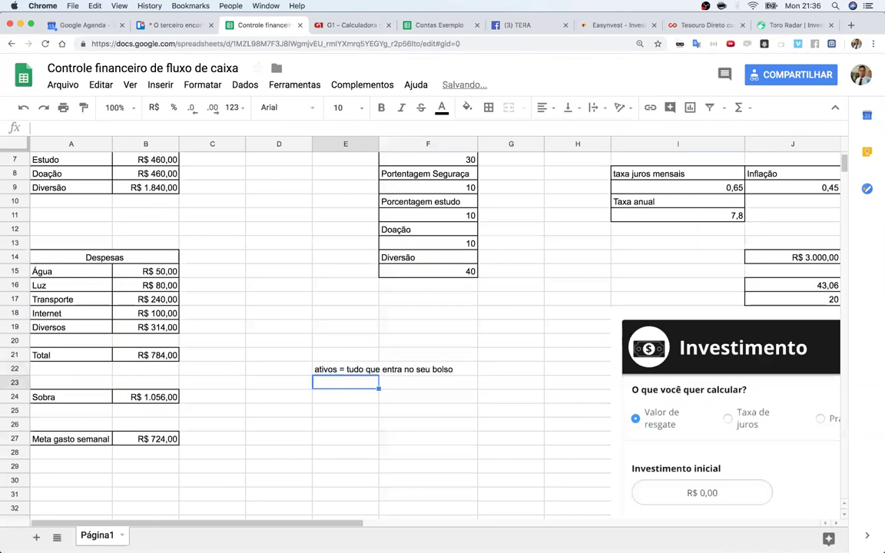
# - Enter the note "Passivo = tudo que sai do seu bolso" in G22, beside the ativos definition
pyautogui.hscroll(2, 526, 375)
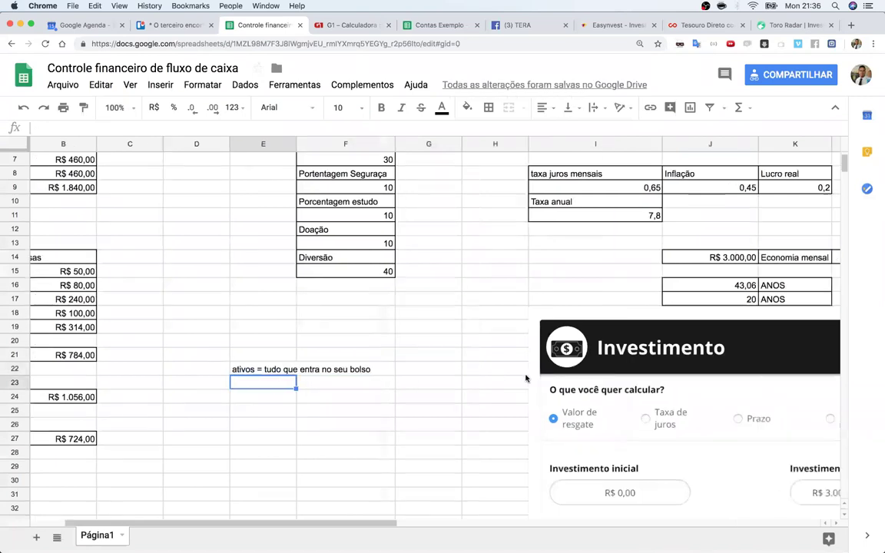
pyautogui.click(427, 371)
pyautogui.write('Pa')
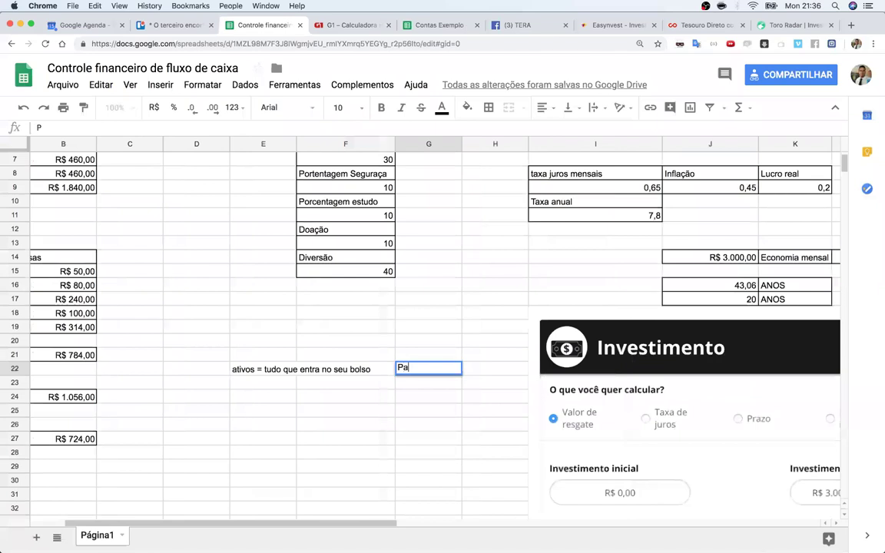
pyautogui.write('ssivo = tudo que sai')
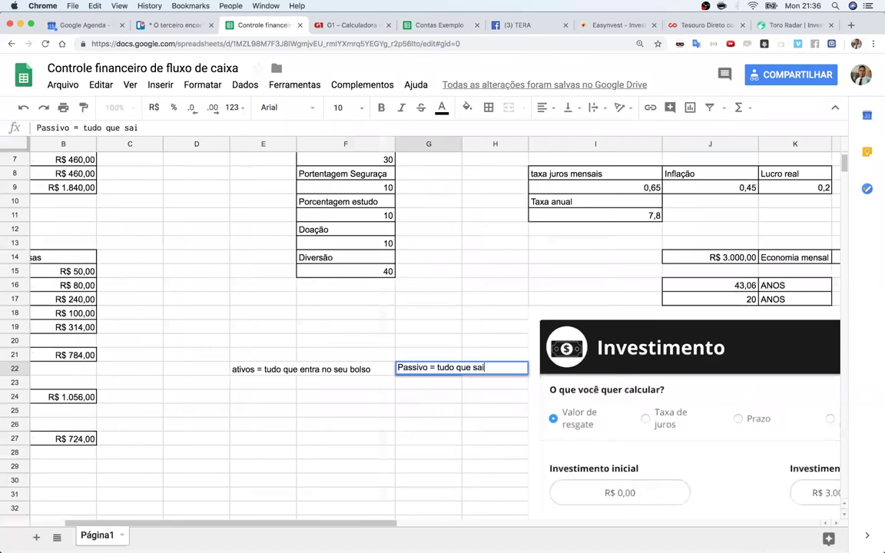
pyautogui.write(' do seu bolso')
pyautogui.press('Return')
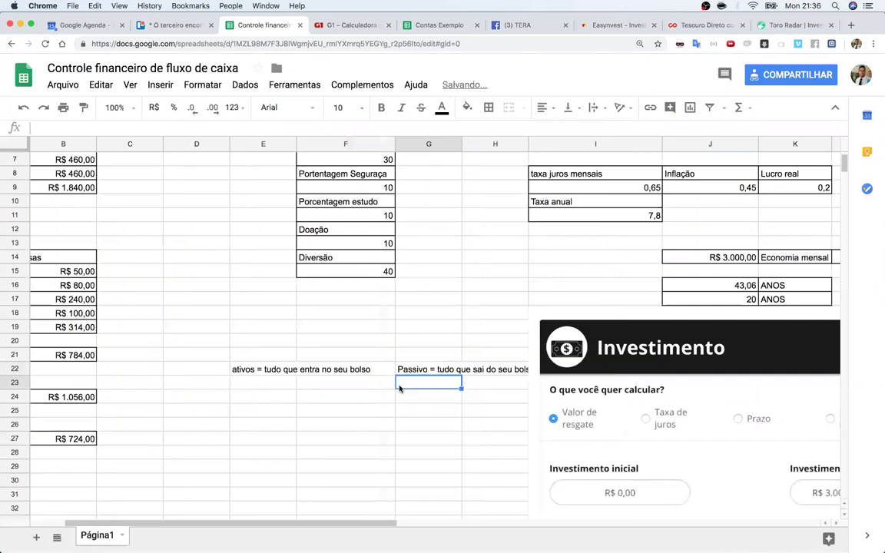
# - Widen column H slightly and shift the Investimento image to the right, clear of the Passivo text
pyautogui.click(525, 144)
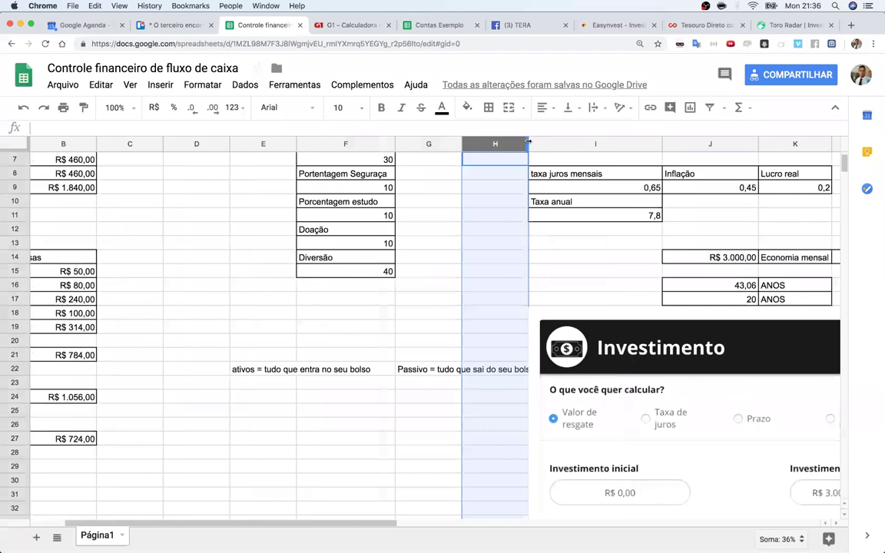
pyautogui.moveTo(527, 142)
pyautogui.mouseDown()
pyautogui.moveTo(483, 142)
pyautogui.moveTo(537, 143)
pyautogui.mouseUp()
pyautogui.click(580, 285)
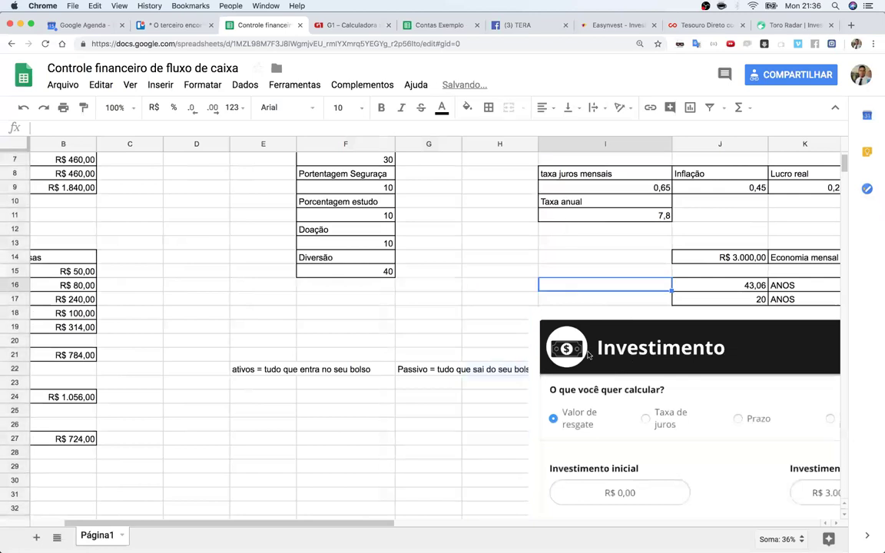
pyautogui.click(574, 347)
pyautogui.moveTo(574, 348); pyautogui.dragTo(590, 349)
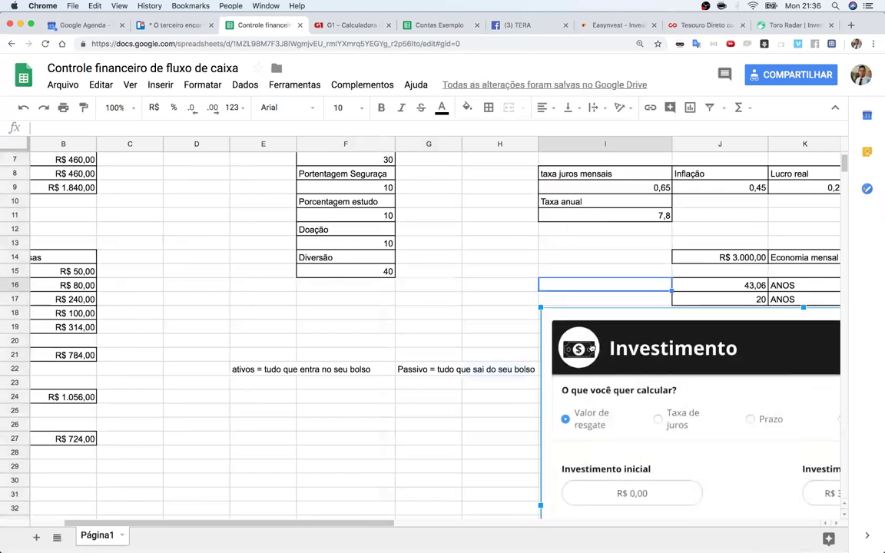
pyautogui.click(526, 326)
# - List "Seu negocio Aloha" in E23 and "Seu dinheiro investido" in E24 under the ativos heading
pyautogui.click(261, 409)
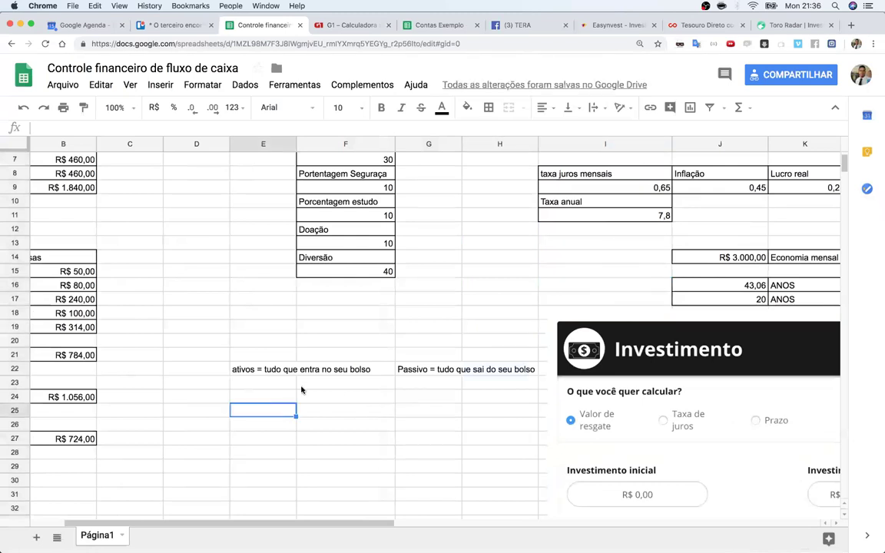
pyautogui.click(269, 383)
pyautogui.write('Seu negocio Aloha')
pyautogui.press('Return')
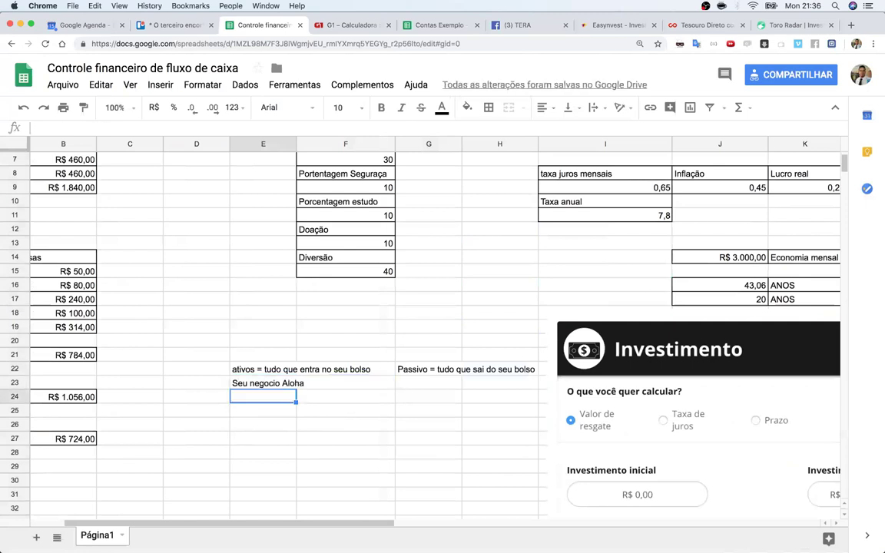
pyautogui.write('Seu dinhe')
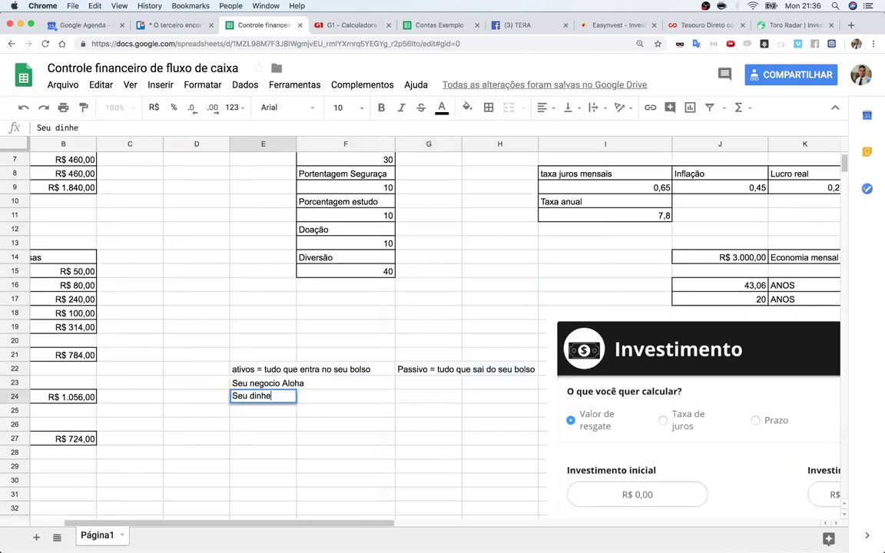
pyautogui.write('iro investido')
pyautogui.press('Return')
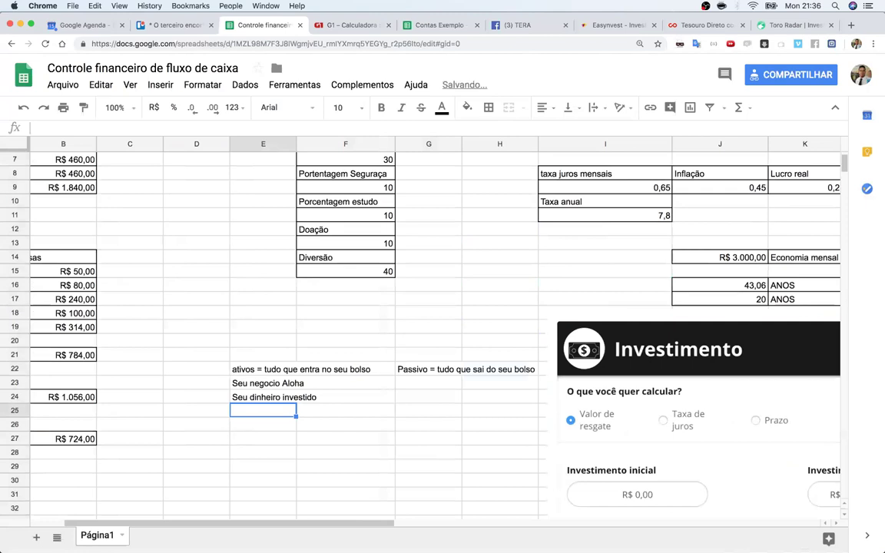
# - Add "Seu carro aluguado para o amigo que faz uber" in E25 and "Sua casa alugada" in E26 to the ativos list
pyautogui.write('Seu carro aluguado para o amigo que faz uber')
pyautogui.press('Return')
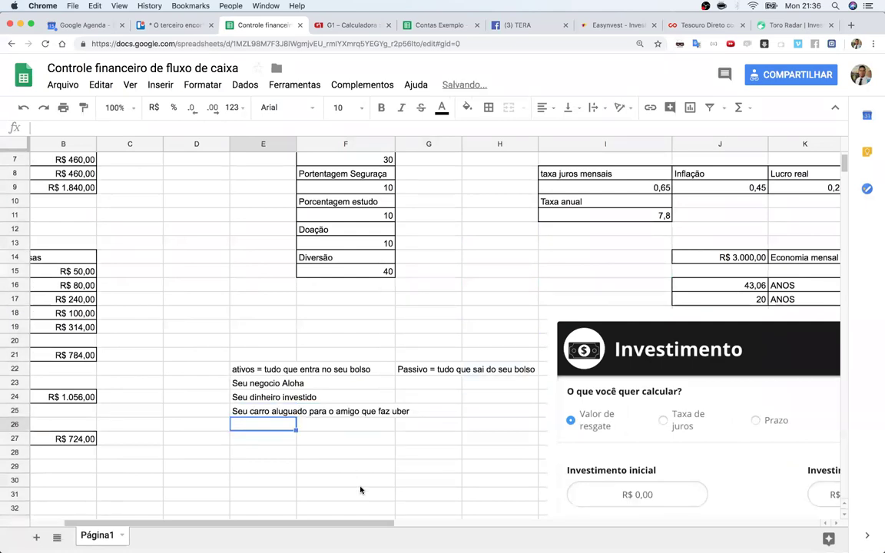
pyautogui.write('Sua')
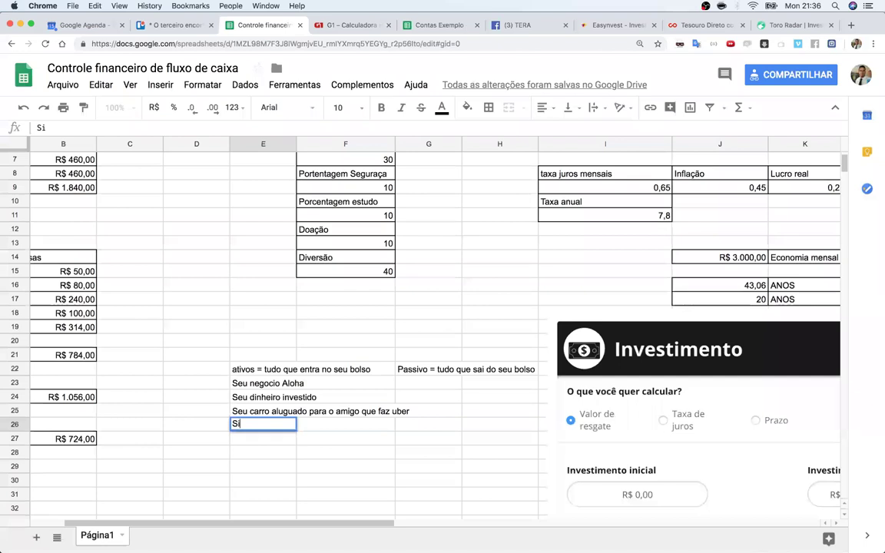
pyautogui.write(' casa alugada')
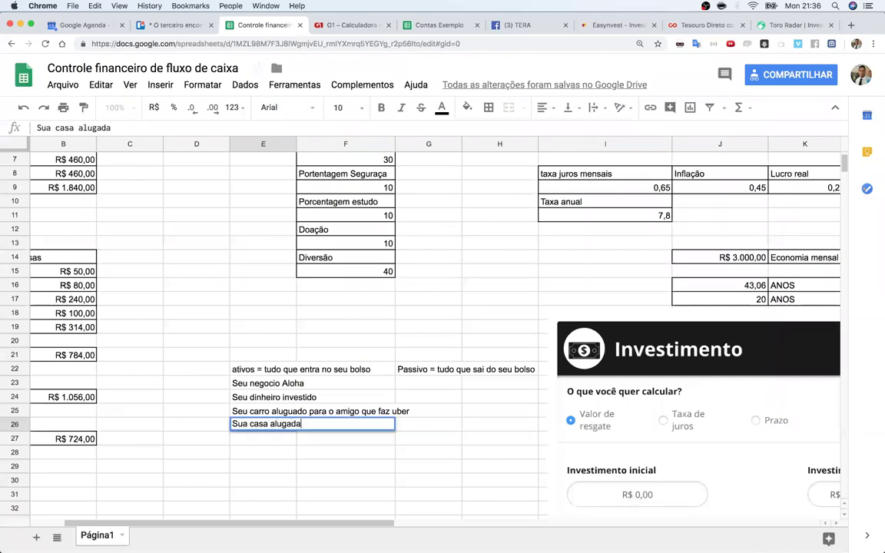
pyautogui.press('Return')
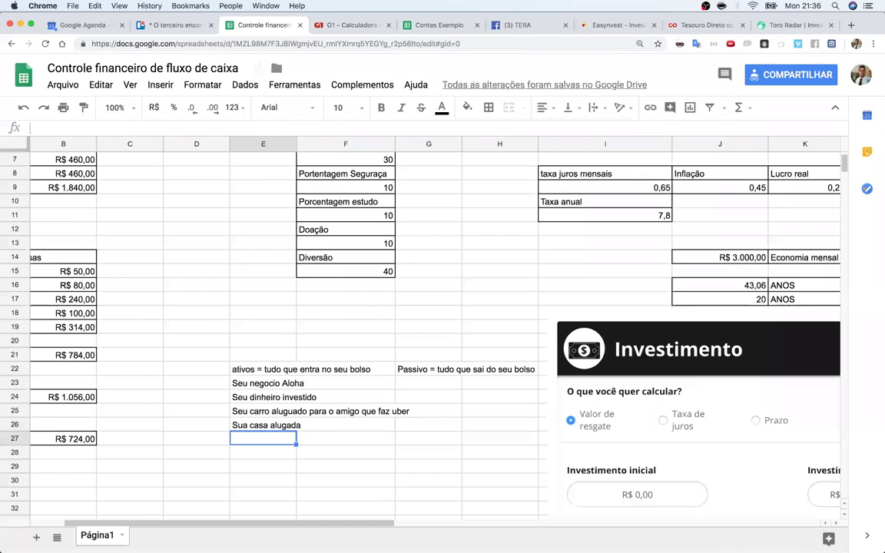
# - Add "Seu videogame aluga" in E27 and "Sua internet alugada" in E28 to the ativos list
pyautogui.write('Seu videogame aluga')
pyautogui.press('Return')
pyautogui.write('Sua internet al')
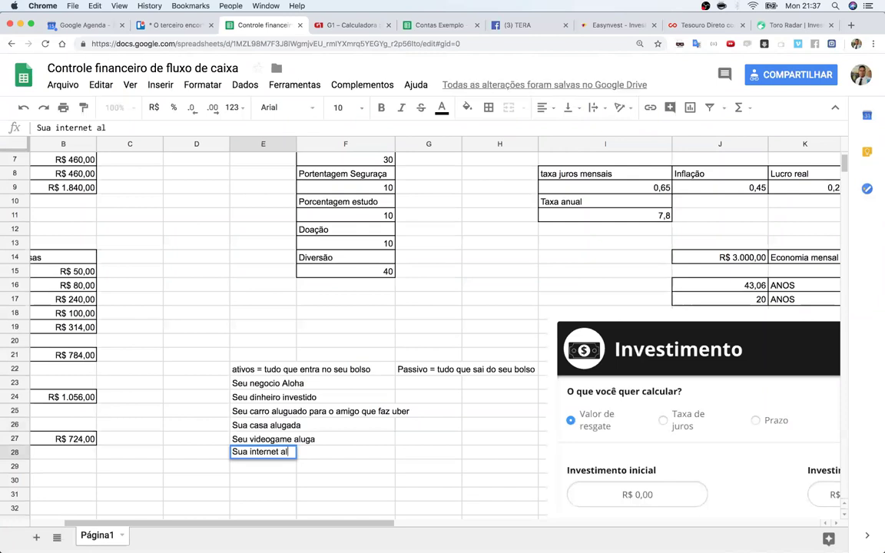
pyautogui.write('ugada')
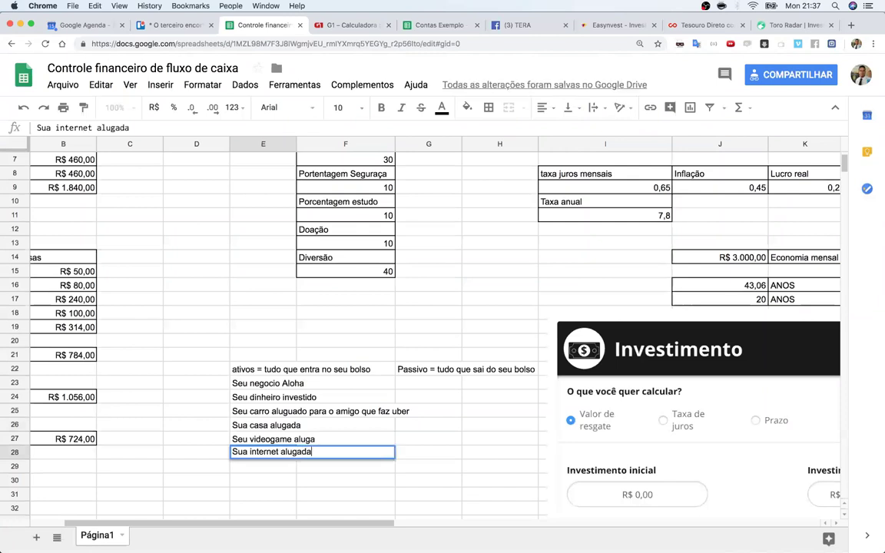
pyautogui.press('Return')
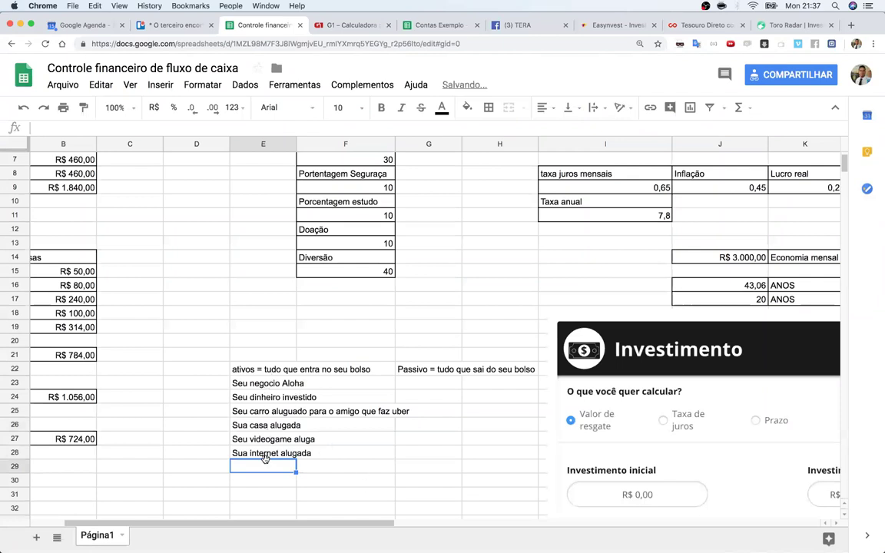
# - Review the ativos examples one by one, from E23 down to E28
pyautogui.click(261, 384)
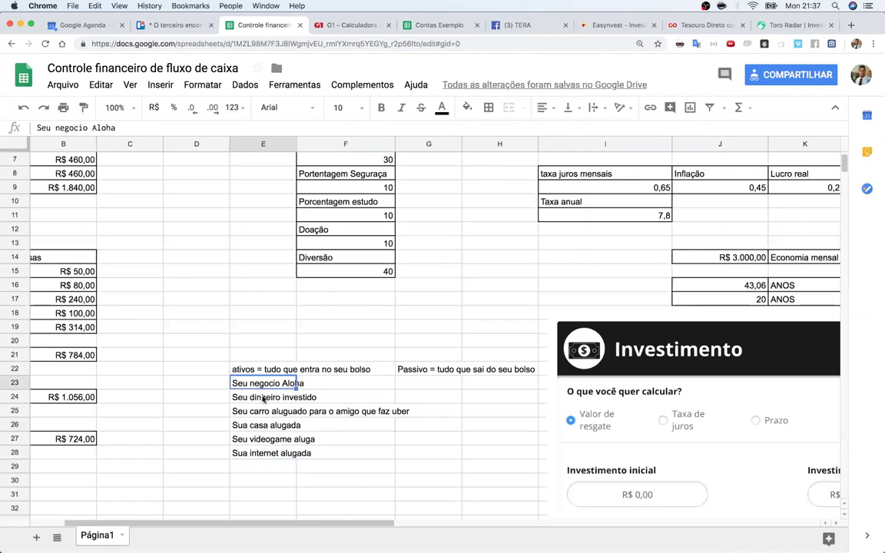
pyautogui.click(264, 398)
pyautogui.click(265, 412)
pyautogui.click(266, 425)
pyautogui.click(263, 438)
pyautogui.click(262, 453)
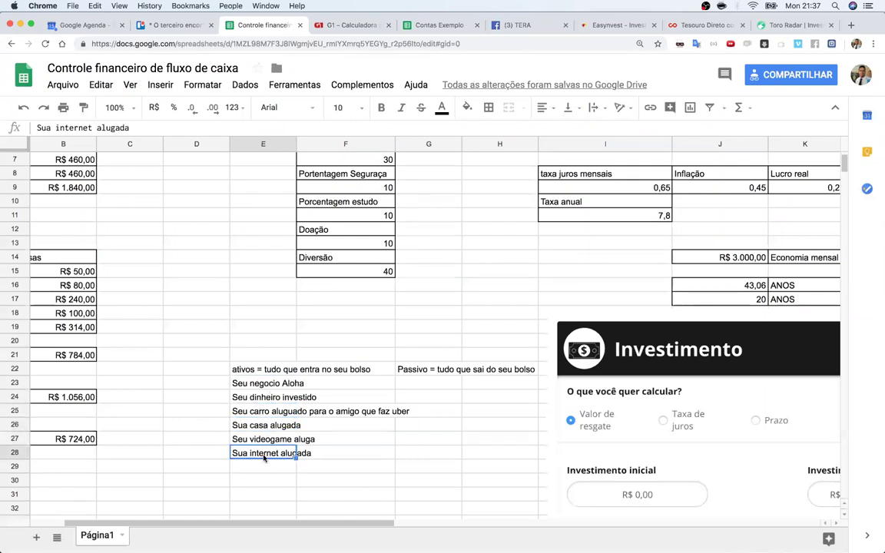
# - List "Seu carro, sem alugar" in G23 and "Sua moto sem alugar" in G24 under the Passivo heading
pyautogui.click(444, 386)
pyautogui.write('P')
pyautogui.press('BackSpace')
pyautogui.press('BackSpace')
pyautogui.write('ASeu carro')
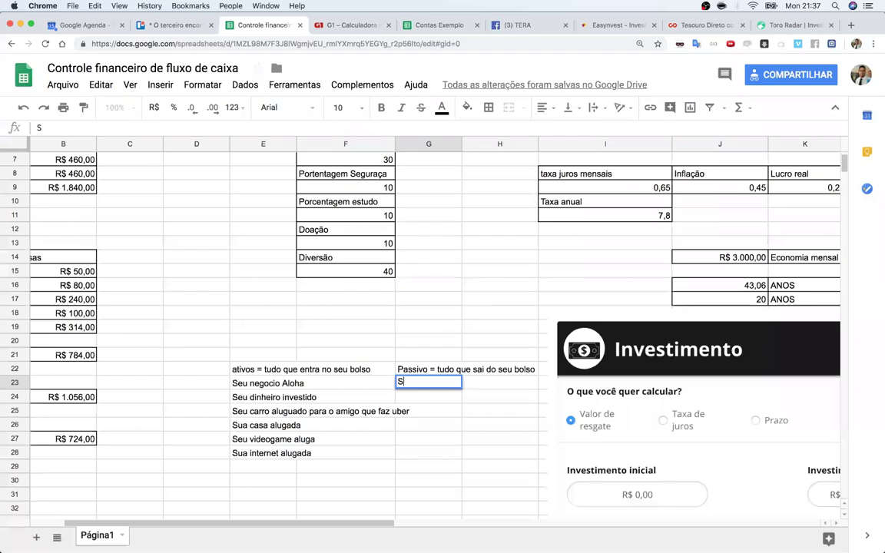
pyautogui.write(', sem alugar')
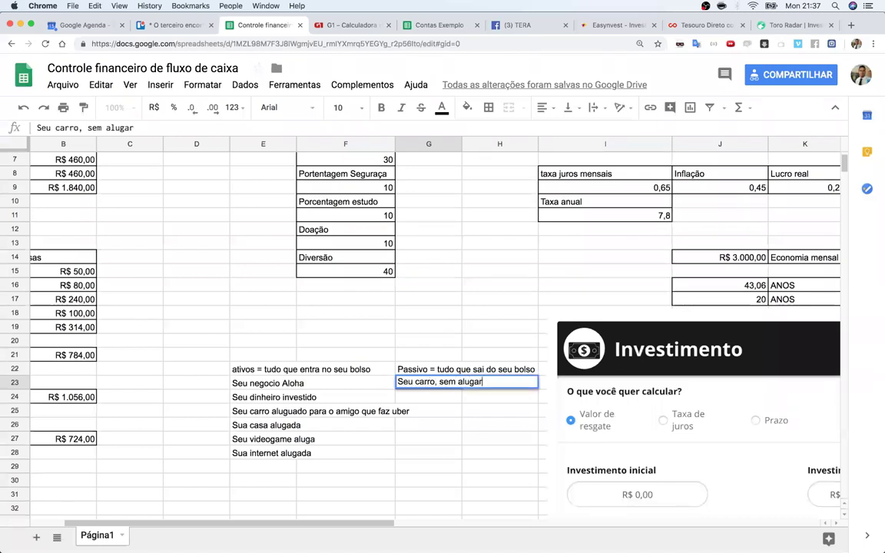
pyautogui.press('Return')
pyautogui.write('Sua moto sem alugar')
pyautogui.press('Return')
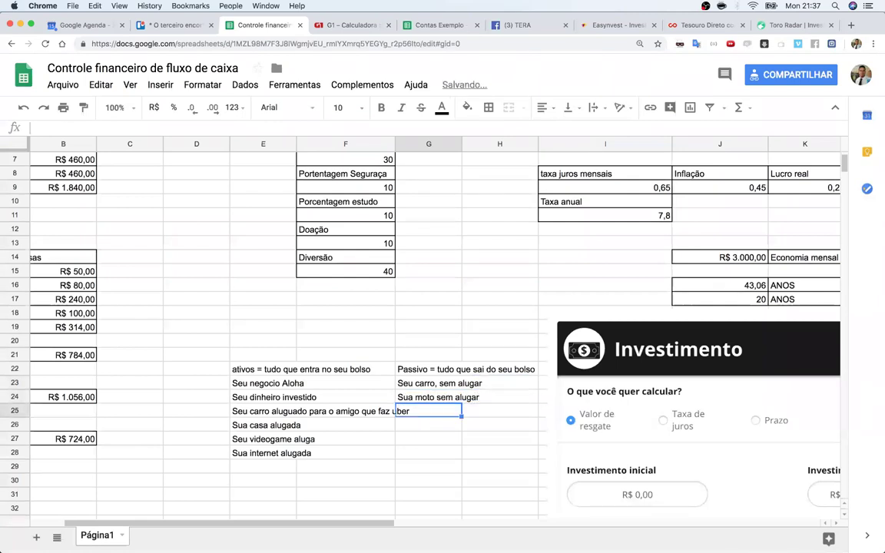
# - Add "Sua casa sem aluguel" in G25 to the Passivo list
pyautogui.write('Suc')
pyautogui.press('BackSpace')
pyautogui.write('a')
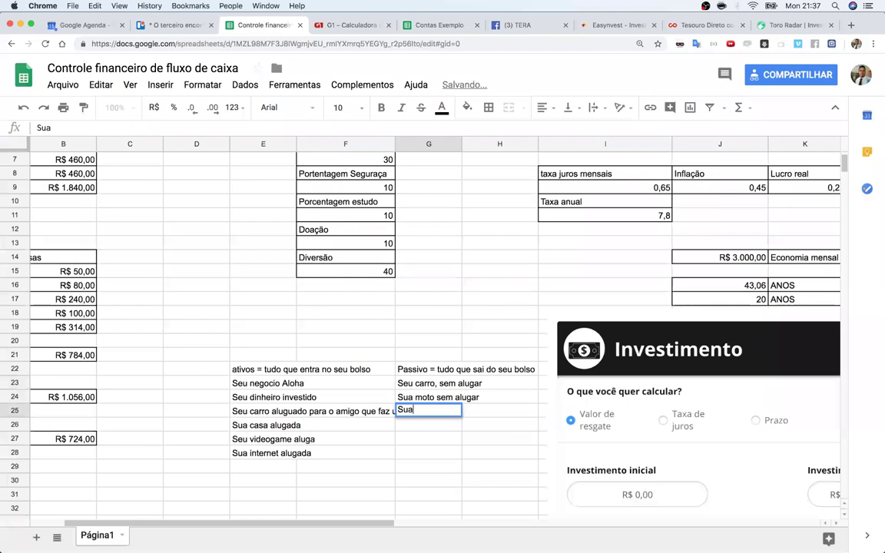
pyautogui.write(' casa sem aluguel')
pyautogui.press('Return')
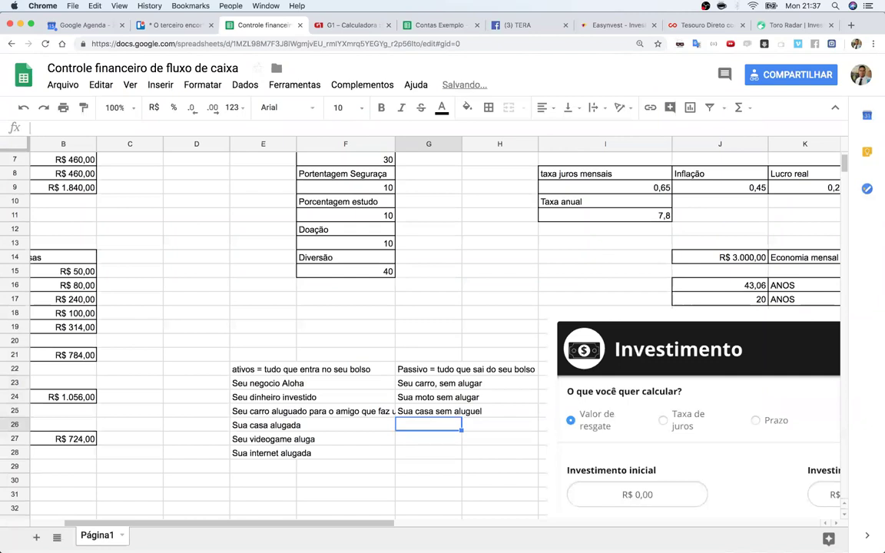
# - Add "Seu marido", "Sua esposa" and "Seus filhos" in G26 to G28 of the Passivo list
pyautogui.write('Se')
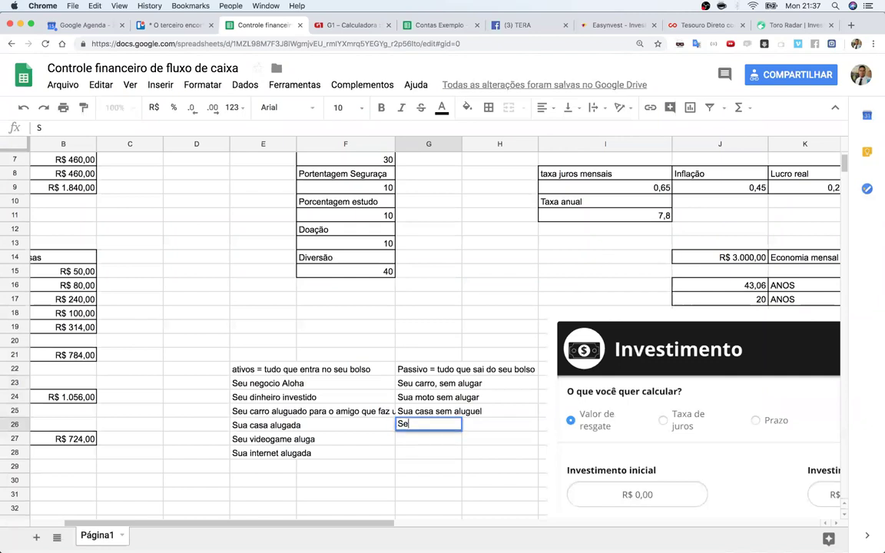
pyautogui.write('u marido')
pyautogui.press('Return')
pyautogui.write('Sua esposa')
pyautogui.press('Return')
pyautogui.write('Seus fi')
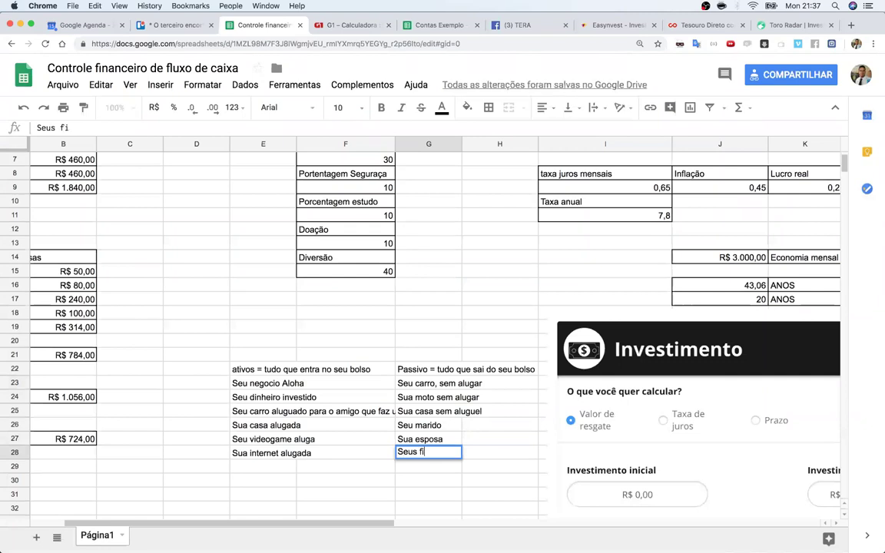
pyautogui.write('ilhos')
pyautogui.press('Return')
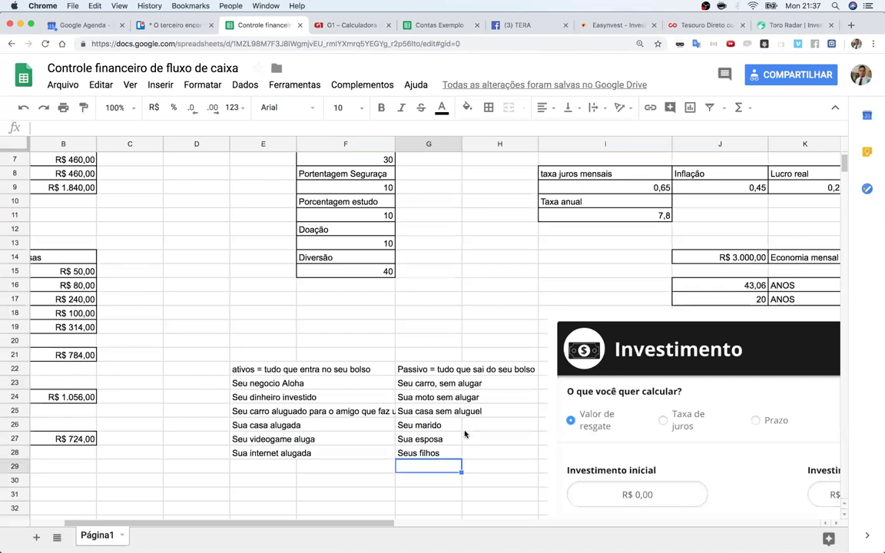
# - Review the Passivo examples in G23 to G28 and the empty area below both lists
pyautogui.click(445, 454)
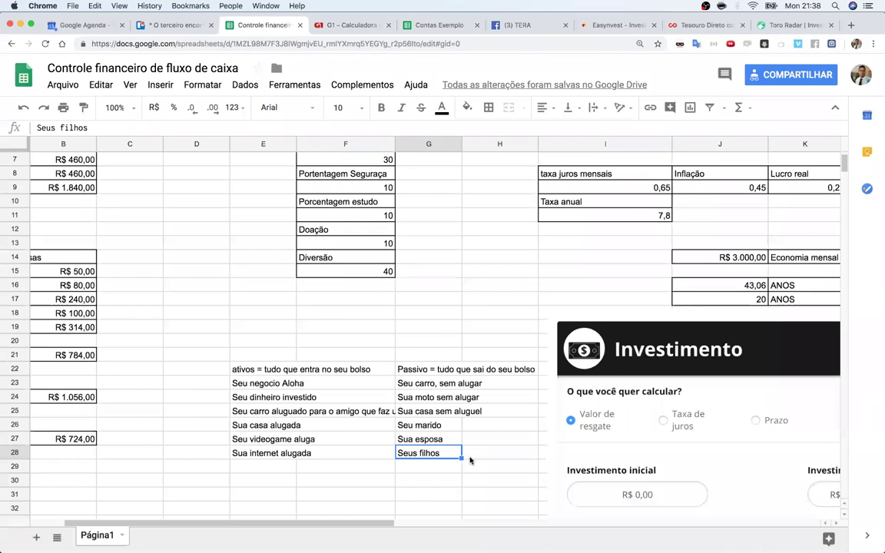
pyautogui.click(425, 385)
pyautogui.click(427, 426)
pyautogui.click(427, 442)
pyautogui.click(428, 453)
pyautogui.click(439, 387)
pyautogui.scroll(-1, 461, 440)
pyautogui.scroll(-3, 461, 439)
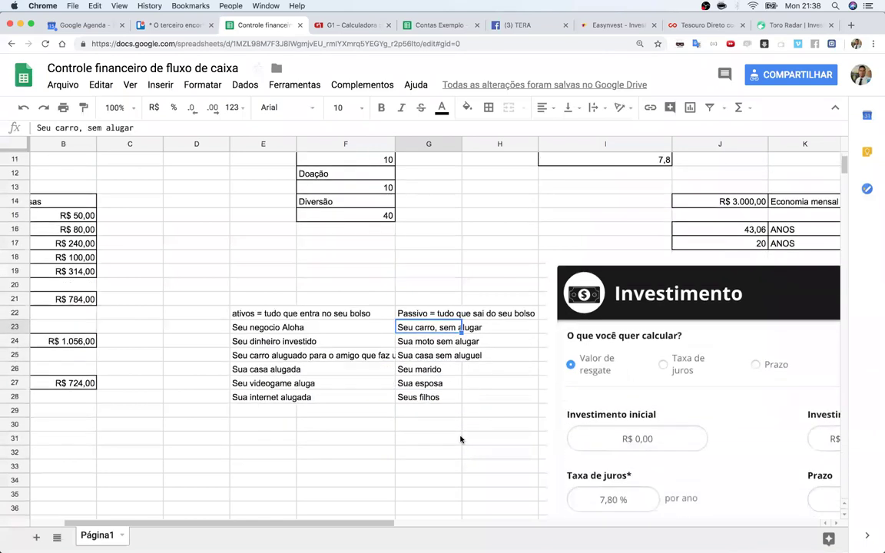
pyautogui.click(442, 410)
pyautogui.press('Up')
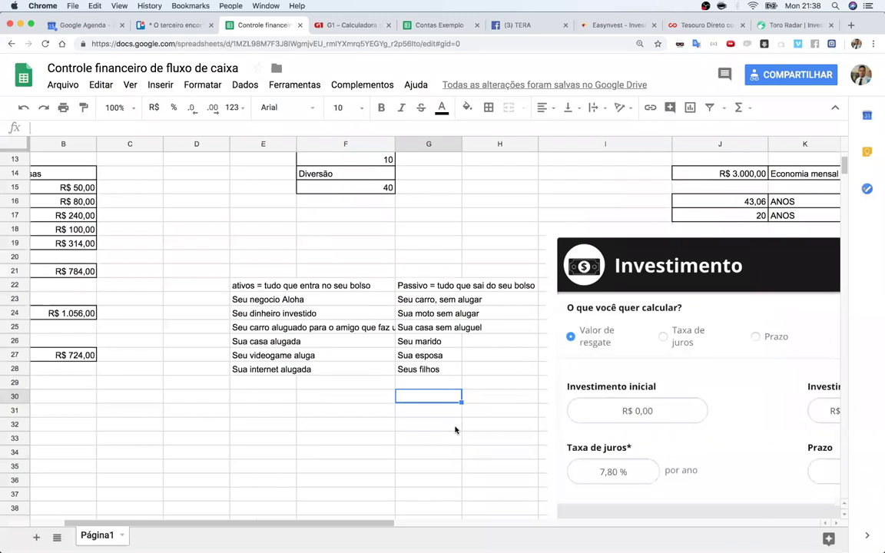
pyautogui.scroll(-3, 455, 430)
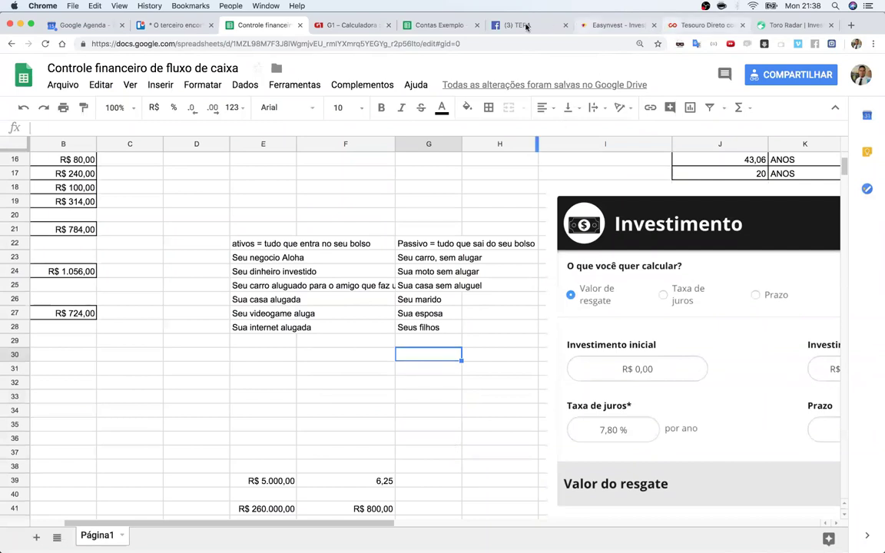
# - Switch to the Contas Exemplo spreadsheet and look through Sheet1 for the Passivos and Bens tables
pyautogui.click(407, 26)
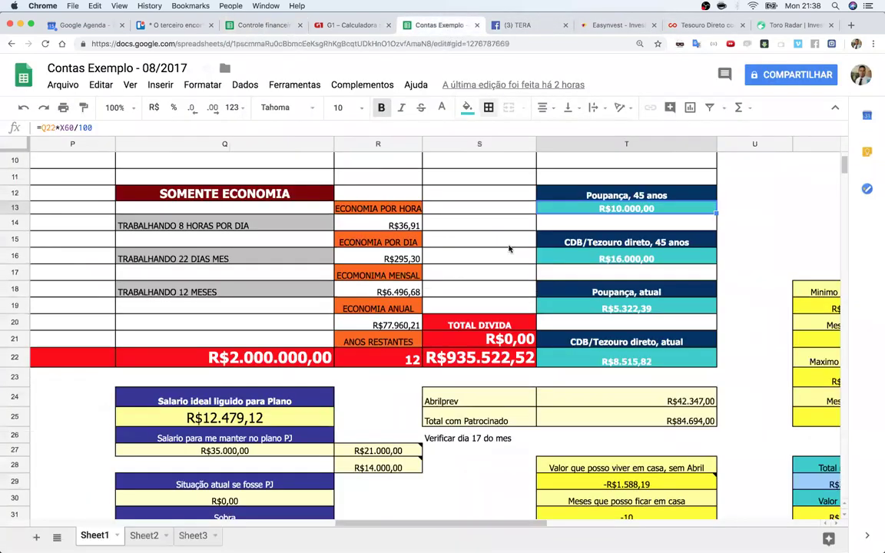
pyautogui.scroll(-10, 509, 249)
pyautogui.hscroll(-10, 509, 249)
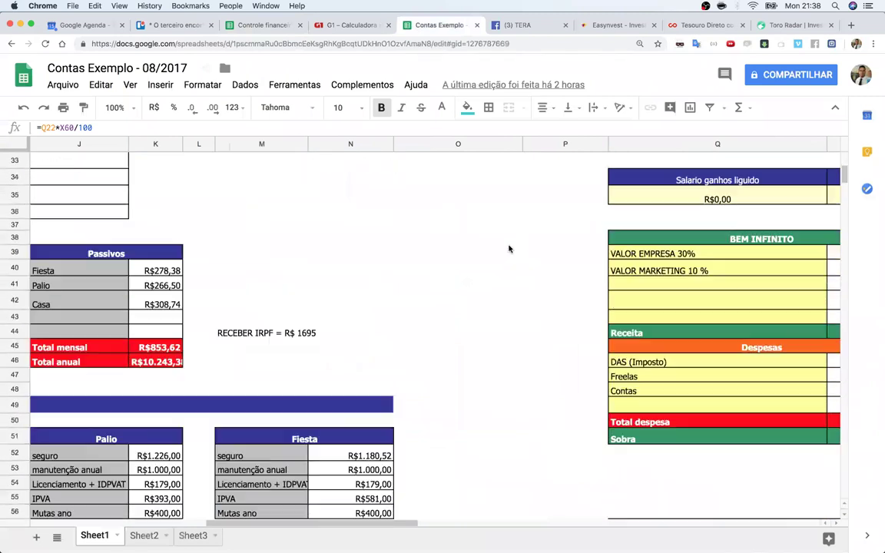
pyautogui.scroll(-10, 508, 248)
pyautogui.hscroll(3, 509, 248)
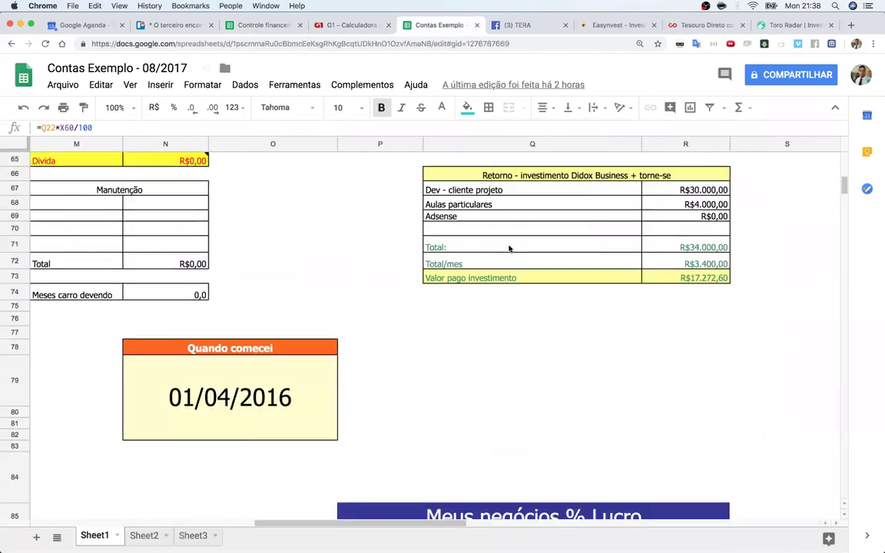
pyautogui.scroll(-3, 509, 248)
pyautogui.hscroll(3, 509, 248)
pyautogui.hscroll(-5, 508, 249)
pyautogui.scroll(10, 508, 249)
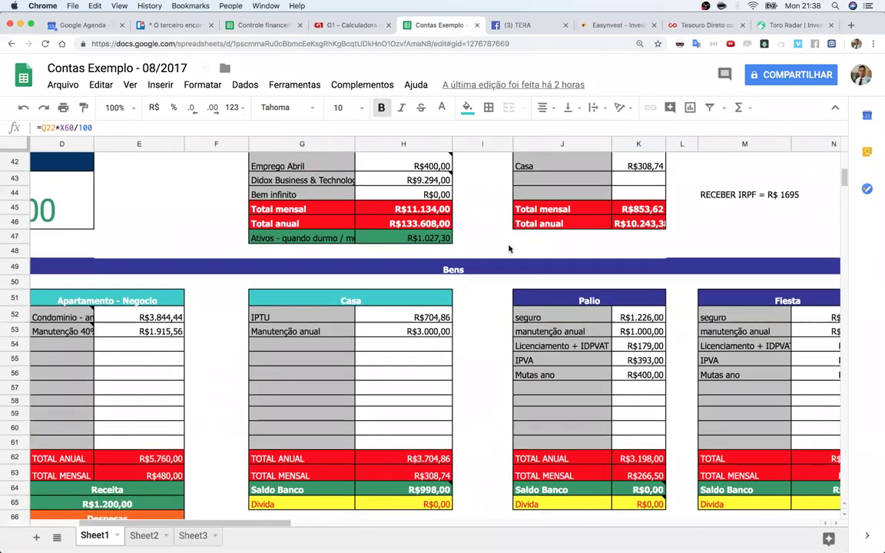
# - Examine the yearly cost items of the Casa, Palio and Fiesta tables in the Bens section
pyautogui.scroll(-2, 508, 249)
pyautogui.hscroll(-2, 508, 249)
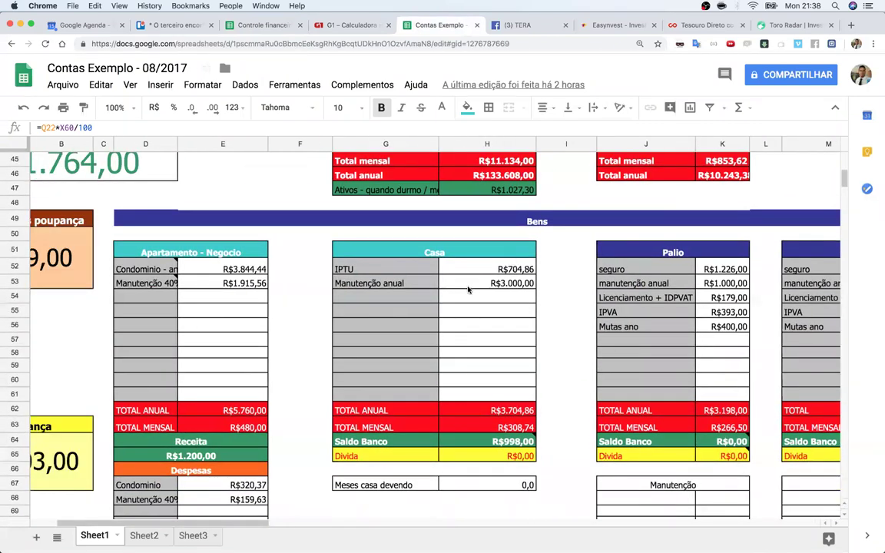
pyautogui.hscroll(2, 461, 307)
pyautogui.scroll(3, 486, 323)
pyautogui.hscroll(3, 486, 324)
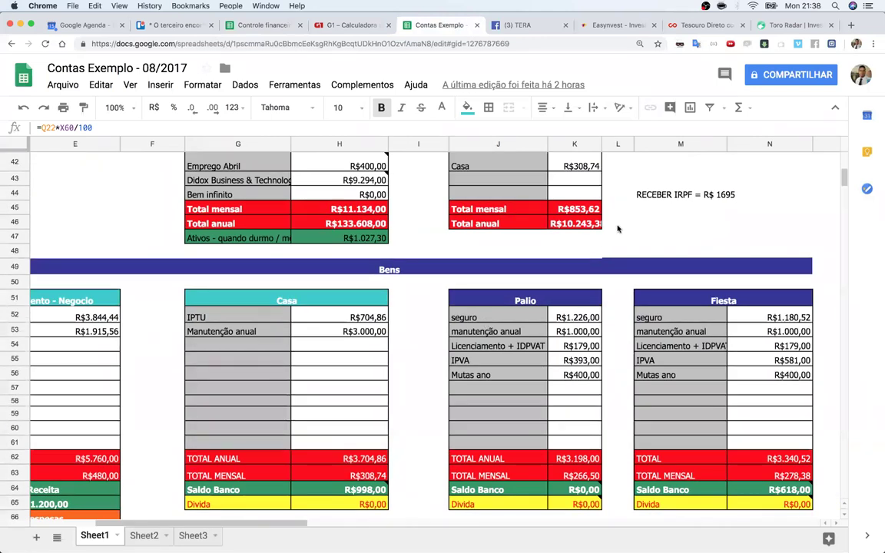
pyautogui.scroll(-2, 676, 340)
pyautogui.hscroll(2, 676, 340)
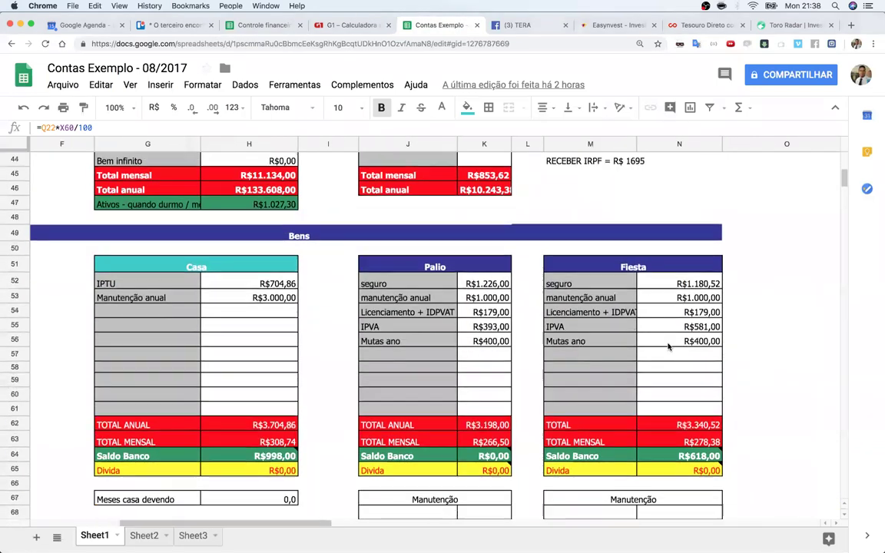
pyautogui.click(614, 328)
pyautogui.click(643, 354)
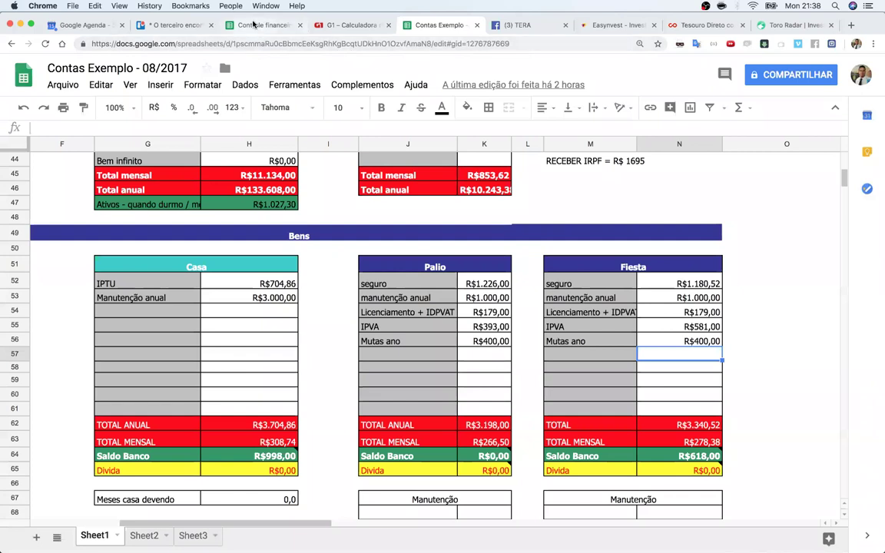
# - Return to the Controle financeiro de fluxo de caixa spreadsheet and enter 32000 in F33, below the lists
pyautogui.press('super+3')
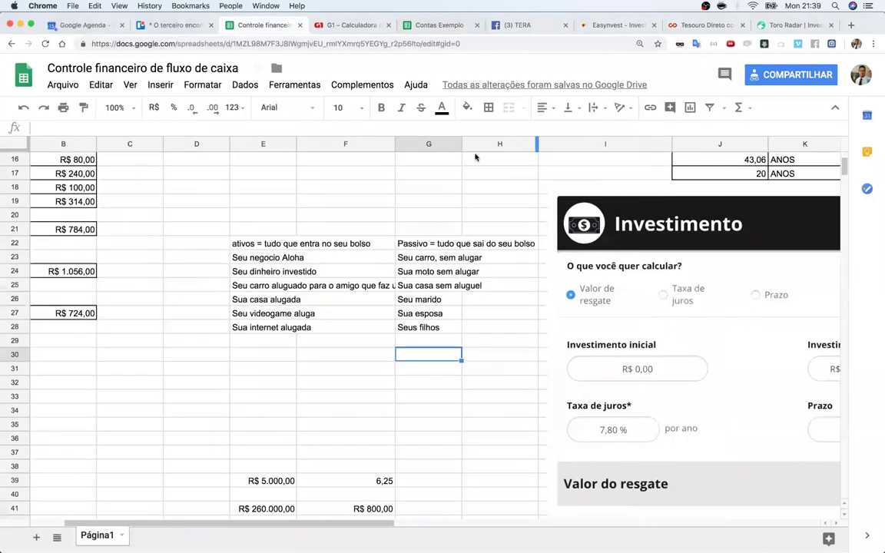
pyautogui.click(285, 411)
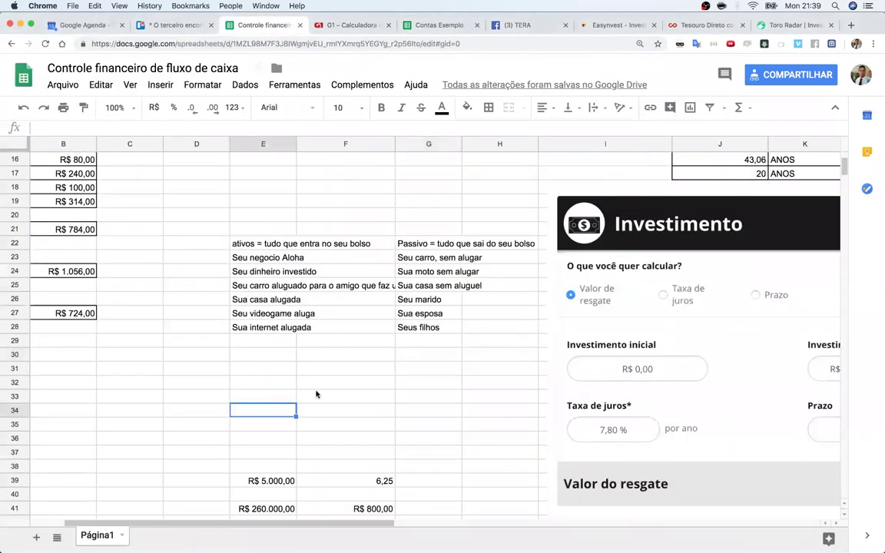
pyautogui.click(316, 392)
pyautogui.write('32000')
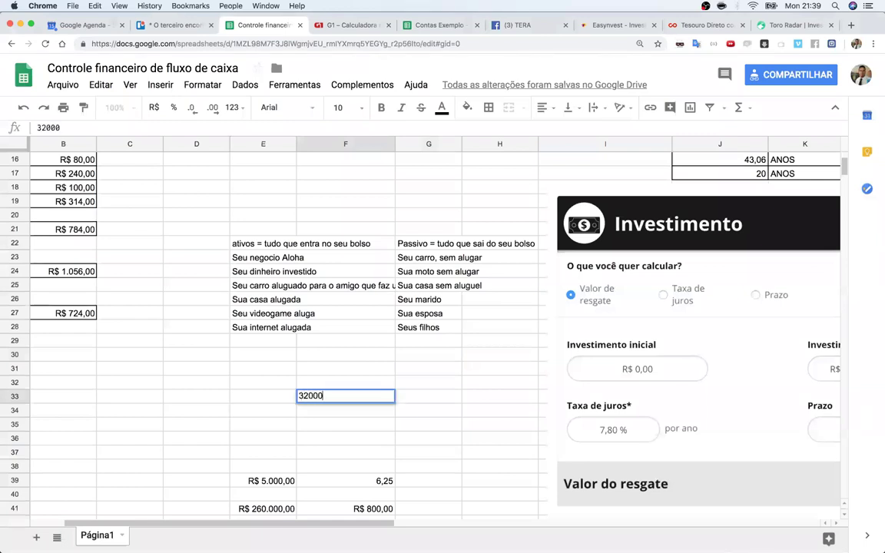
pyautogui.write('0')
pyautogui.press('BackSpace')
pyautogui.press('Return')
# - Enter 48 in F34 and 750 in F35, under the 32000 value
pyautogui.click(363, 395)
pyautogui.click(383, 412)
pyautogui.write('48')
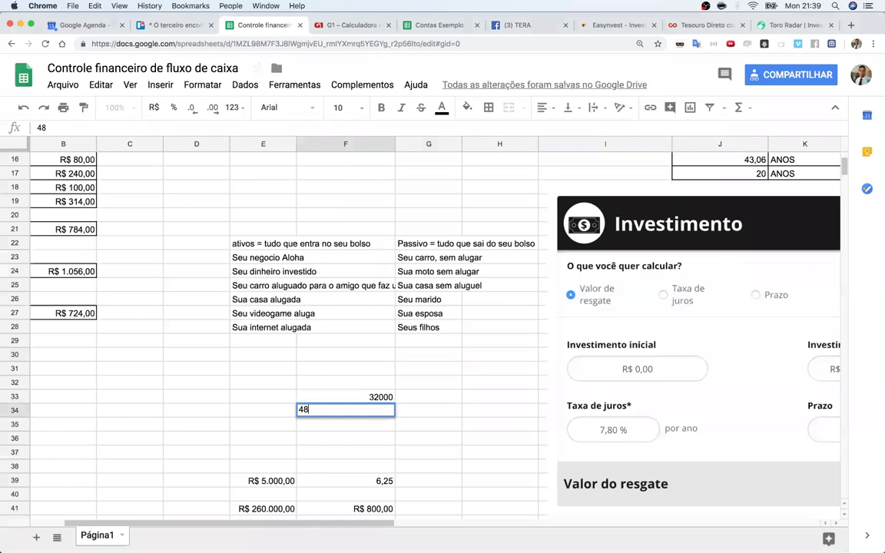
pyautogui.press('Return')
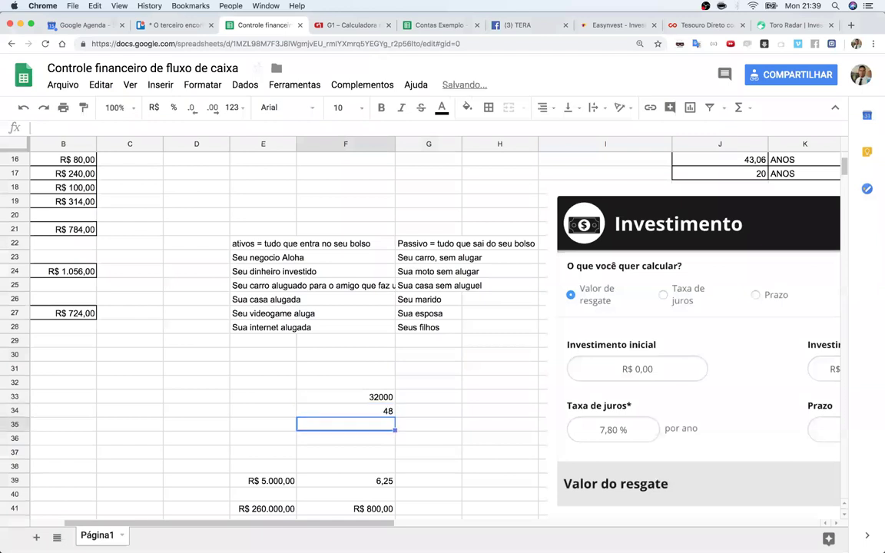
pyautogui.write('750')
pyautogui.press('Return')
# - Enter a formula in F36 that multiplies the 750 in F35 by the 48 in F34
pyautogui.write('=')
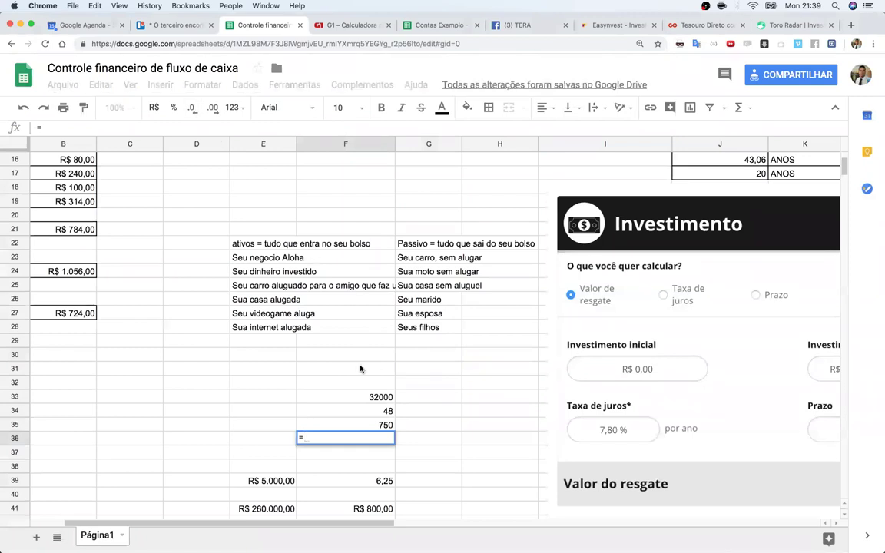
pyautogui.click(377, 427)
pyautogui.write('*')
pyautogui.click(386, 410)
pyautogui.press('Return')
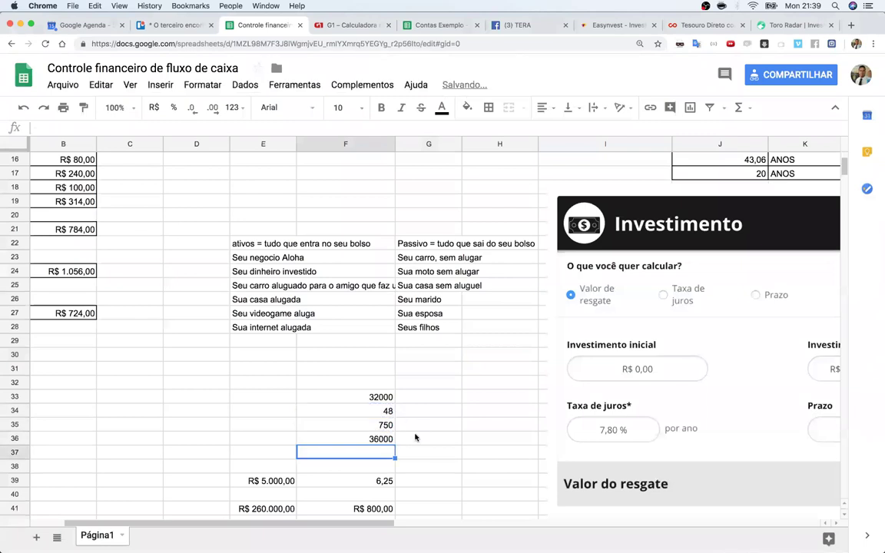
pyautogui.click(371, 438)
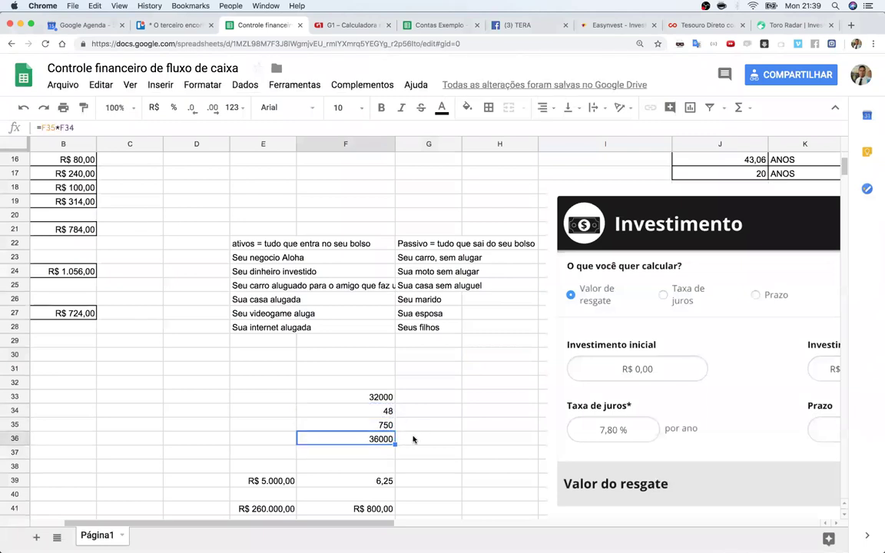
# - Format the values in F33 and F36 as R$ currency
pyautogui.click(375, 396)
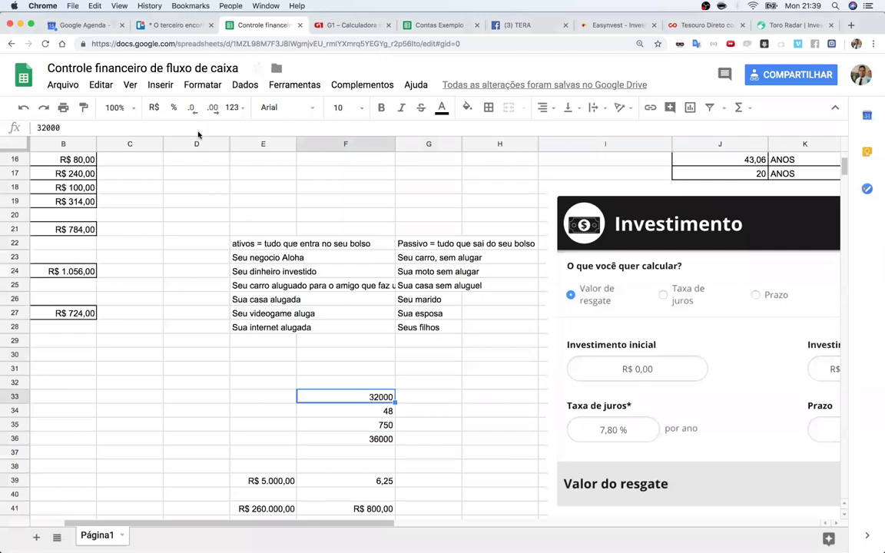
pyautogui.click(153, 107)
pyautogui.click(371, 439)
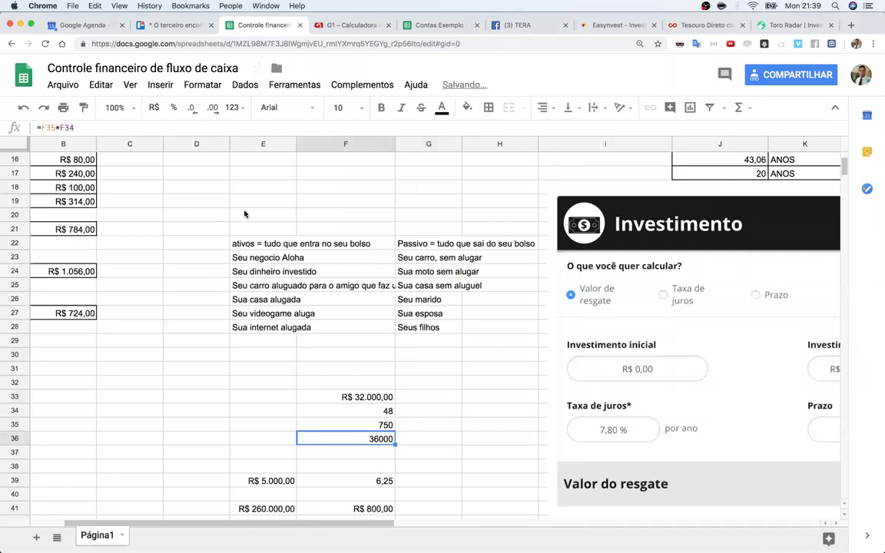
pyautogui.click(154, 107)
pyautogui.click(388, 411)
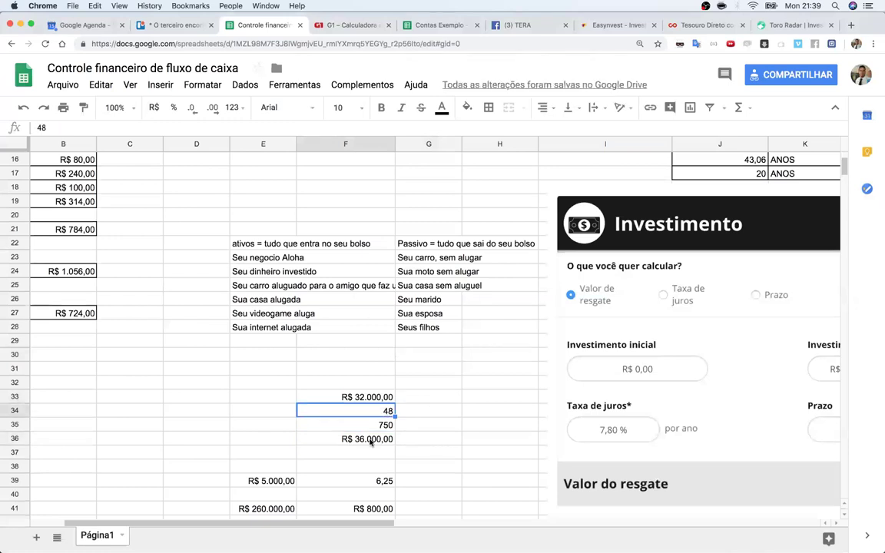
pyautogui.click(371, 439)
pyautogui.click(379, 458)
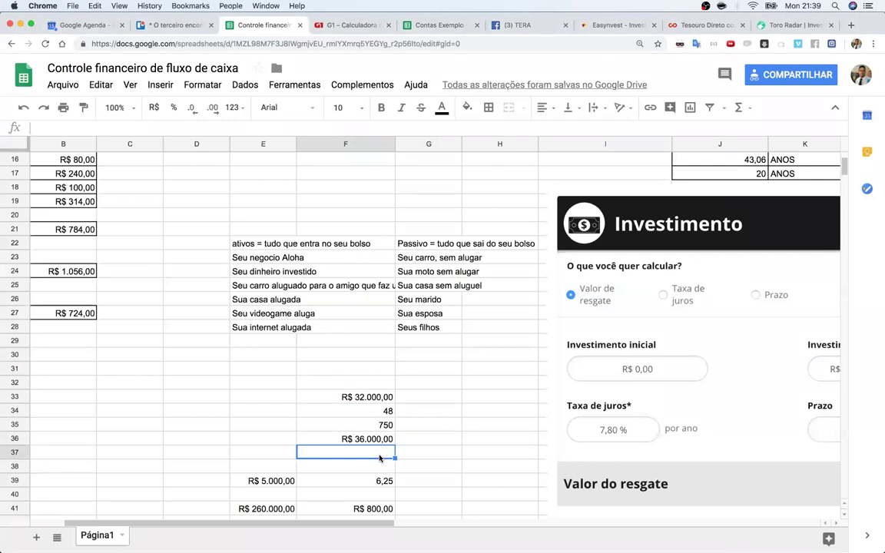
# - Change the F36 formula to =(F35*F34) + 1000
pyautogui.click(374, 441)
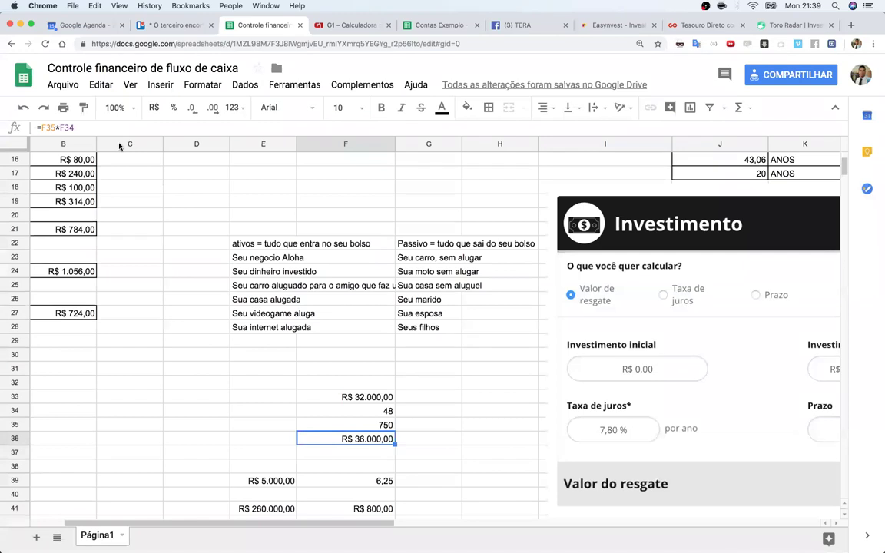
pyautogui.click(92, 127)
pyautogui.write('+ 1000')
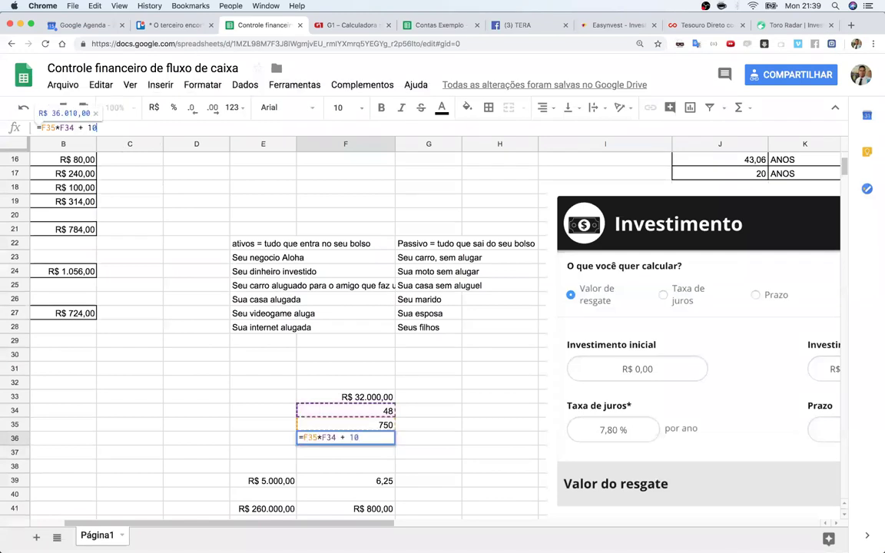
pyautogui.click(73, 127)
pyautogui.write(')')
pyautogui.click(41, 127)
pyautogui.write('(')
pyautogui.press('Return')
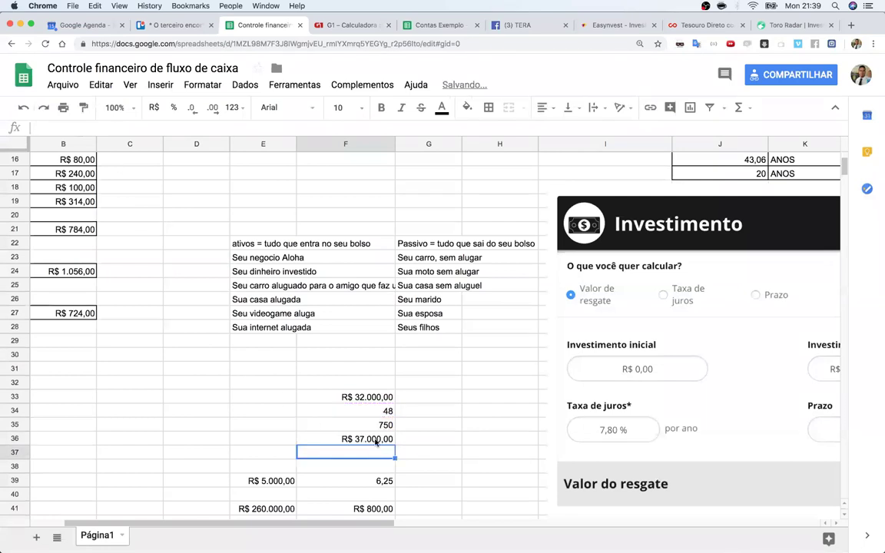
pyautogui.press('Up')
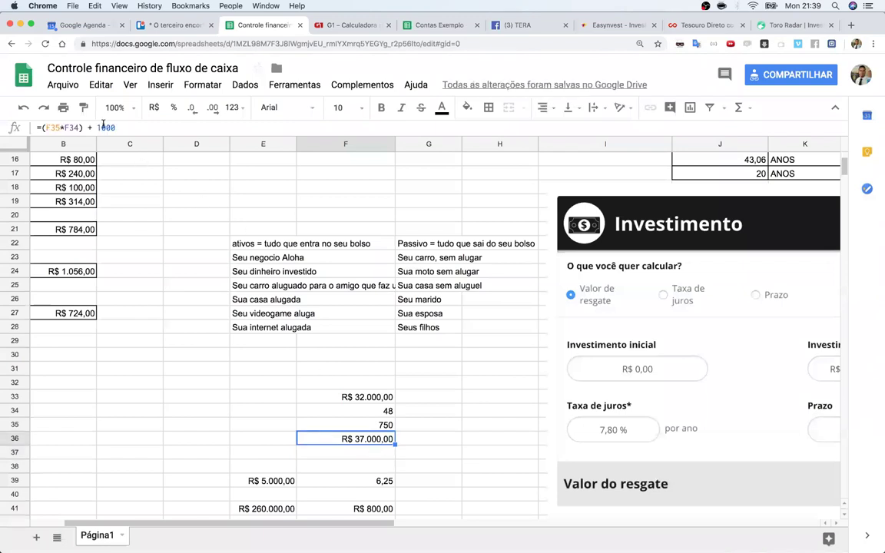
pyautogui.press('Return')
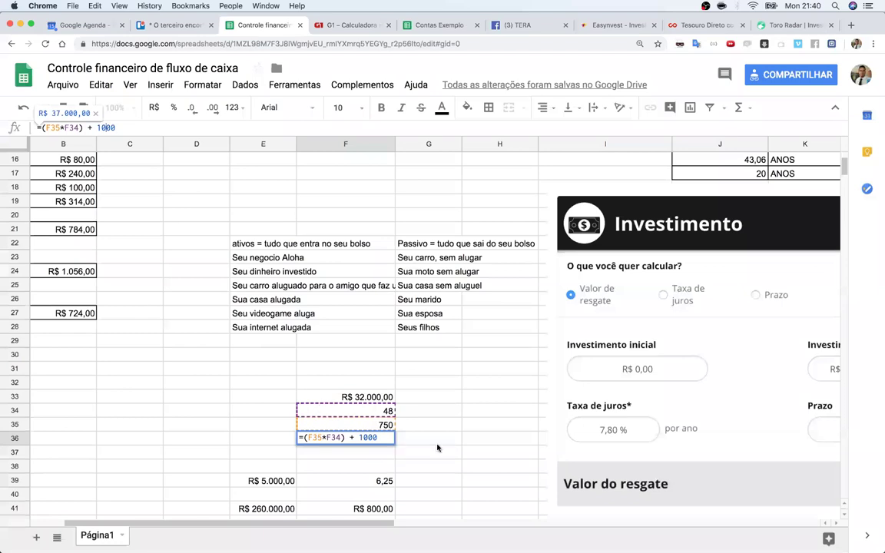
pyautogui.press('Escape')
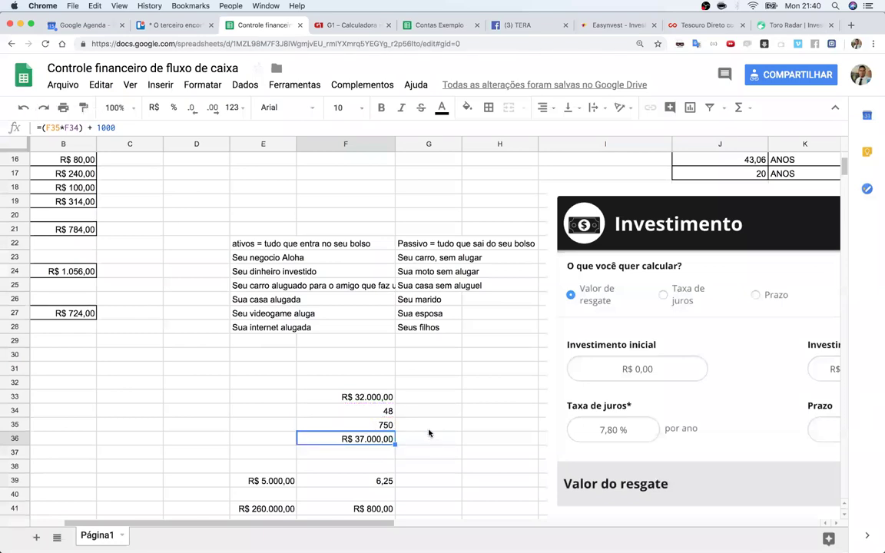
# - Enter a formula in F37 that subtracts F33 from F36
pyautogui.click(370, 454)
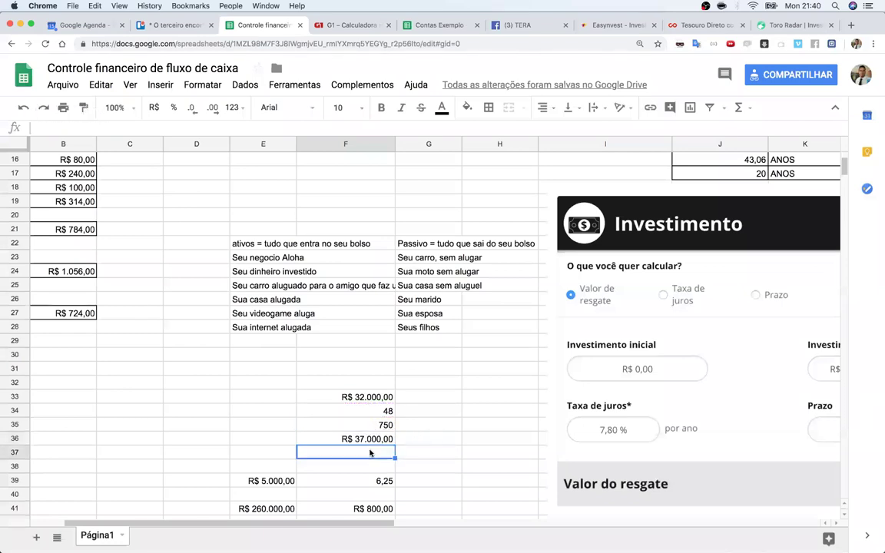
pyautogui.write('=')
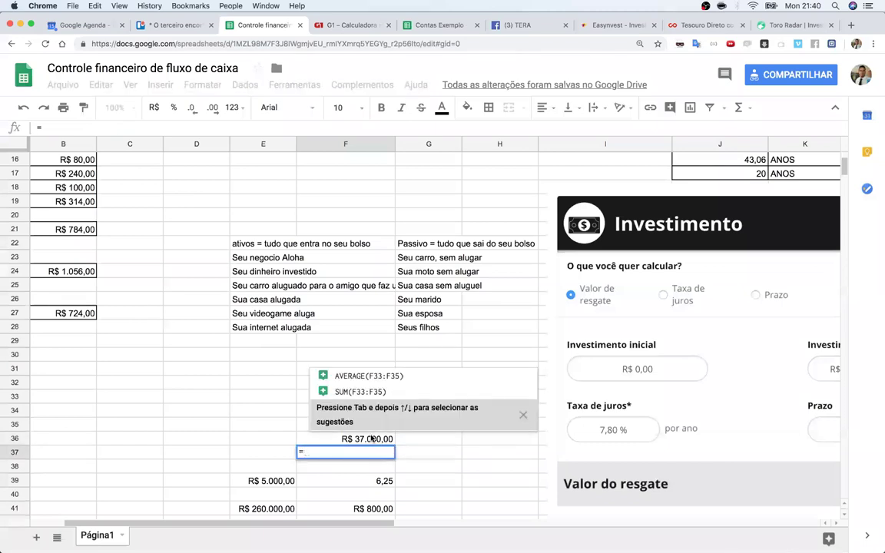
pyautogui.click(372, 439)
pyautogui.write('-')
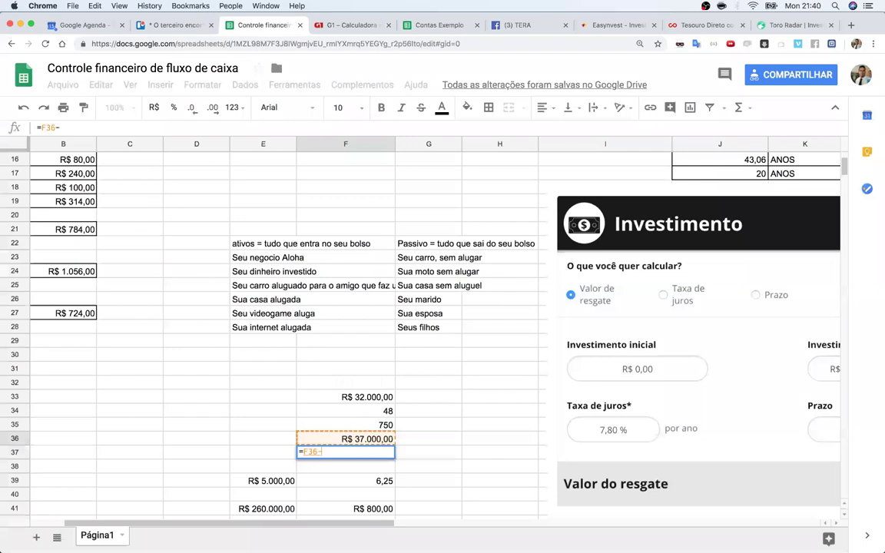
pyautogui.click(360, 401)
pyautogui.press('Return')
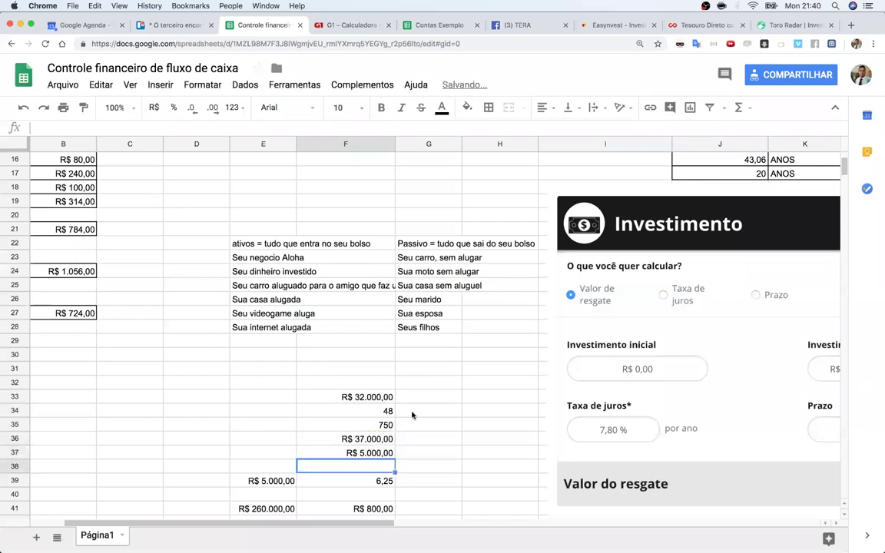
pyautogui.click(368, 453)
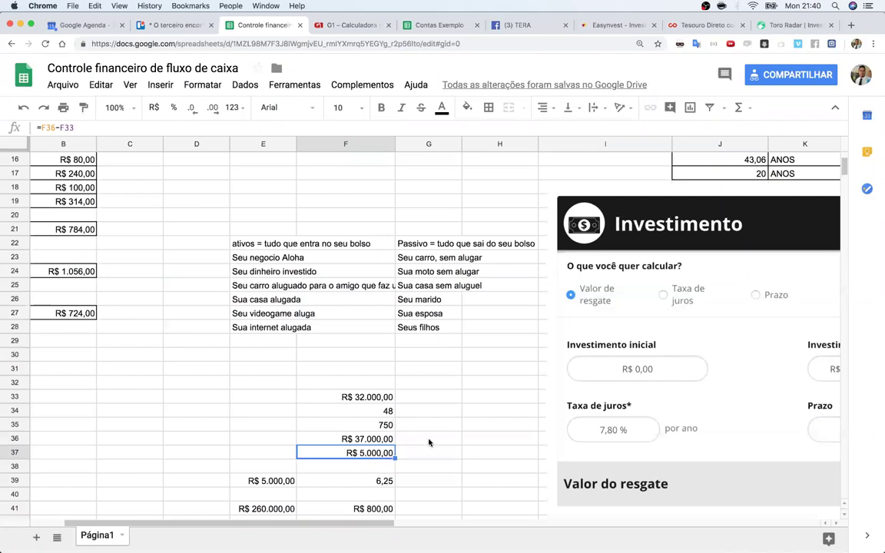
# - Enter 180000 in G36, beside the F36 total
pyautogui.click(441, 459)
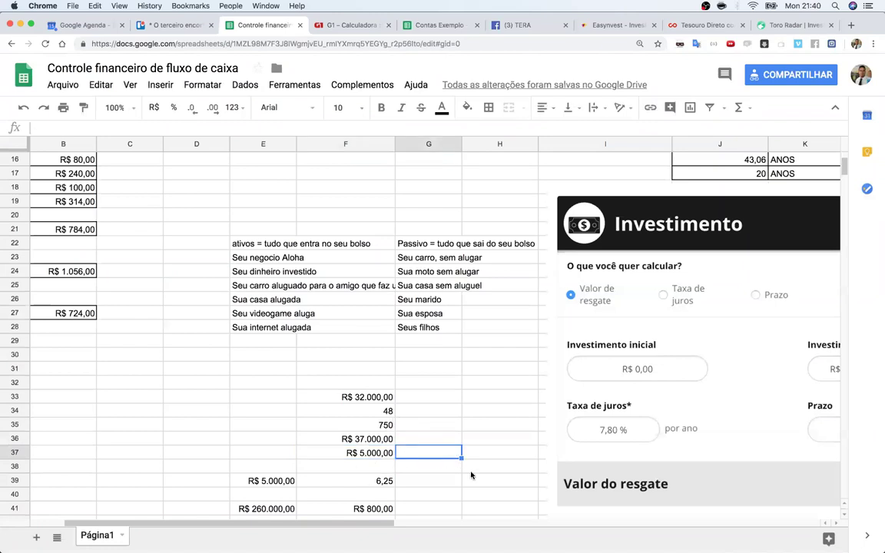
pyautogui.click(377, 397)
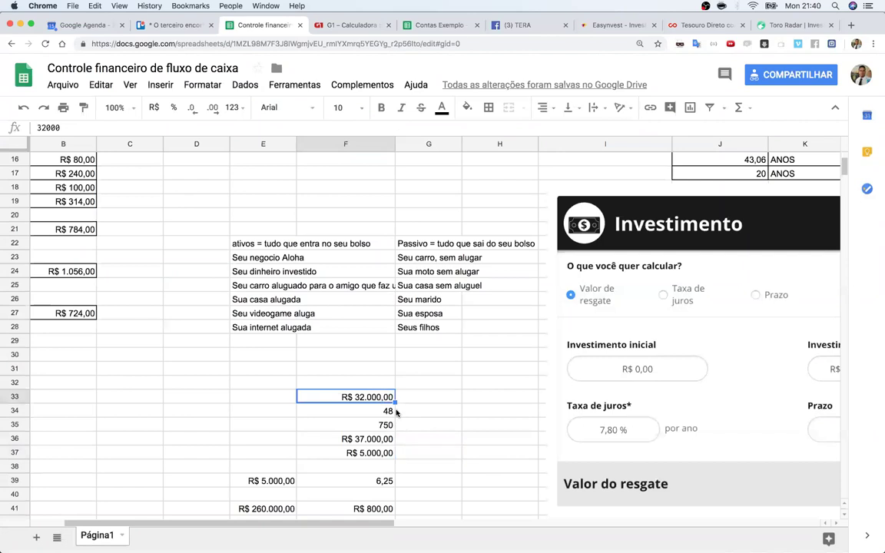
pyautogui.click(436, 457)
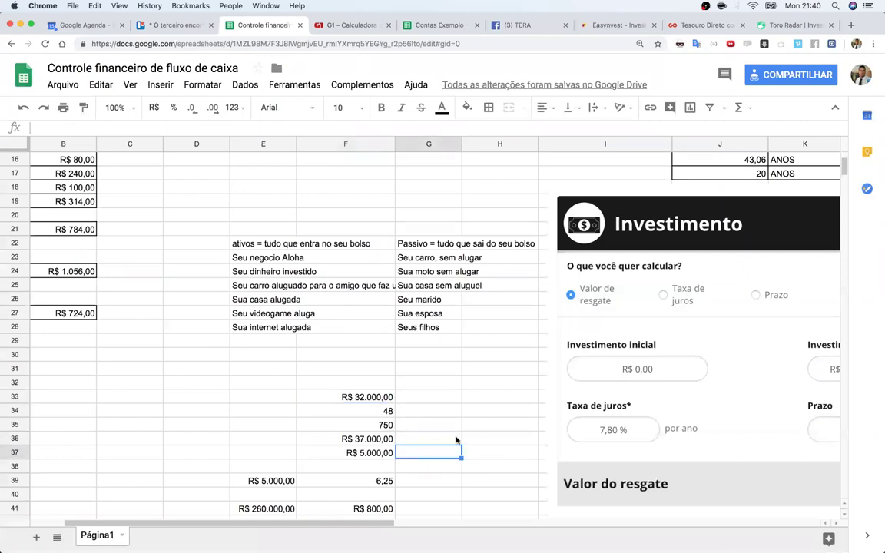
pyautogui.click(447, 439)
pyautogui.write('180000')
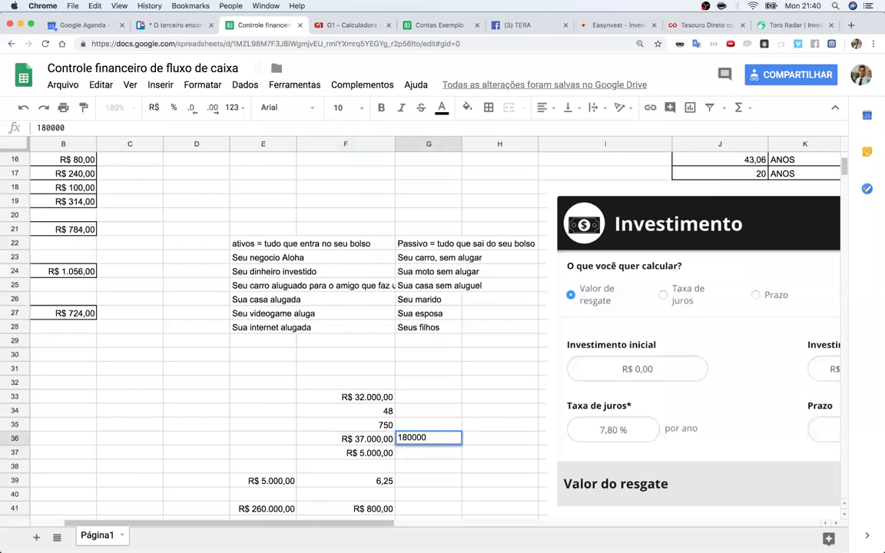
pyautogui.press('Return')
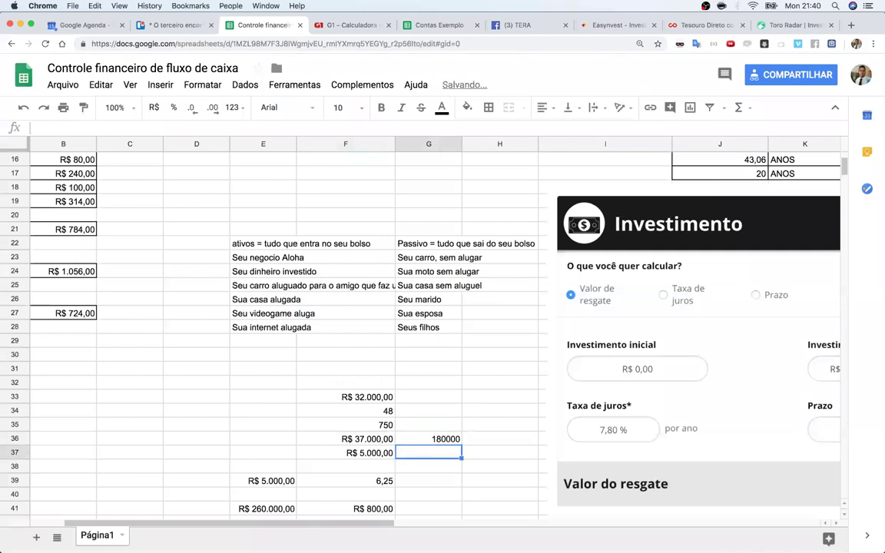
# - Enter a formula in G37 that subtracts G36 from F36
pyautogui.write('=')
pyautogui.click(369, 440)
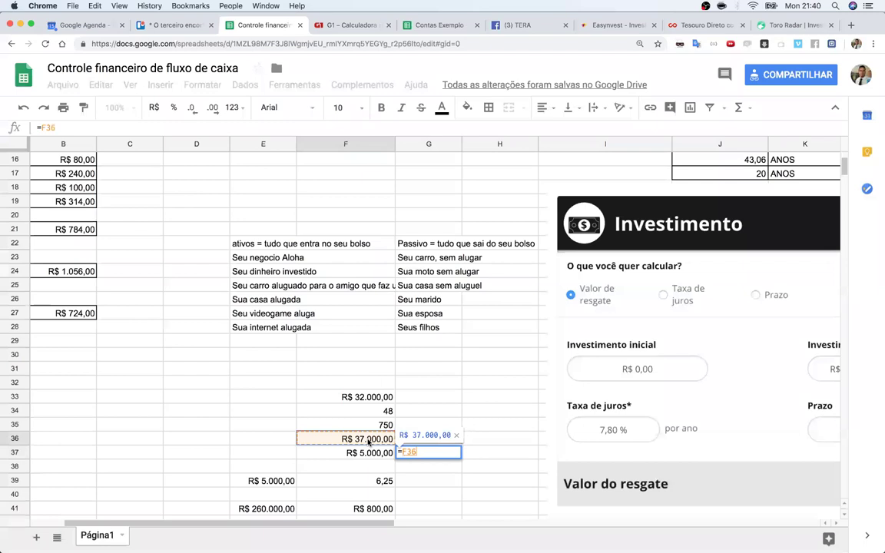
pyautogui.write('-')
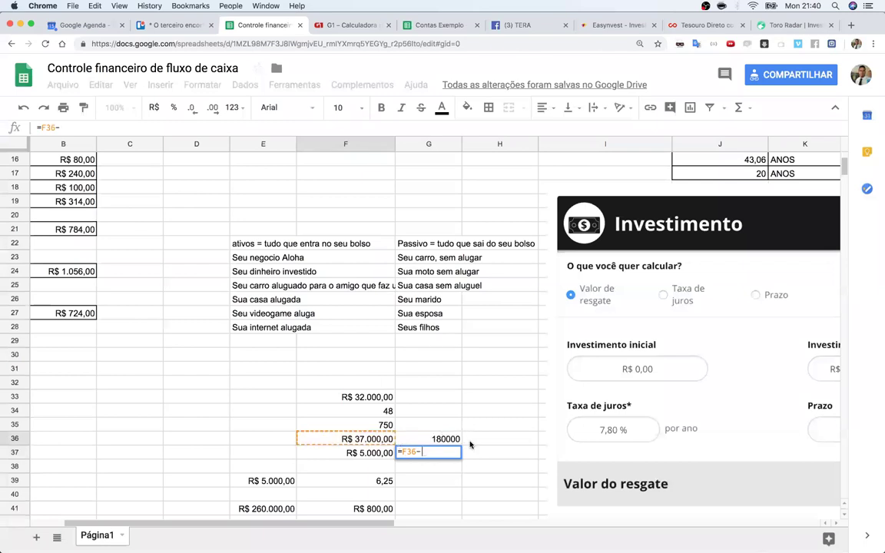
pyautogui.click(442, 440)
pyautogui.press('Return')
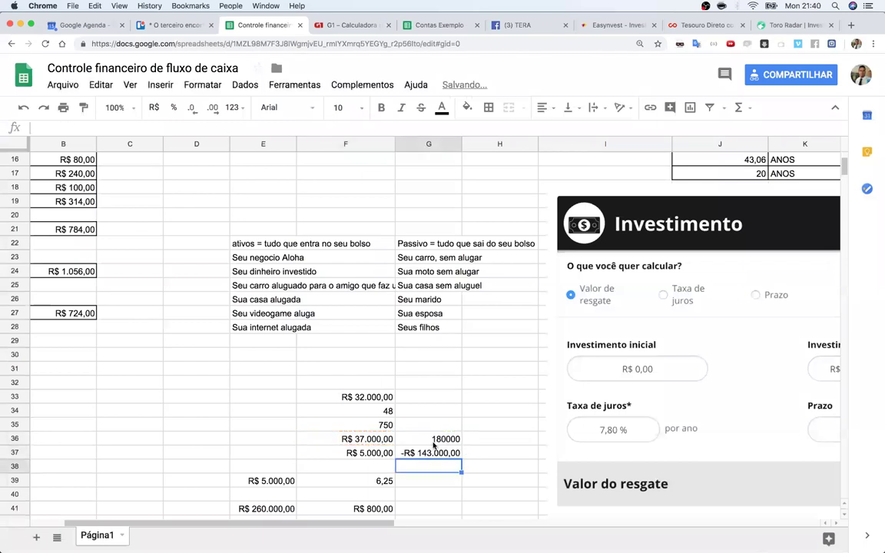
pyautogui.click(448, 444)
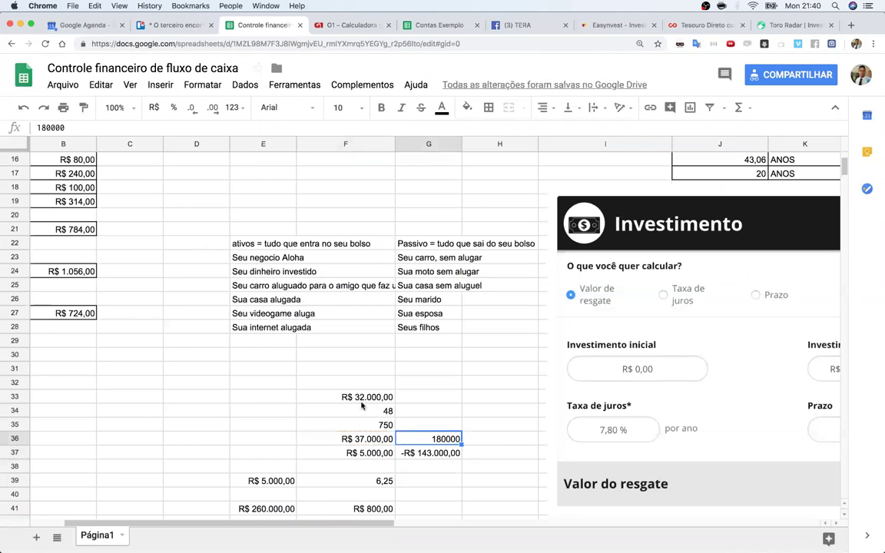
pyautogui.press('Down')
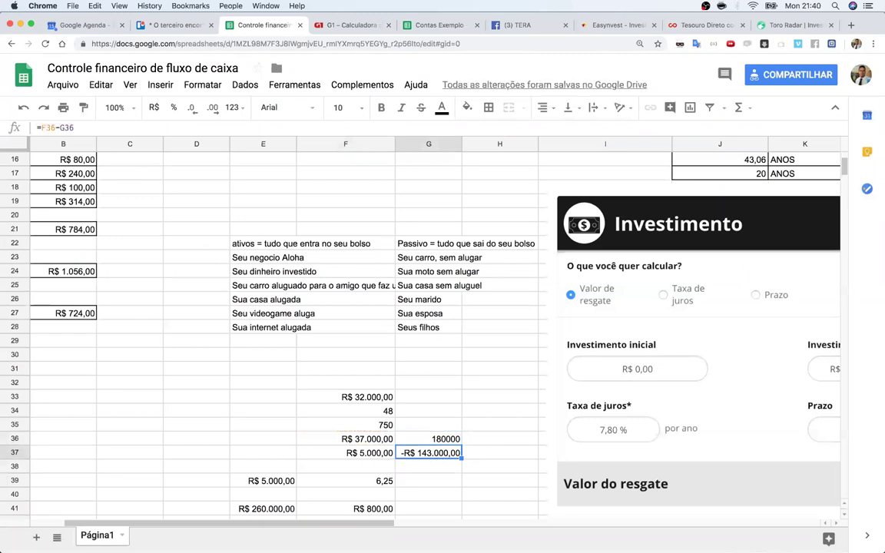
# - Correct the value in G36 to 18000
pyautogui.doubleClick(446, 441)
pyautogui.press('BackSpace')
pyautogui.press('Return')
pyautogui.click(439, 439)
pyautogui.click(430, 454)
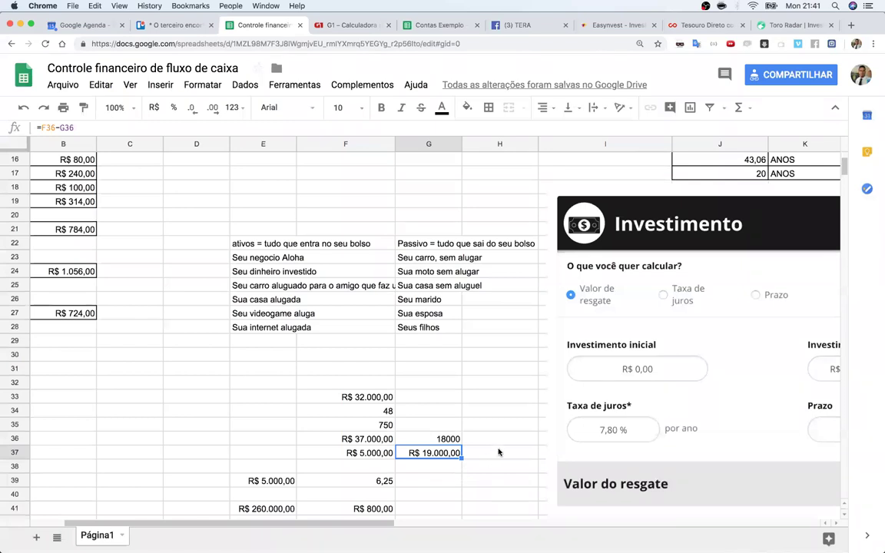
# - Enter 40000 in G38, below the G37 difference
pyautogui.scroll(-5, 492, 449)
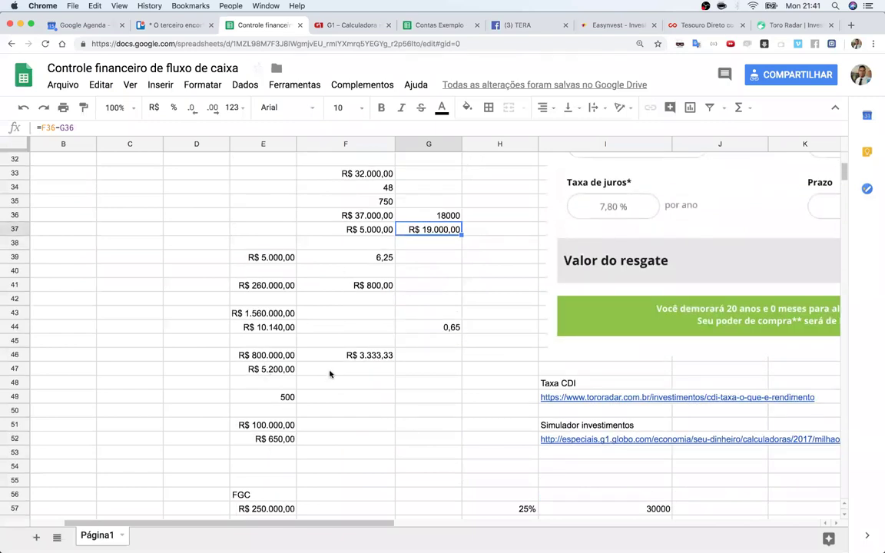
pyautogui.scroll(3, 331, 374)
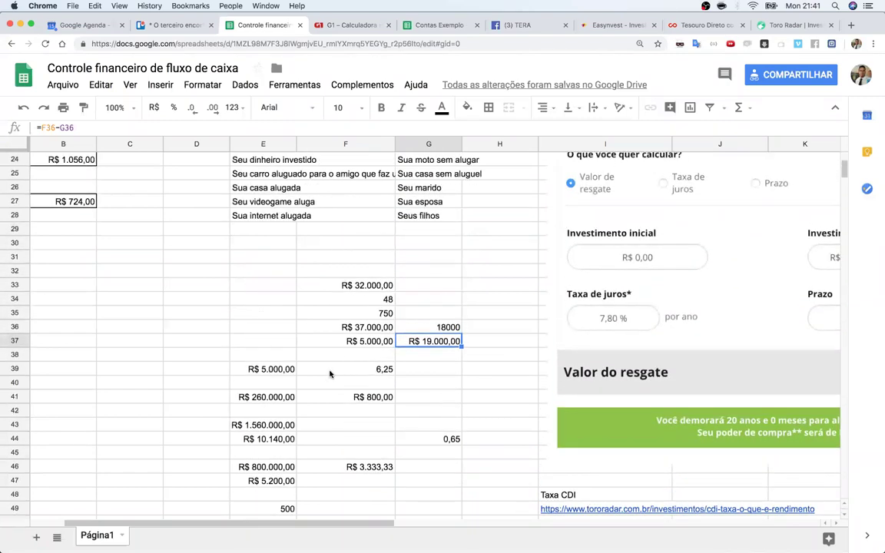
pyautogui.click(437, 358)
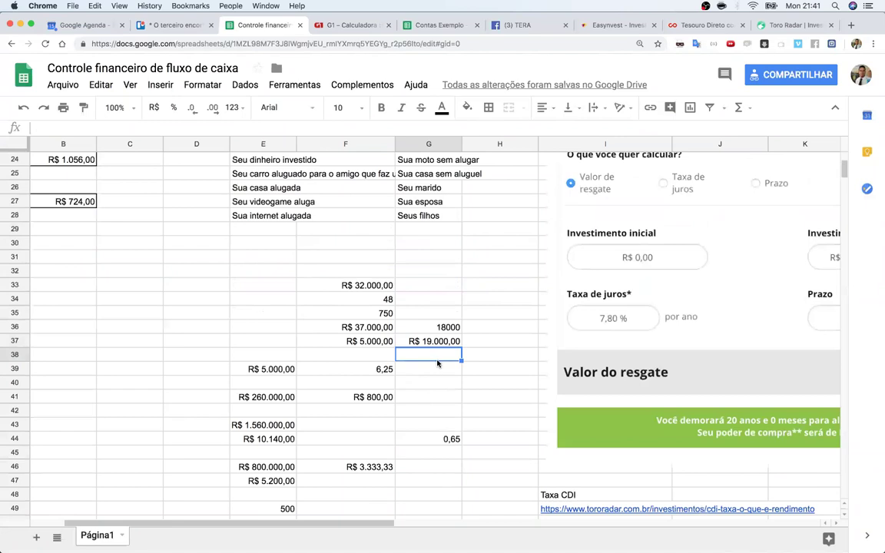
pyautogui.write('40000')
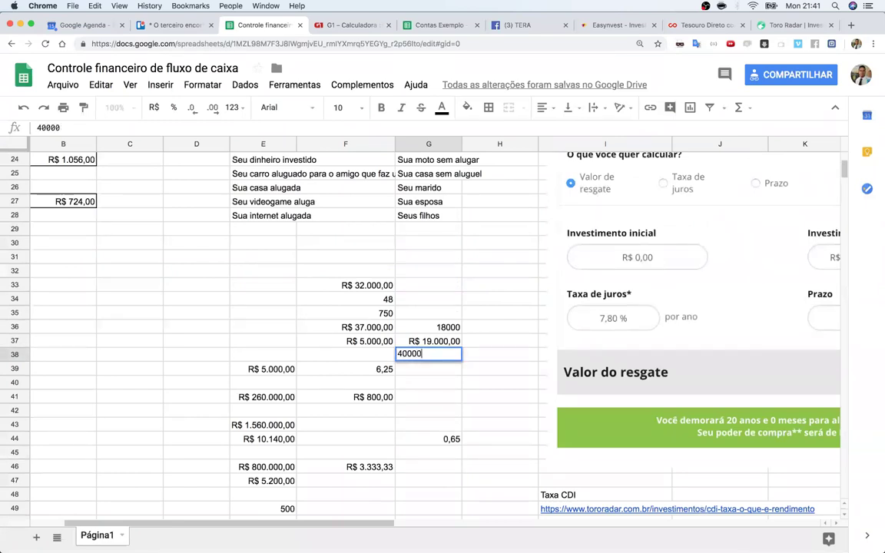
pyautogui.press('Return')
# - Replace the value in G38 with 4000
pyautogui.click(457, 357)
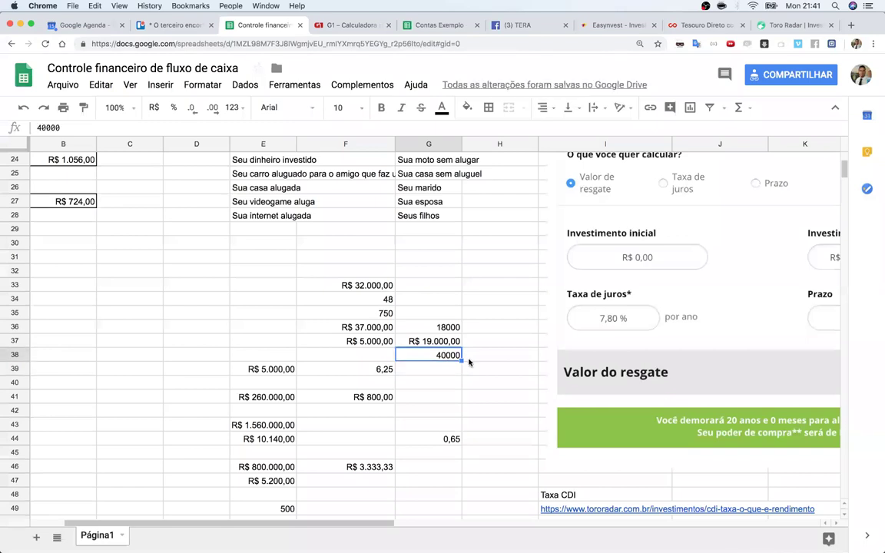
pyautogui.write('4000')
pyautogui.press('Return')
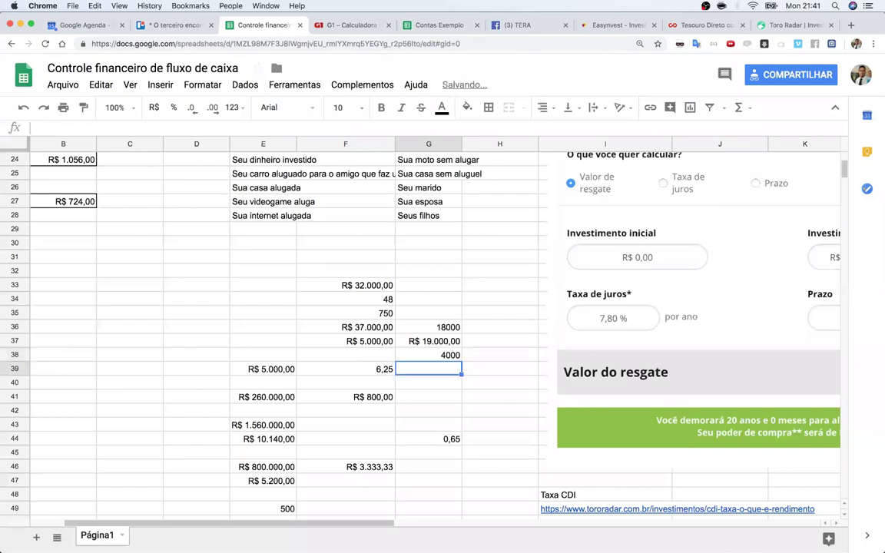
# - Enter 500 in H38 and a formula in H39 that subtracts H38 from G38
pyautogui.click(478, 358)
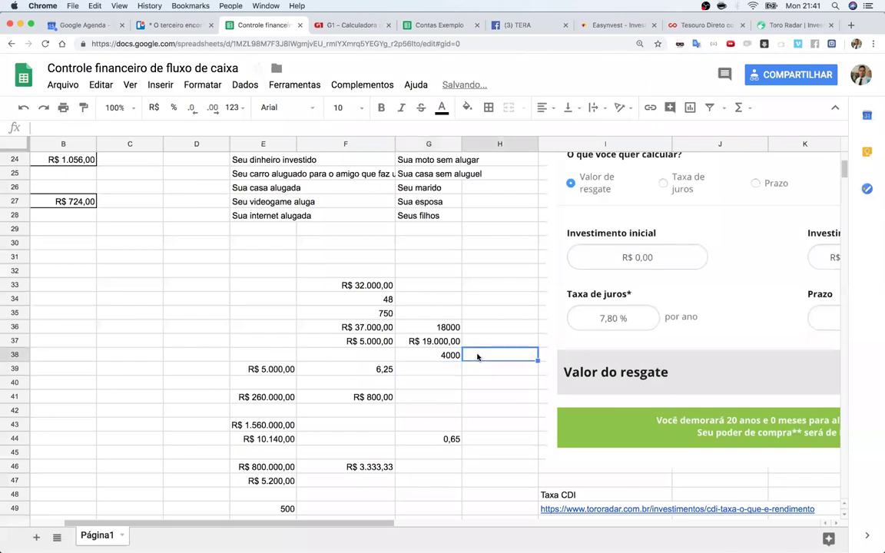
pyautogui.write('500')
pyautogui.press('Return')
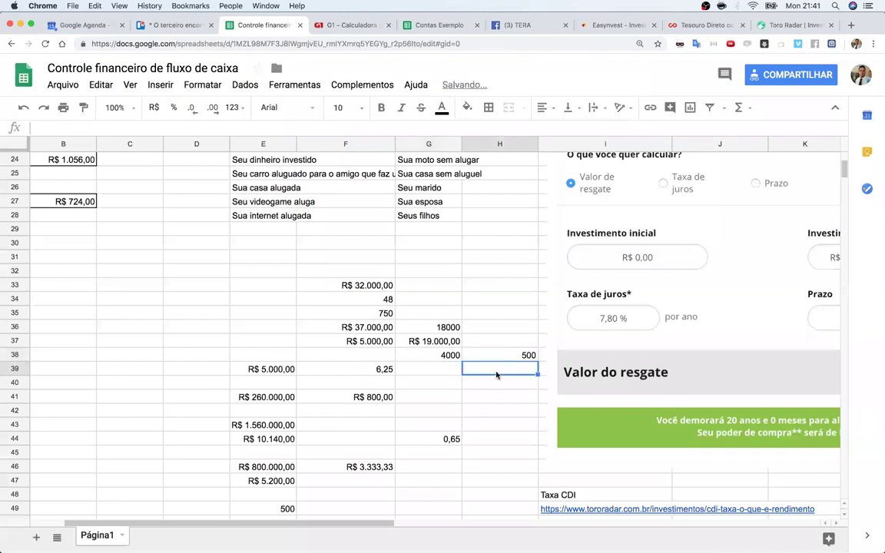
pyautogui.write('=')
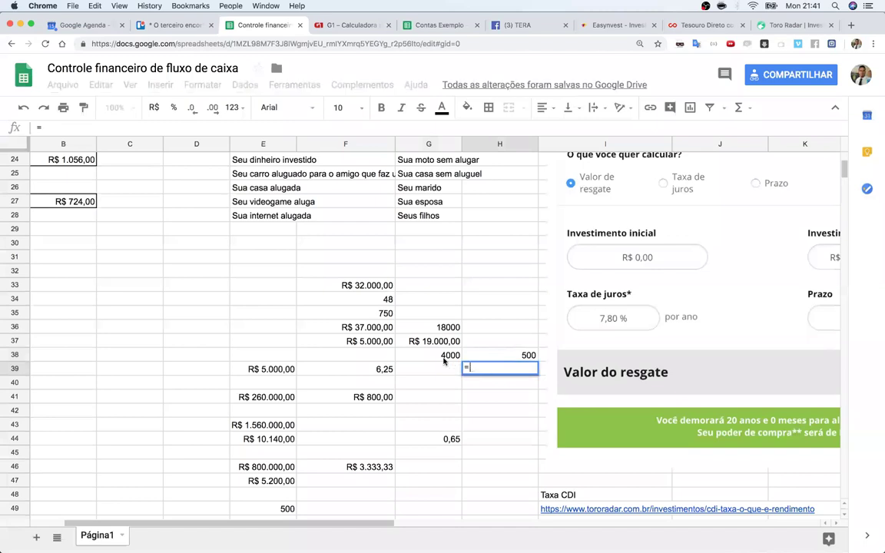
pyautogui.click(444, 359)
pyautogui.write('-')
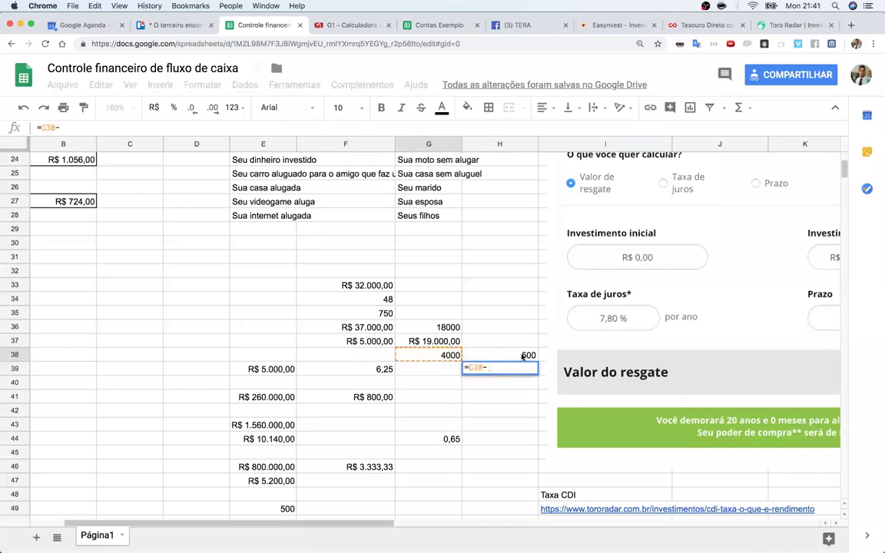
pyautogui.click(523, 357)
pyautogui.press('Return')
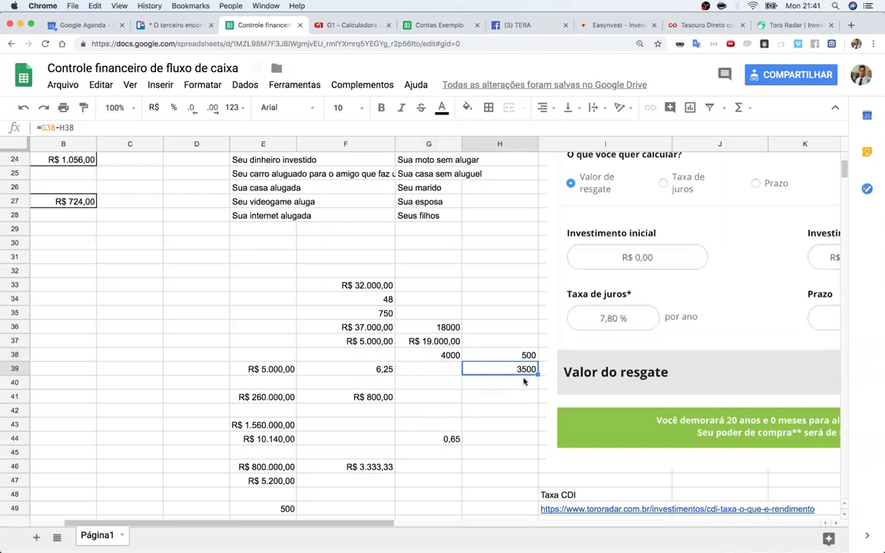
# - Review the amount in E41, the total-cost formula in F36 and the difference formula in G37
pyautogui.click(518, 383)
pyautogui.click(268, 400)
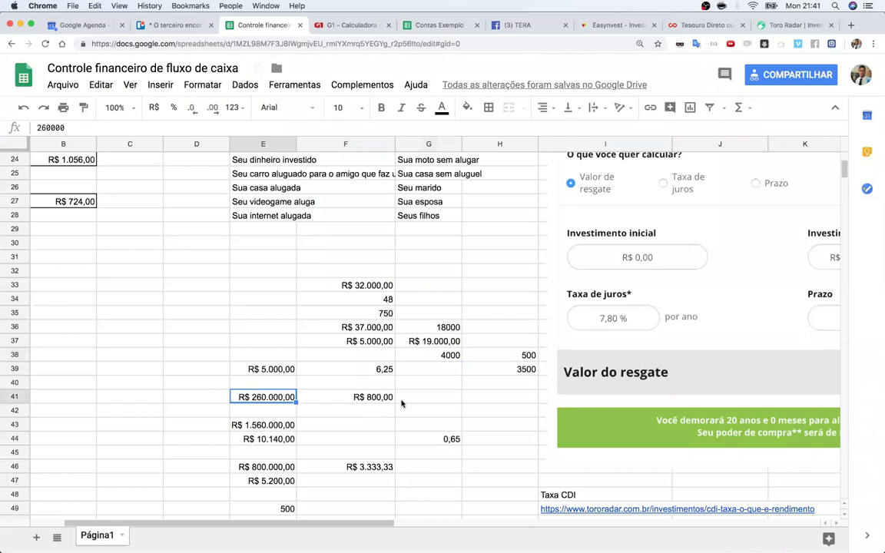
pyautogui.click(370, 342)
pyautogui.click(388, 328)
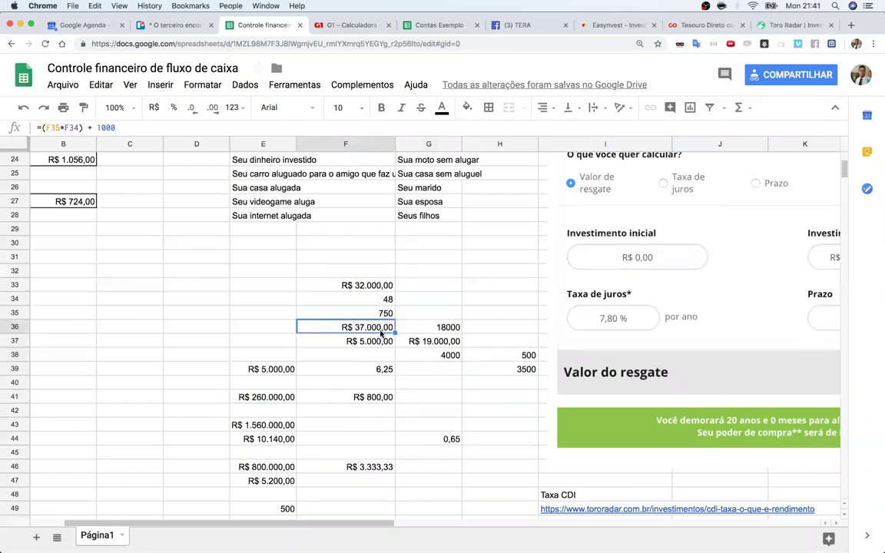
pyautogui.scroll(1, 393, 341)
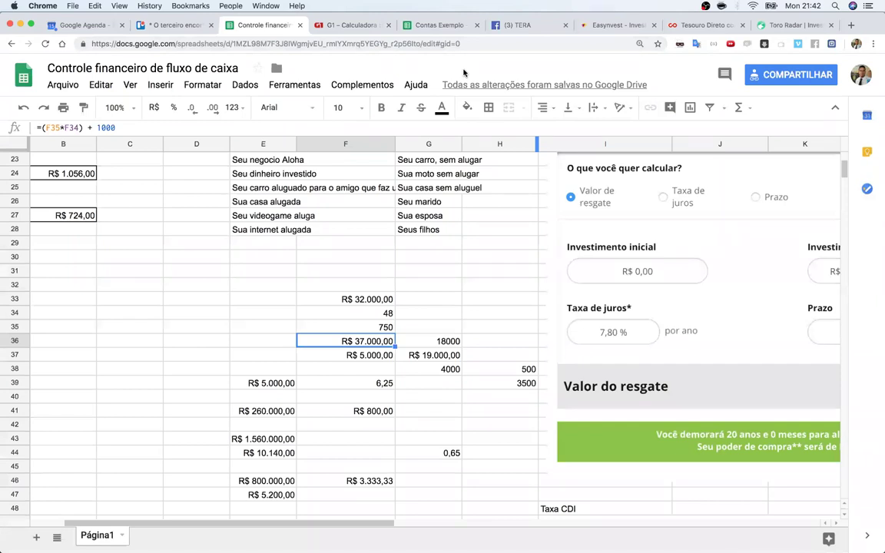
pyautogui.click(459, 350)
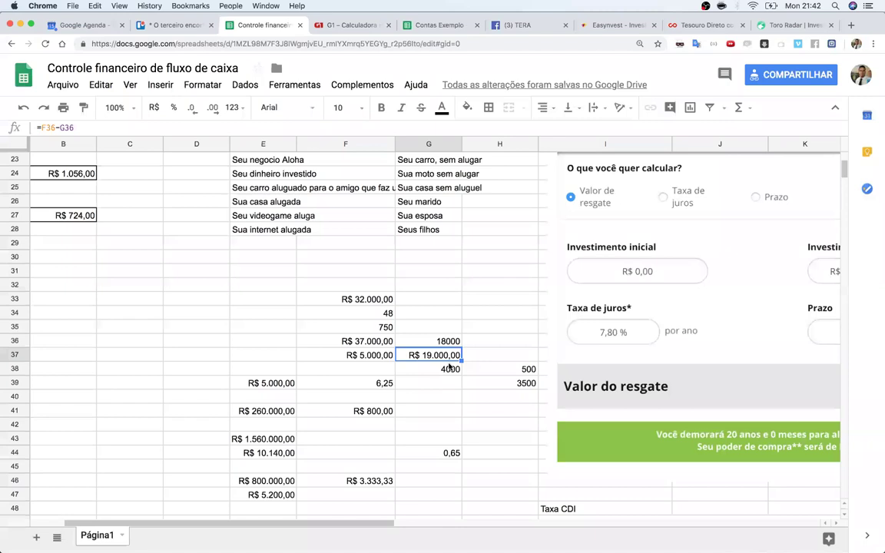
# - Switch to the Contas Exemplo - 08/2017 spreadsheet and examine the Fiesta's yearly costs, from insurance to IPVA
pyautogui.click(434, 27)
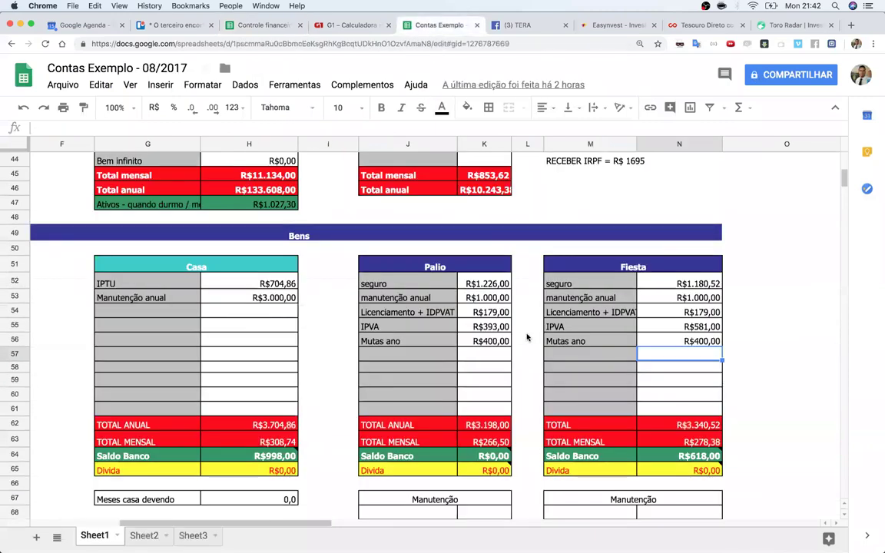
pyautogui.click(665, 281)
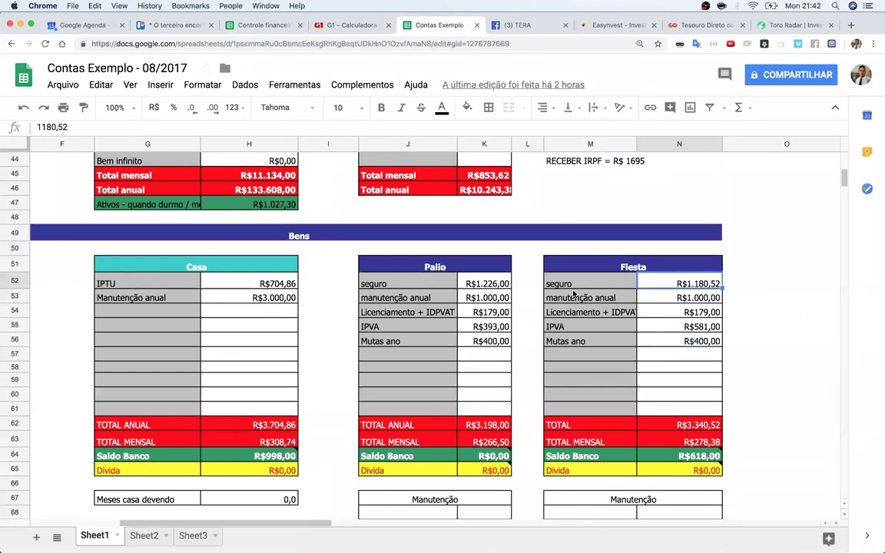
pyautogui.click(644, 350)
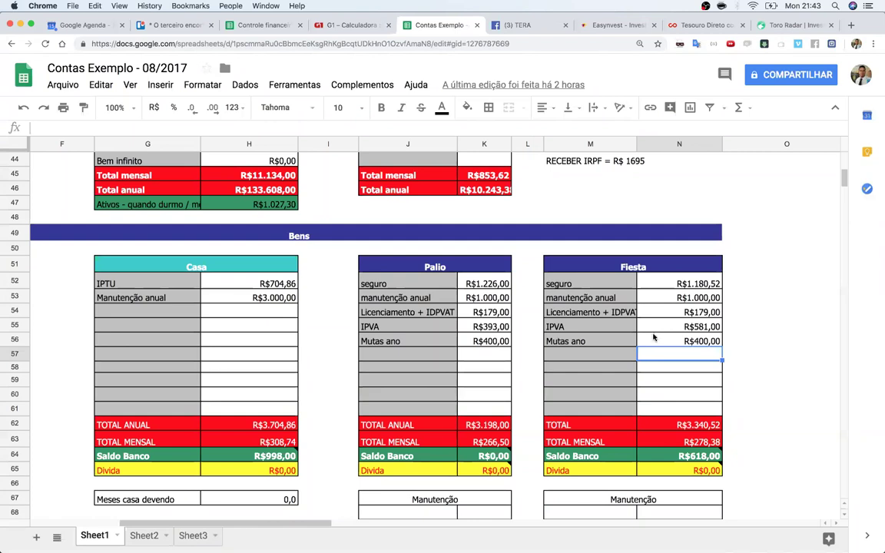
pyautogui.press('Up')
pyautogui.press('Up')
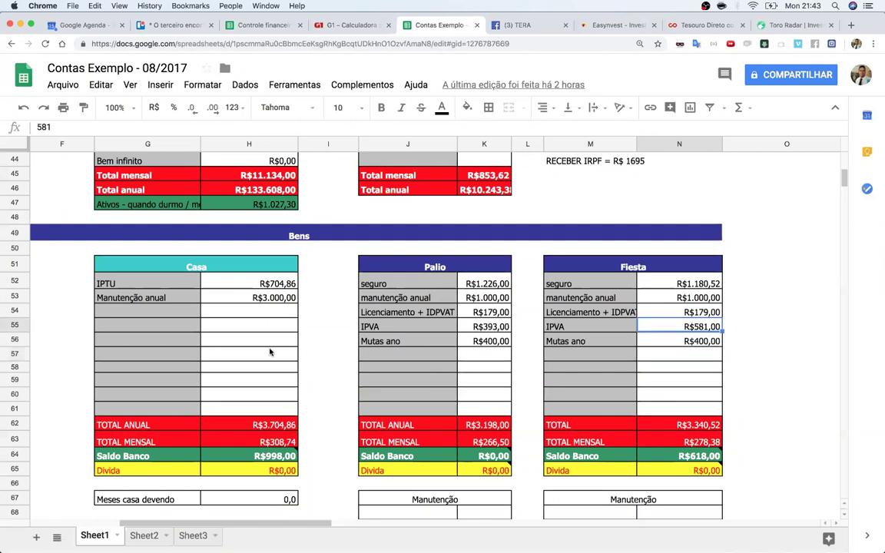
# - Compare the cost tables for Casa, Palio and Fiesta, including the cars' licensing and annual maintenance entries
pyautogui.click(269, 352)
pyautogui.hscroll(-2, 269, 352)
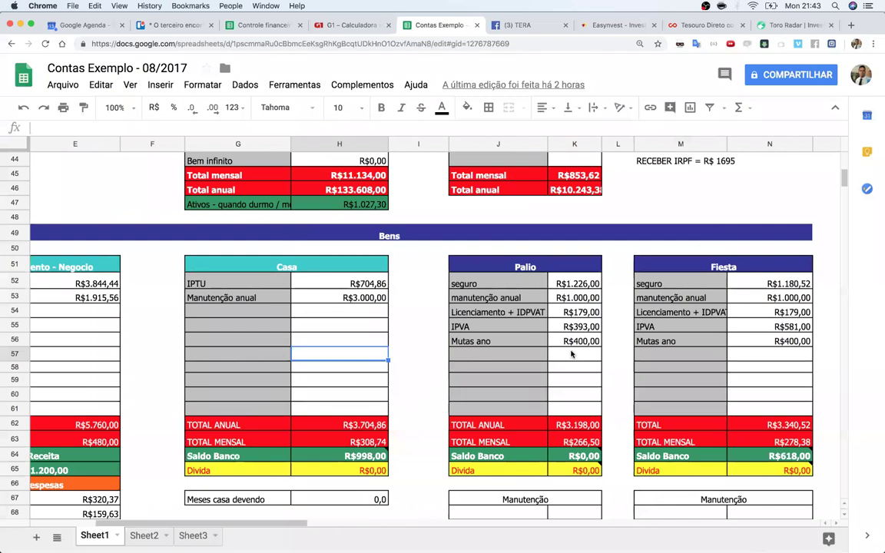
pyautogui.click(454, 357)
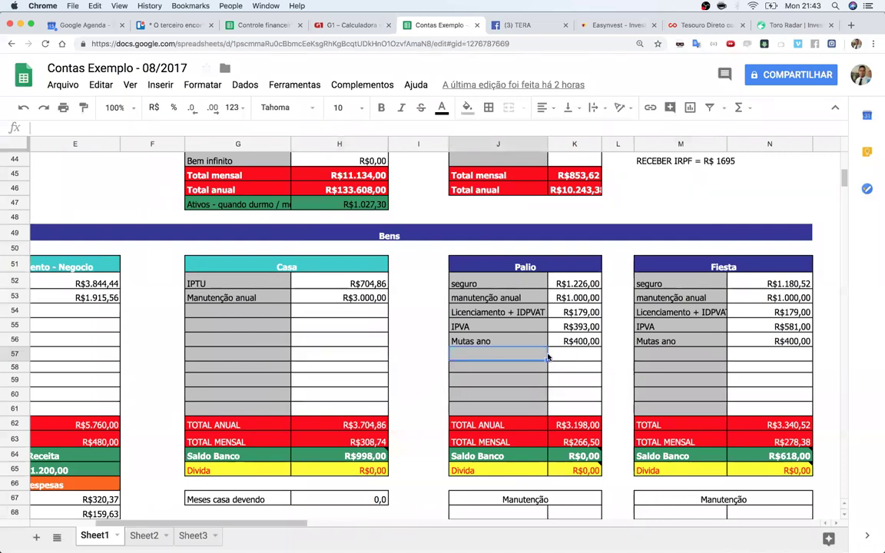
pyautogui.click(71, 326)
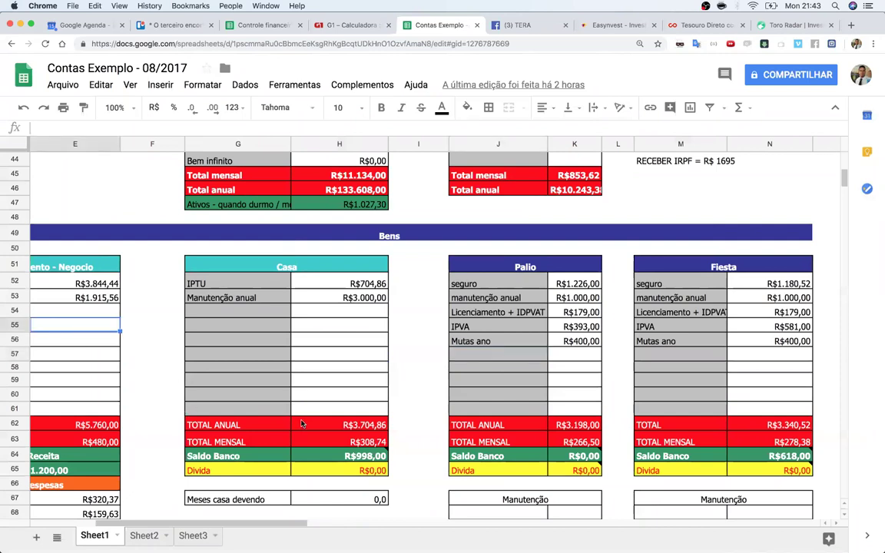
pyautogui.click(412, 374)
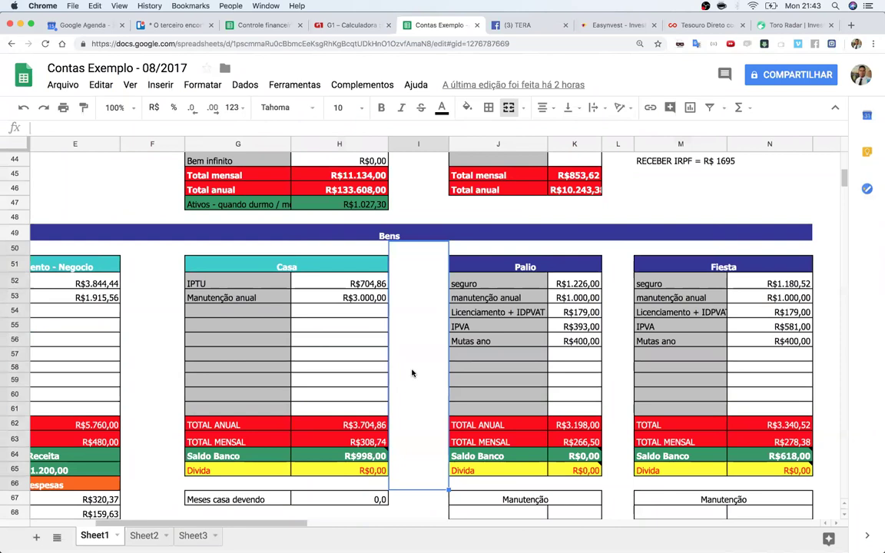
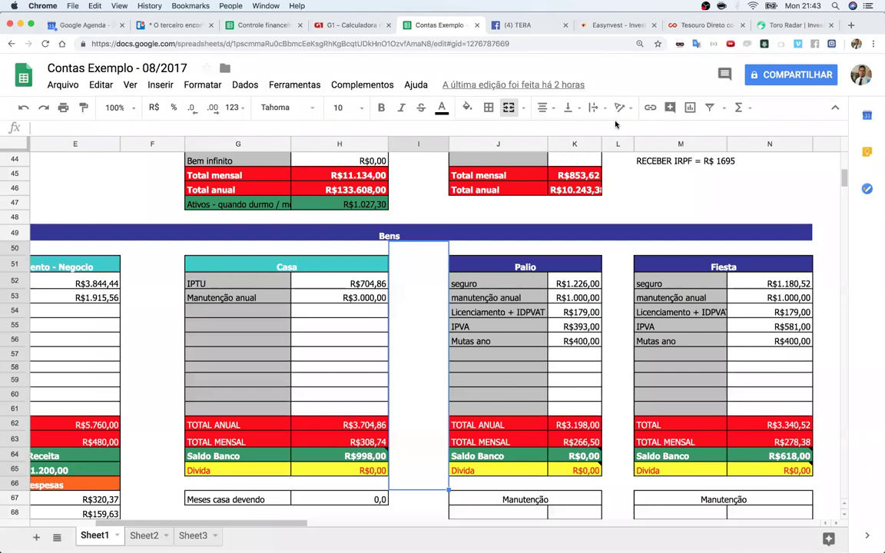
pyautogui.click(597, 307)
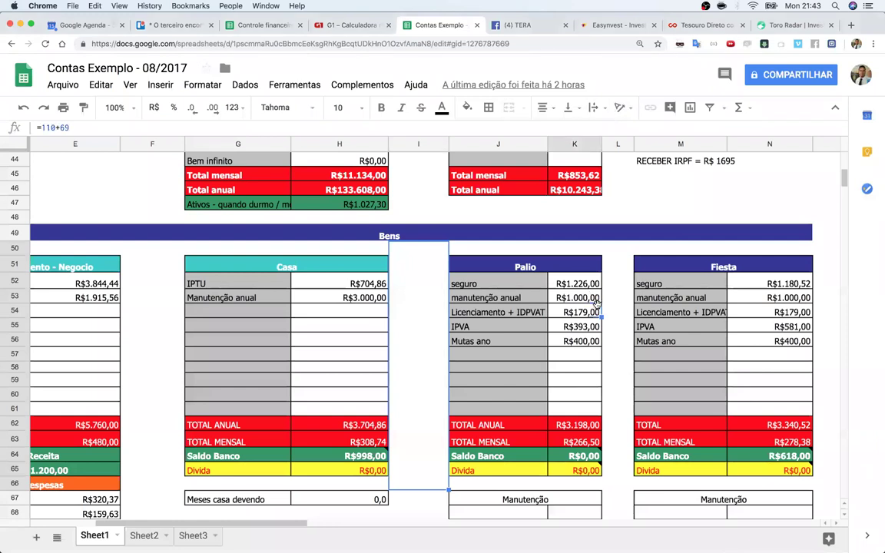
pyautogui.click(756, 311)
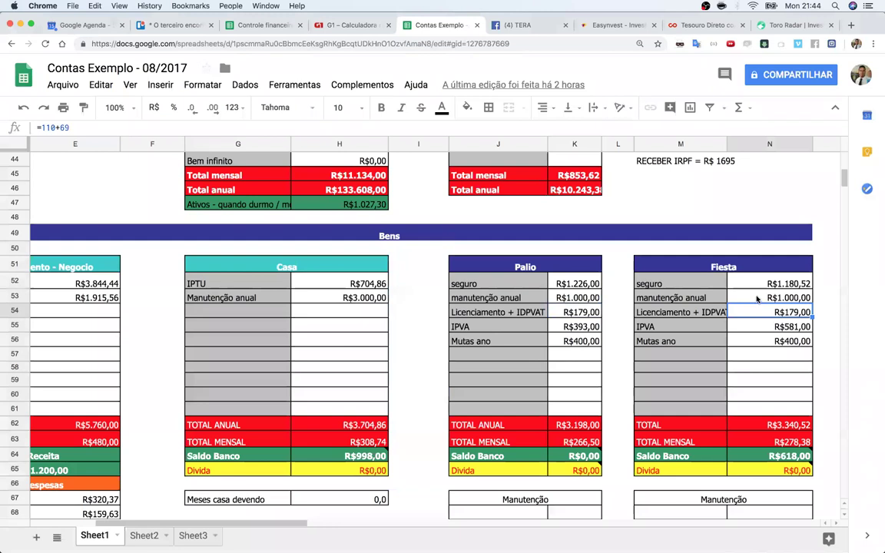
pyautogui.click(745, 298)
pyautogui.click(574, 299)
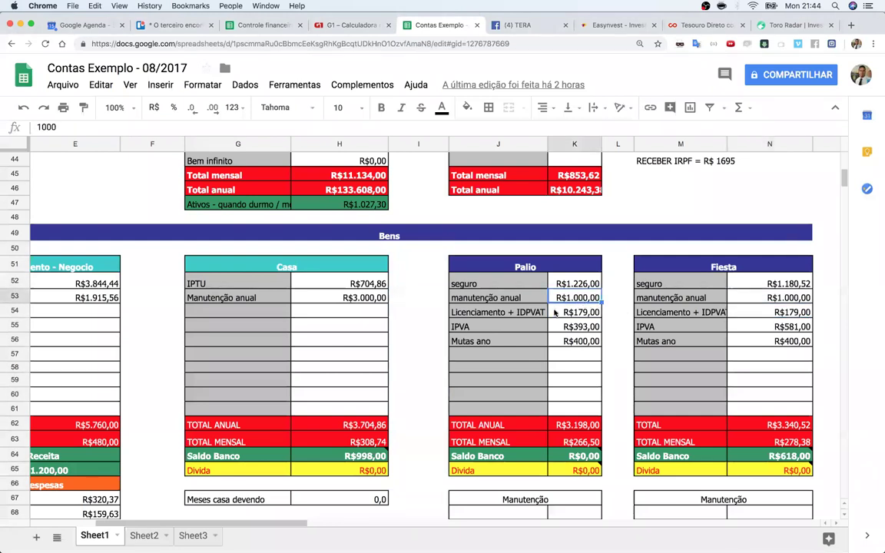
# - Examine the Apartamento - Negocio table's maintenance formula, its Condominio expense and the Sobra calculation
pyautogui.hscroll(-3, 192, 307)
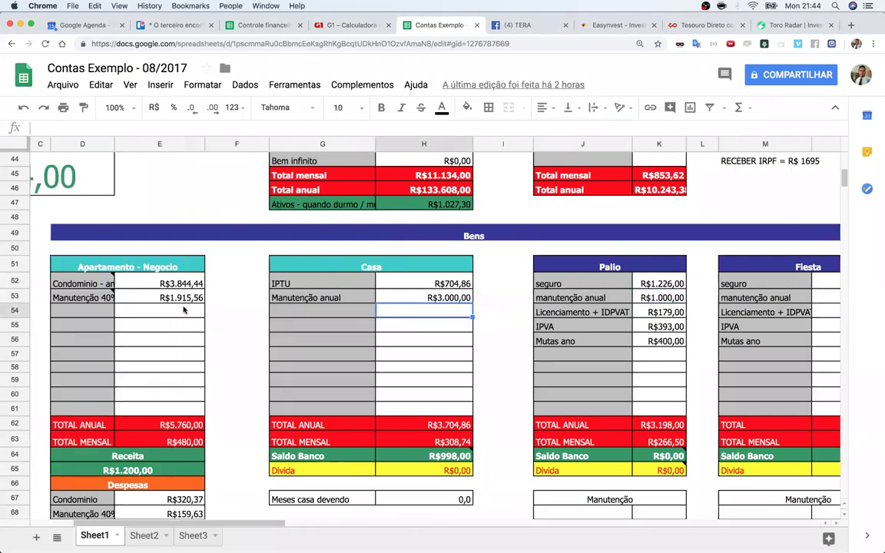
pyautogui.click(128, 301)
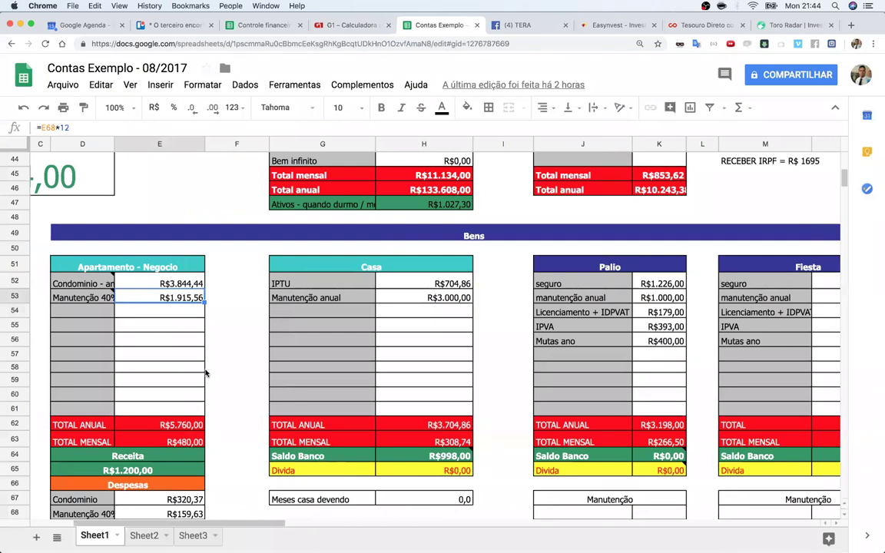
pyautogui.scroll(-3, 192, 353)
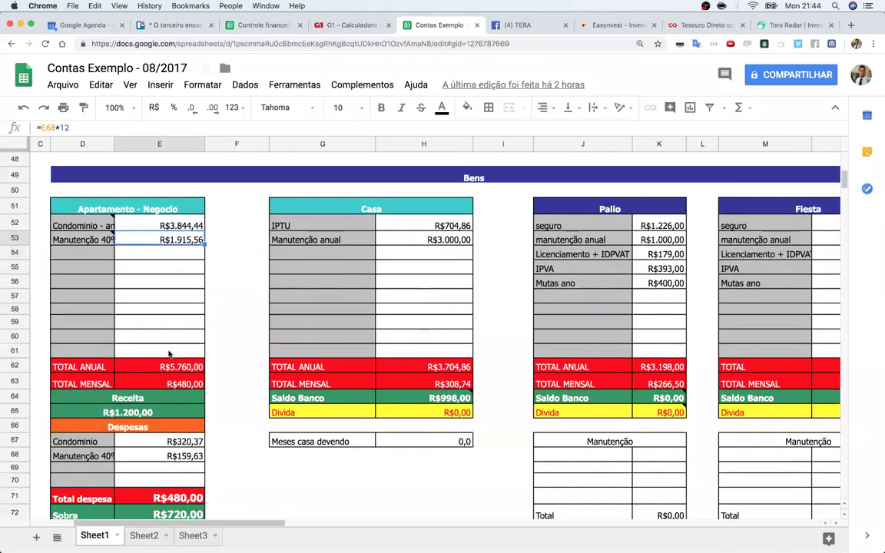
pyautogui.scroll(-5, 188, 345)
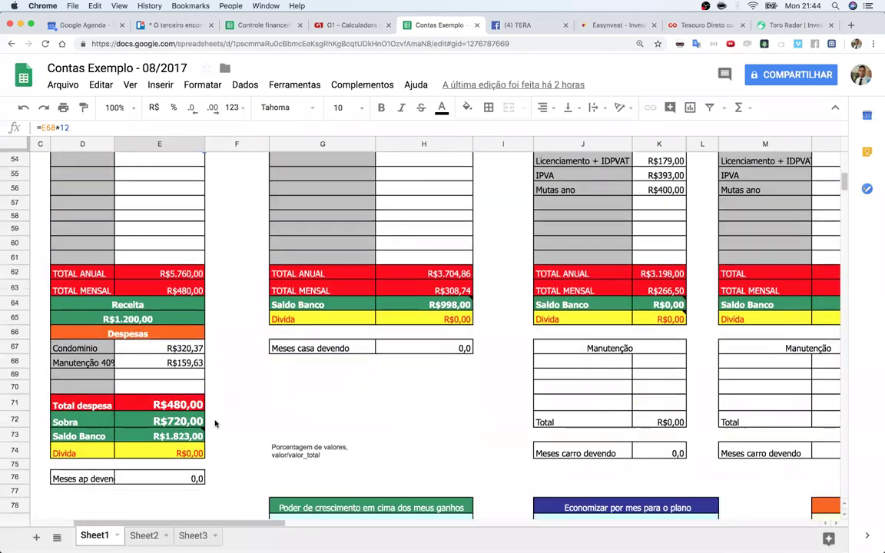
pyautogui.click(173, 422)
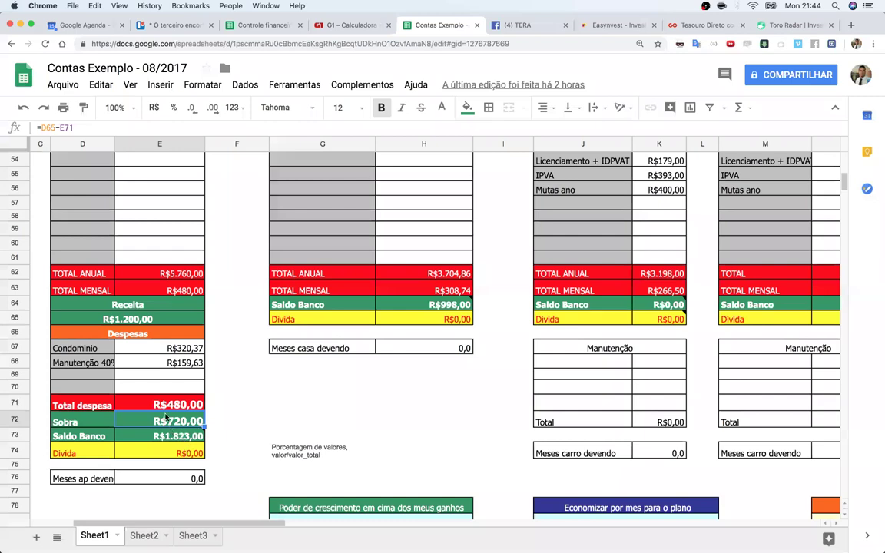
pyautogui.click(171, 350)
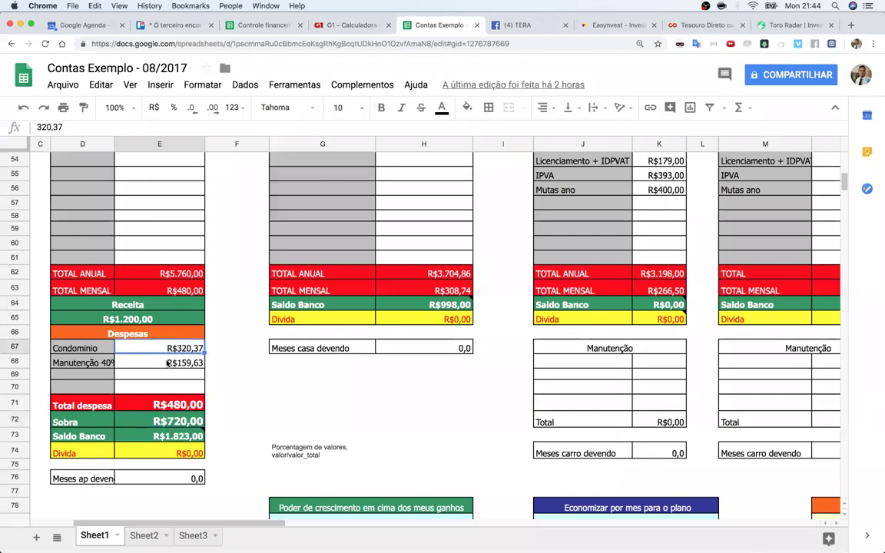
pyautogui.click(175, 422)
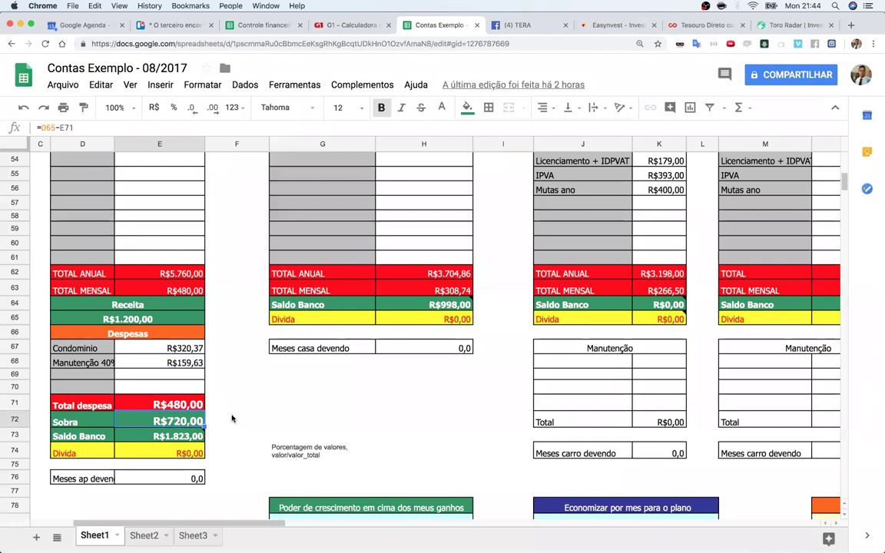
pyautogui.click(289, 405)
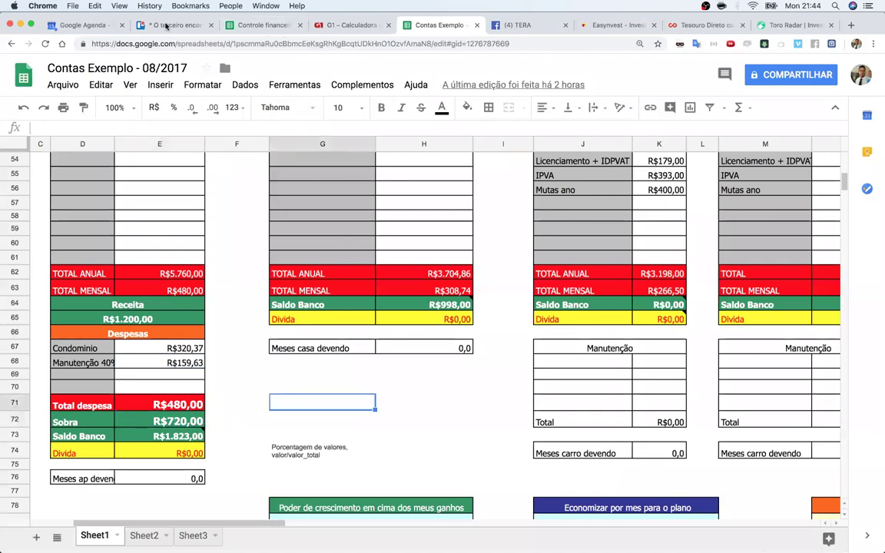
# - Return to the Controle financeiro de fluxo de caixa spreadsheet and enter 100% in C33 and 1000 in C34
pyautogui.press('super+2')
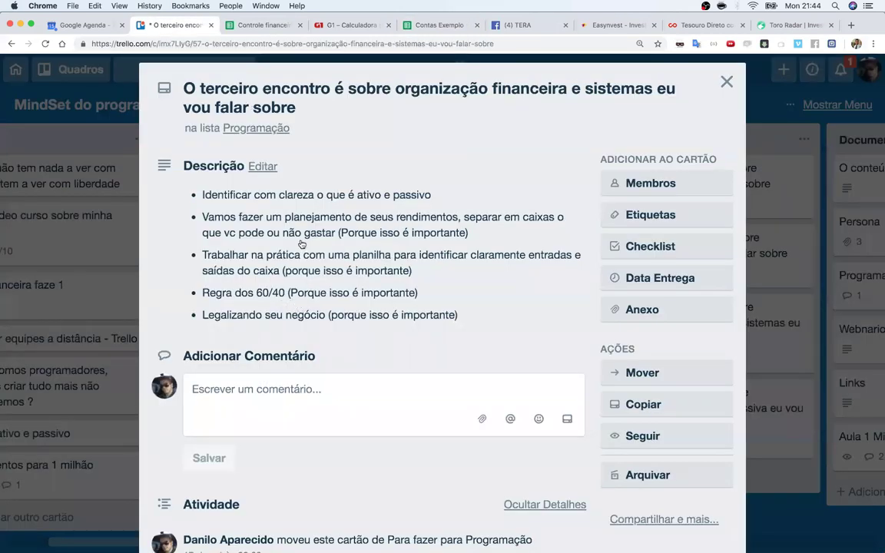
pyautogui.click(262, 26)
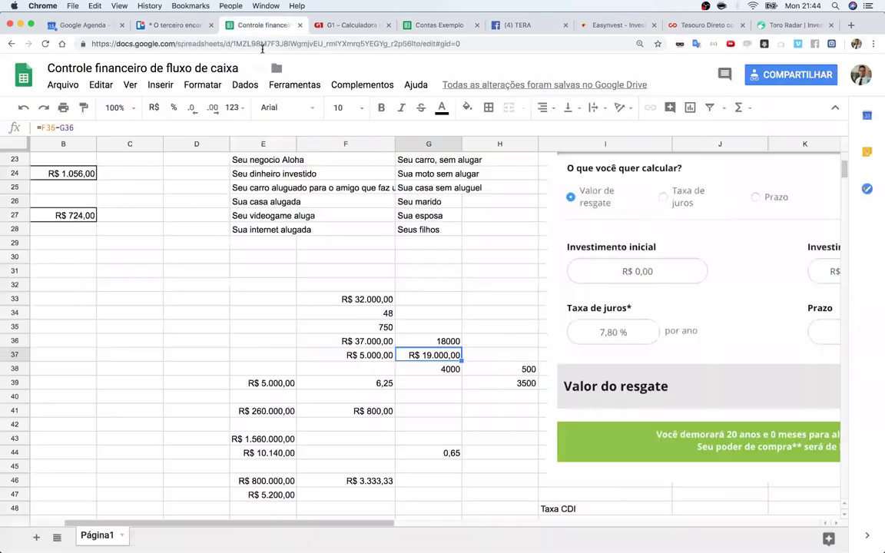
pyautogui.click(158, 301)
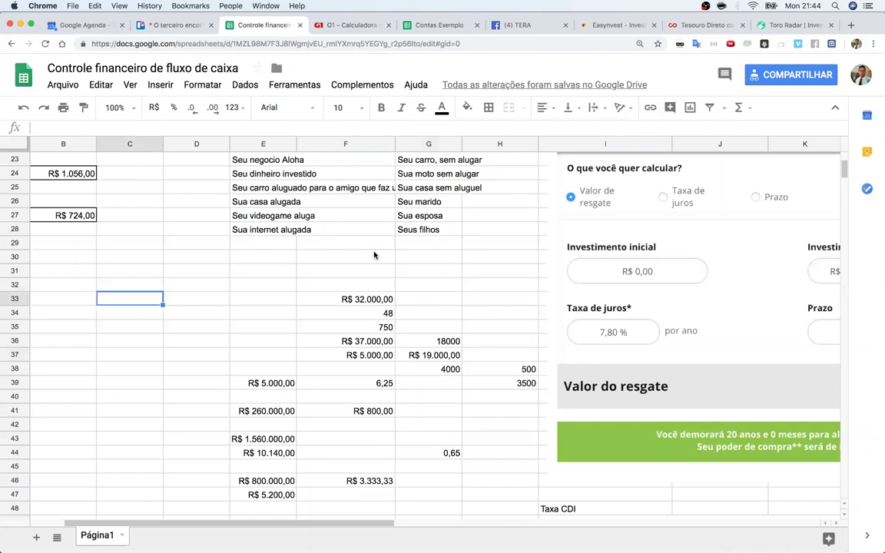
pyautogui.write('100')
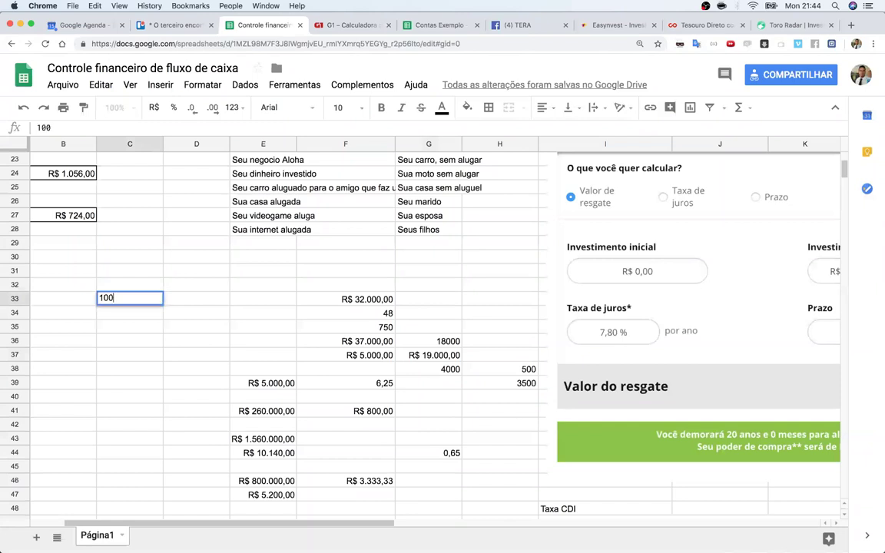
pyautogui.write('%')
pyautogui.press('Return')
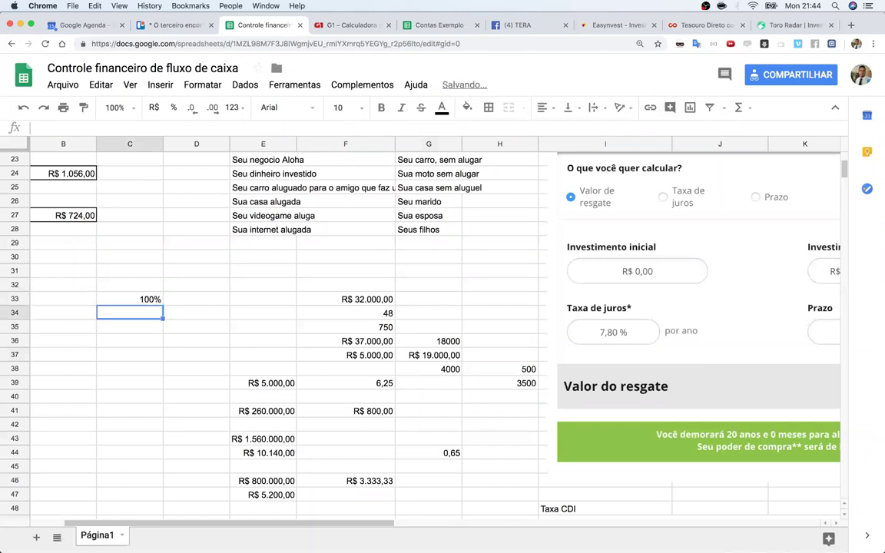
pyautogui.write('1000')
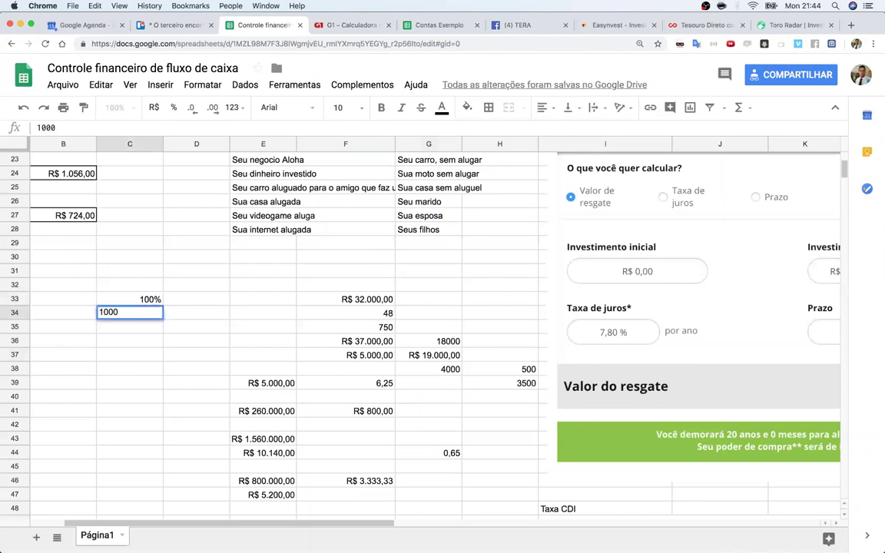
pyautogui.press('Return')
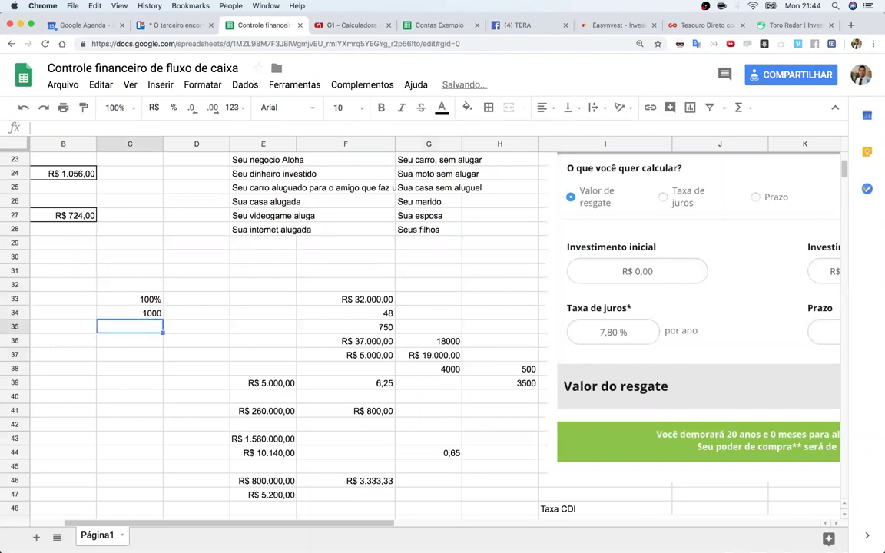
# - Calculate 60% of the C34 amount in C35 with the formula =C34*60/100
pyautogui.write('=')
pyautogui.click(154, 313)
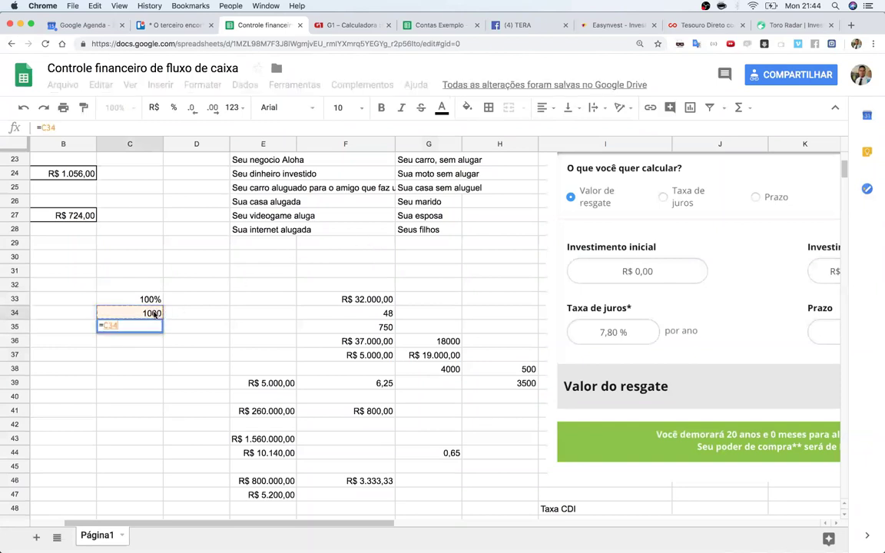
pyautogui.write('*60/10')
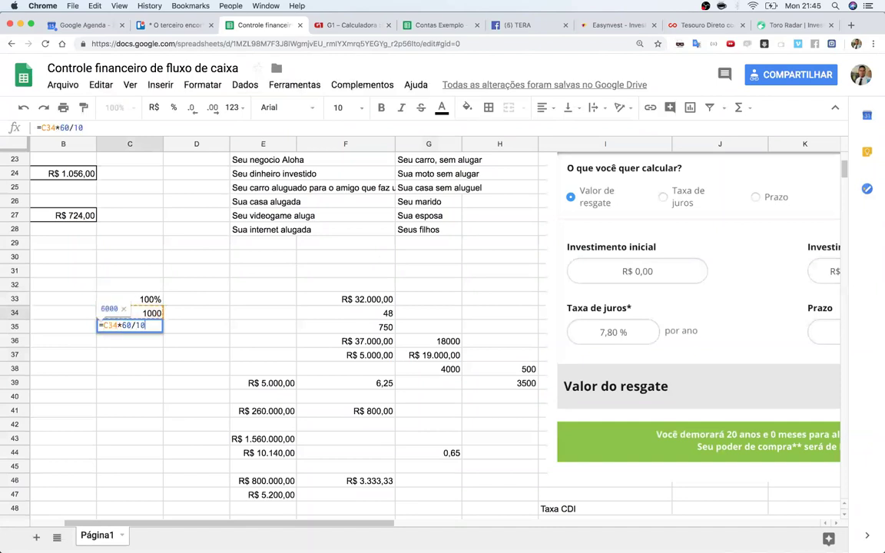
pyautogui.press('Return')
pyautogui.click(150, 326)
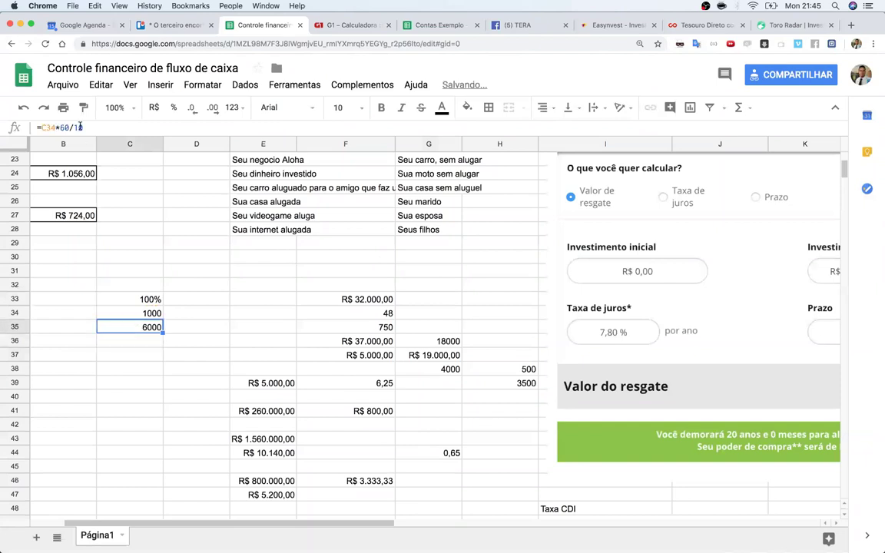
pyautogui.click(80, 127)
pyautogui.write('0')
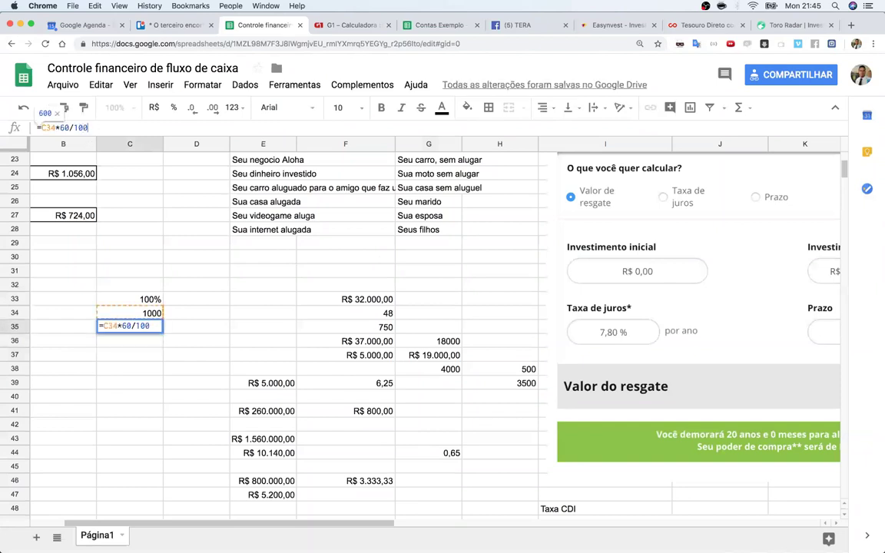
pyautogui.press('Return')
pyautogui.write('40')
pyautogui.press('BackSpace')
pyautogui.press('BackSpace')
pyautogui.write('-4')
pyautogui.press('BackSpace')
pyautogui.press('BackSpace')
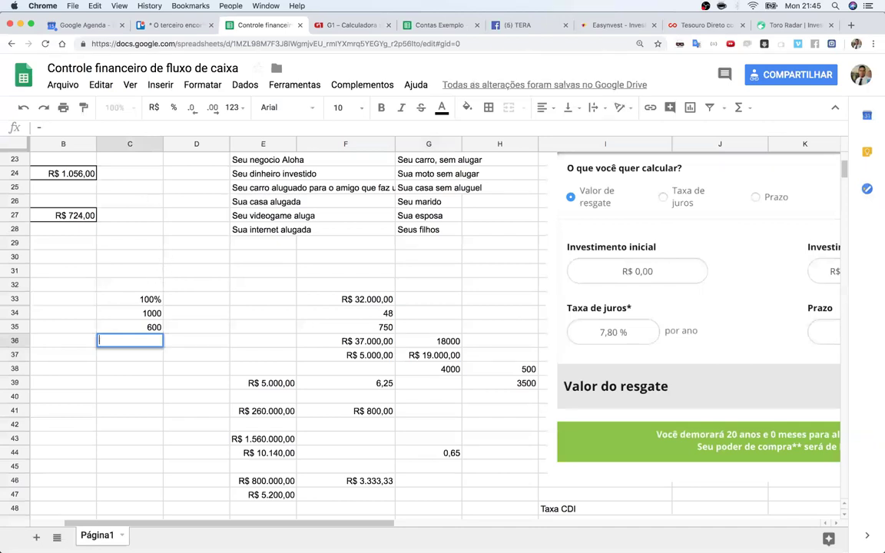
# - Try to calculate the 40% share in C36 with the formula =B34*40/100
pyautogui.write('=')
pyautogui.click(96, 316)
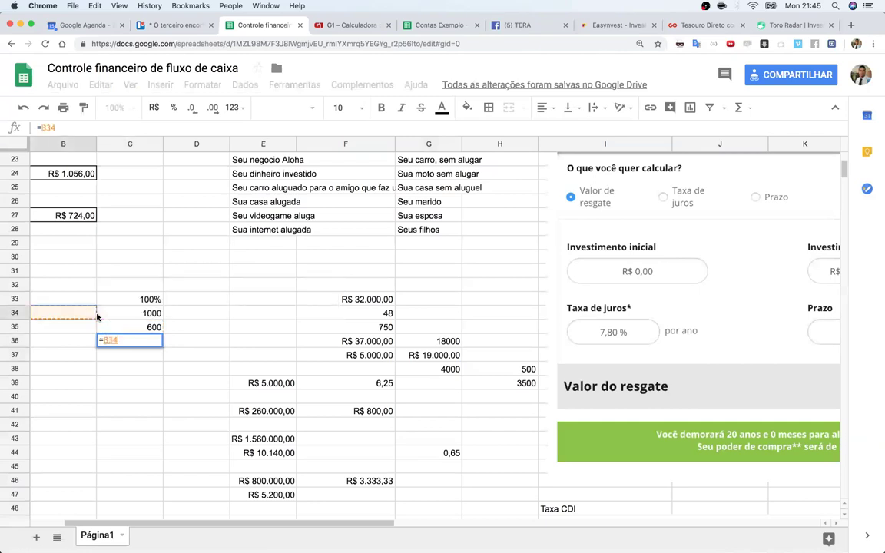
pyautogui.write('*40')
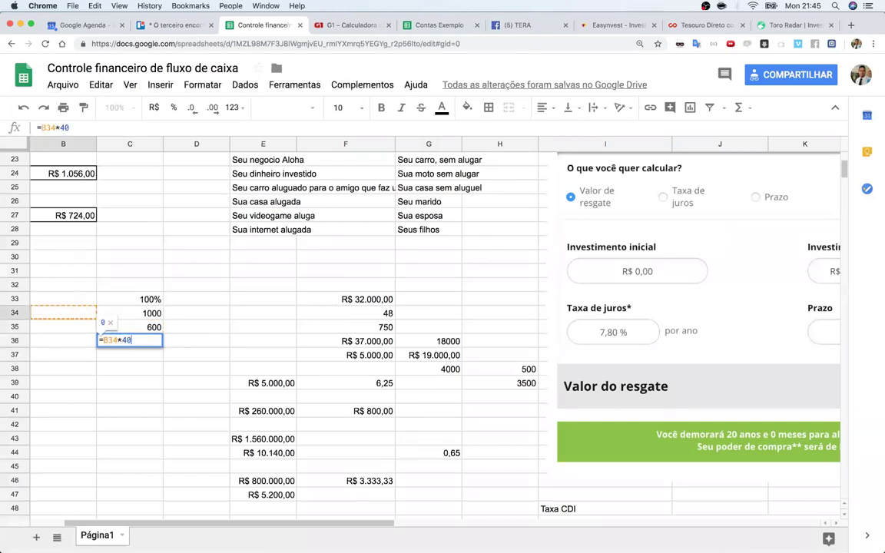
pyautogui.write('/100')
pyautogui.press('Return')
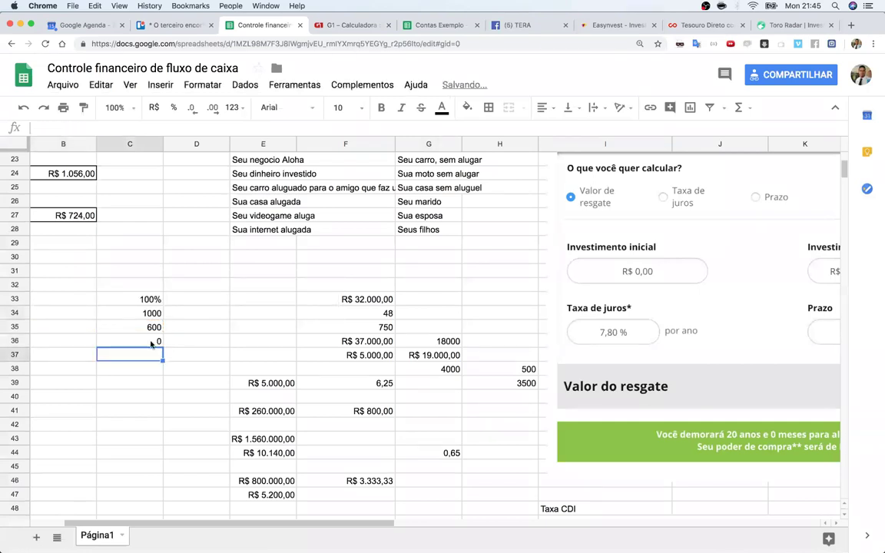
pyautogui.click(151, 343)
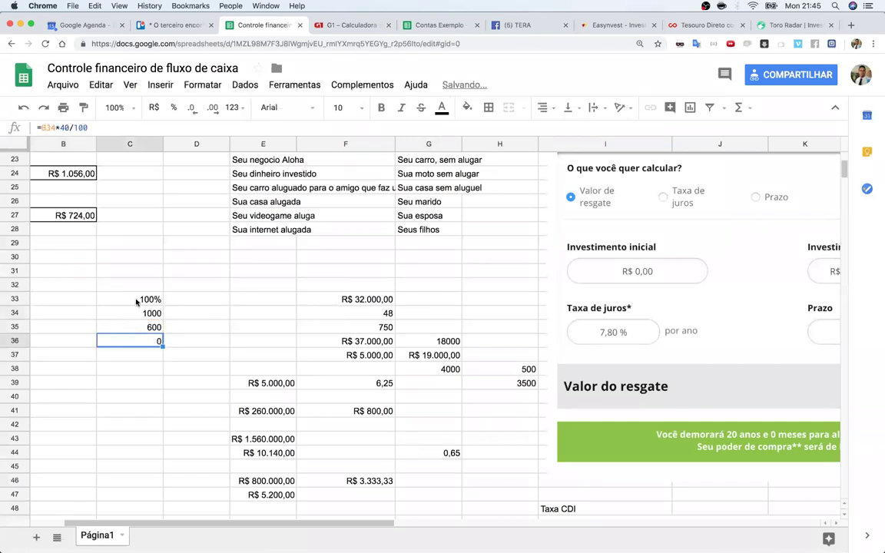
pyautogui.click(47, 128)
pyautogui.click(150, 301)
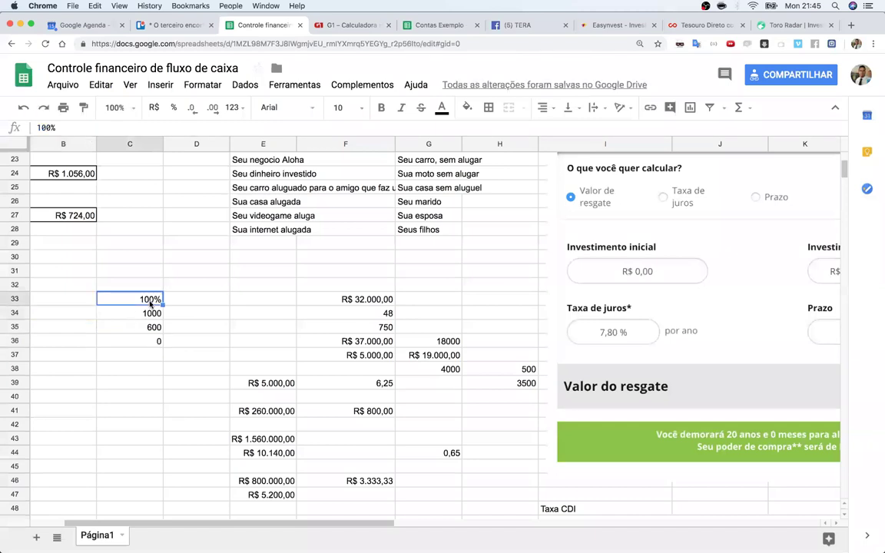
# - Calculate 40% of the C34 amount in C36 with the formula =C34*40/100
pyautogui.click(153, 340)
pyautogui.write('=')
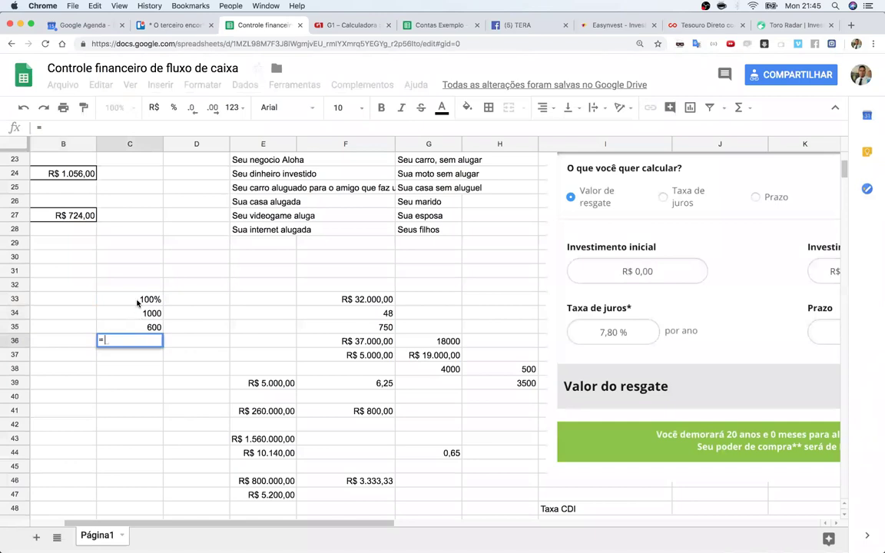
pyautogui.click(150, 315)
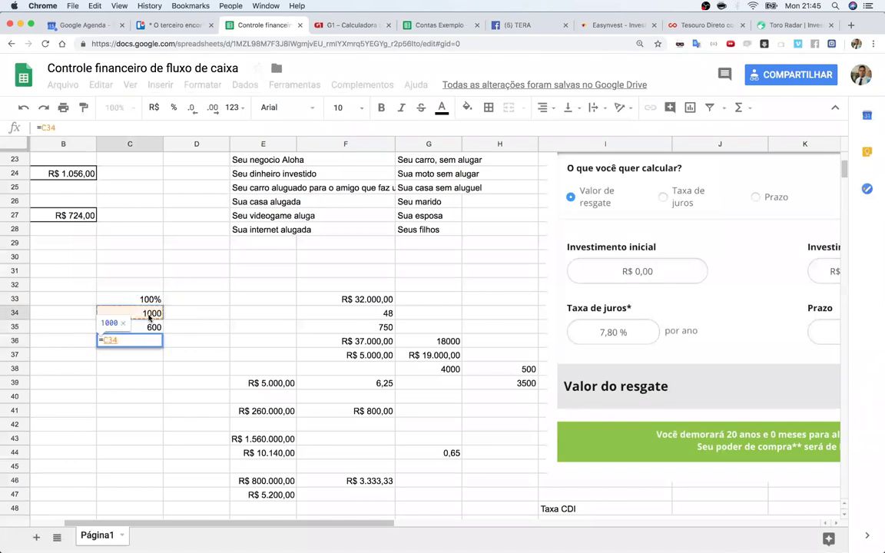
pyautogui.write('*')
pyautogui.click(154, 331)
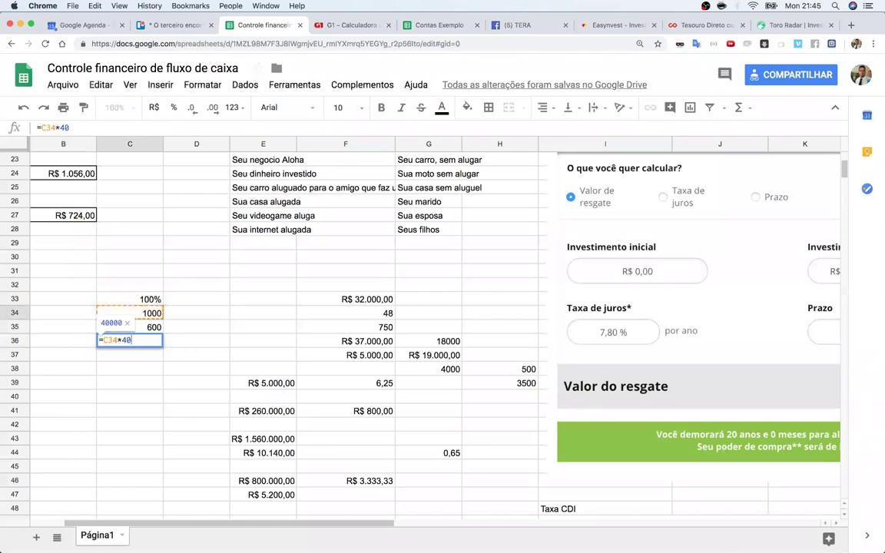
pyautogui.press('Return')
pyautogui.click(137, 340)
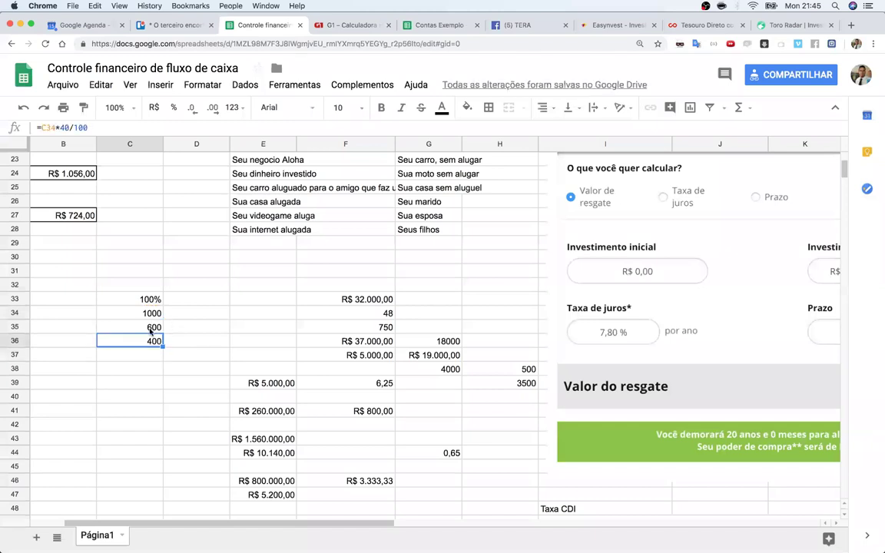
# - Review the base amount in C34 against the 60% and 40% share formulas in C35 and C36
pyautogui.click(140, 325)
pyautogui.click(151, 315)
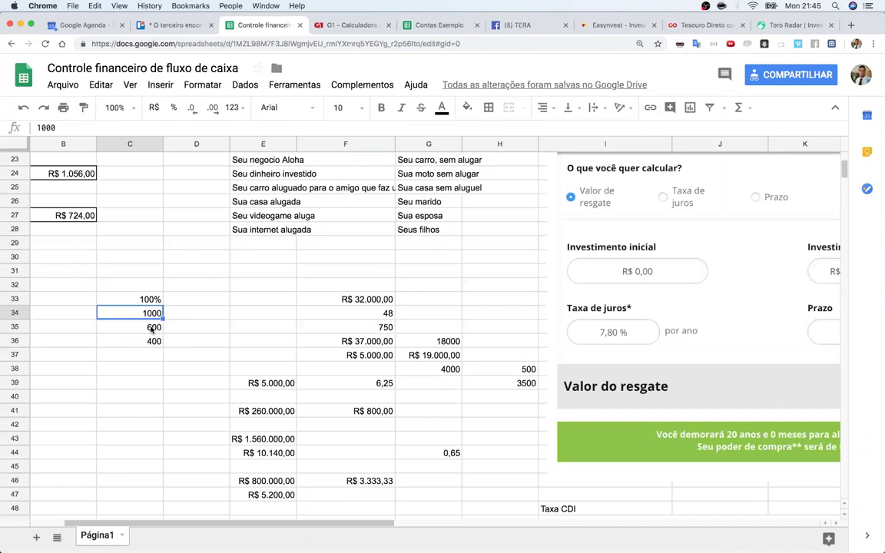
pyautogui.click(151, 327)
pyautogui.click(152, 341)
pyautogui.click(141, 328)
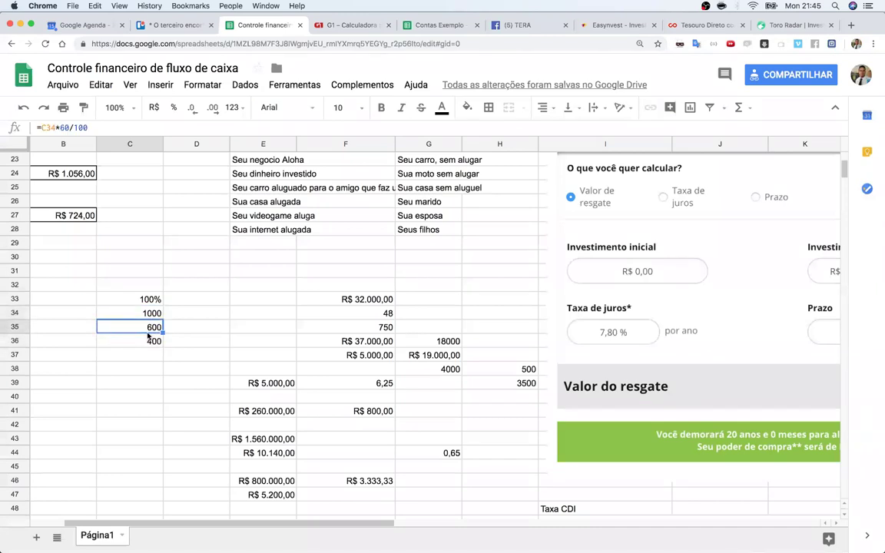
pyautogui.click(152, 342)
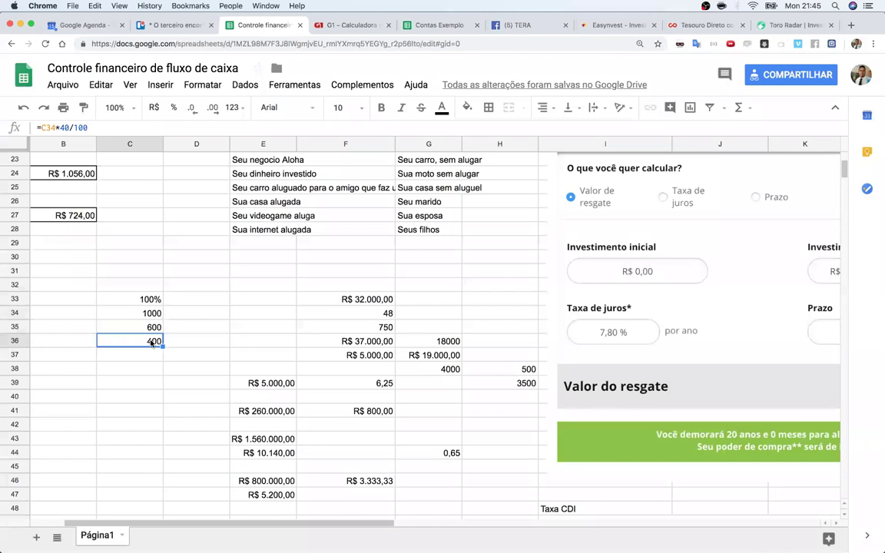
pyautogui.press('Up')
pyautogui.press('Up')
pyautogui.press('Up')
pyautogui.press('Down')
pyautogui.press('Down')
pyautogui.press('Down')
pyautogui.click(148, 327)
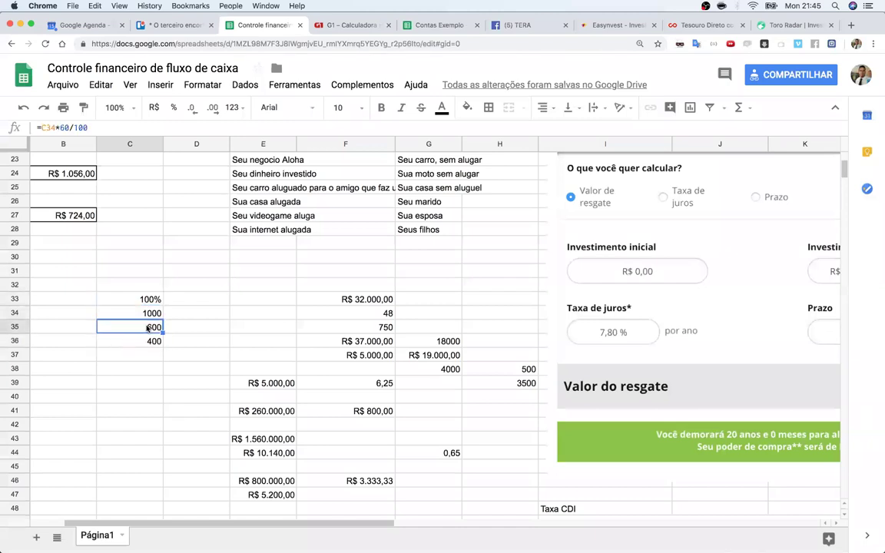
# - Set the base amount in C34 to 10000 and check the 40% share in C36
pyautogui.click(152, 313)
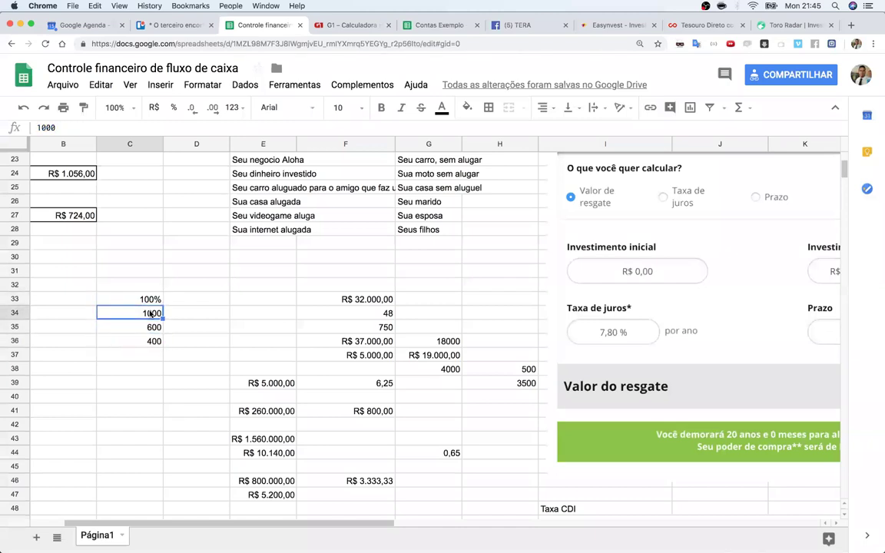
pyautogui.write('10000')
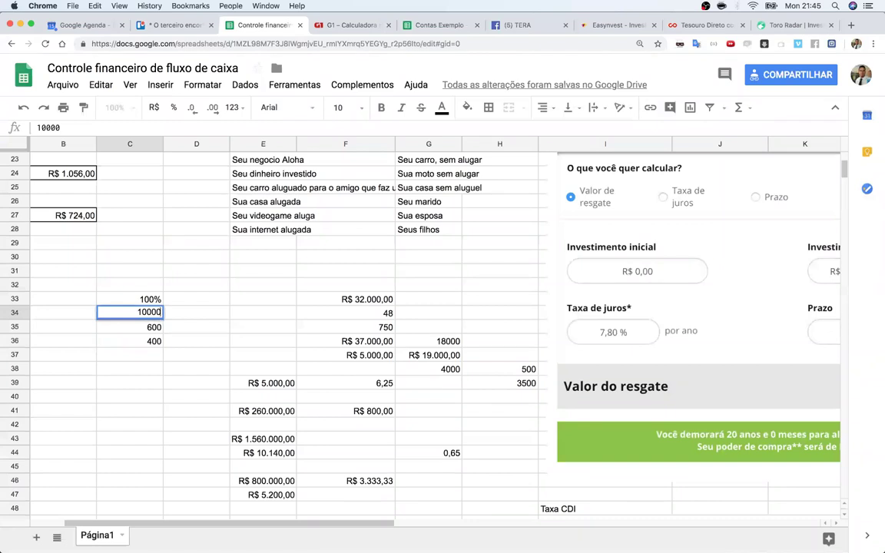
pyautogui.press('Return')
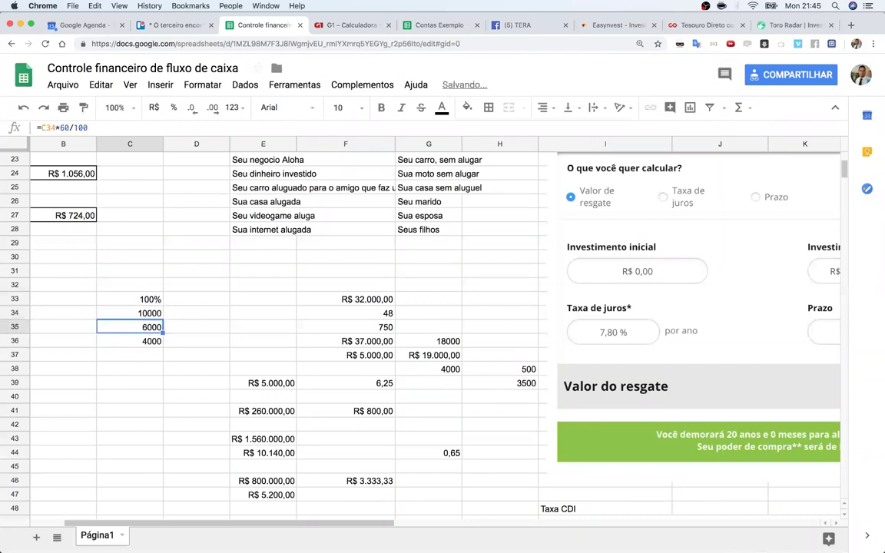
pyautogui.click(152, 341)
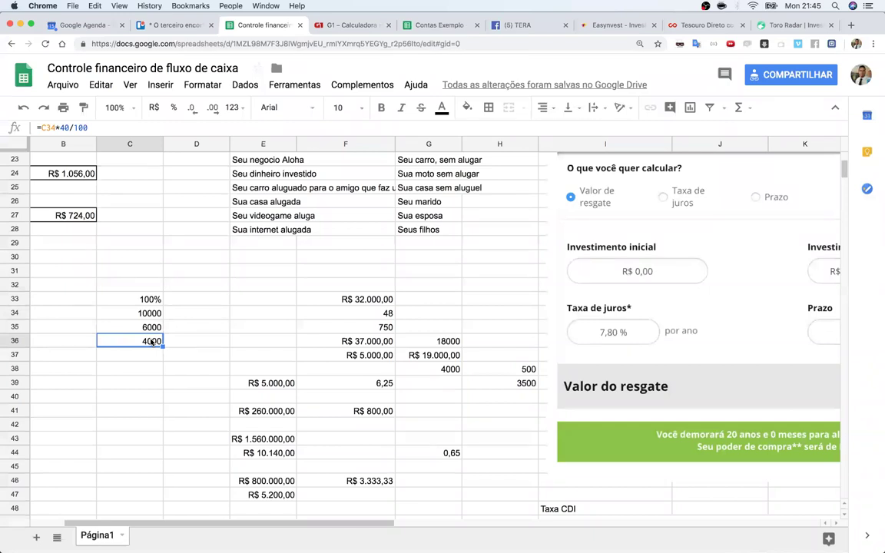
# - Calculate 10% of the C36 share in C38 with the formula =C36*10/100
pyautogui.press('Down')
pyautogui.press('Down')
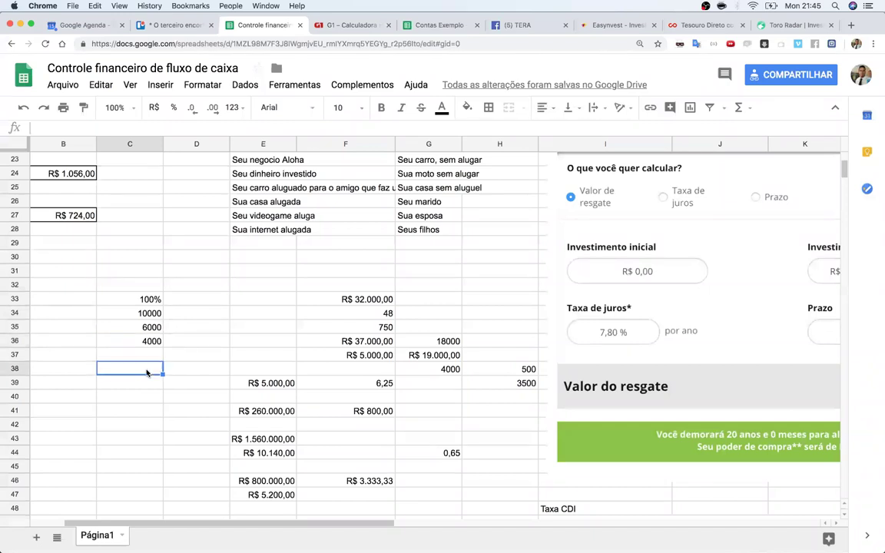
pyautogui.write('10')
pyautogui.press('BackSpace')
pyautogui.press('BackSpace')
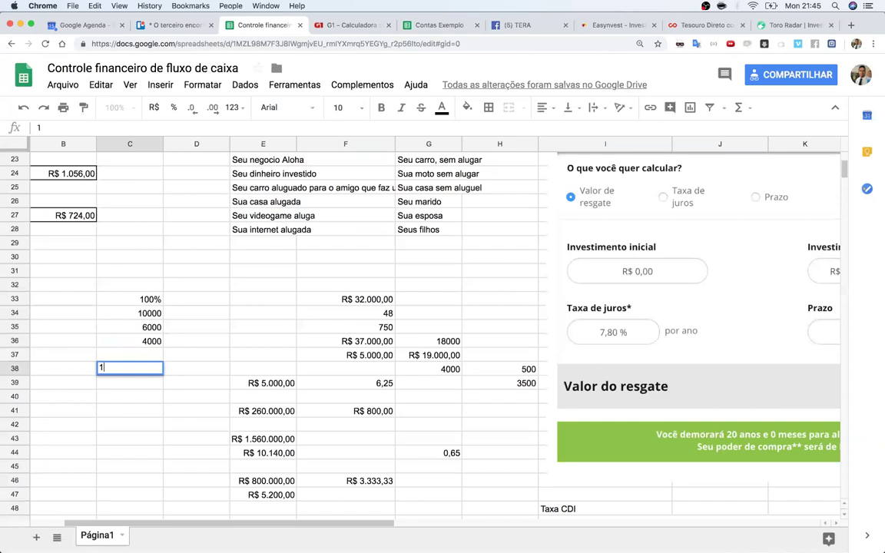
pyautogui.write('=')
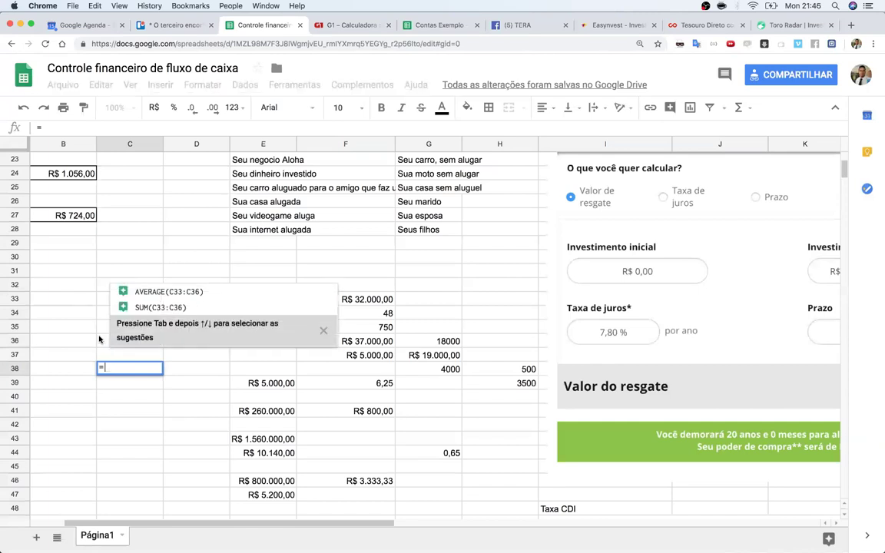
pyautogui.click(99, 339)
pyautogui.write('*10/1')
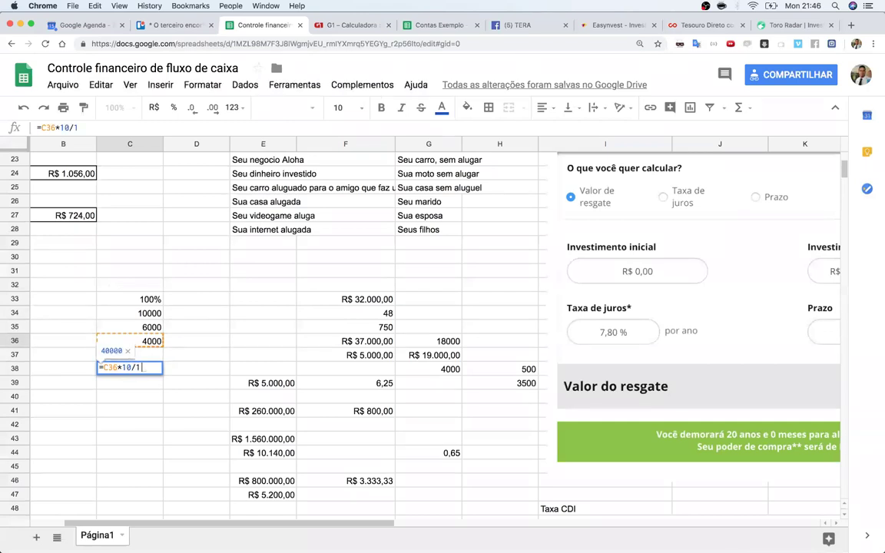
pyautogui.write('00')
pyautogui.press('Return')
pyautogui.click(143, 369)
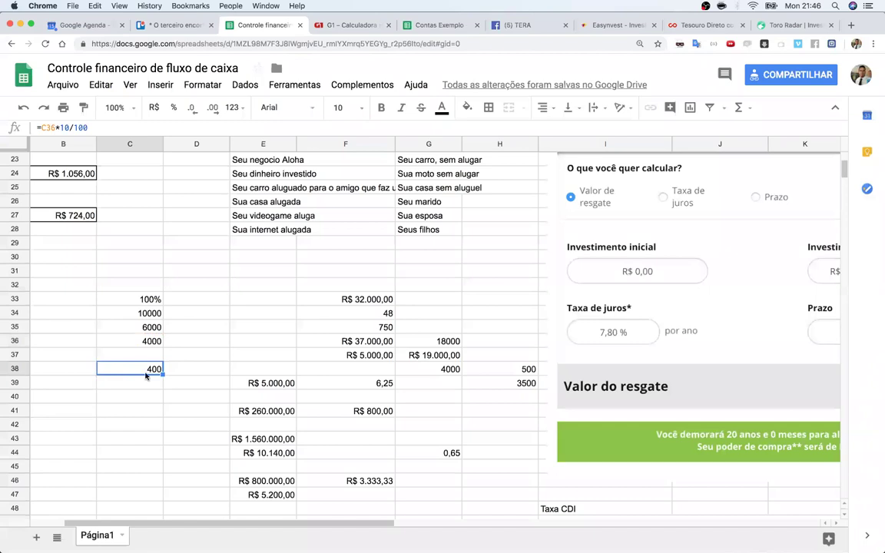
# - Calculate 20% of the C36 share in C39 with the formula =C36*20/100
pyautogui.click(143, 383)
pyautogui.write('=')
pyautogui.click(130, 345)
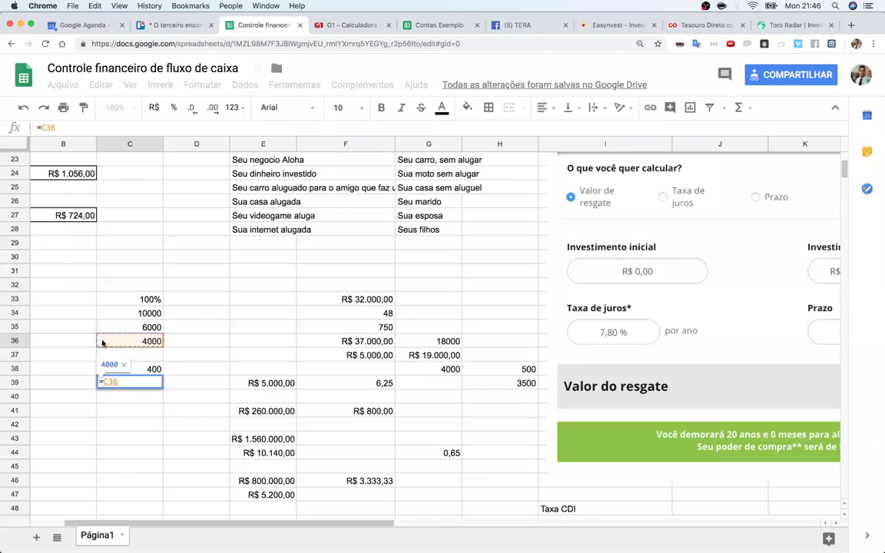
pyautogui.write('*20/100')
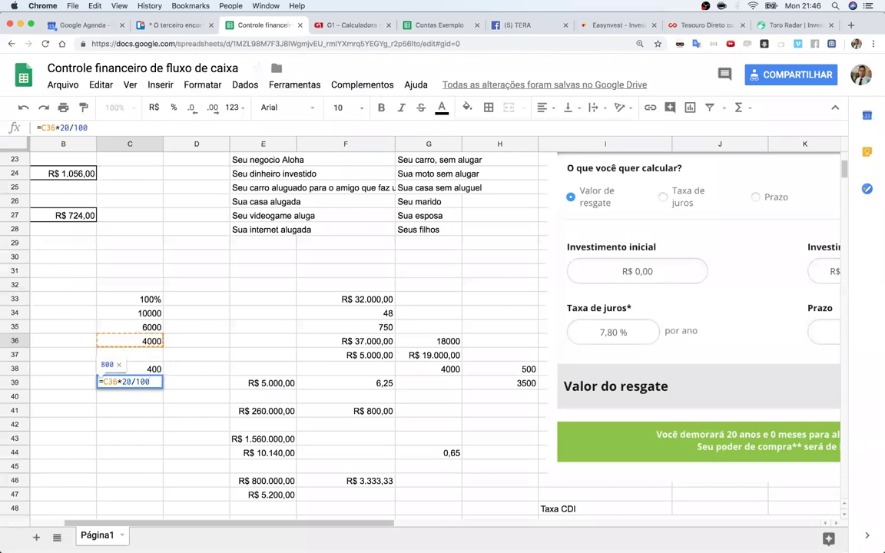
pyautogui.press('Return')
pyautogui.click(130, 383)
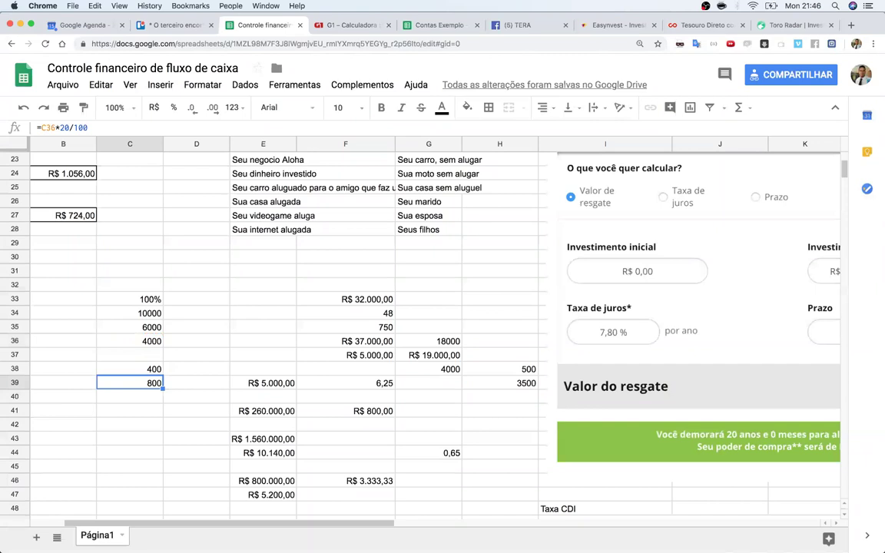
# - Calculate another 10% of the C36 share in C40 with the formula =C36*10/100
pyautogui.click(129, 396)
pyautogui.write('=10')
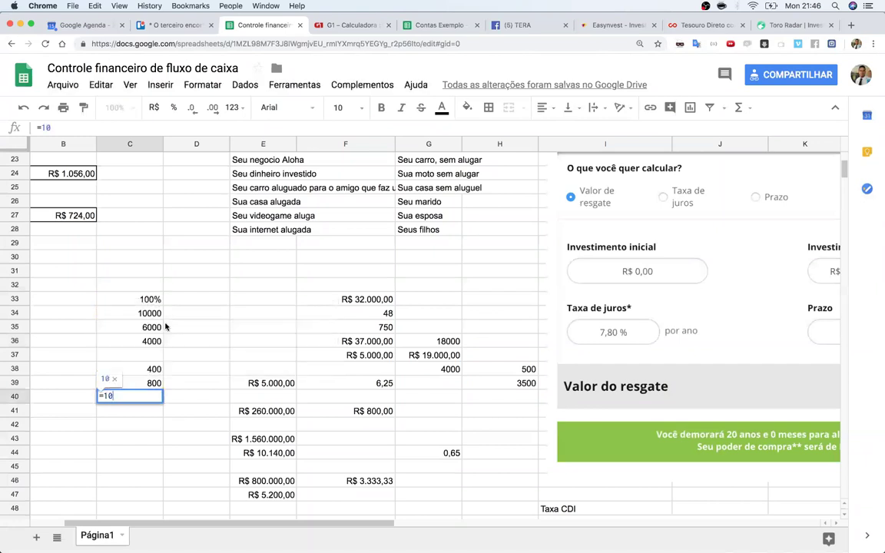
pyautogui.press('BackSpace')
pyautogui.press('BackSpace')
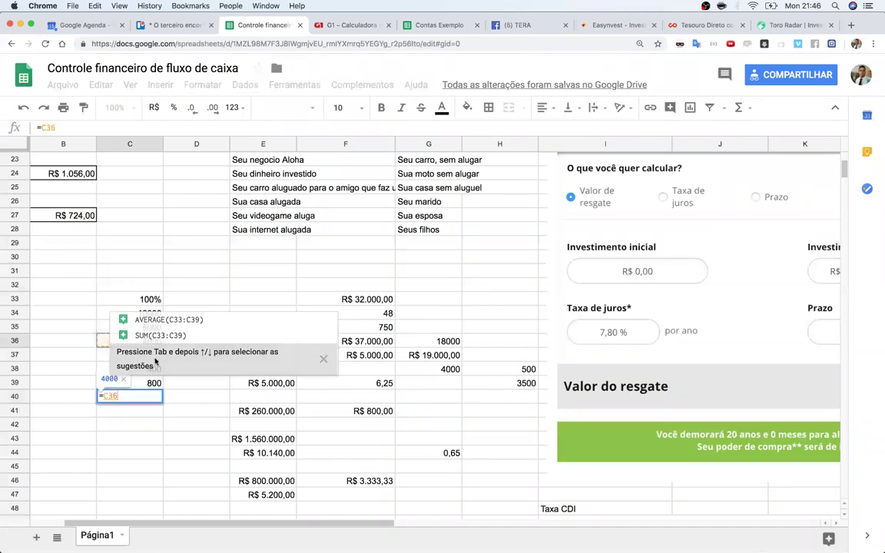
pyautogui.click(112, 341)
pyautogui.write('*10/100')
pyautogui.press('Return')
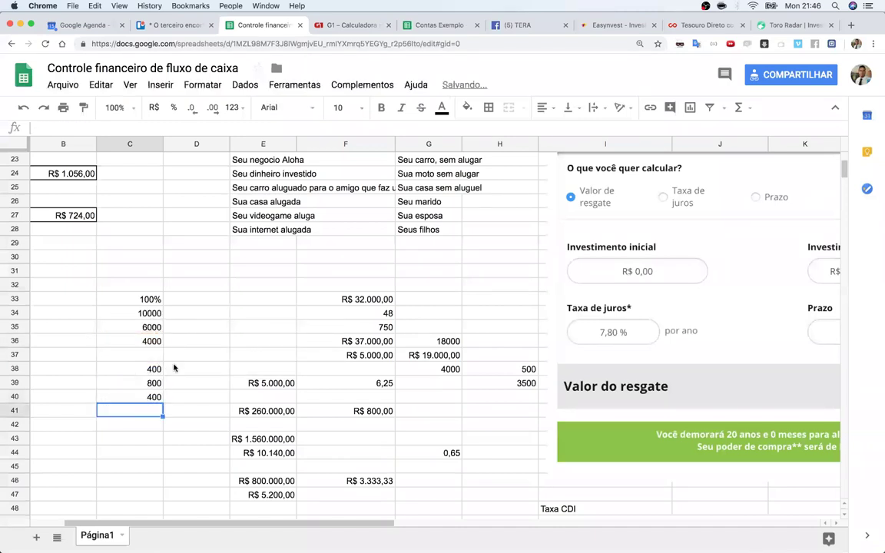
pyautogui.click(145, 398)
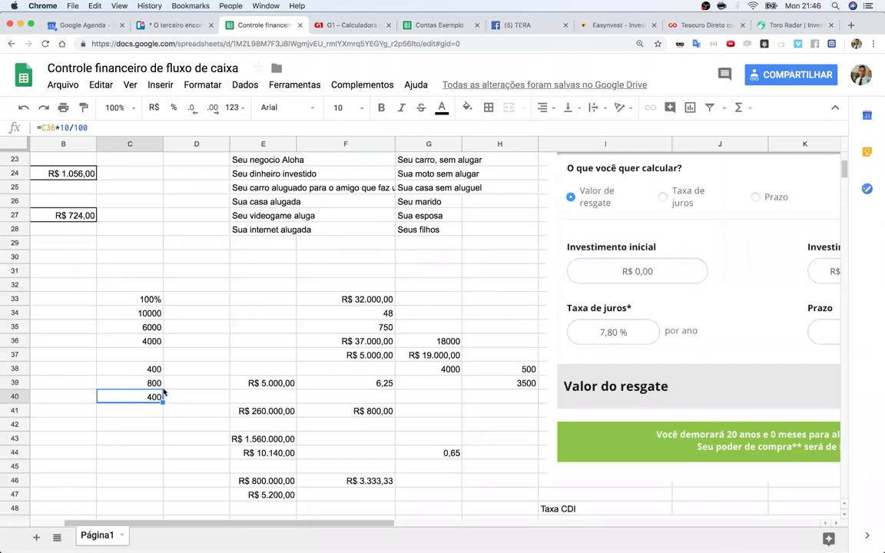
# - Compare the 60% share formula in C35 with the 40% share formula in C36
pyautogui.click(139, 328)
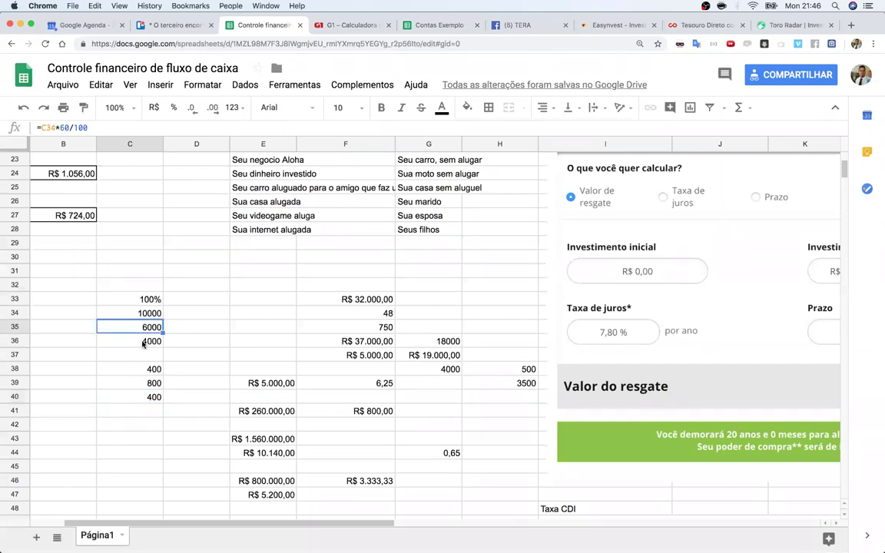
pyautogui.click(150, 340)
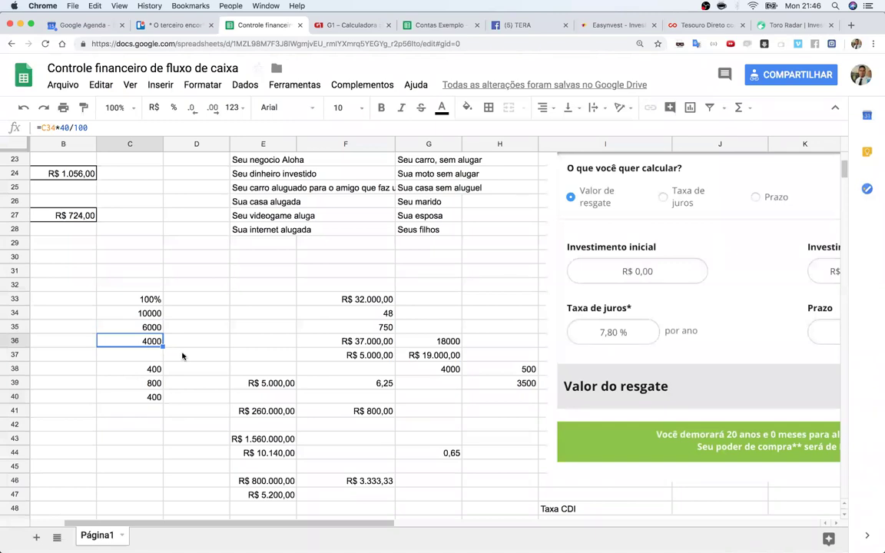
pyautogui.click(144, 330)
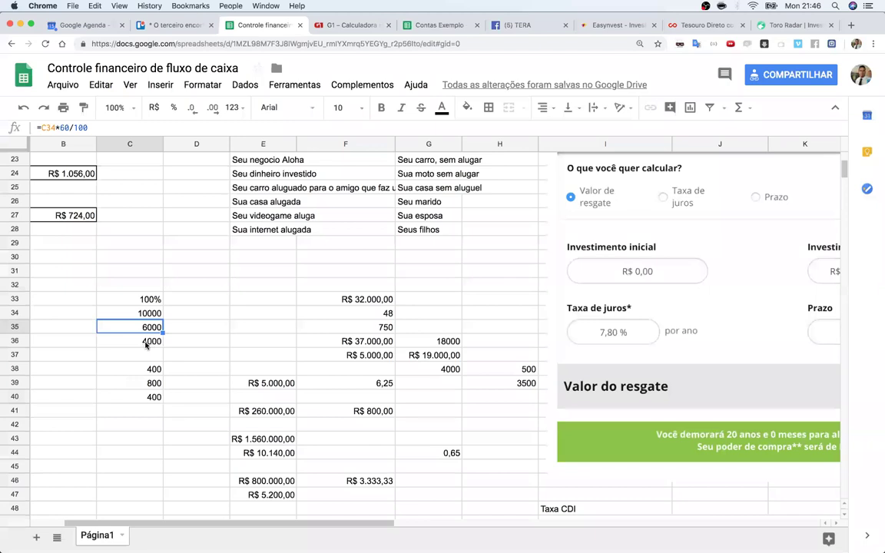
pyautogui.click(156, 342)
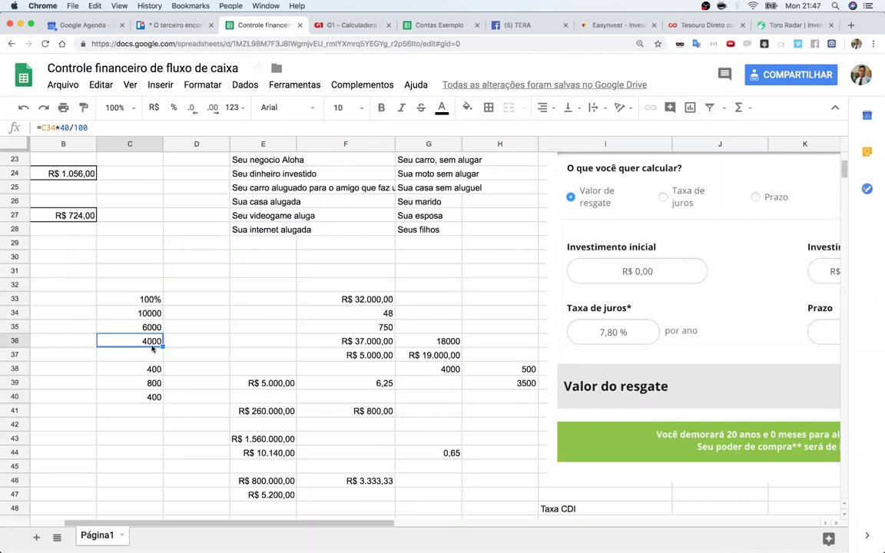
pyautogui.click(135, 327)
pyautogui.click(147, 341)
pyautogui.click(144, 328)
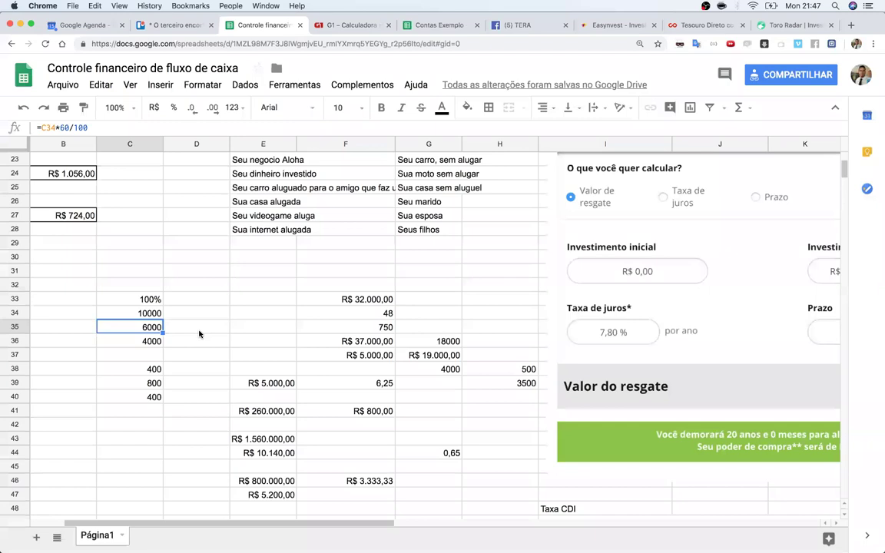
pyautogui.click(146, 341)
pyautogui.press('Up')
pyautogui.click(145, 342)
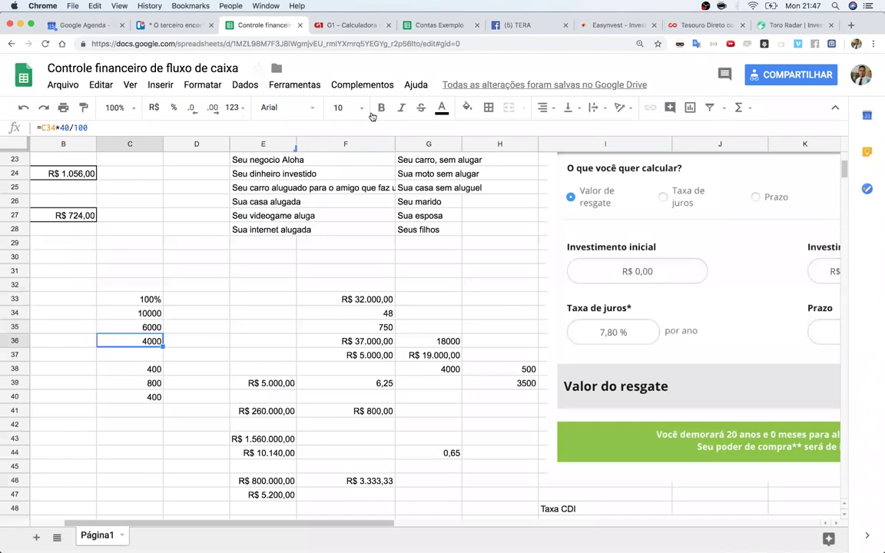
# - Switch to the Contas Exemplo spreadsheet and examine the apartment business's Receita, Sobra and Saldo Banco values
pyautogui.click(440, 26)
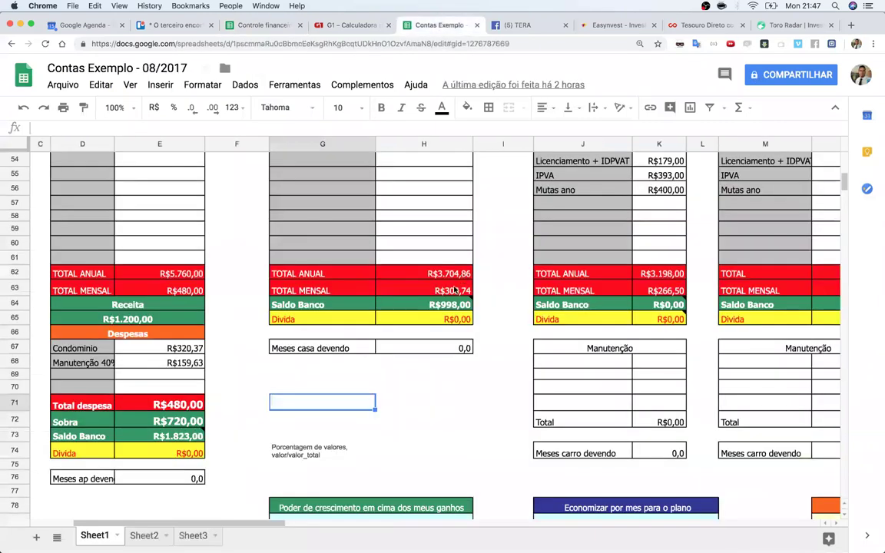
pyautogui.click(486, 391)
pyautogui.hscroll(-2, 484, 395)
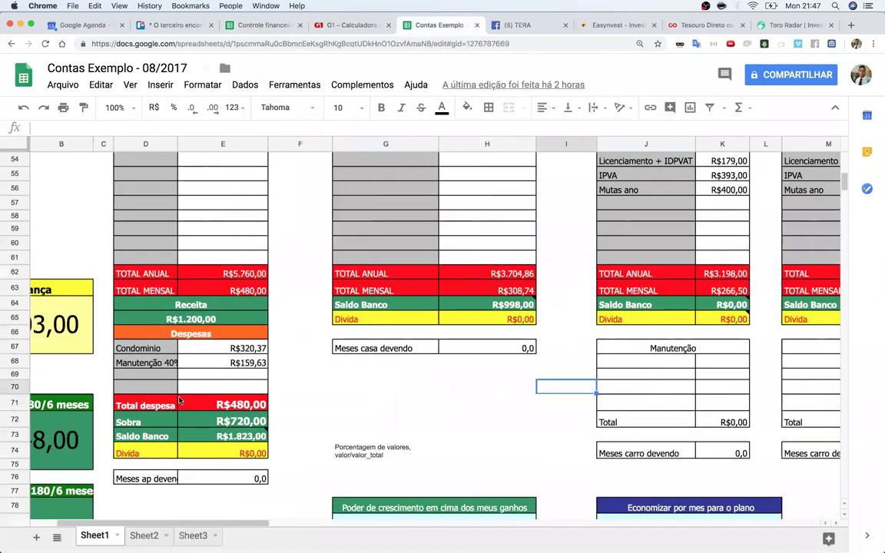
pyautogui.click(234, 427)
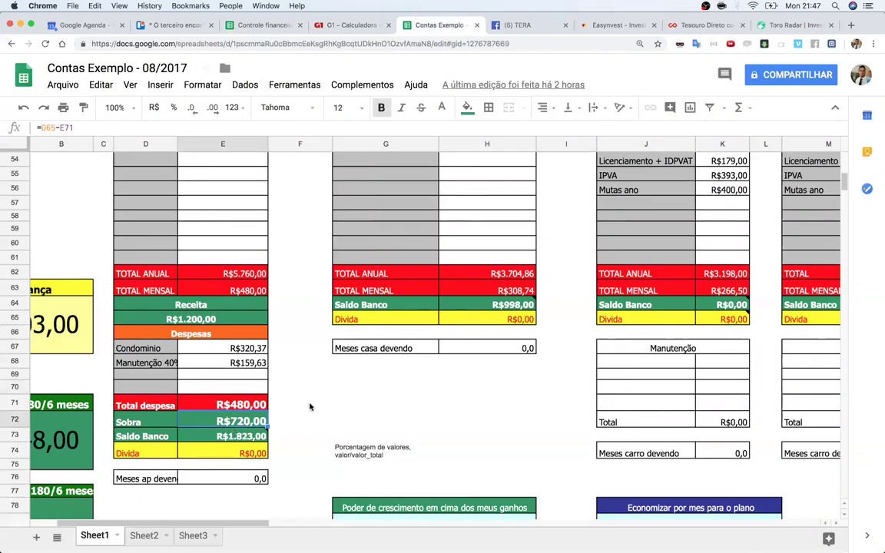
pyautogui.click(241, 436)
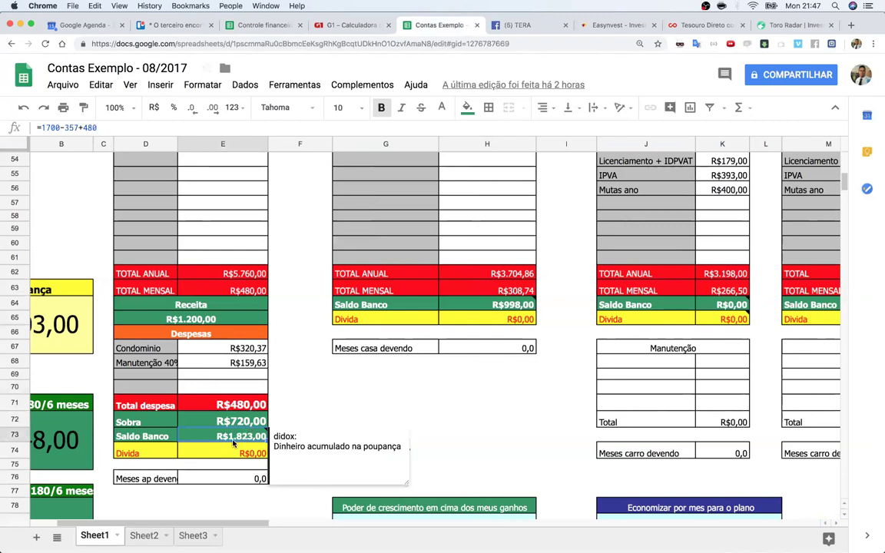
pyautogui.click(244, 323)
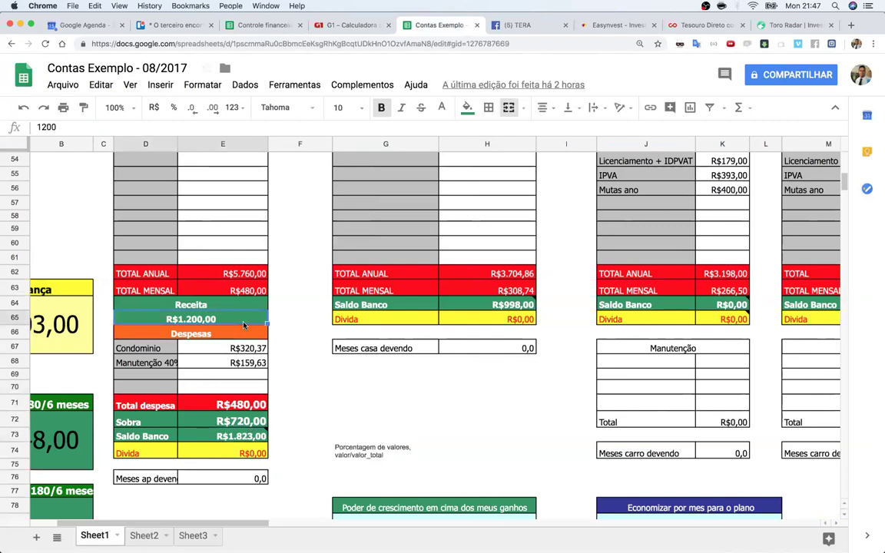
pyautogui.click(261, 436)
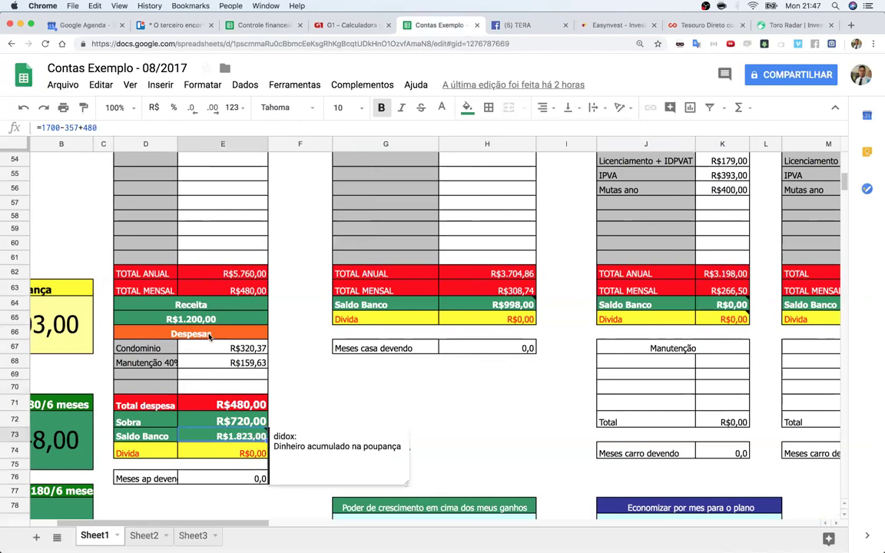
# - Examine the income sources, TOTAL MENSAL and Valor Transferir formulas in the VIDA EMPREENDEDORA - MENSAL table
pyautogui.scroll(1, 302, 384)
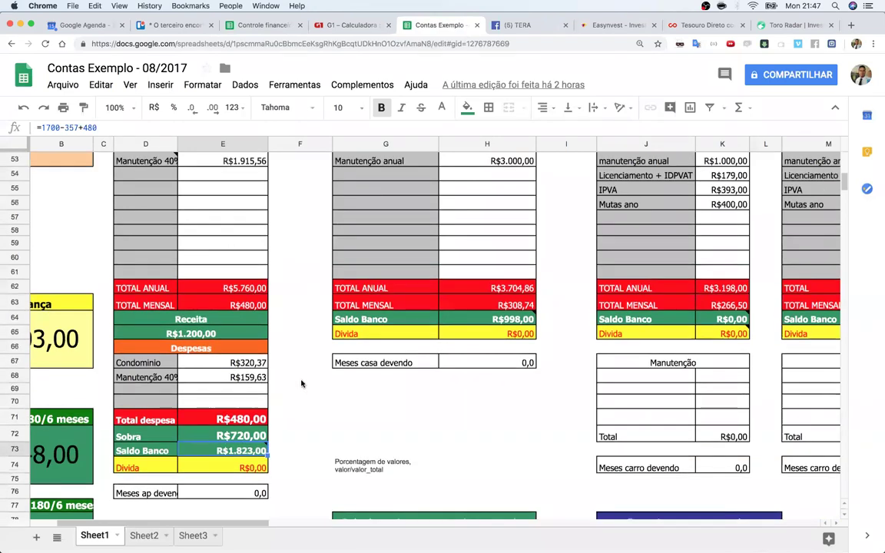
pyautogui.scroll(1, 301, 384)
pyautogui.scroll(5, 413, 417)
pyautogui.hscroll(1, 414, 417)
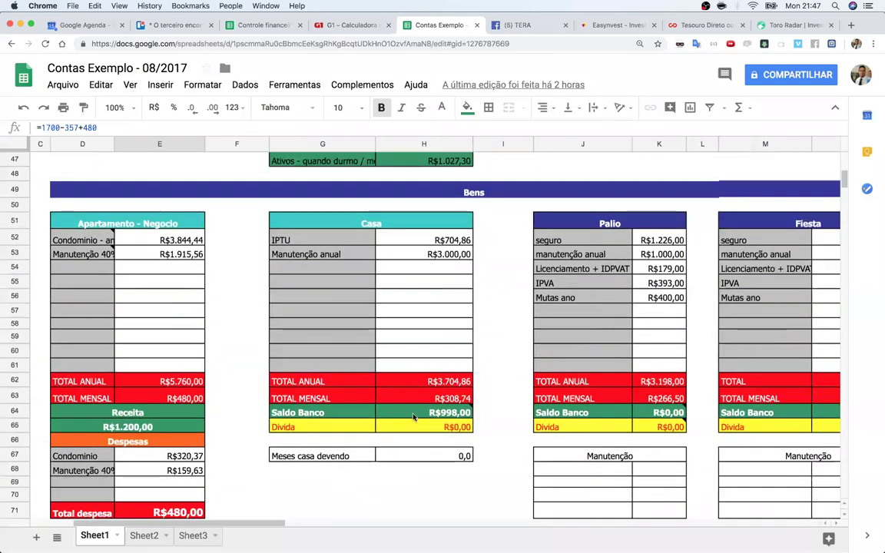
pyautogui.hscroll(4, 413, 417)
pyautogui.scroll(5, 413, 417)
pyautogui.hscroll(-6, 414, 417)
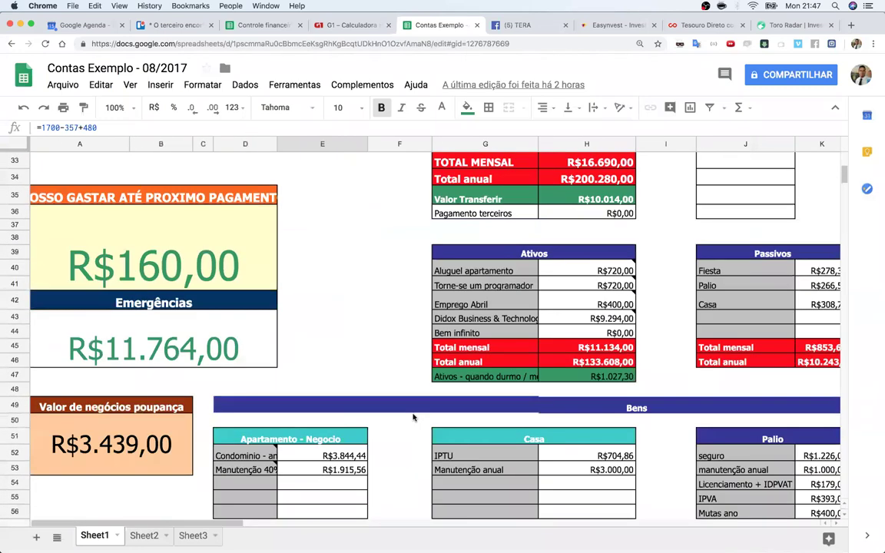
pyautogui.scroll(3, 413, 417)
pyautogui.hscroll(1, 413, 417)
pyautogui.click(384, 226)
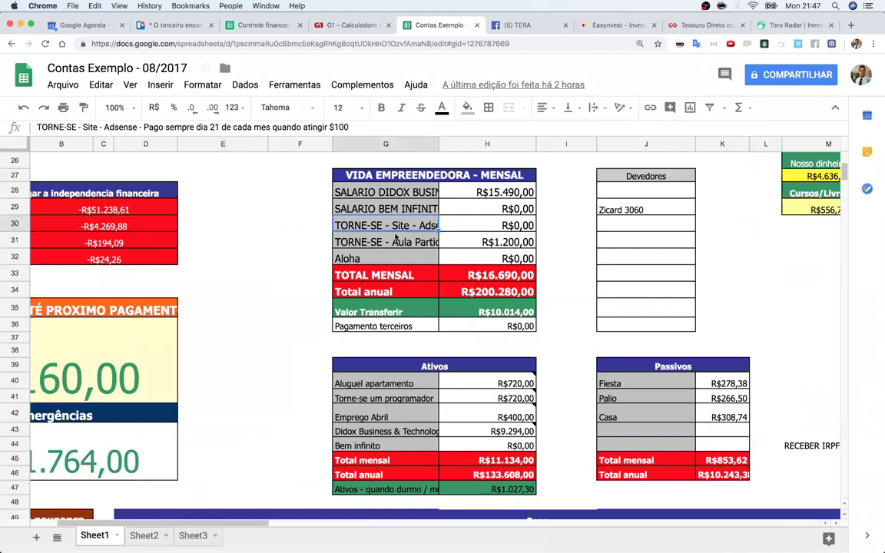
pyautogui.click(395, 240)
pyautogui.click(395, 225)
pyautogui.click(405, 207)
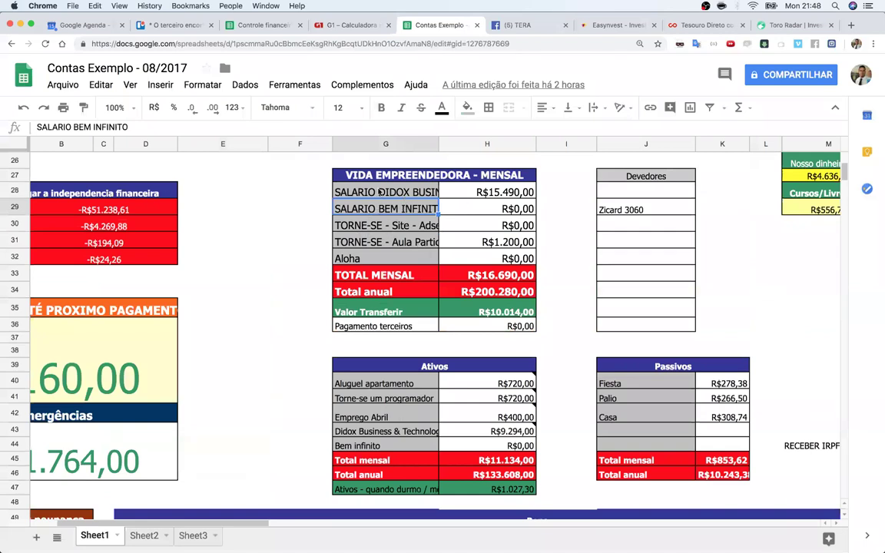
pyautogui.press('Up')
pyautogui.click(461, 197)
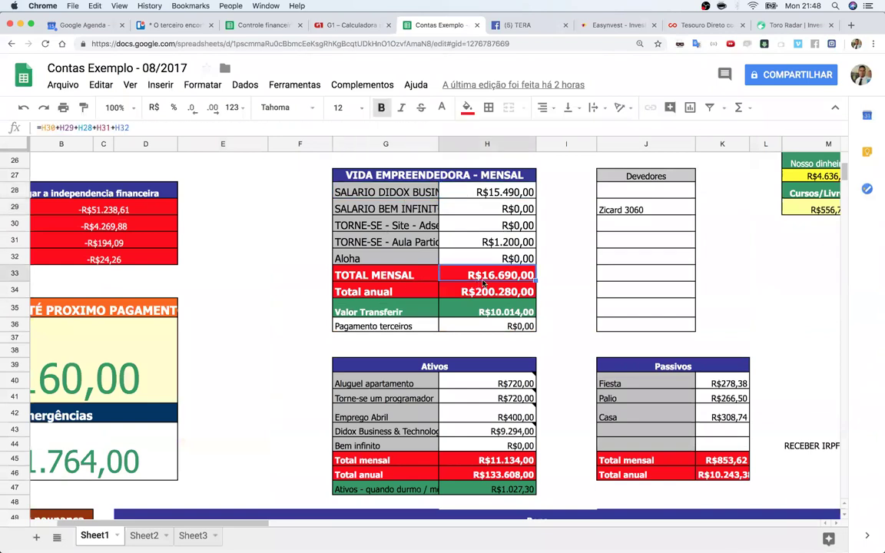
pyautogui.click(503, 314)
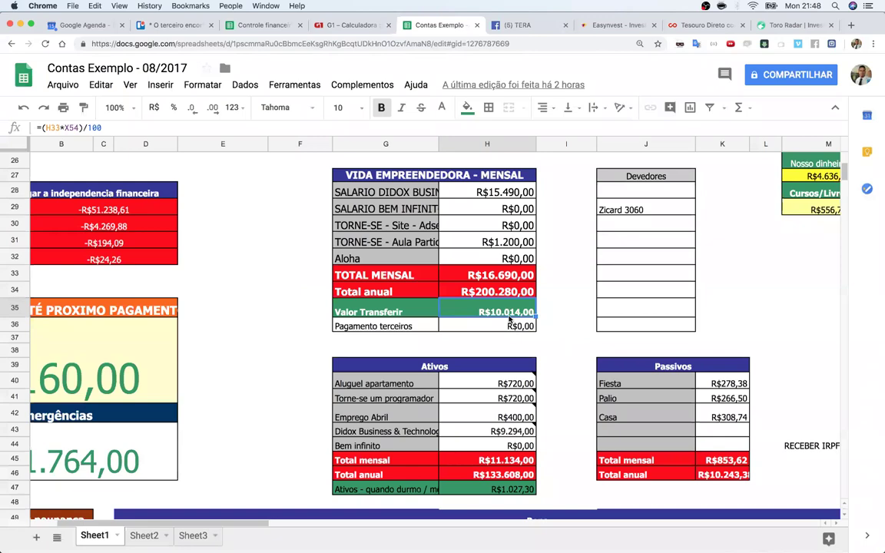
# - Review the Sobra / mes value and the individual Despesas entries in the DIDOX BUSINESS TECHNOLOGY table
pyautogui.hscroll(10, 526, 294)
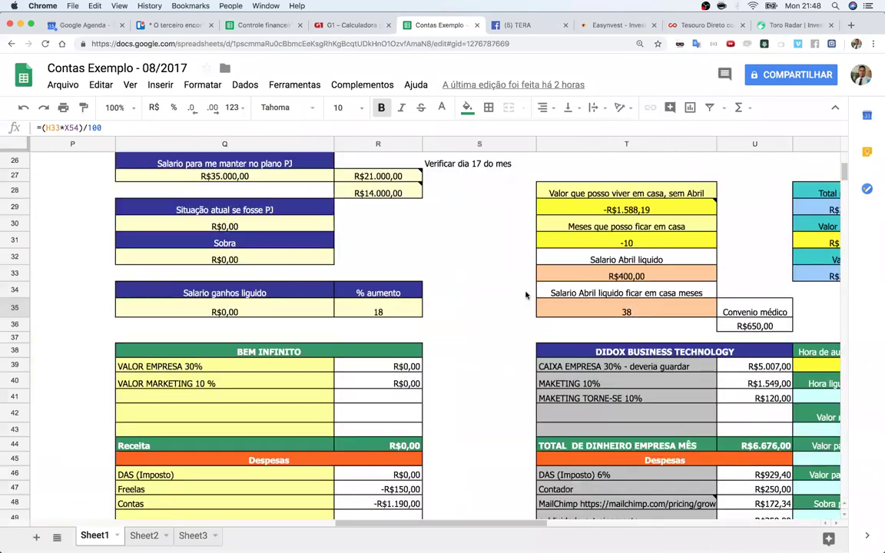
pyautogui.hscroll(3, 525, 294)
pyautogui.scroll(-5, 461, 346)
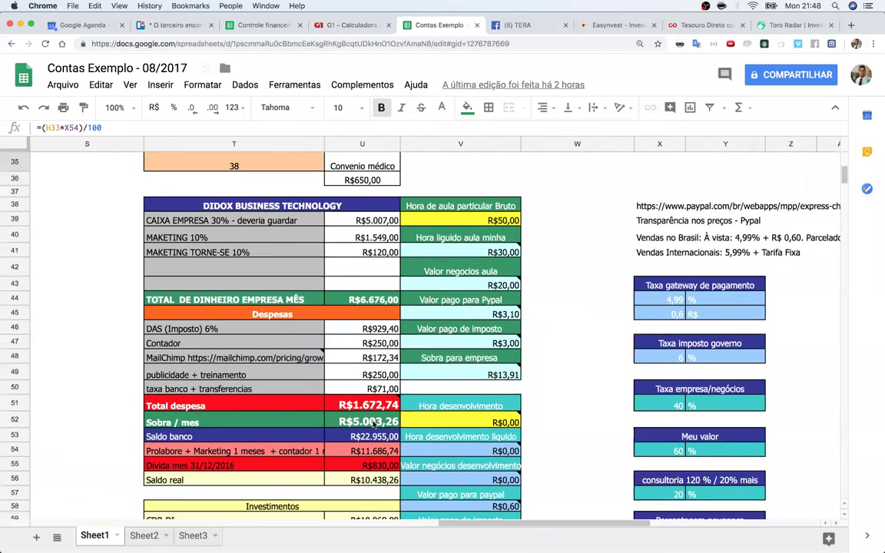
pyautogui.click(374, 422)
pyautogui.click(261, 330)
pyautogui.click(386, 343)
pyautogui.click(261, 345)
pyautogui.press('Right')
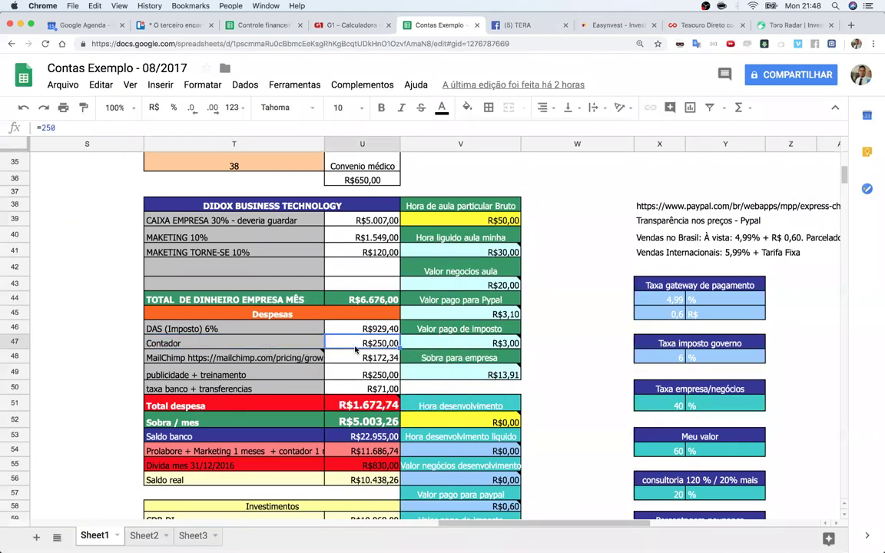
pyautogui.click(313, 361)
pyautogui.click(371, 360)
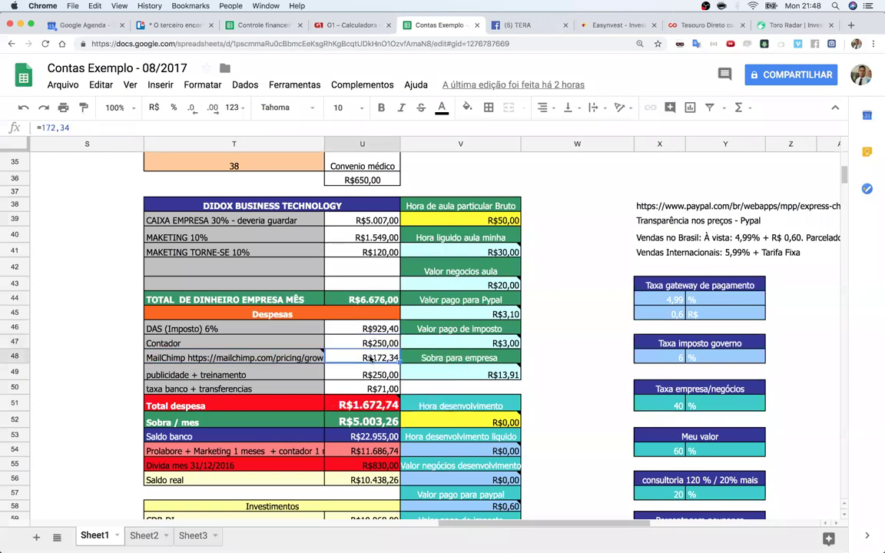
pyautogui.click(314, 376)
pyautogui.click(371, 377)
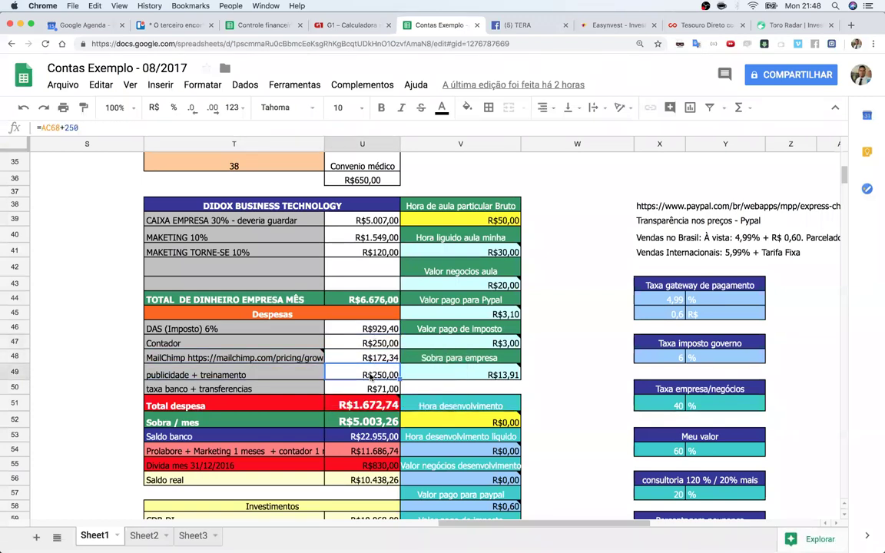
pyautogui.click(274, 385)
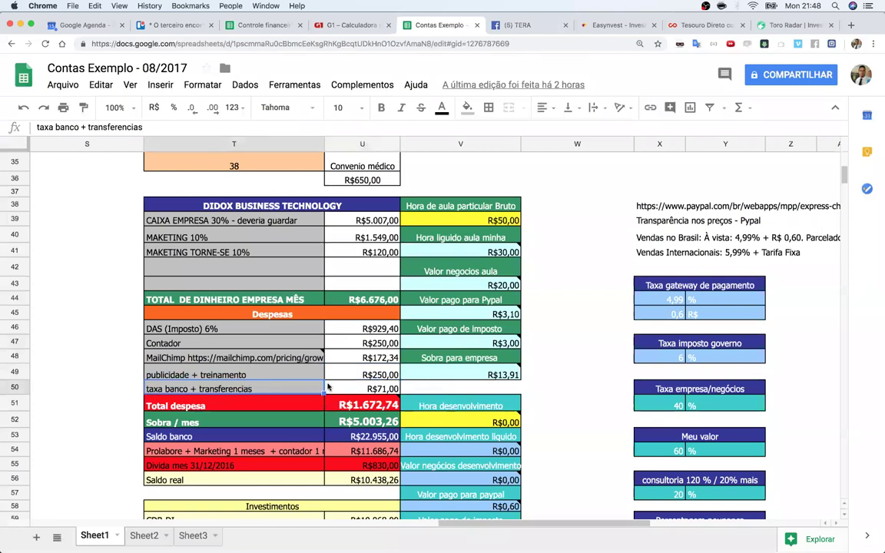
pyautogui.press('Right')
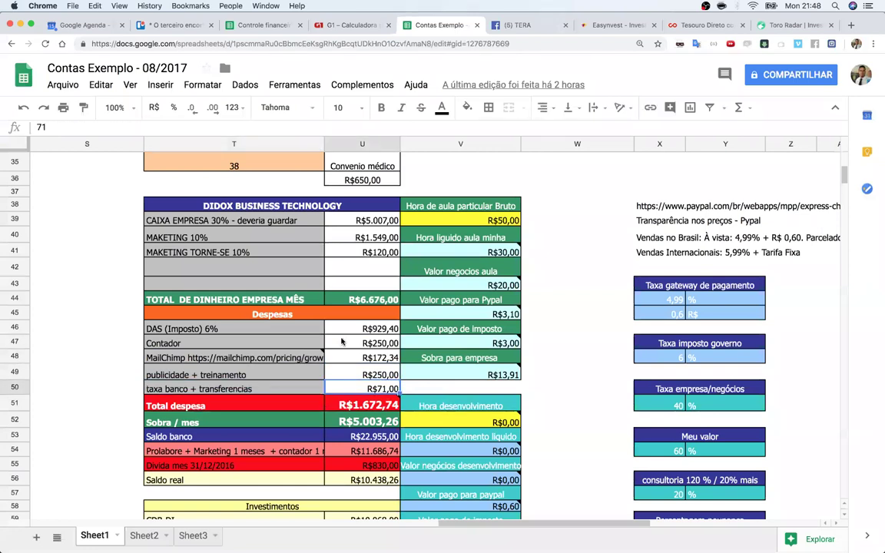
# - Inspect the MAKETING 10% and Total despesa formulas in the DIDOX BUSINESS TECHNOLOGY table
pyautogui.click(358, 238)
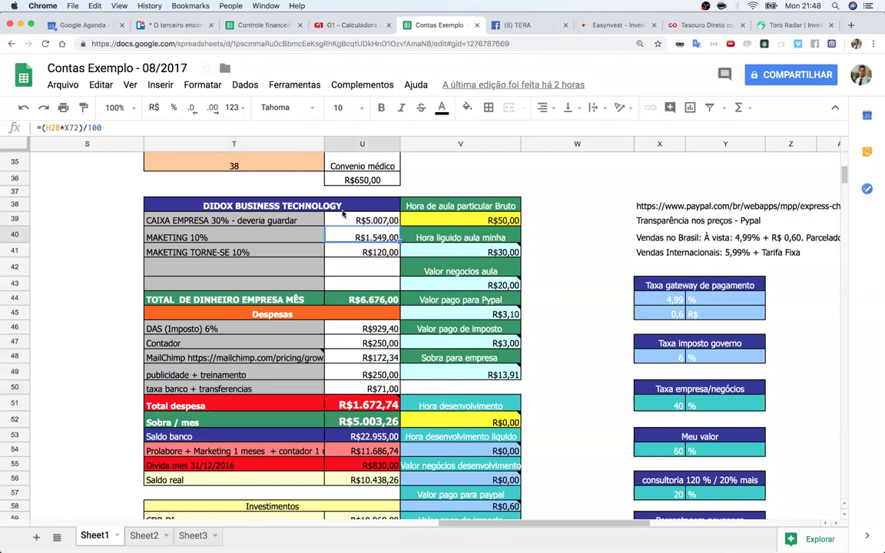
pyautogui.click(312, 207)
pyautogui.click(357, 407)
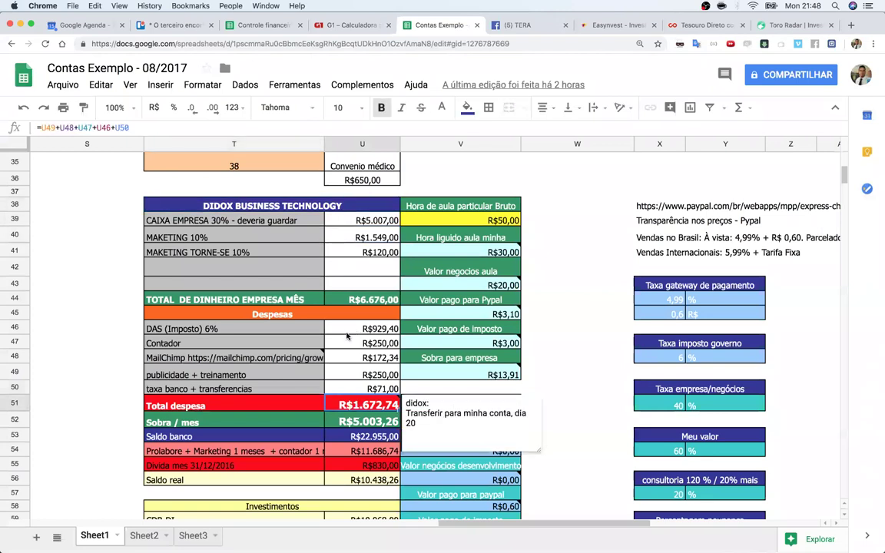
# - Examine the CDB-DI entry and its amount in the Investimentos table below the Didox business accounts
pyautogui.scroll(-3, 390, 369)
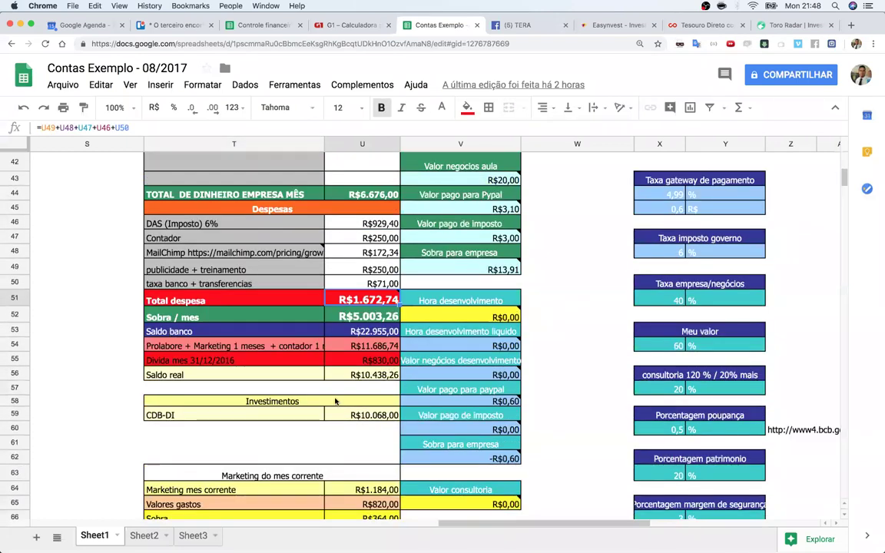
pyautogui.click(292, 402)
pyautogui.click(295, 415)
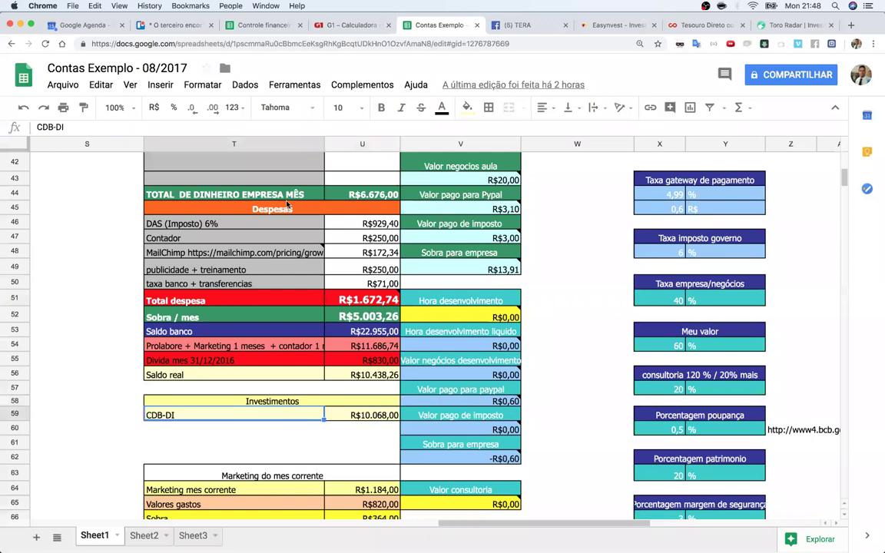
pyautogui.hscroll(-10, 260, 278)
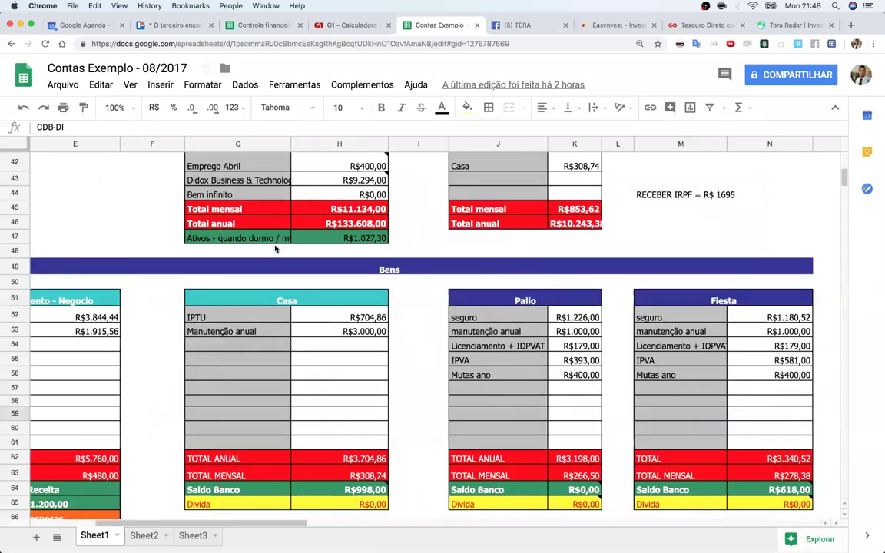
pyautogui.hscroll(10, 275, 248)
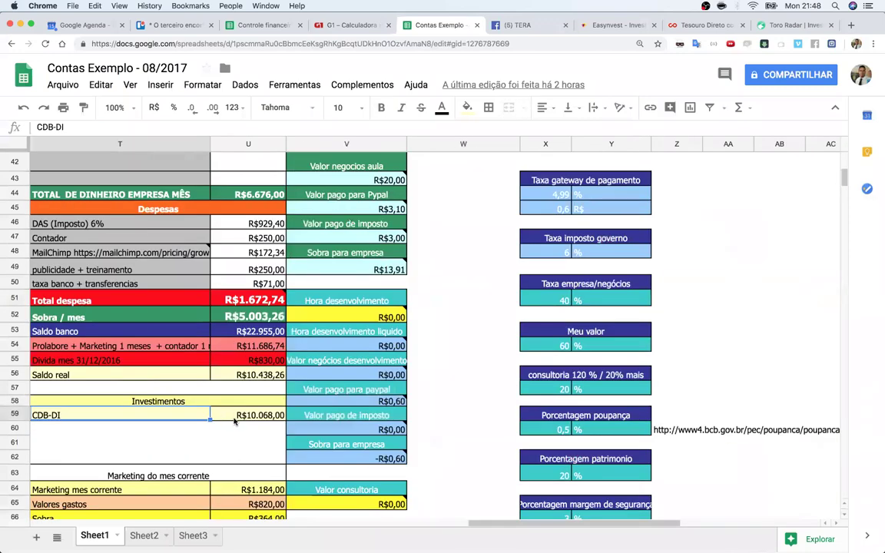
pyautogui.click(234, 420)
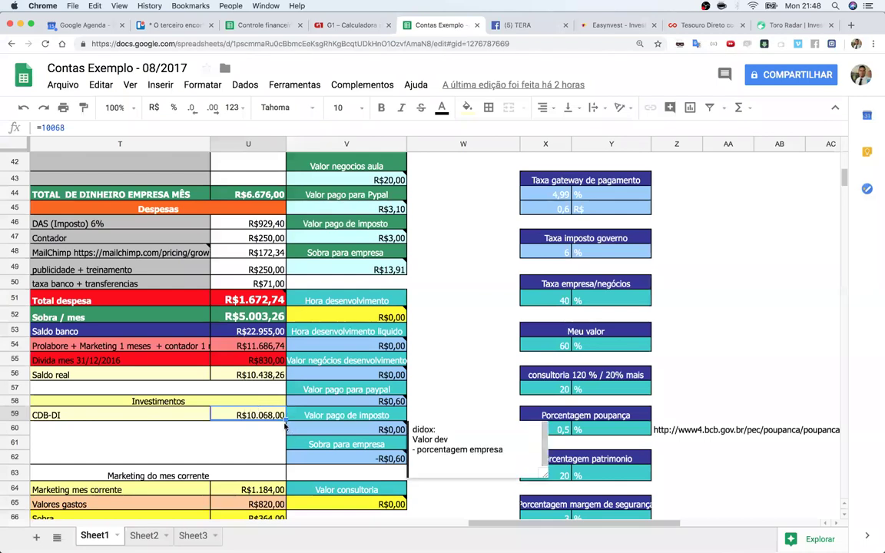
# - Inspect the formula behind the Prolabore + Marketing reserve in the DIDOX BUSINESS TECHNOLOGY table
pyautogui.hscroll(-5, 242, 365)
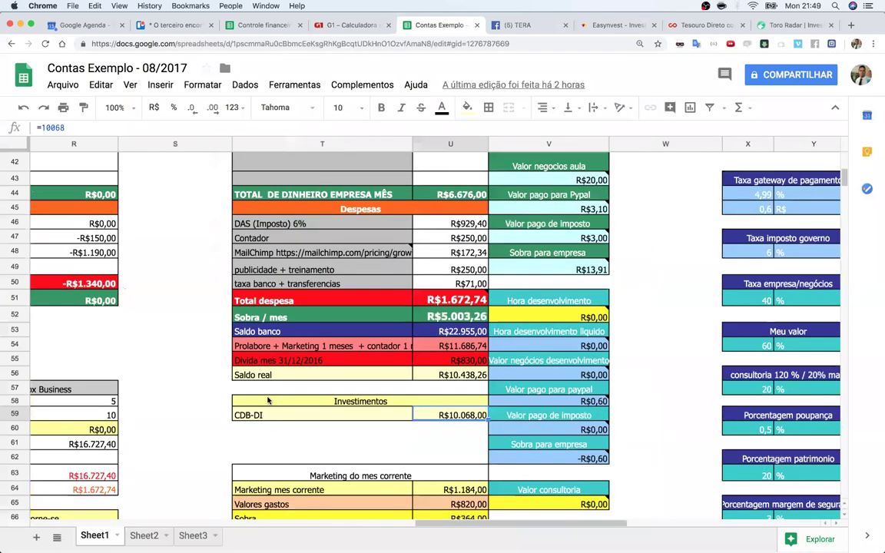
pyautogui.hscroll(-10, 418, 342)
pyautogui.scroll(4, 417, 343)
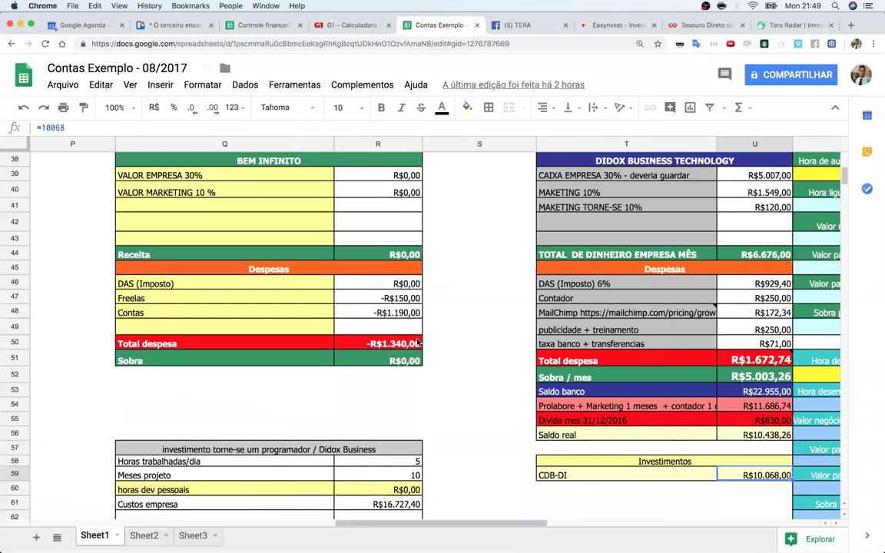
pyautogui.scroll(2, 311, 347)
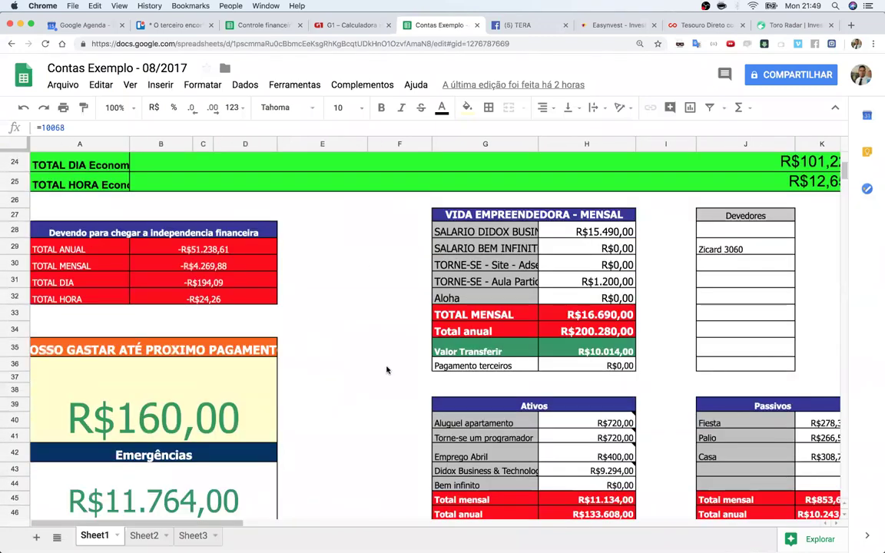
pyautogui.hscroll(6, 386, 369)
pyautogui.hscroll(6, 386, 369)
pyautogui.scroll(-3, 387, 369)
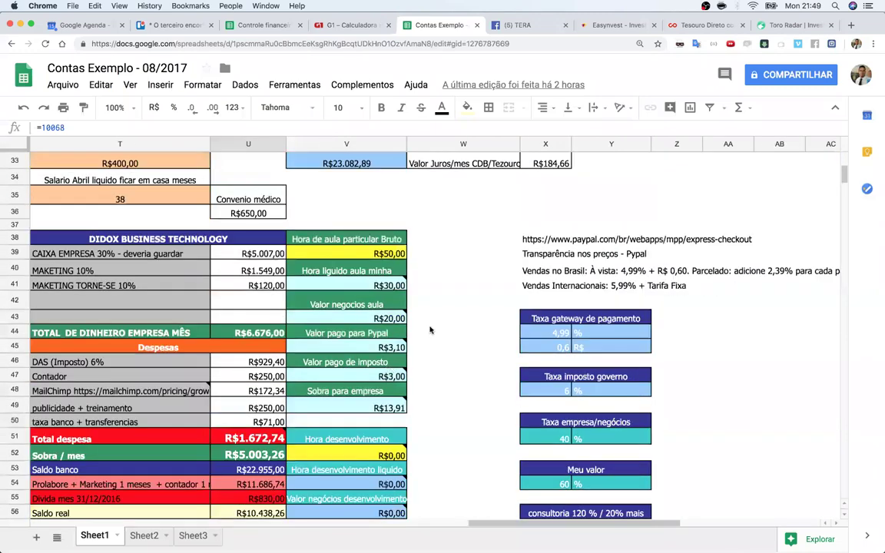
pyautogui.hscroll(-2, 431, 330)
pyautogui.scroll(-1, 430, 331)
pyautogui.moveTo(421, 399)
pyautogui.scroll(-4, 420, 399)
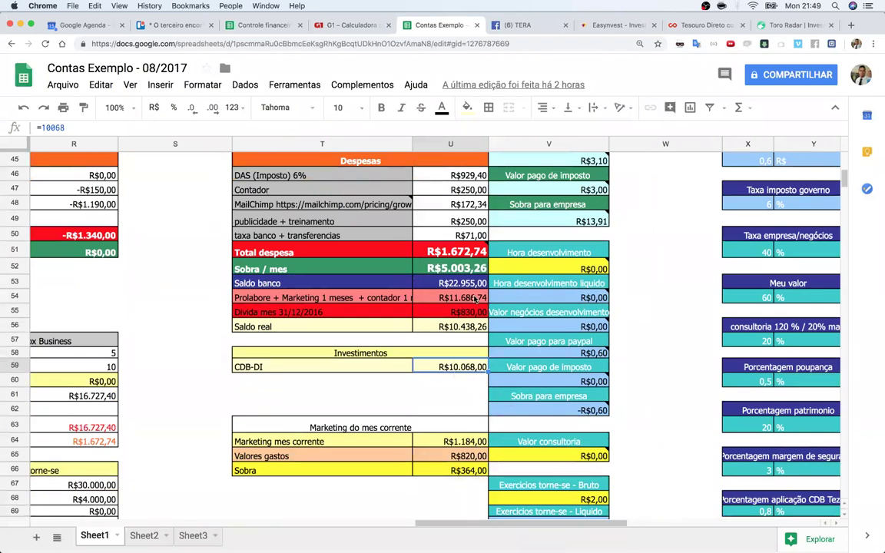
pyautogui.click(449, 301)
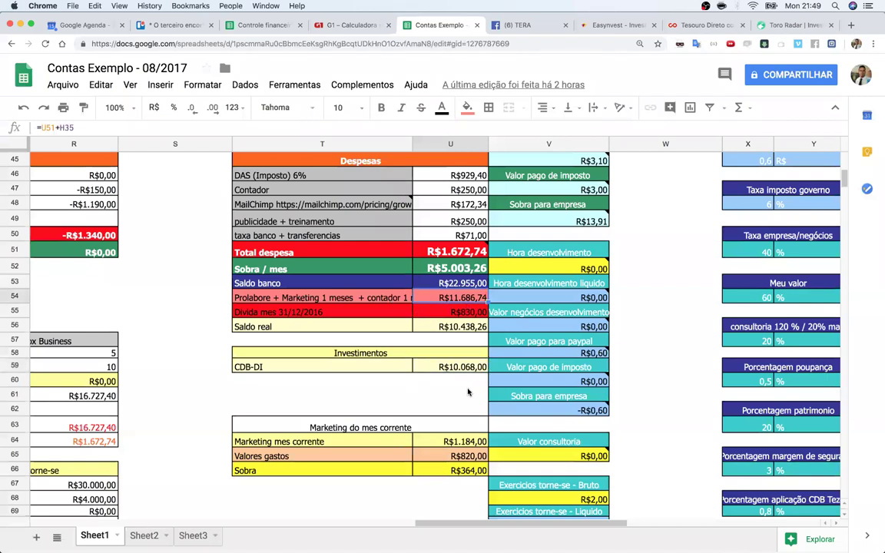
pyautogui.click(437, 388)
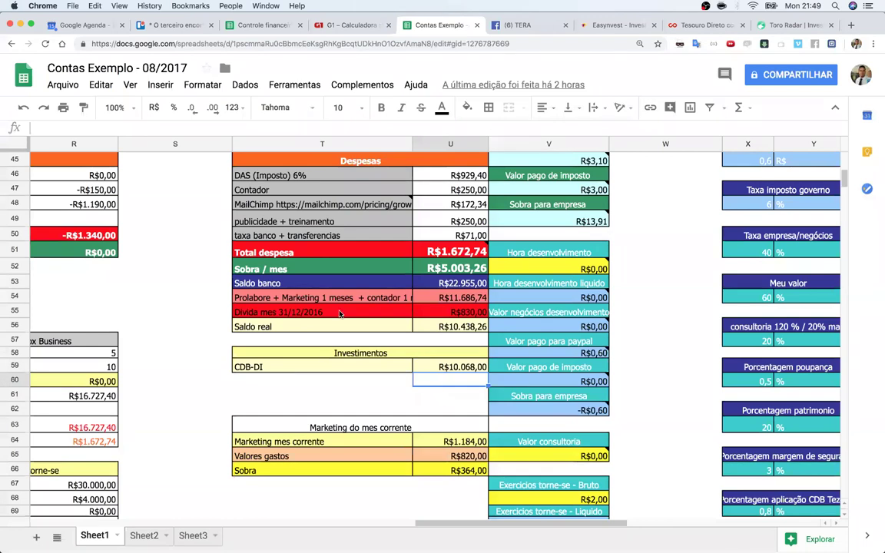
# - Examine the values stored for ITAÚ - CDB Itaú 180/6 meses and Total poupança beside the Bens section
pyautogui.hscroll(-10, 340, 314)
pyautogui.hscroll(-10, 340, 314)
pyautogui.click(58, 401)
pyautogui.scroll(-3, 76, 415)
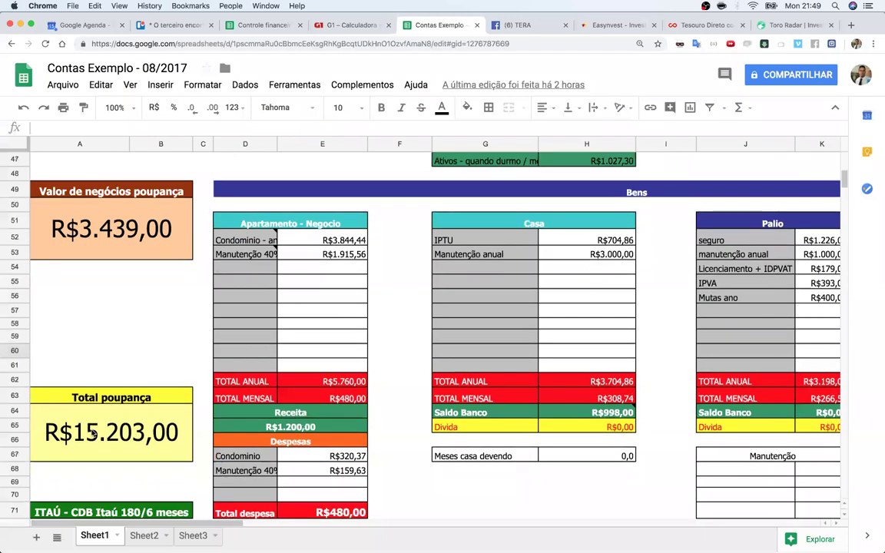
pyautogui.scroll(-2, 92, 434)
pyautogui.click(92, 434)
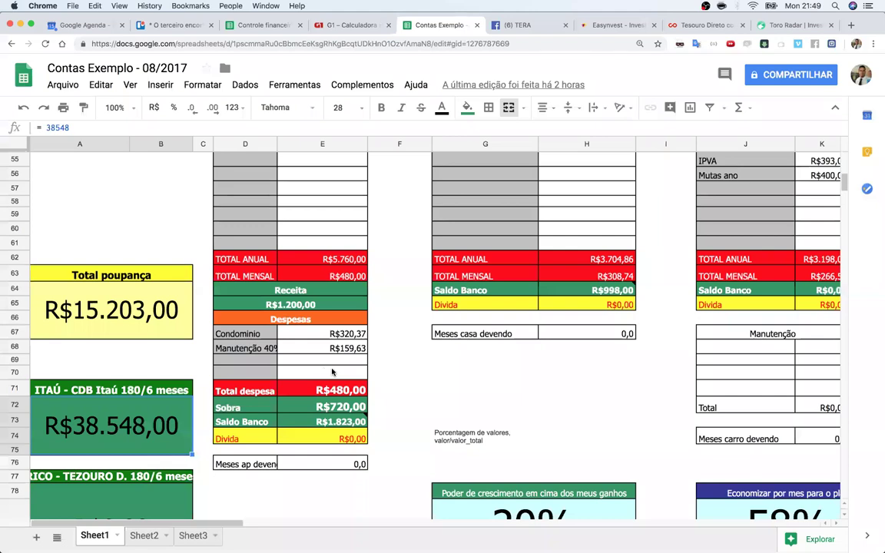
pyautogui.click(469, 405)
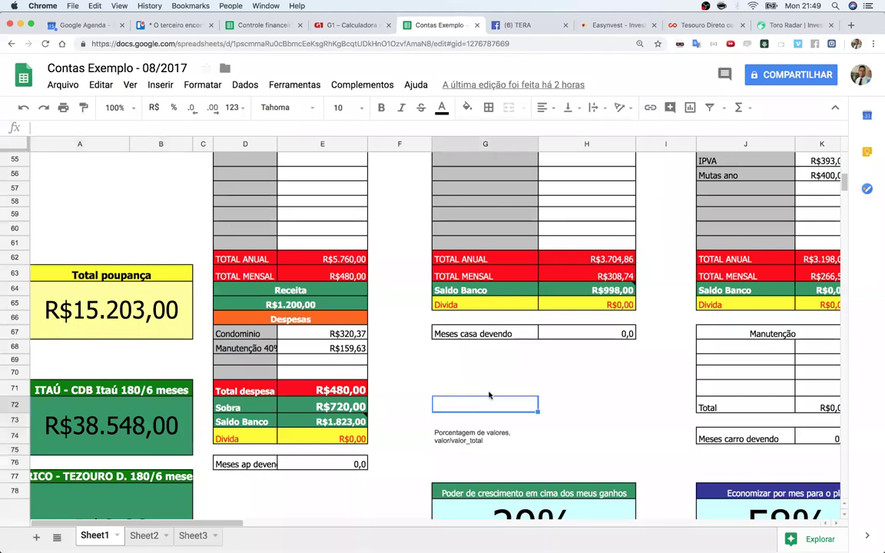
pyautogui.click(495, 388)
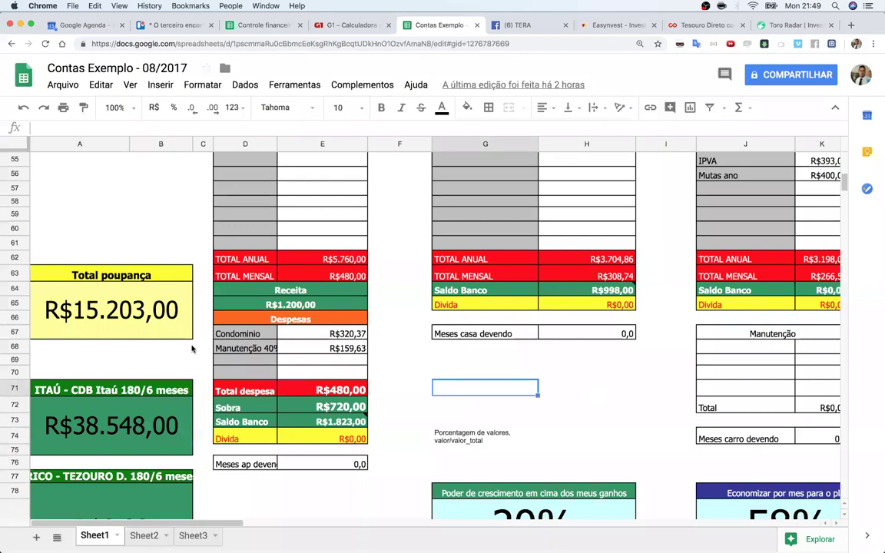
pyautogui.click(116, 427)
pyautogui.click(108, 309)
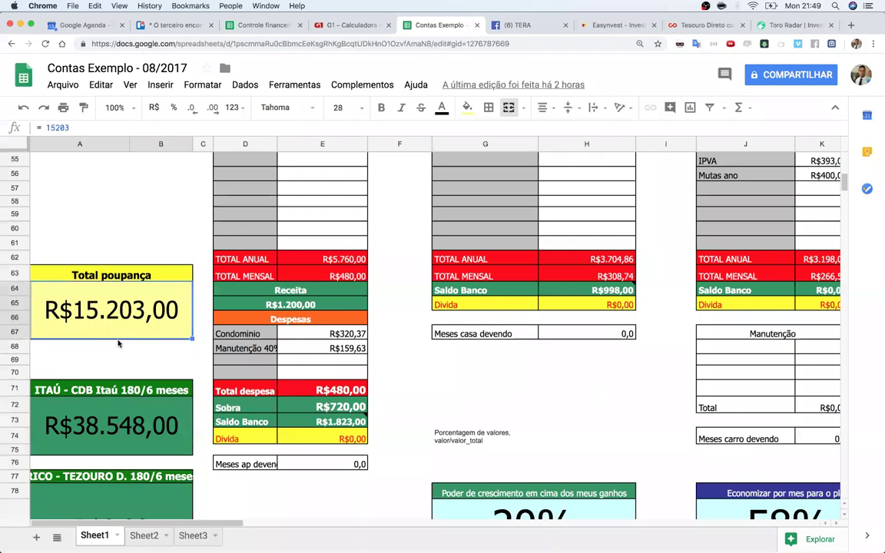
pyautogui.click(488, 384)
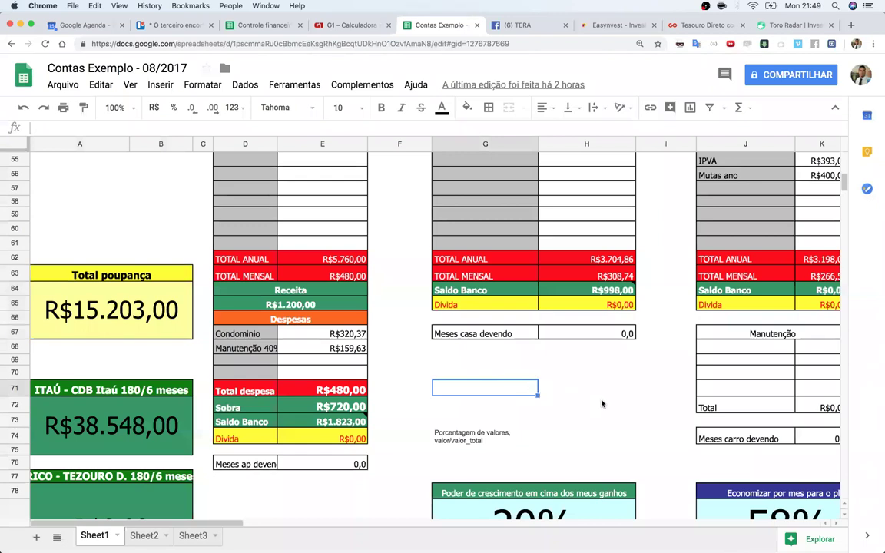
# - Inspect the 'Ativos - quando durmo' formula in the Ativos table and the apartment's TOTAL ANUAL formula
pyautogui.scroll(5, 602, 403)
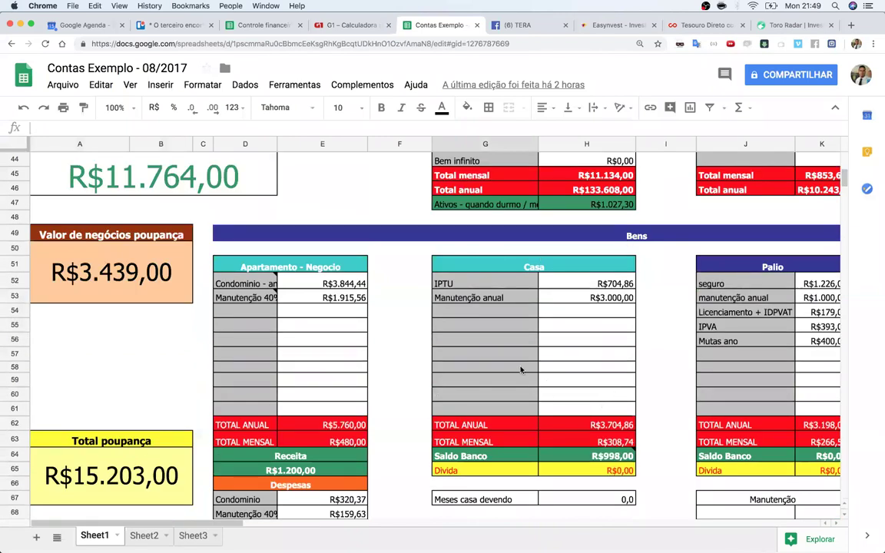
pyautogui.click(580, 203)
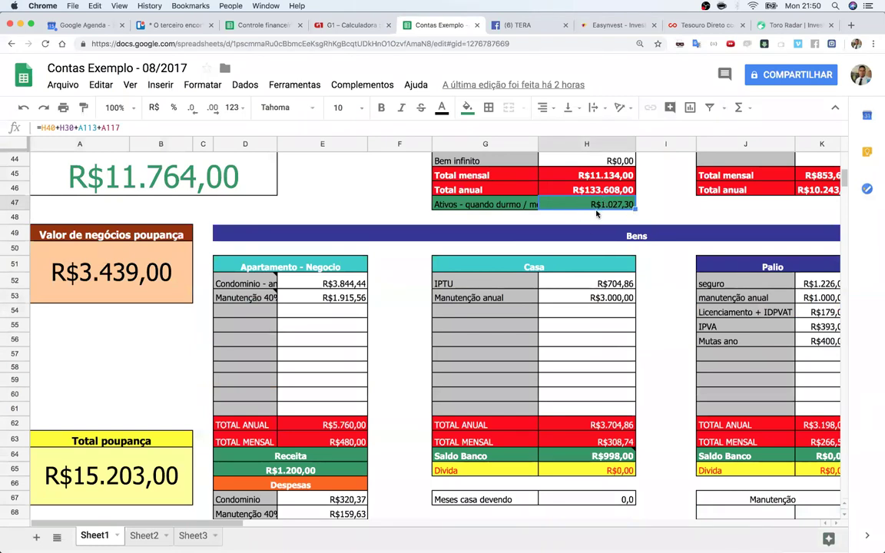
pyautogui.scroll(-1, 325, 389)
pyautogui.click(325, 389)
pyautogui.scroll(-4, 113, 274)
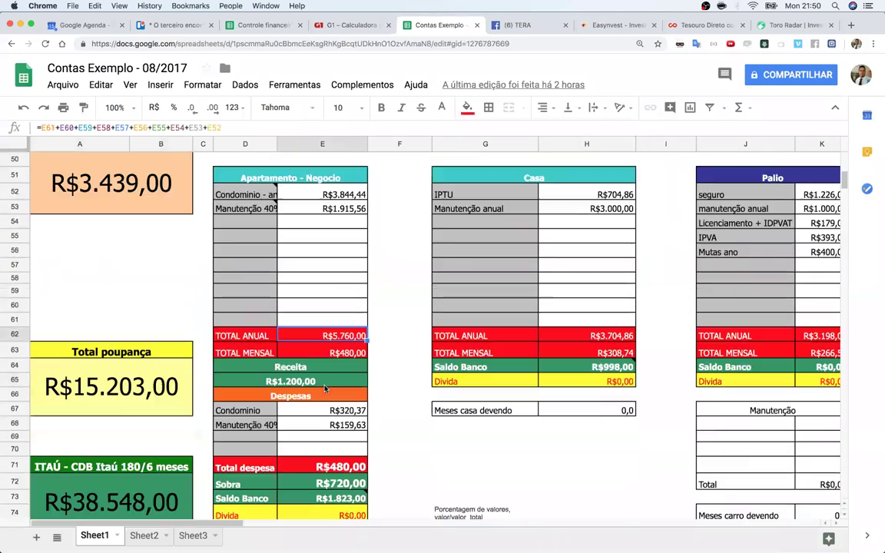
pyautogui.scroll(-5, 113, 274)
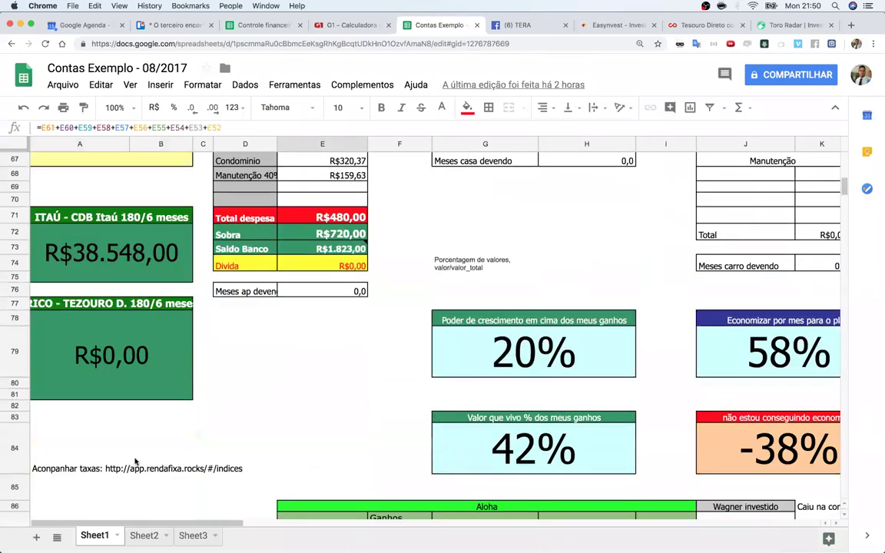
pyautogui.scroll(6, 231, 379)
pyautogui.scroll(8, 231, 378)
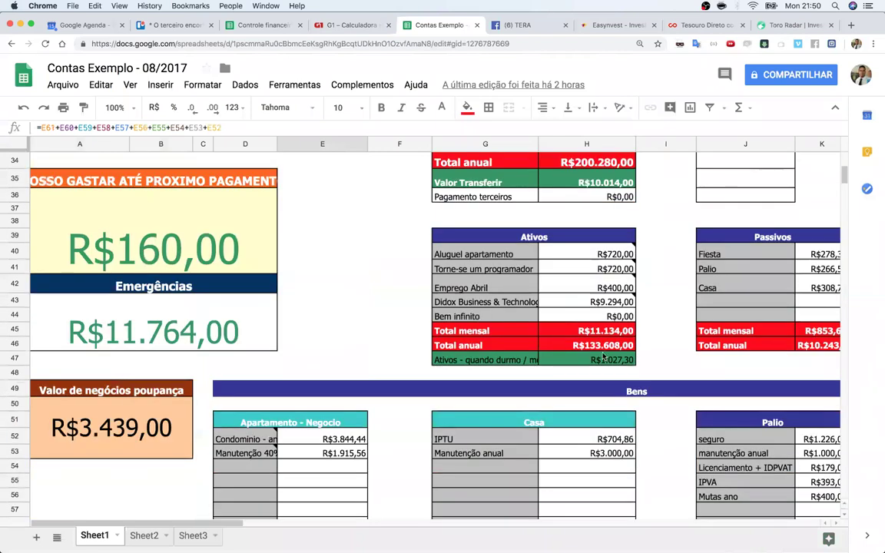
pyautogui.click(588, 359)
pyautogui.scroll(-2, 659, 392)
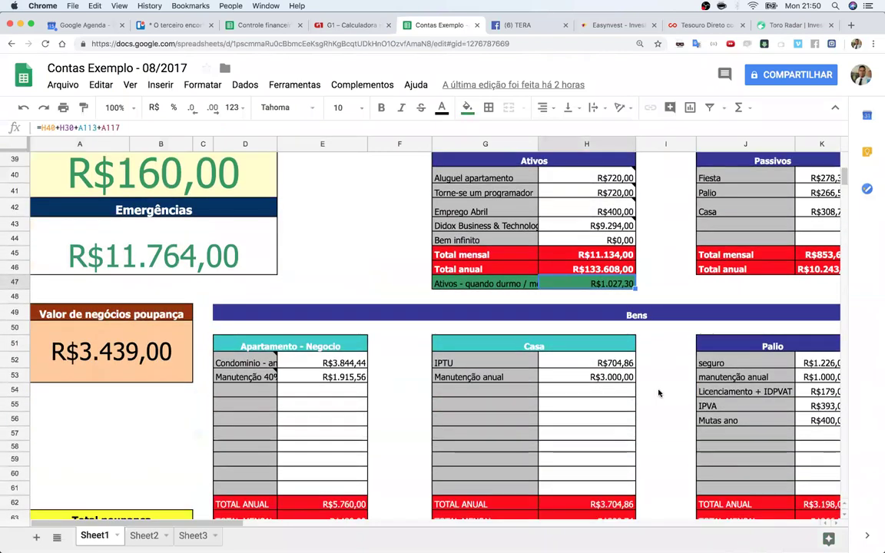
pyautogui.scroll(-2, 629, 391)
pyautogui.click(587, 369)
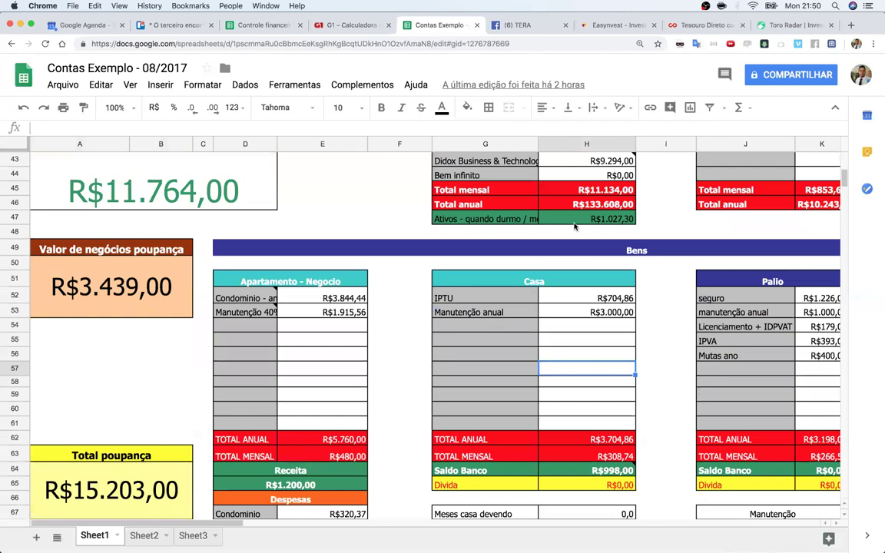
# - Inspect the formula of the 'CDB/Tezouro direto, atual' value in the financial independence plan
pyautogui.hscroll(10, 574, 226)
pyautogui.scroll(7, 574, 226)
pyautogui.hscroll(-3, 574, 226)
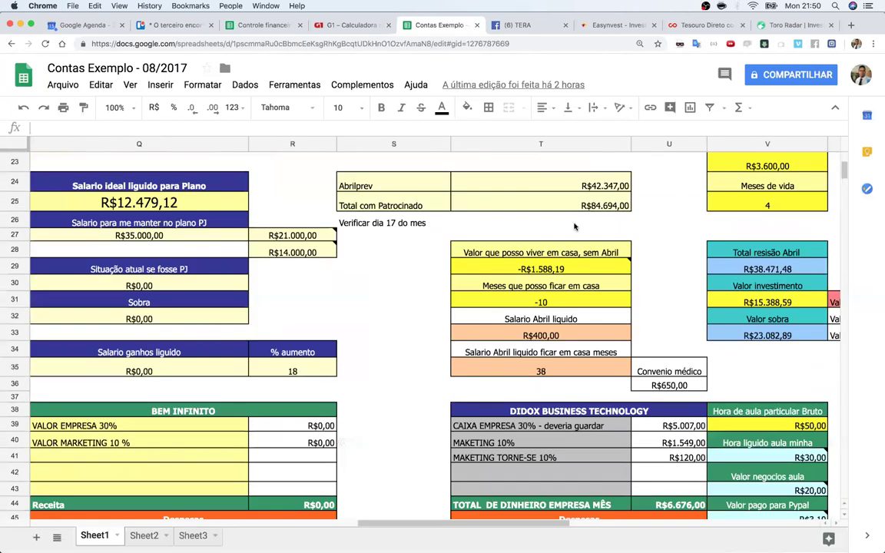
pyautogui.scroll(3, 574, 226)
pyautogui.click(551, 298)
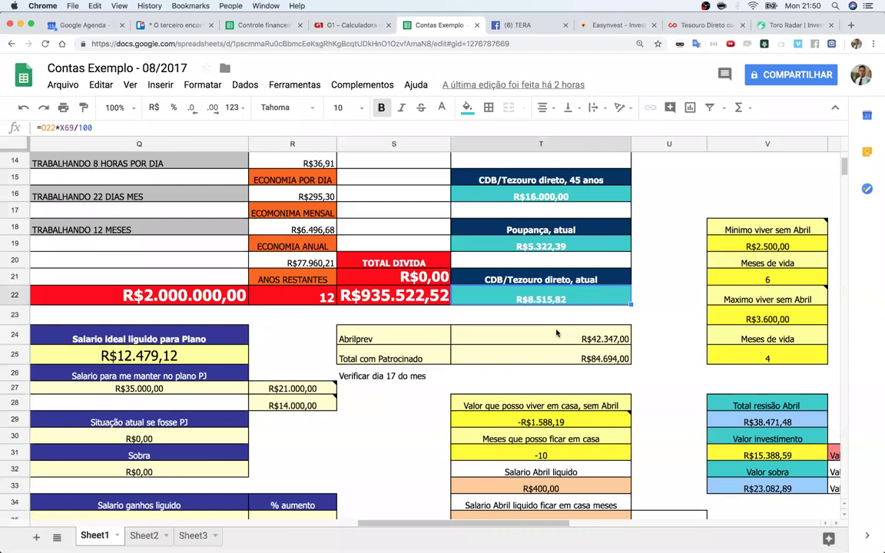
# - Review the Casa, Palio and Fiesta cost tables under Bens, checking Casa's TOTAL MENSAL formula and Palio's manutenção anual
pyautogui.hscroll(-10, 555, 332)
pyautogui.scroll(-10, 555, 332)
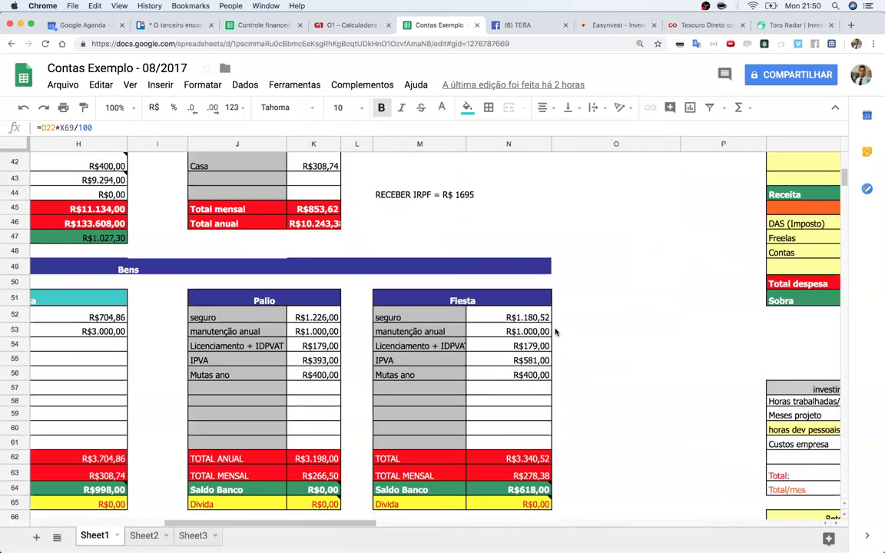
pyautogui.hscroll(-2, 555, 332)
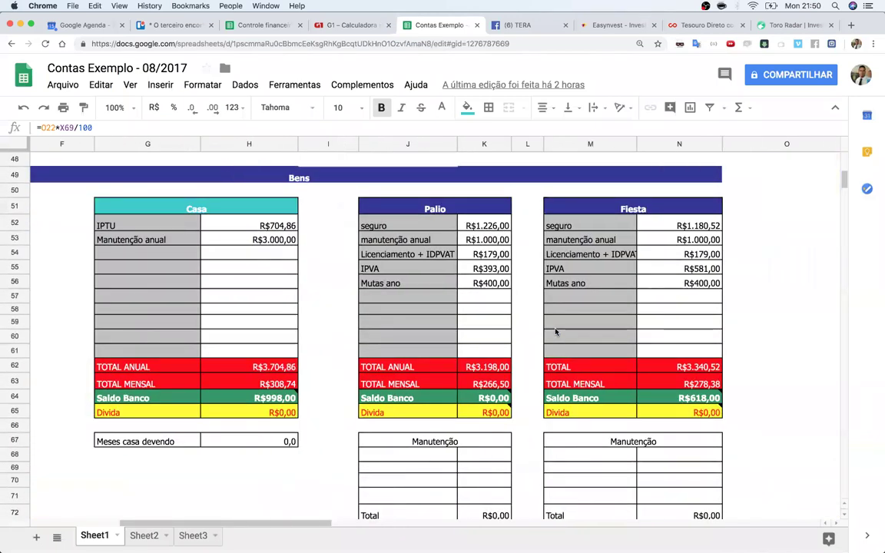
pyautogui.click(613, 307)
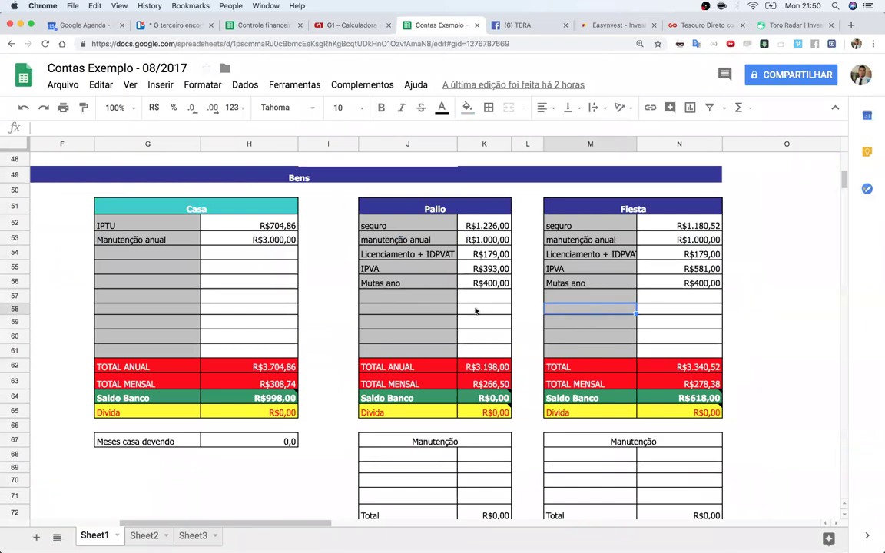
pyautogui.click(476, 310)
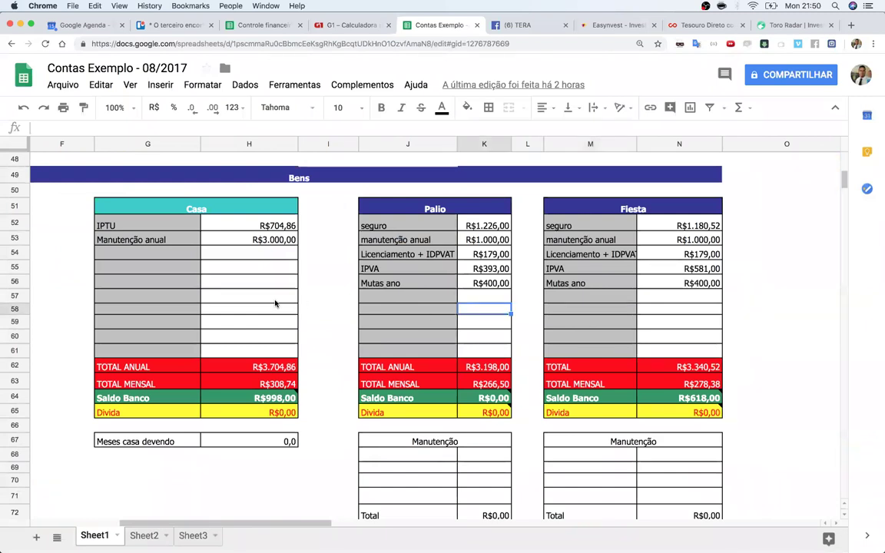
pyautogui.click(275, 300)
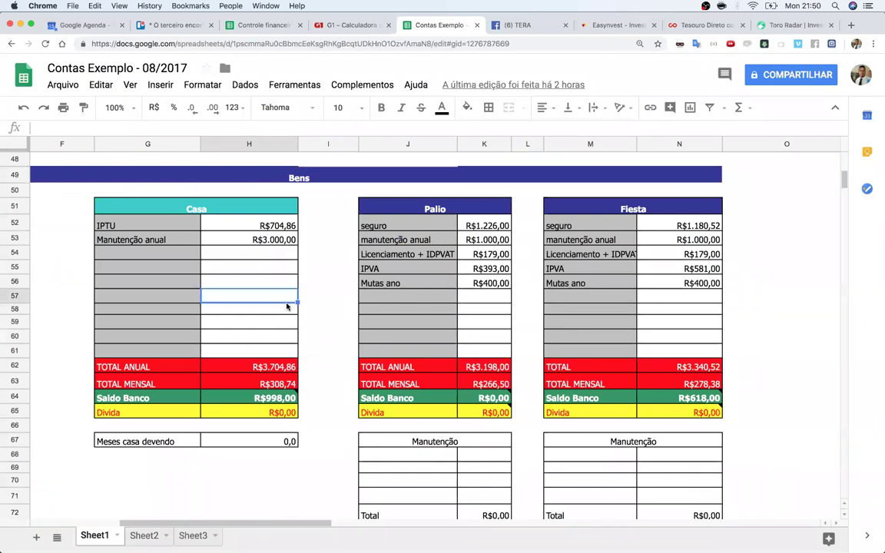
pyautogui.scroll(-1, 335, 295)
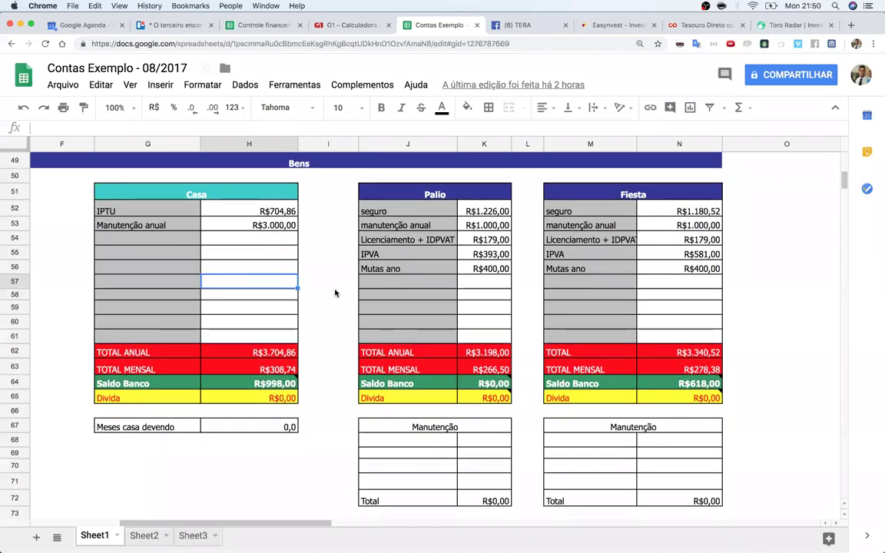
pyautogui.click(260, 368)
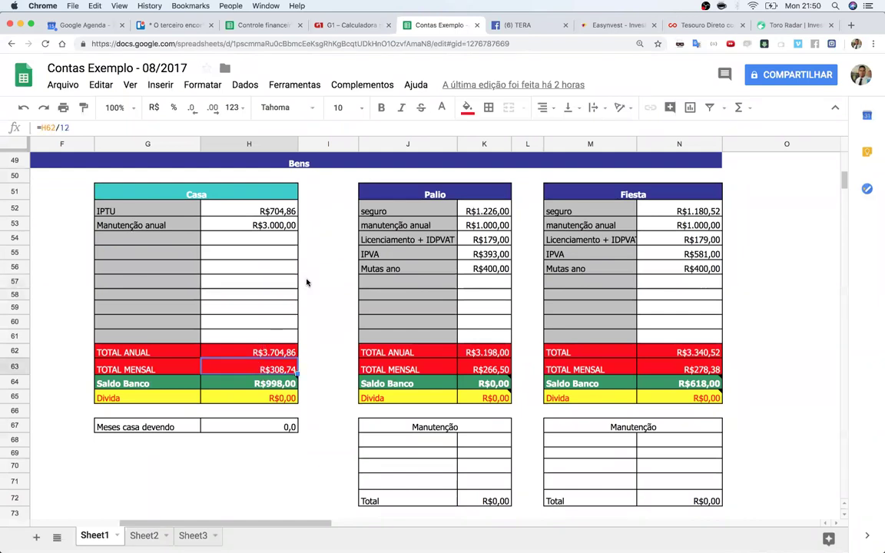
pyautogui.click(478, 226)
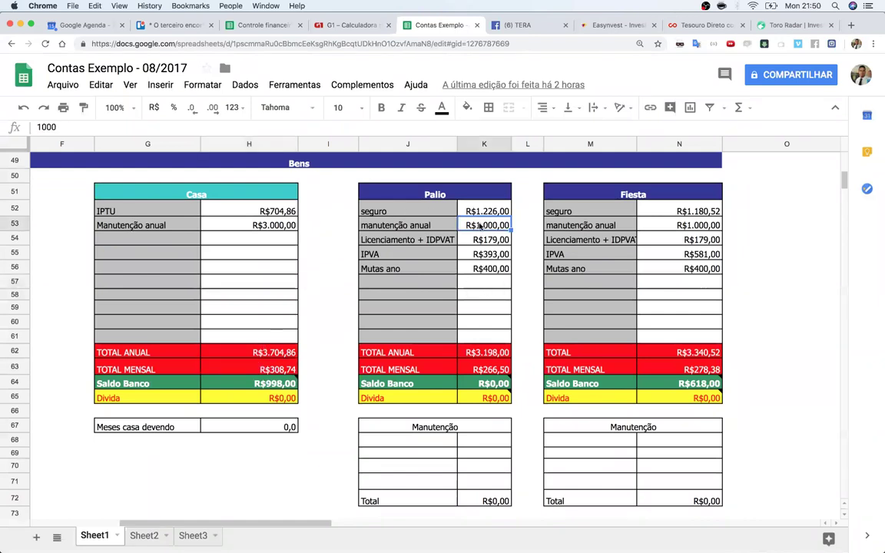
# - Inspect the TOTAL MENSAL formulas of the Palio and Fiesta tables and the Palio's seguro value
pyautogui.click(486, 371)
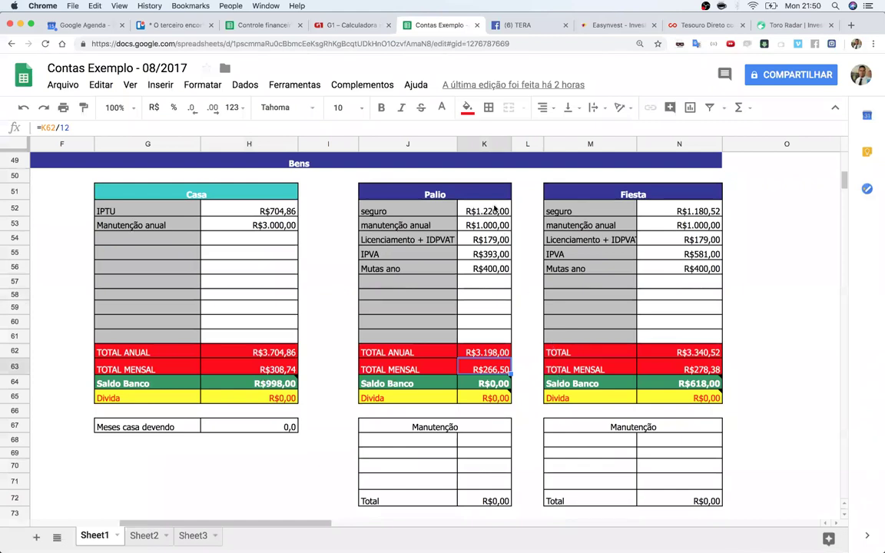
pyautogui.click(496, 210)
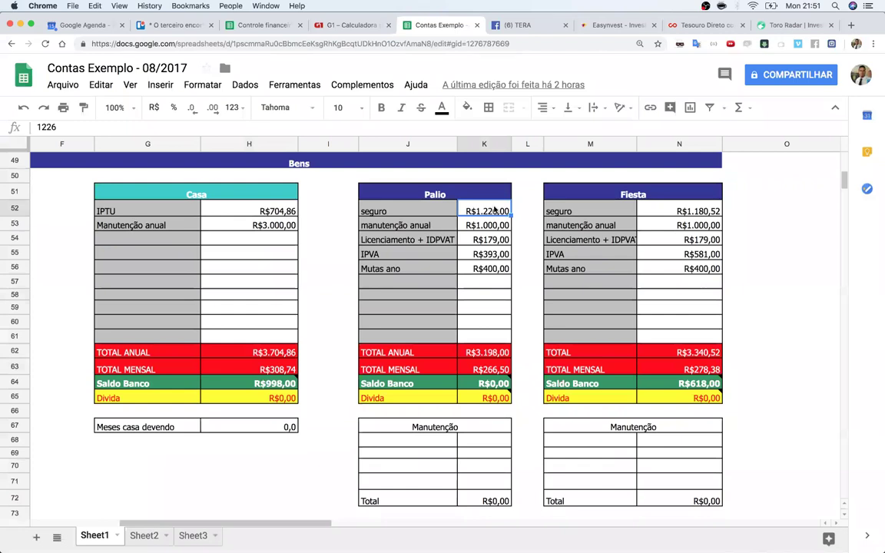
pyautogui.click(488, 372)
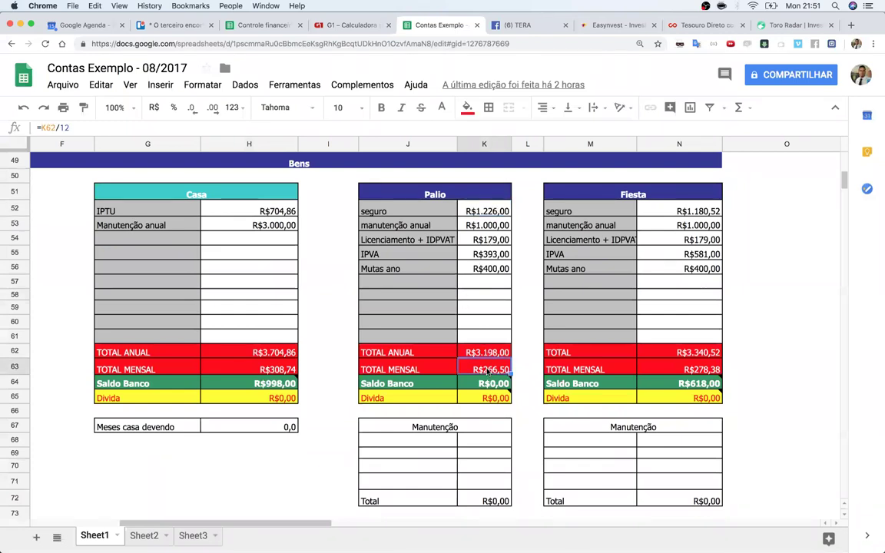
pyautogui.click(689, 369)
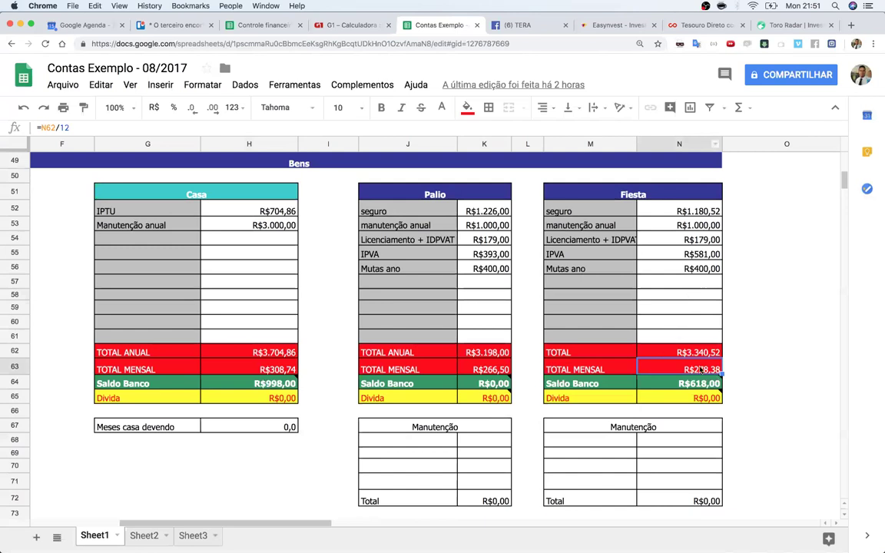
pyautogui.click(737, 370)
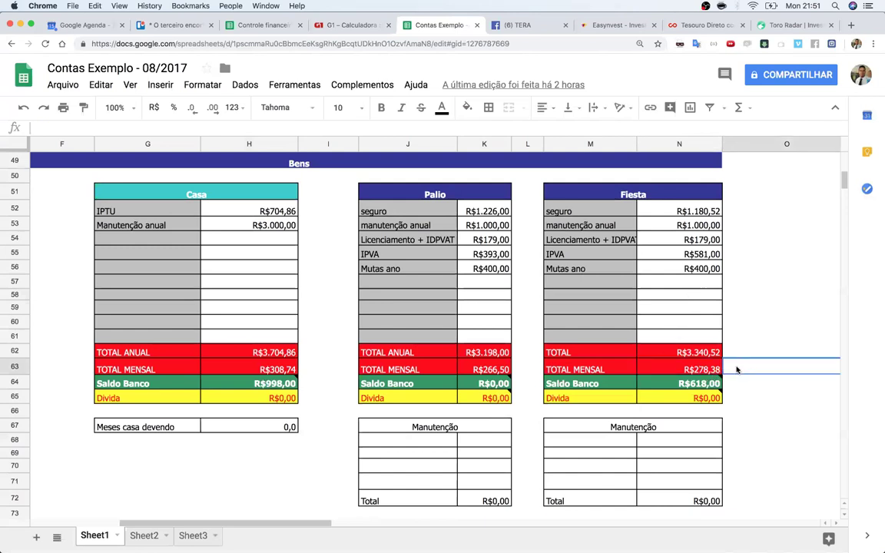
pyautogui.click(711, 370)
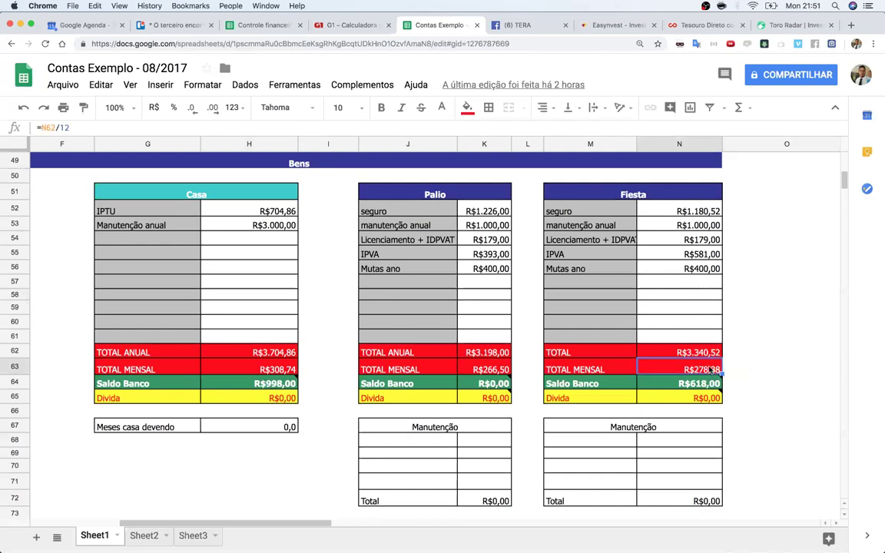
pyautogui.click(497, 363)
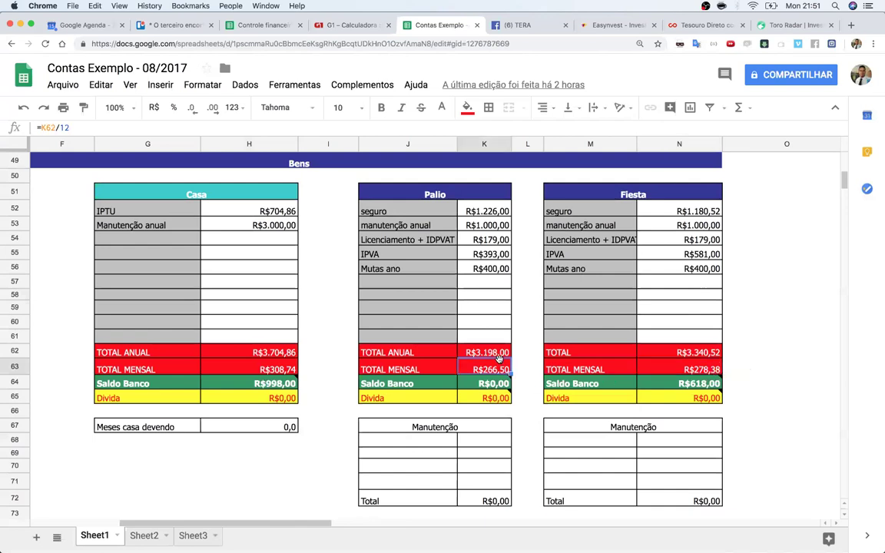
# - Compare the TOTAL MENSAL formulas across the Casa, Palio and Fiesta tables under Bens
pyautogui.hscroll(-3, 461, 357)
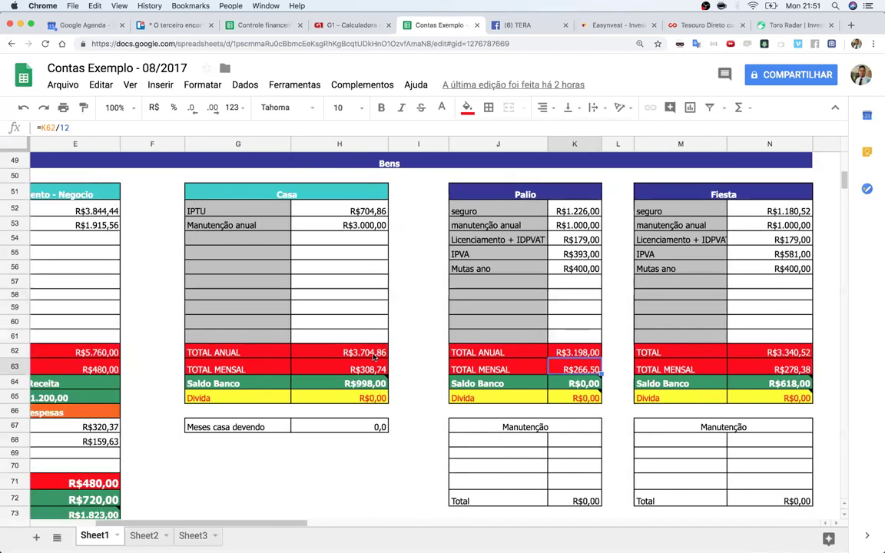
pyautogui.click(376, 369)
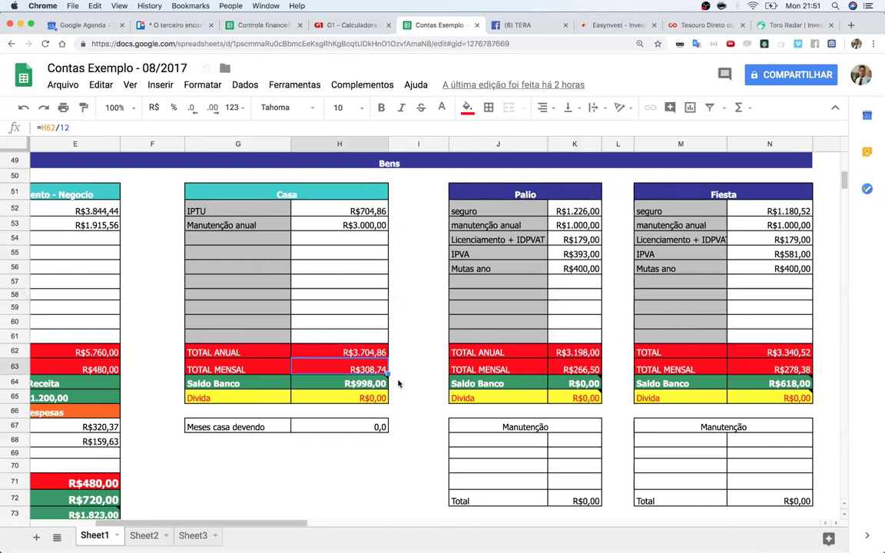
pyautogui.click(582, 370)
pyautogui.click(783, 370)
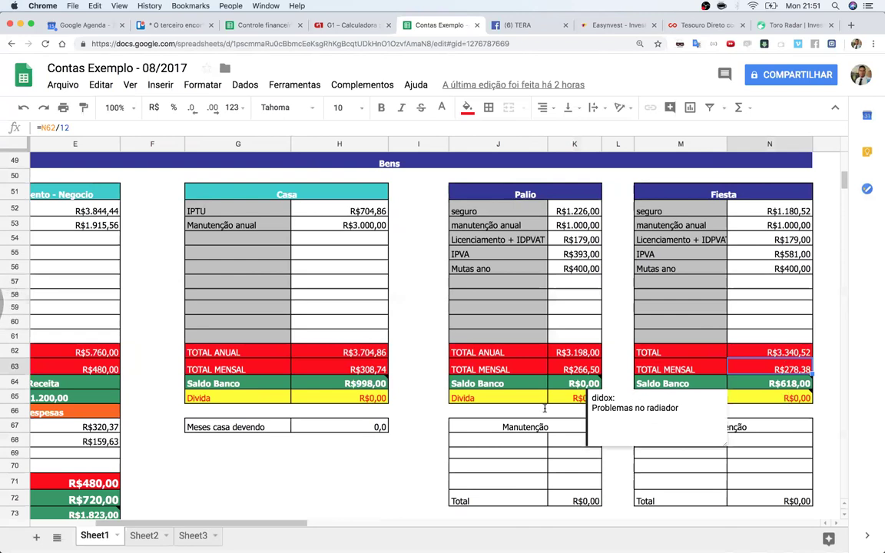
pyautogui.click(379, 371)
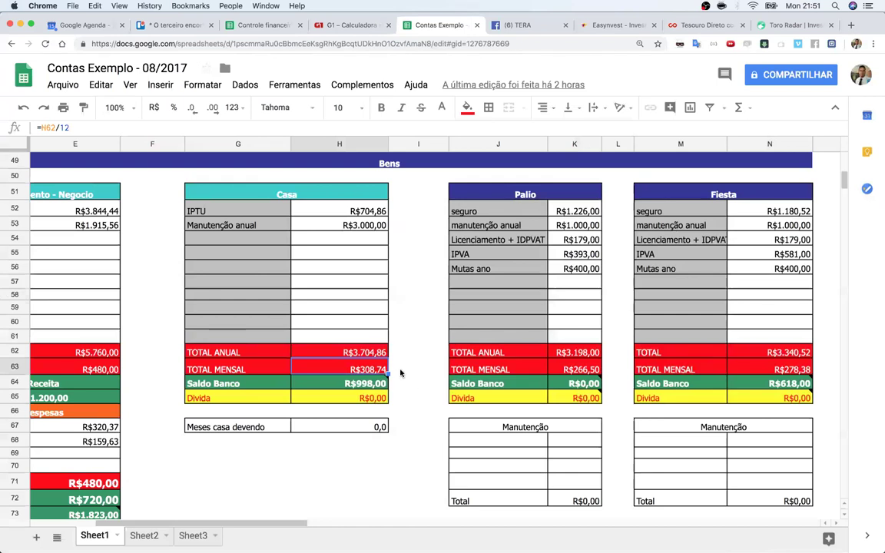
pyautogui.click(399, 373)
pyautogui.click(362, 372)
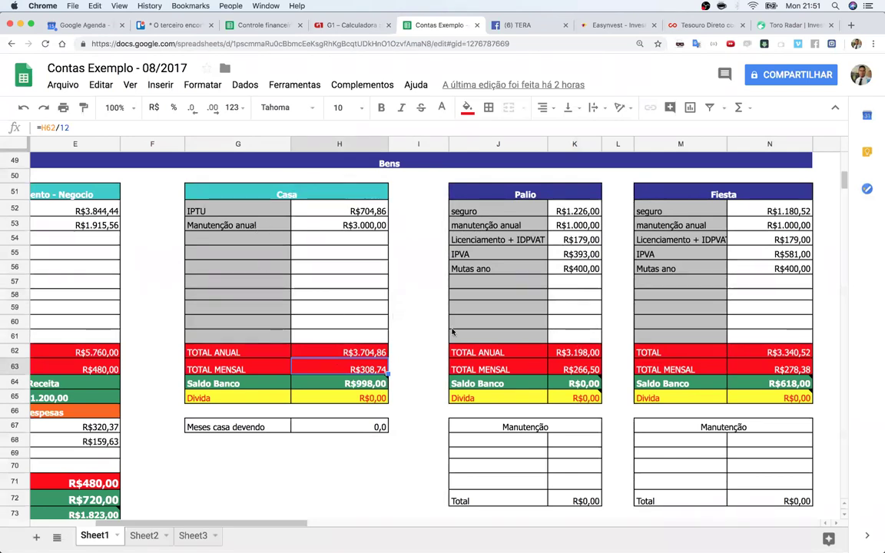
# - Subtract 1400 from the 'CDB/Tezouro direto, atual' value by entering =T22-1400 in cell U22
pyautogui.hscroll(3, 452, 332)
pyautogui.scroll(10, 452, 332)
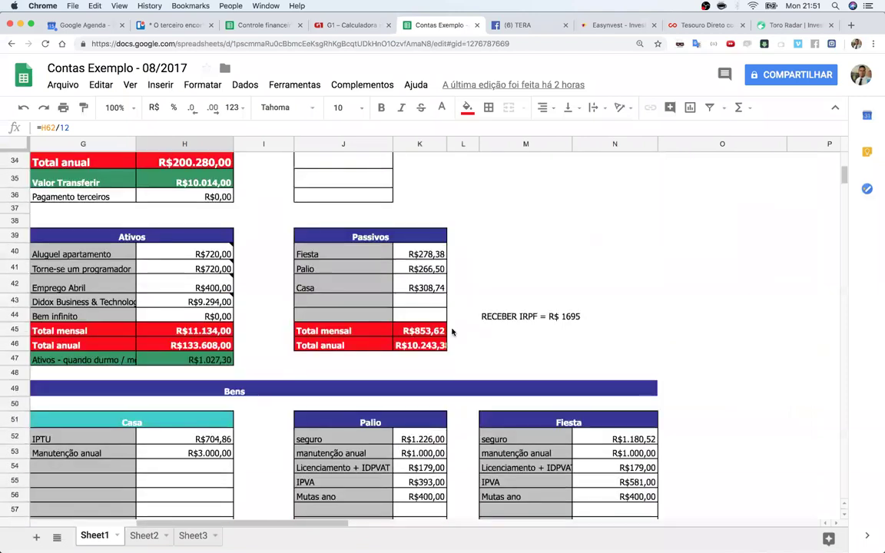
pyautogui.hscroll(15, 482, 372)
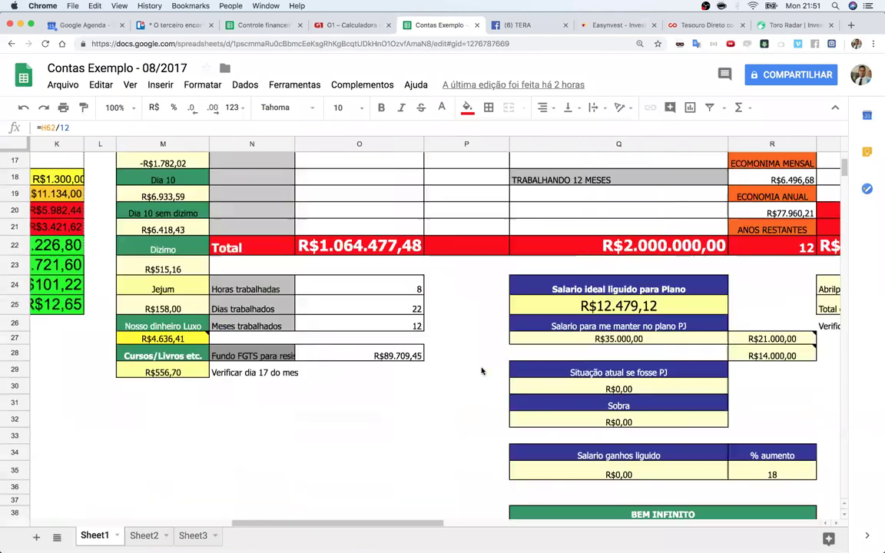
pyautogui.scroll(1, 464, 366)
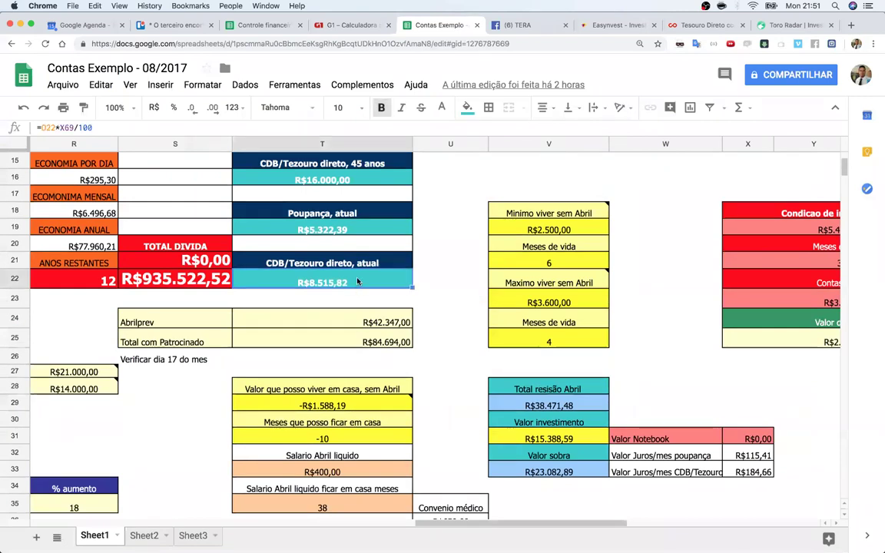
pyautogui.click(434, 286)
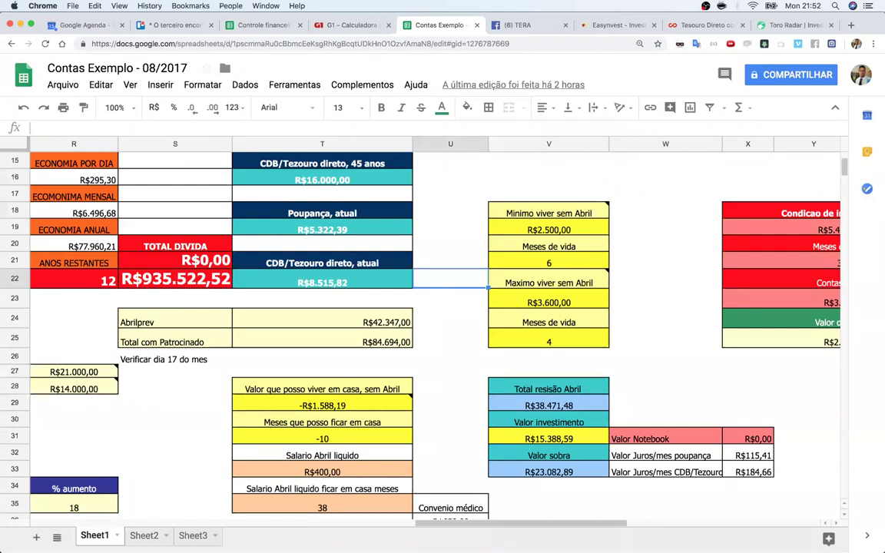
pyautogui.write('=')
pyautogui.click(344, 281)
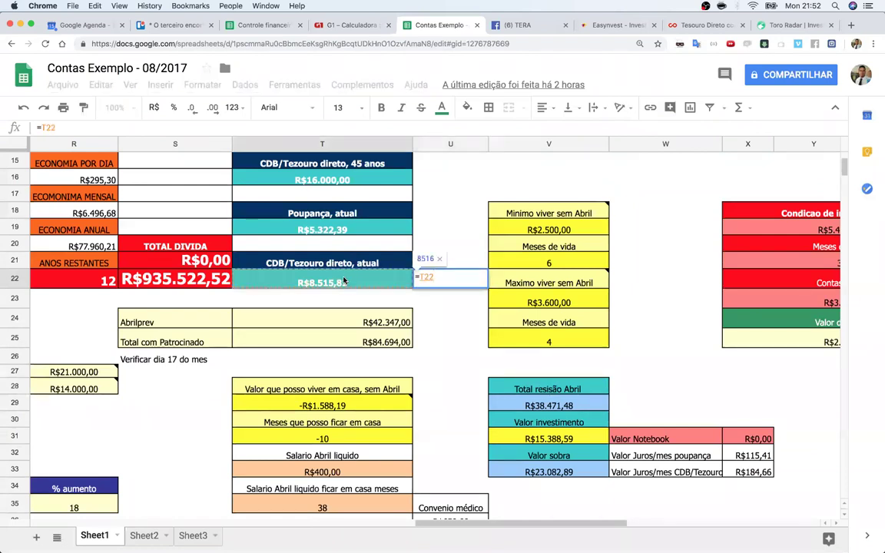
pyautogui.write('*1.008')
pyautogui.press('Return')
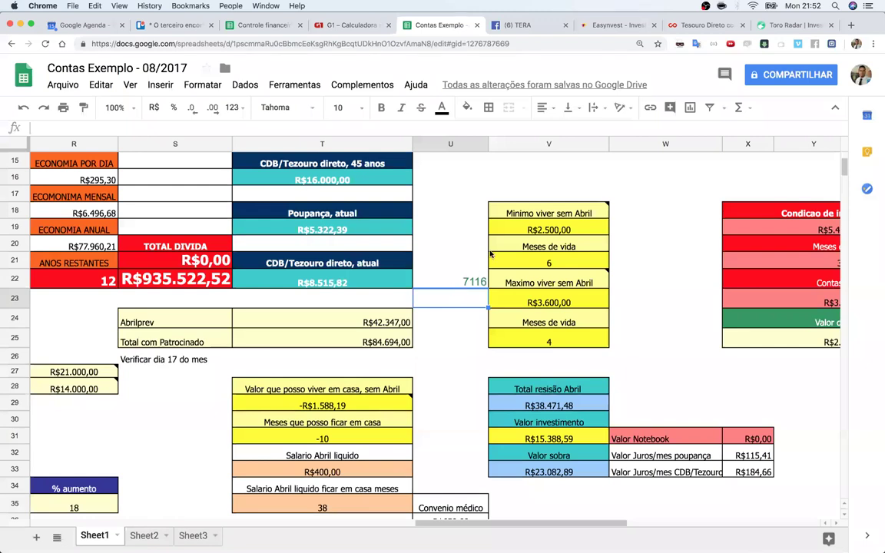
# - Clear the test calculation from cell U22 beside 'CDB/Tezouro direto, atual'
pyautogui.click(470, 281)
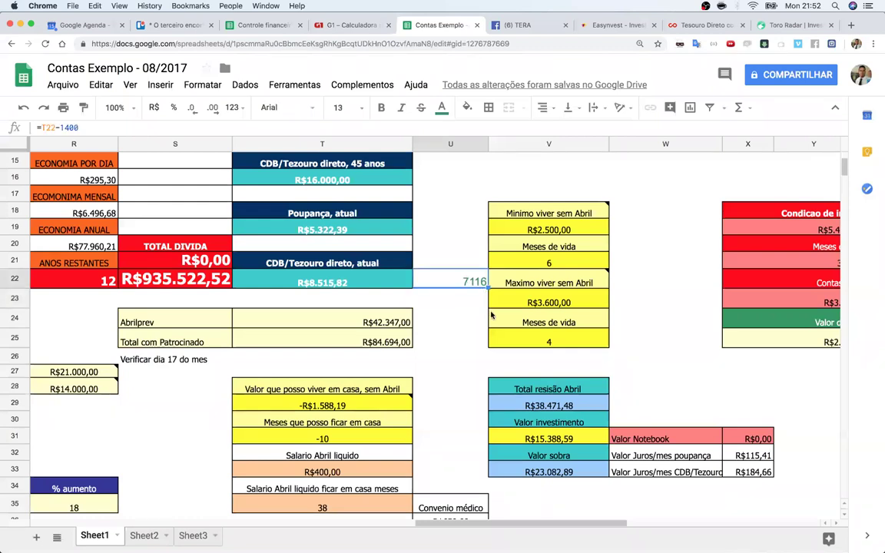
pyautogui.press('Delete')
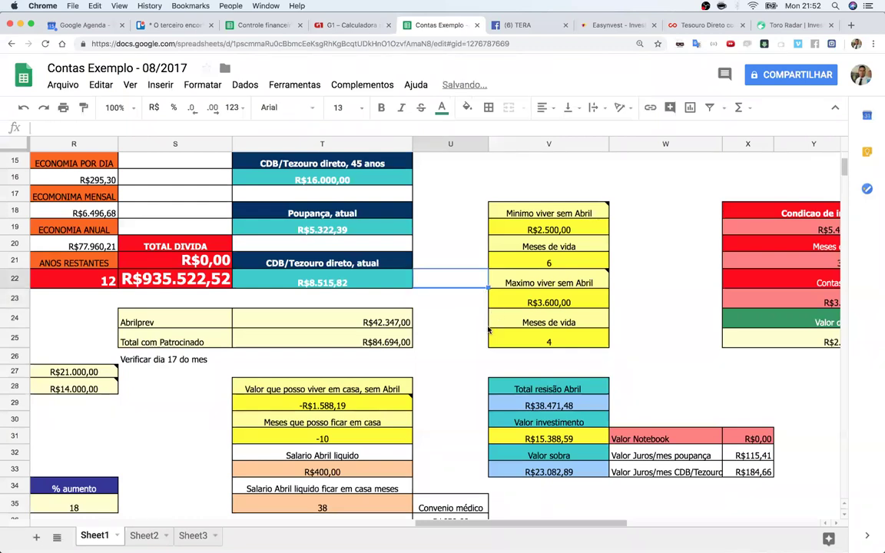
pyautogui.click(468, 361)
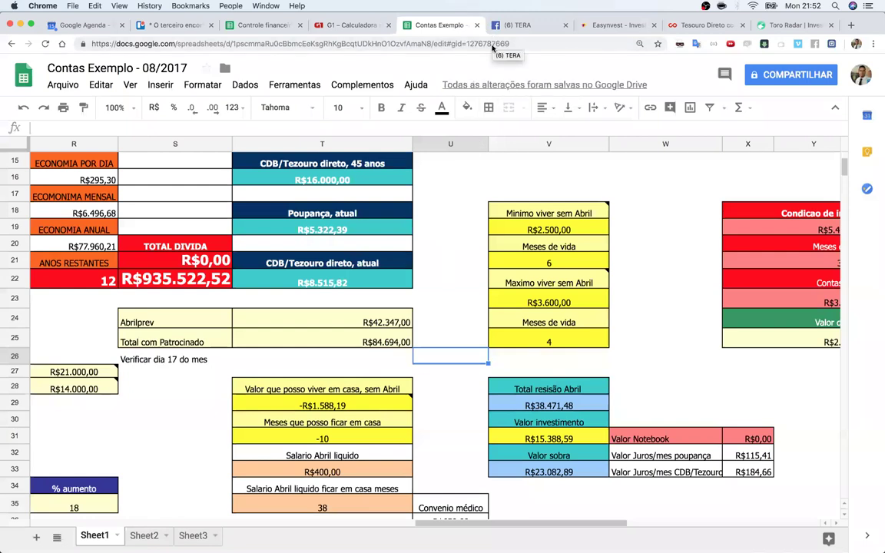
pyautogui.click(471, 179)
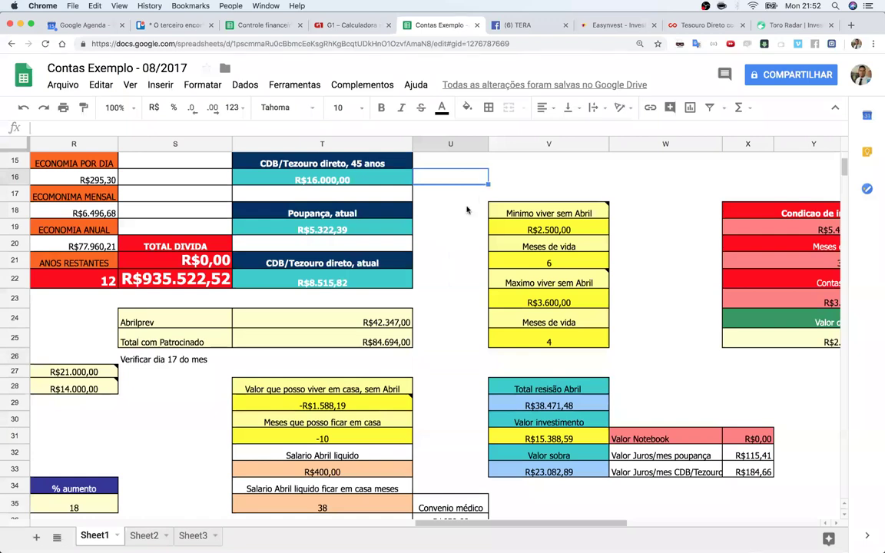
pyautogui.click(467, 208)
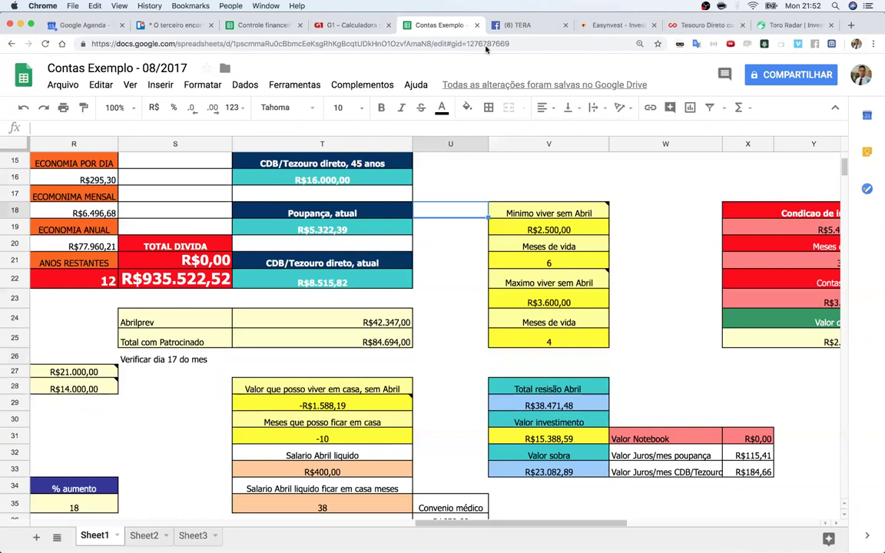
# - Inspect the total row's remaining-amount formula under TOTAL DIVIDA, its target amount in column Q, and the ECONOMIA ANUAL label
pyautogui.click(175, 272)
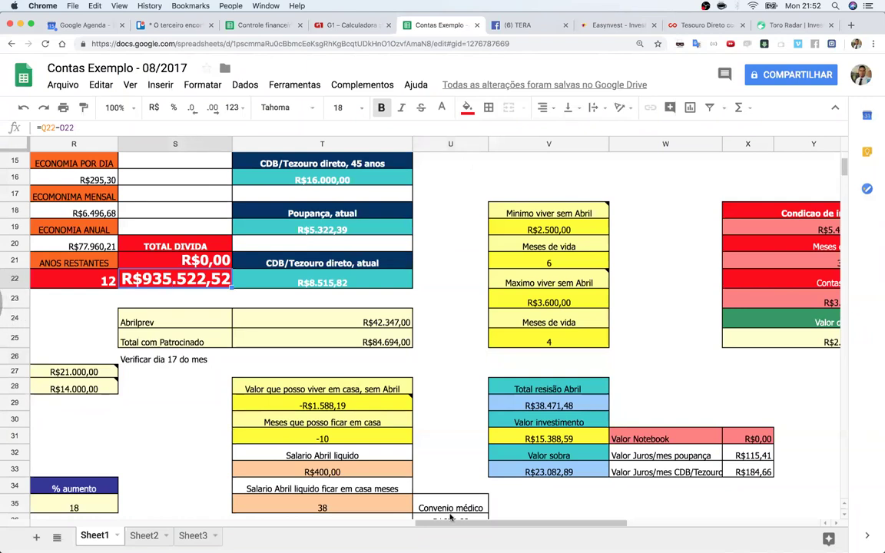
pyautogui.moveTo(482, 523); pyautogui.dragTo(395, 523)
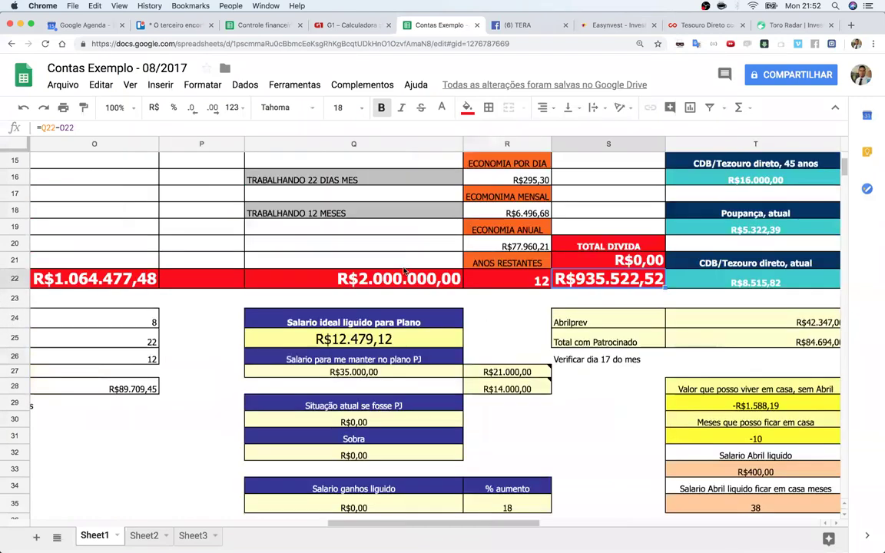
pyautogui.click(377, 262)
pyautogui.click(413, 281)
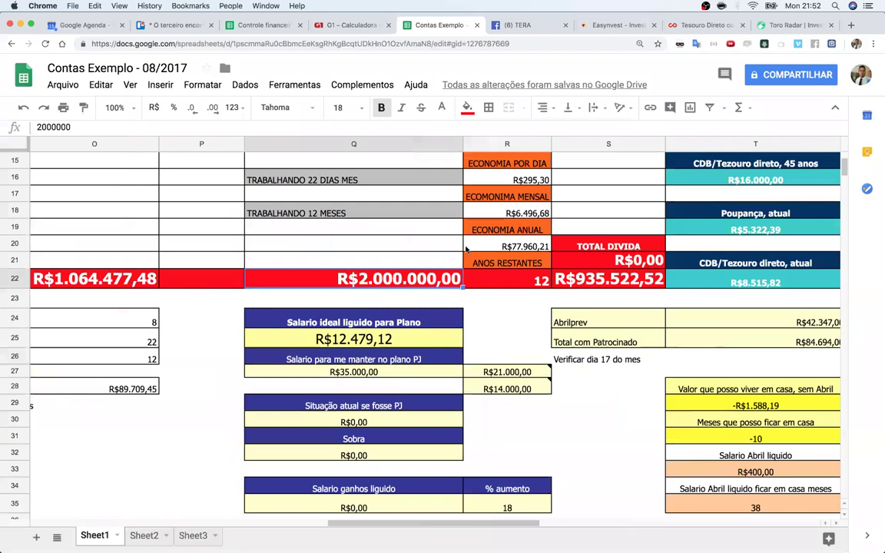
pyautogui.click(488, 233)
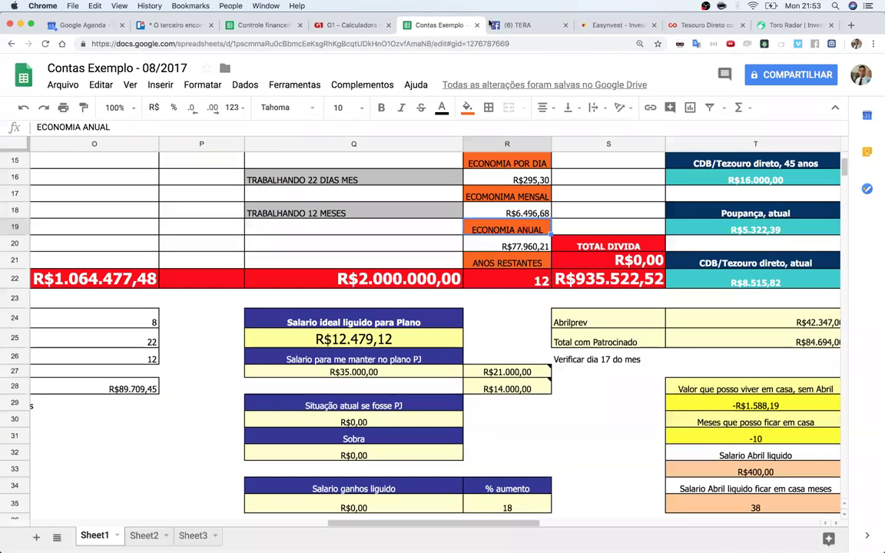
pyautogui.click(576, 301)
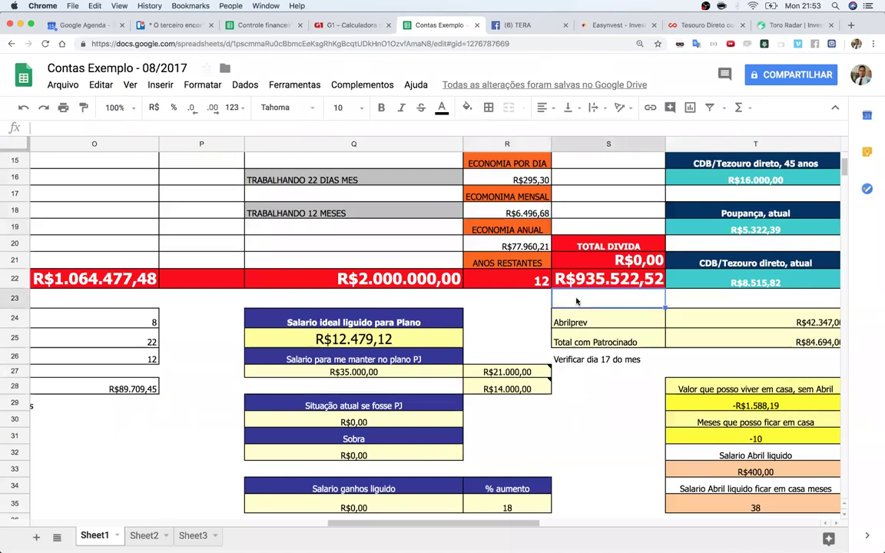